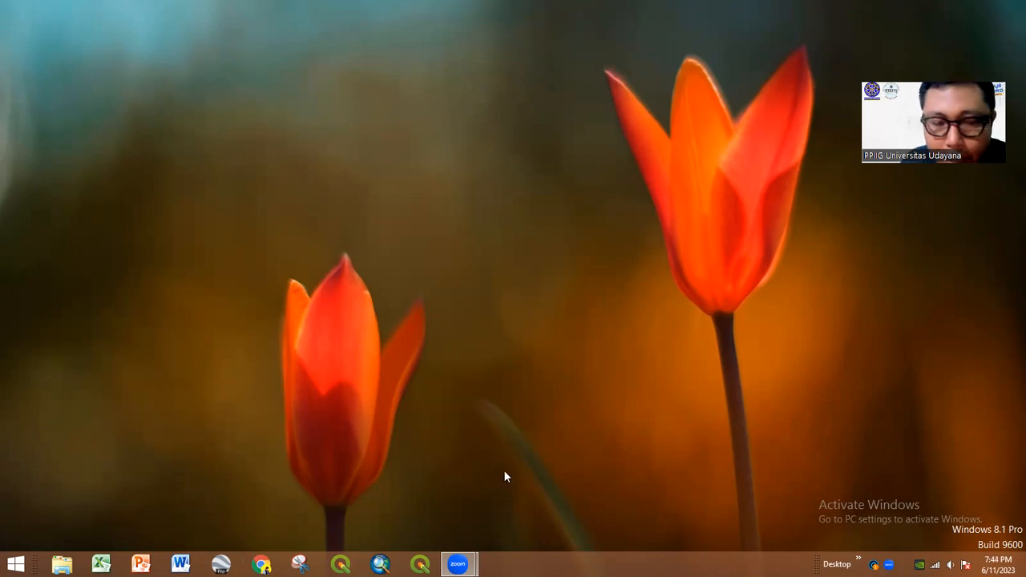
- Switch to Chrome, search for "google maps" and open the Google Maps site
left_click(261, 565)
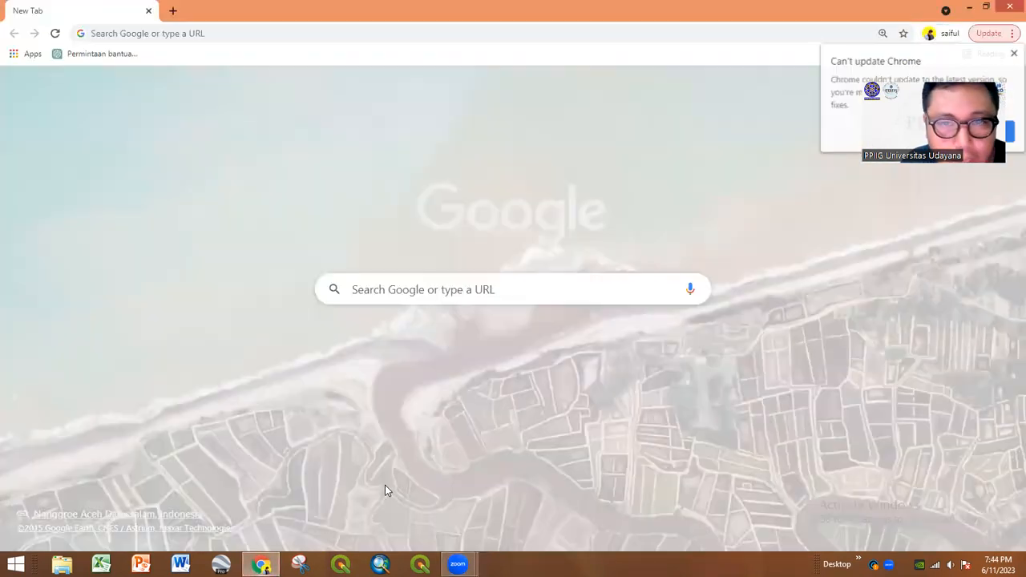
left_click(721, 28)
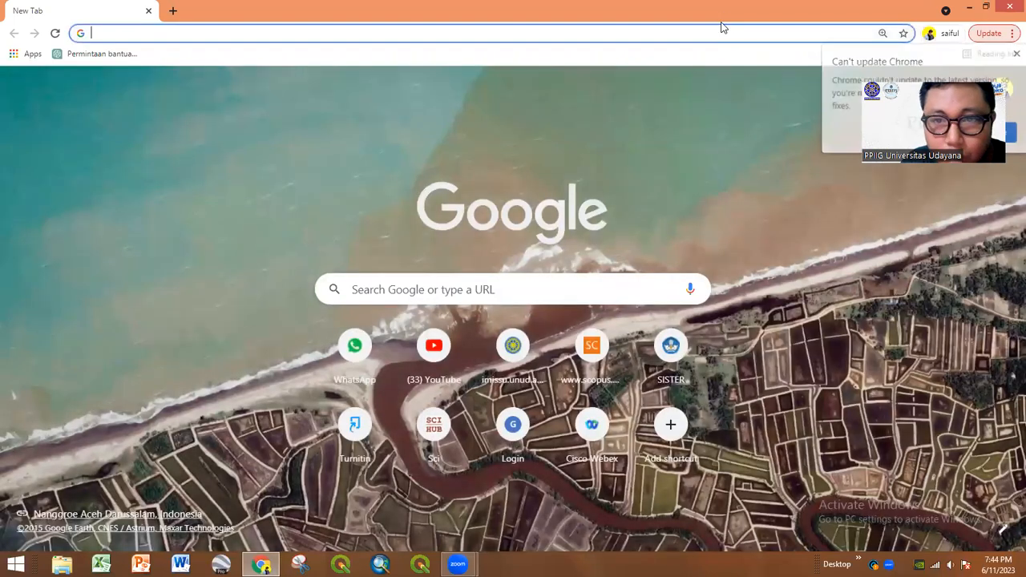
left_click_drag(724, 13, 513, 152)
left_click(390, 180)
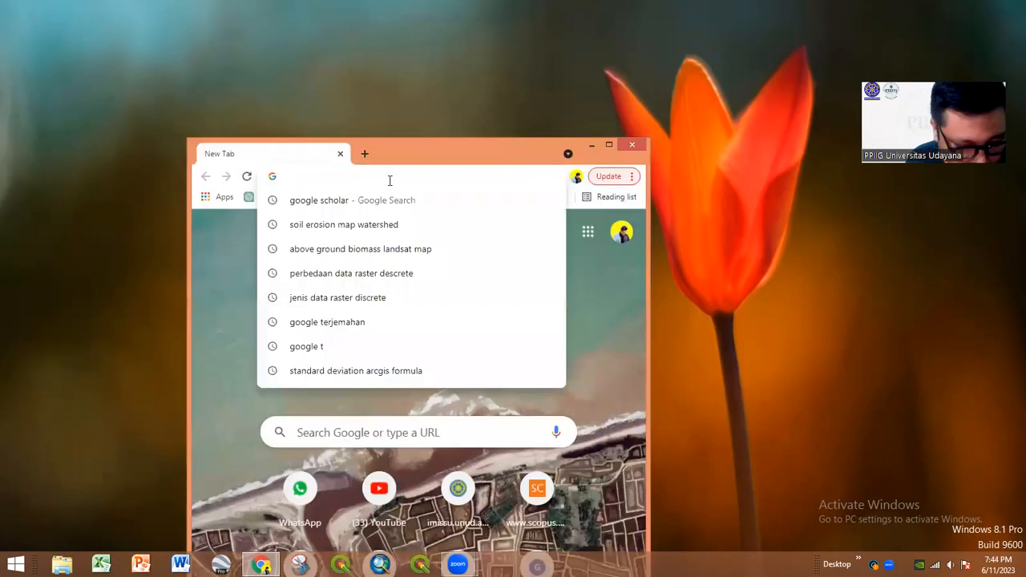
type("google ma")
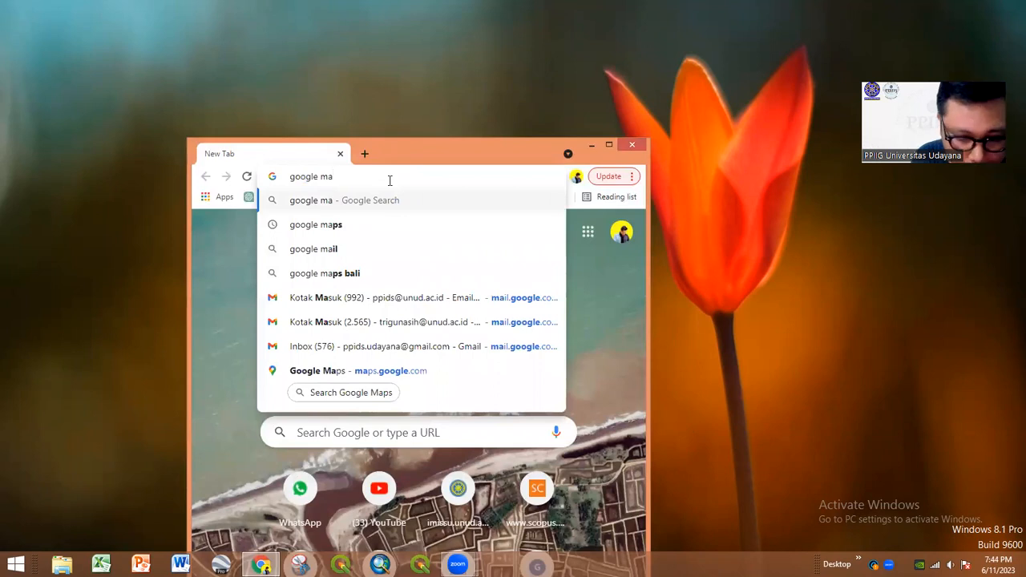
type("ps")
key("Return")
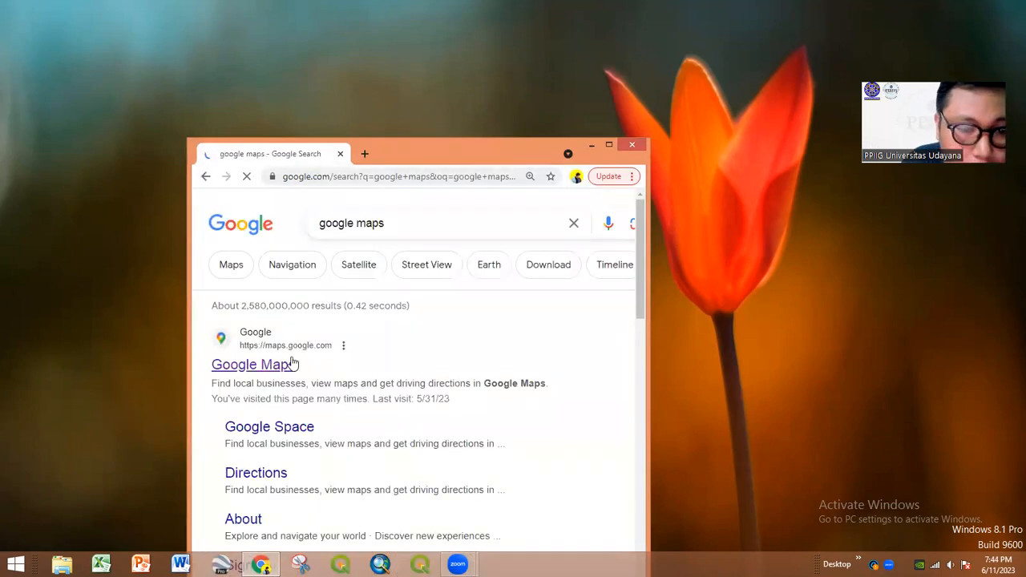
left_click(293, 362)
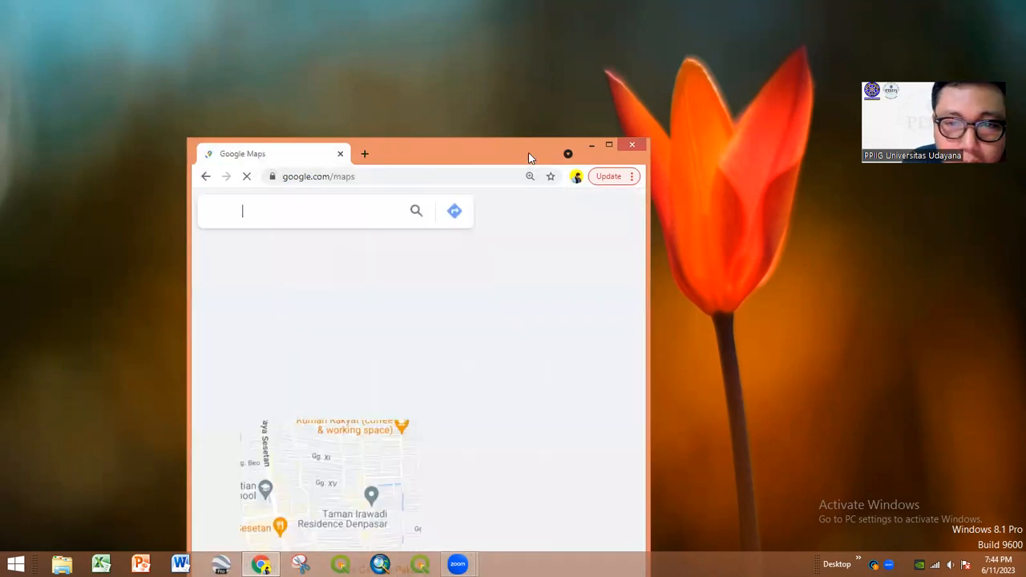
- Widen the browser window, find "Ekowisata Subak Sembung, Peguyangan" on the map, and show it as satellite imagery
left_click_drag(504, 139, 445, 40)
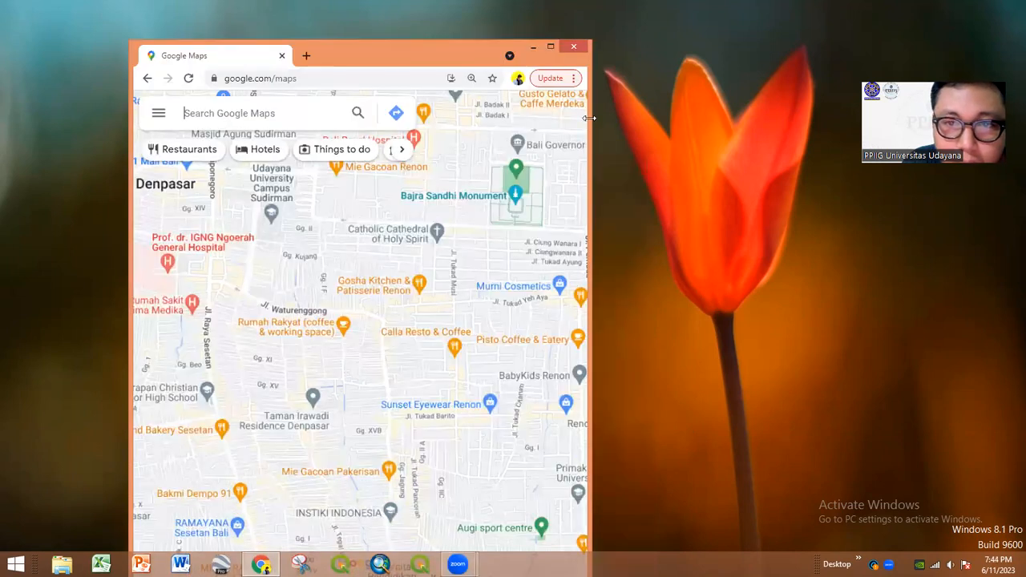
left_click_drag(589, 118, 737, 113)
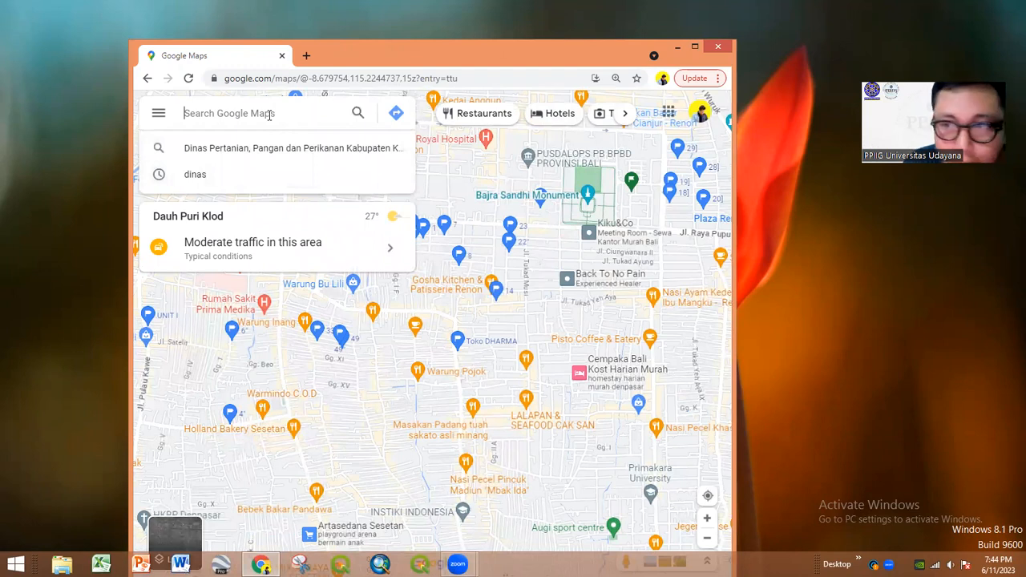
type("subak sem")
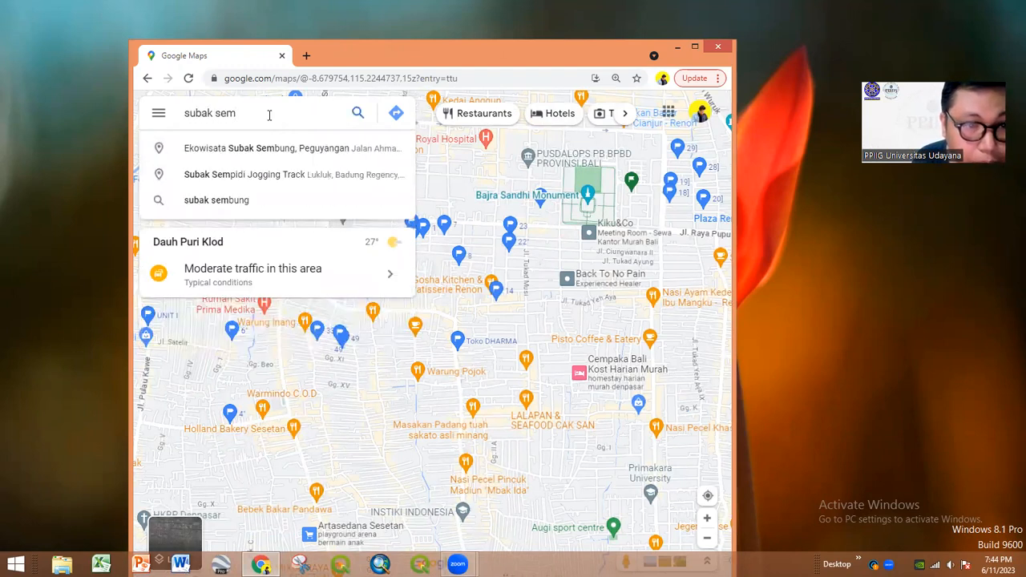
left_click(259, 155)
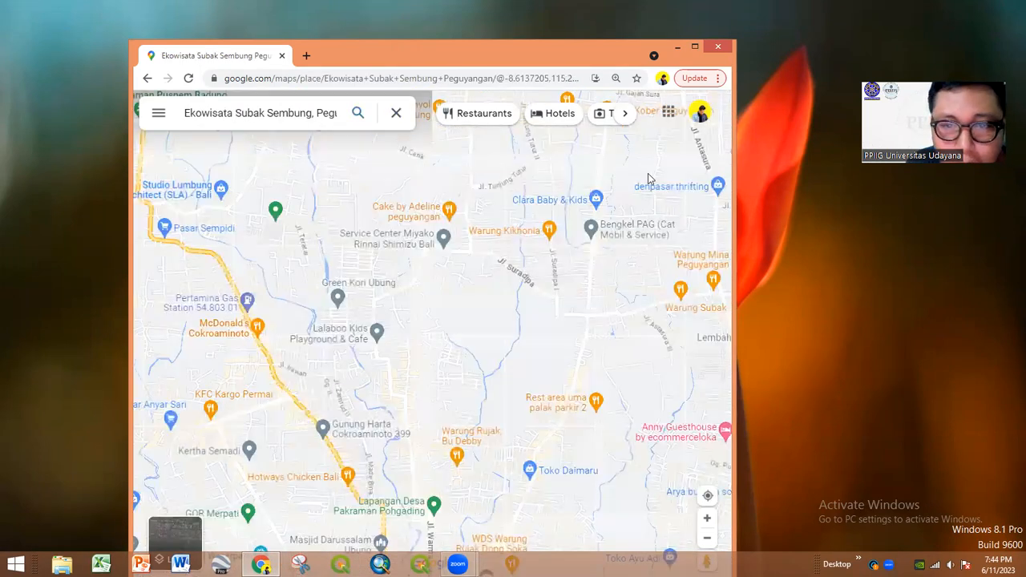
left_click(478, 532)
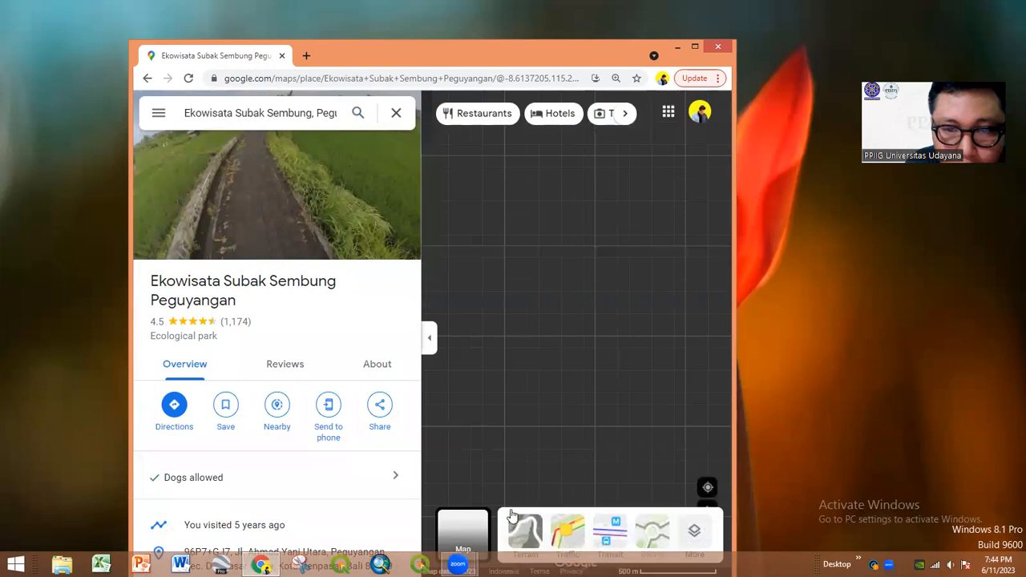
- Browse the visitor reviews of Ekowisata Subak Sembung Peguyangan and view an attached video and the May 2022 photo
scroll(298, 340, "down", 10)
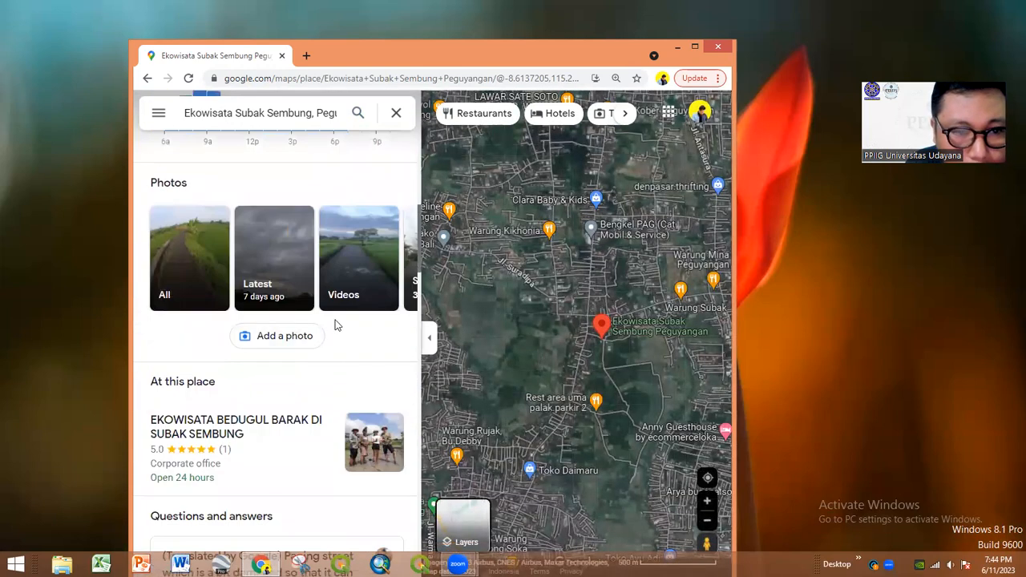
scroll(335, 324, "down", 15)
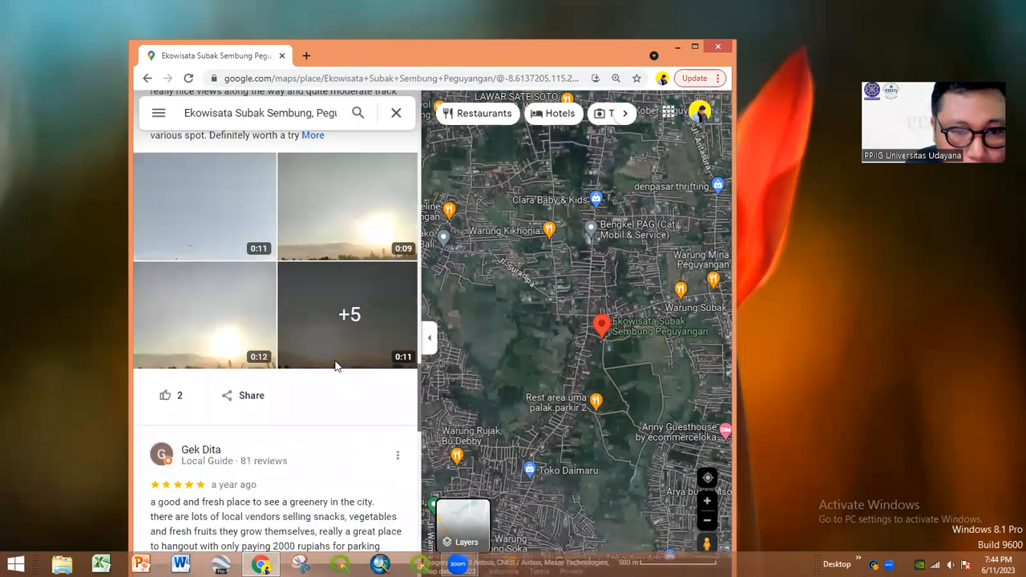
left_click(217, 232)
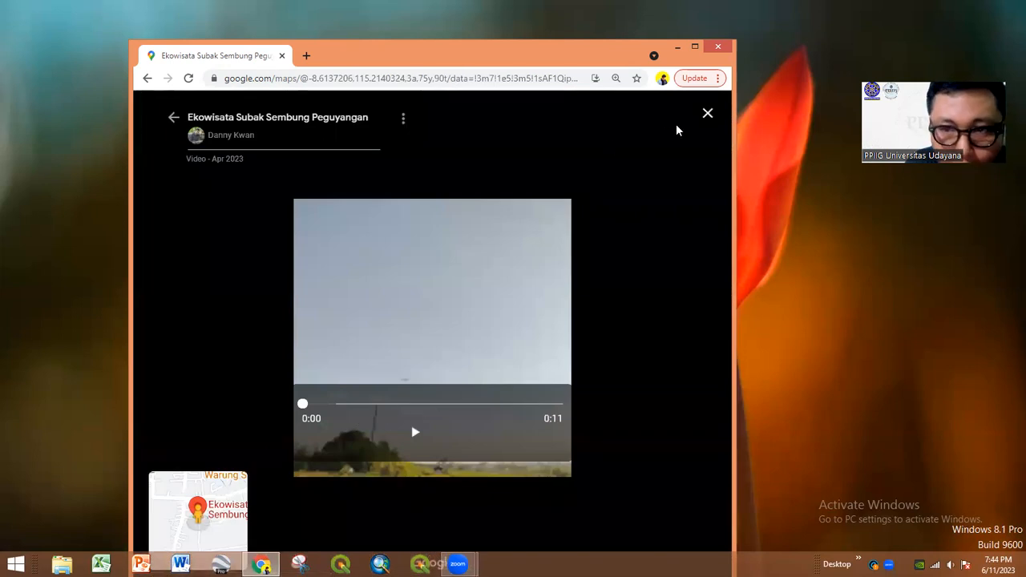
left_click(708, 114)
scroll(332, 380, "down", 6)
left_click(218, 248)
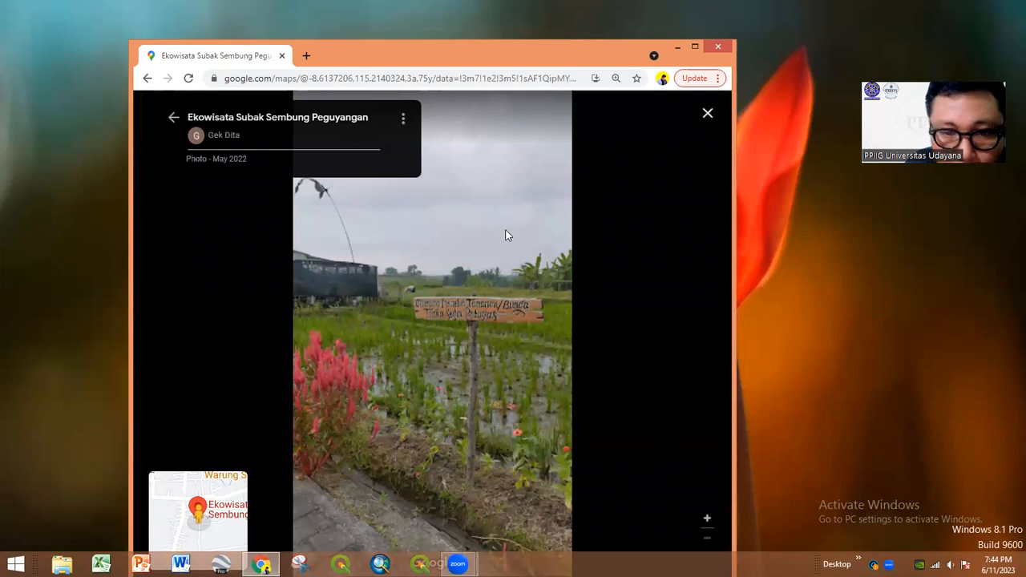
left_click(706, 116)
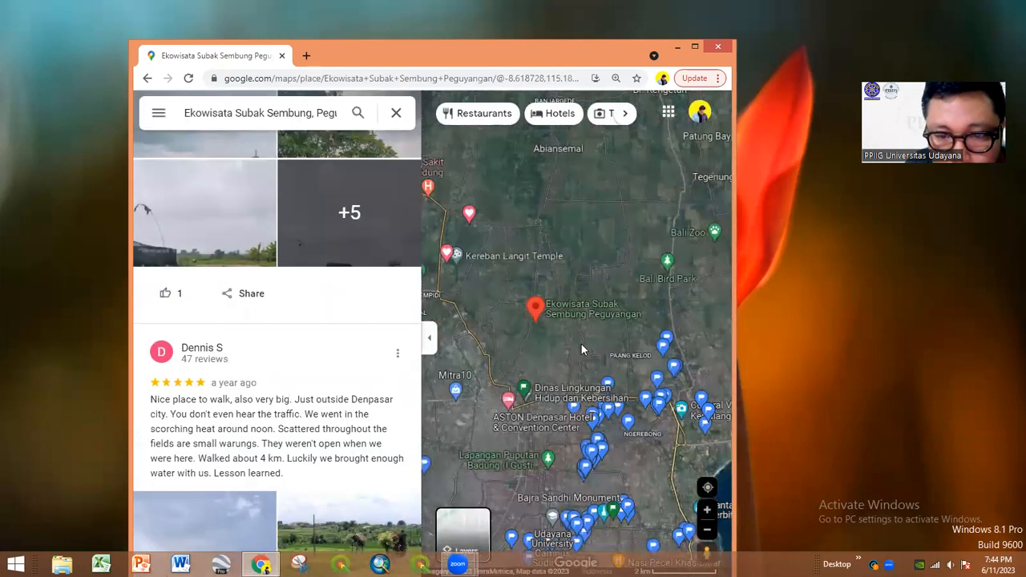
- Maximize the browser window and view the March 2022 rice-field photo attached to a visitor review
scroll(580, 349, "up", 1)
left_click(695, 46)
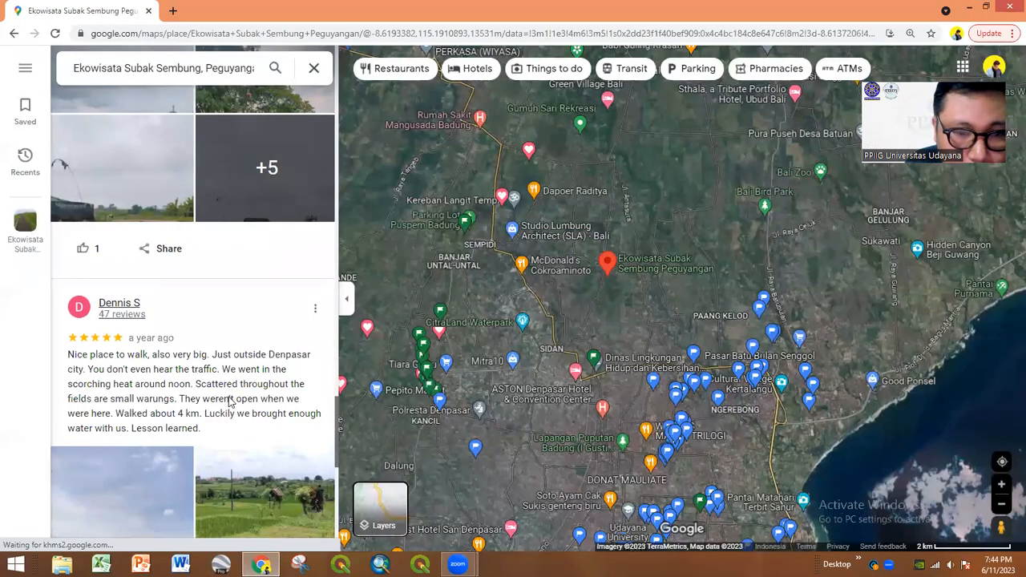
scroll(230, 401, "down", 5)
scroll(230, 401, "up", 4)
left_click(270, 218)
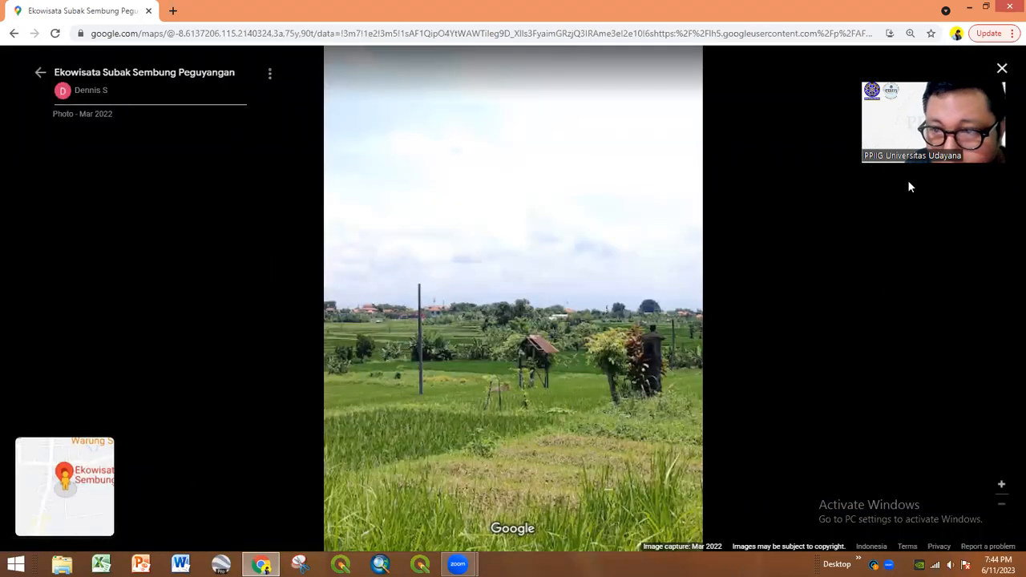
left_click(40, 72)
- Look through the place's related attractions and web results, and view the March 2022 rice-field photo again
scroll(154, 376, "down", 3)
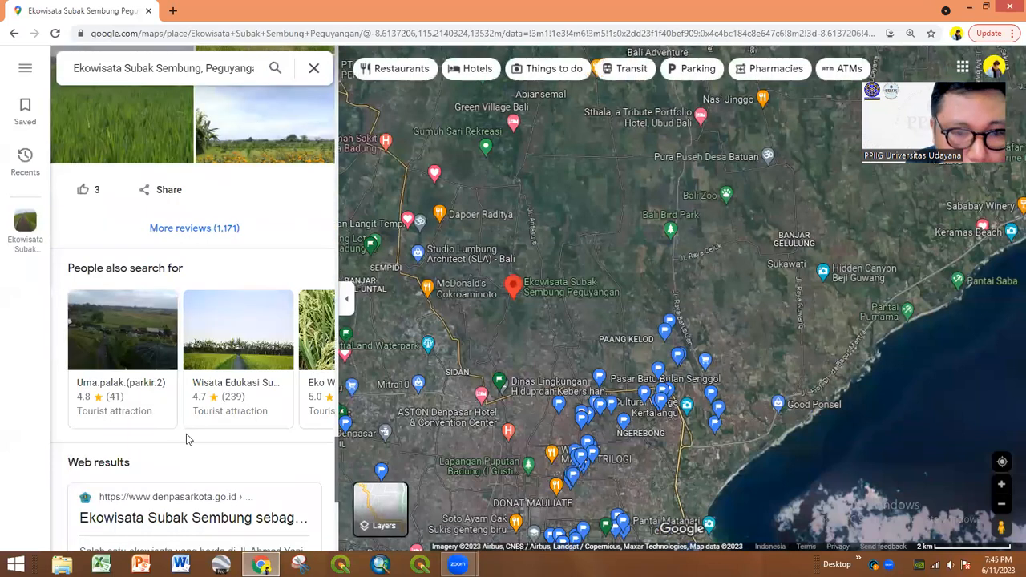
scroll(215, 460, "down", 4)
scroll(215, 460, "down", 2)
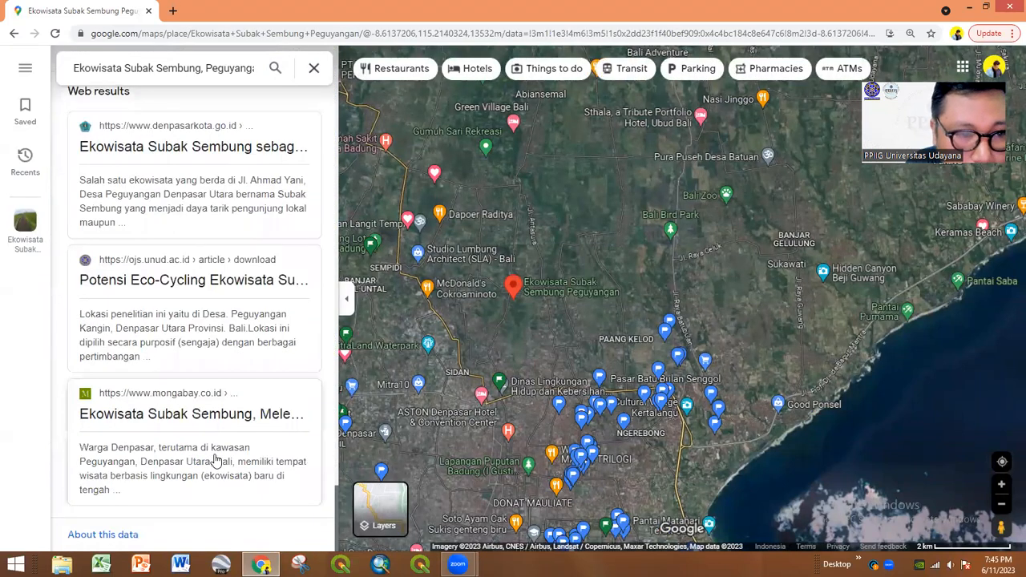
scroll(215, 459, "up", 5)
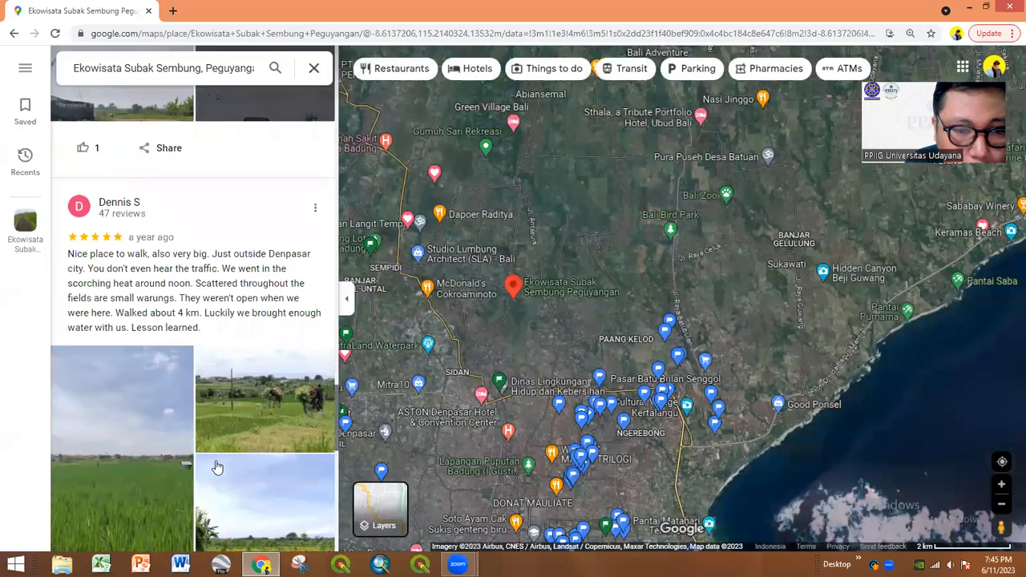
left_click(256, 415)
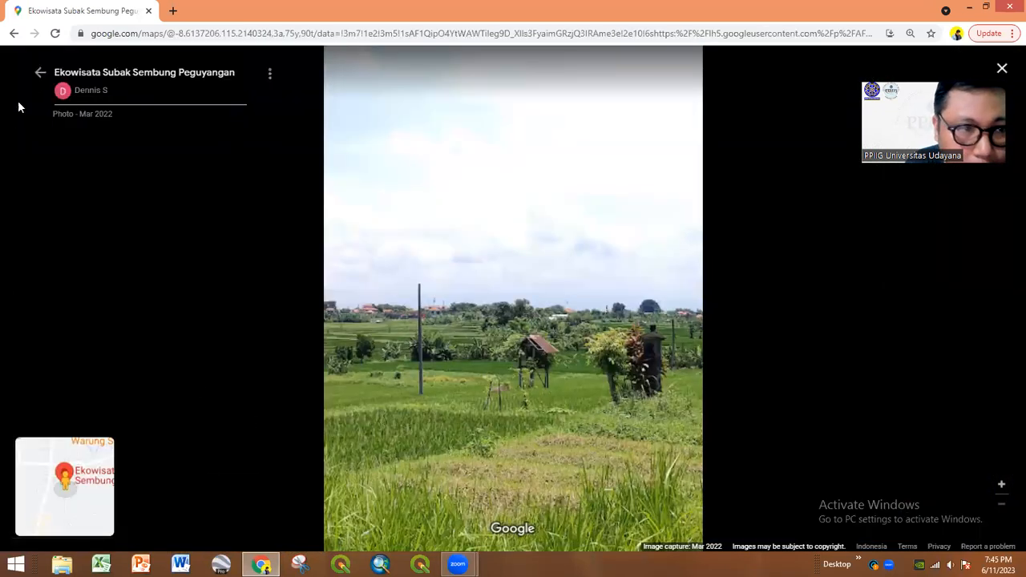
left_click(40, 73)
left_click(277, 405)
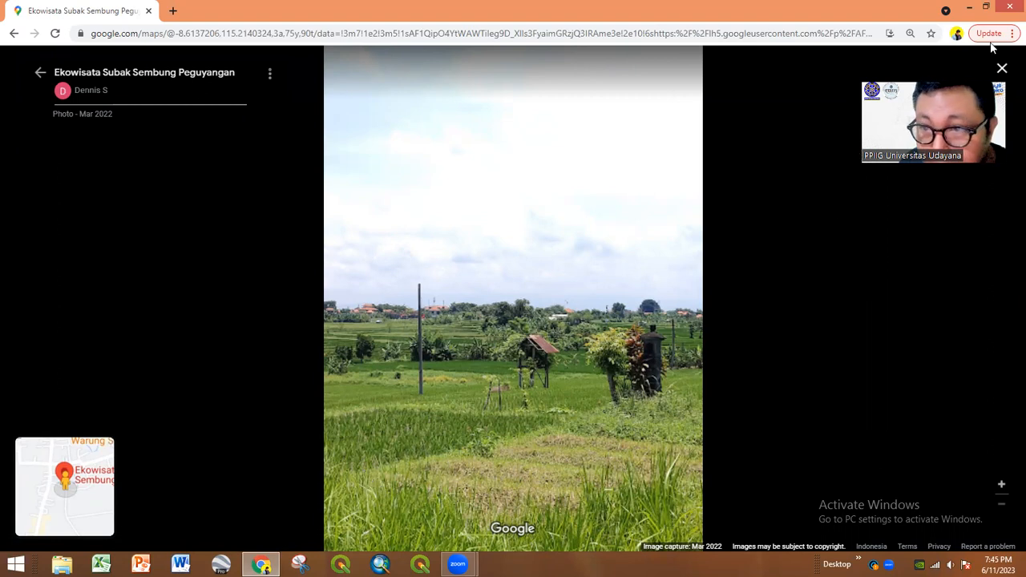
- Close the browser and launch QGIS Desktop 3.22.7
left_click(1008, 8)
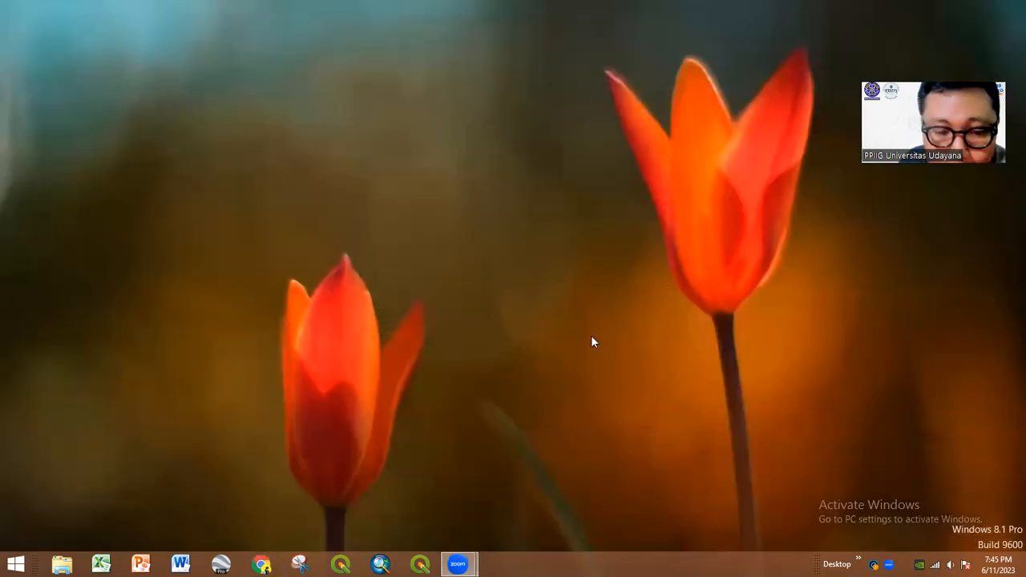
right_click(341, 567)
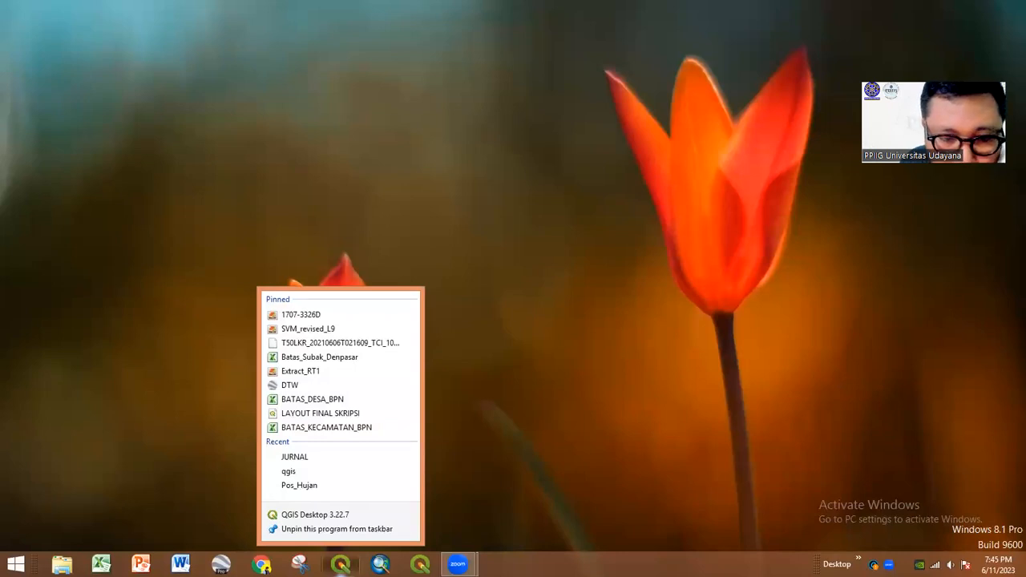
left_click(362, 516)
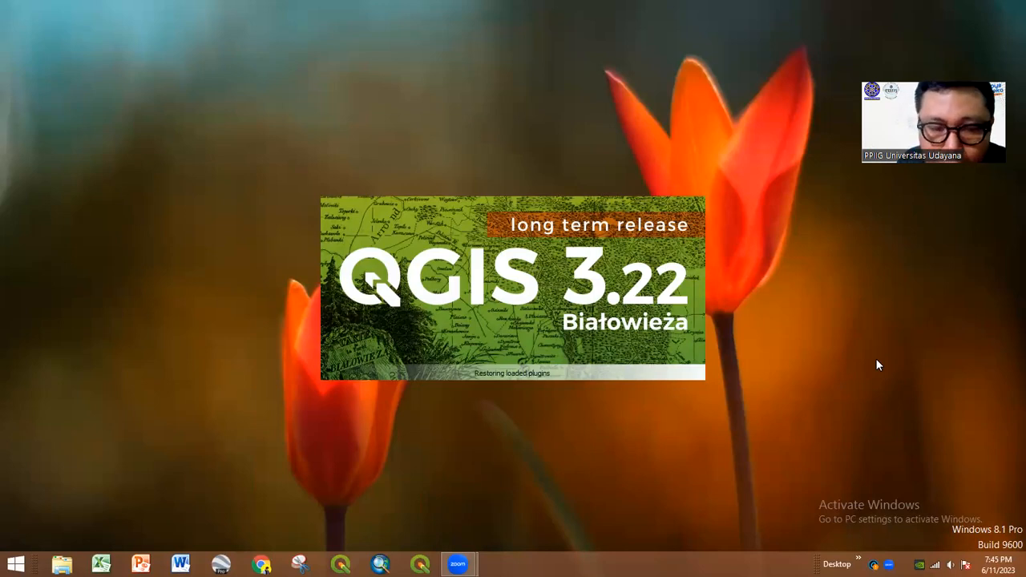
- Switch to Chrome, search for "qgis download" and open the Download QGIS page on qgis.org
left_click(261, 564)
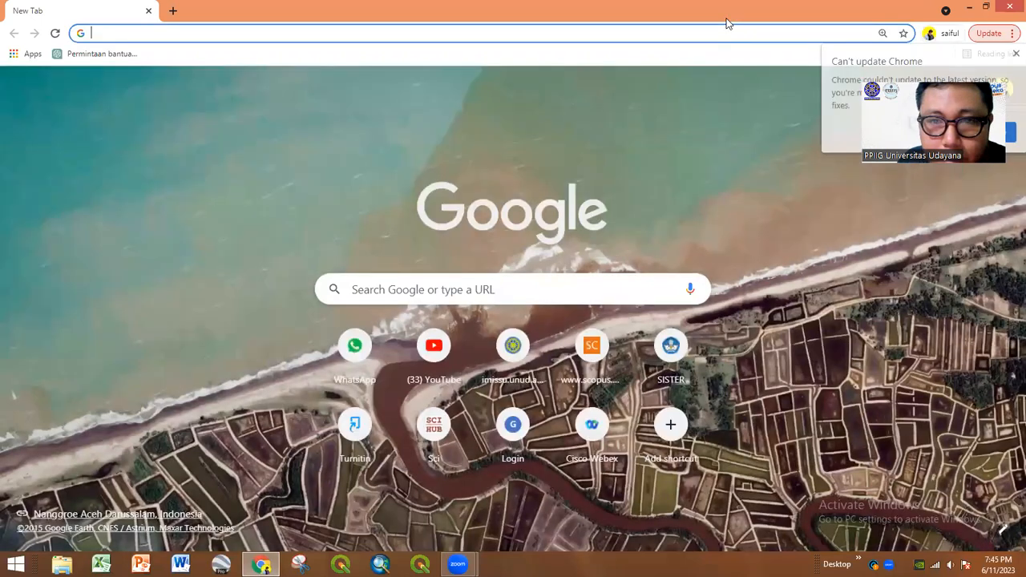
left_click(596, 103)
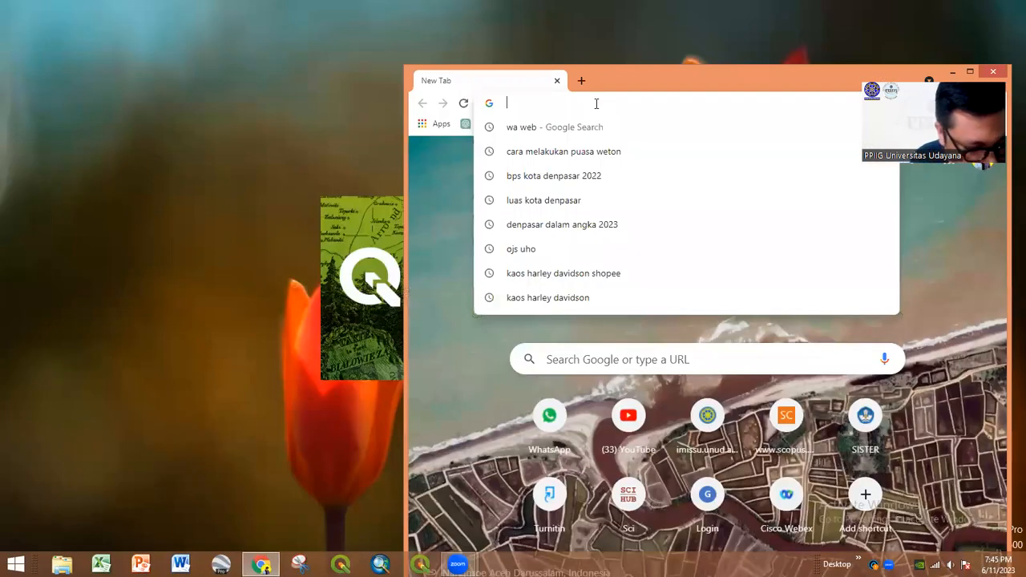
type("qg")
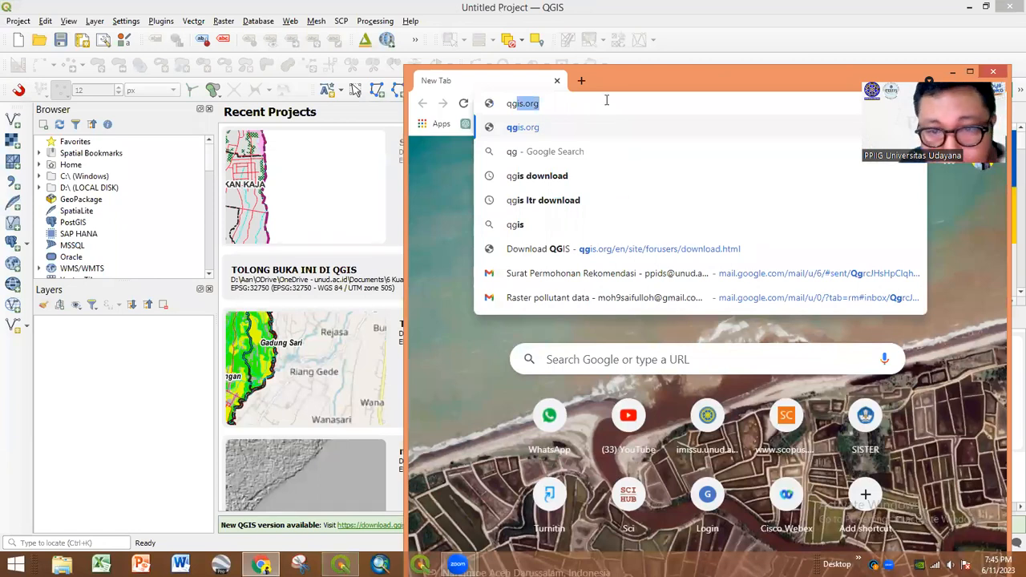
left_click(571, 176)
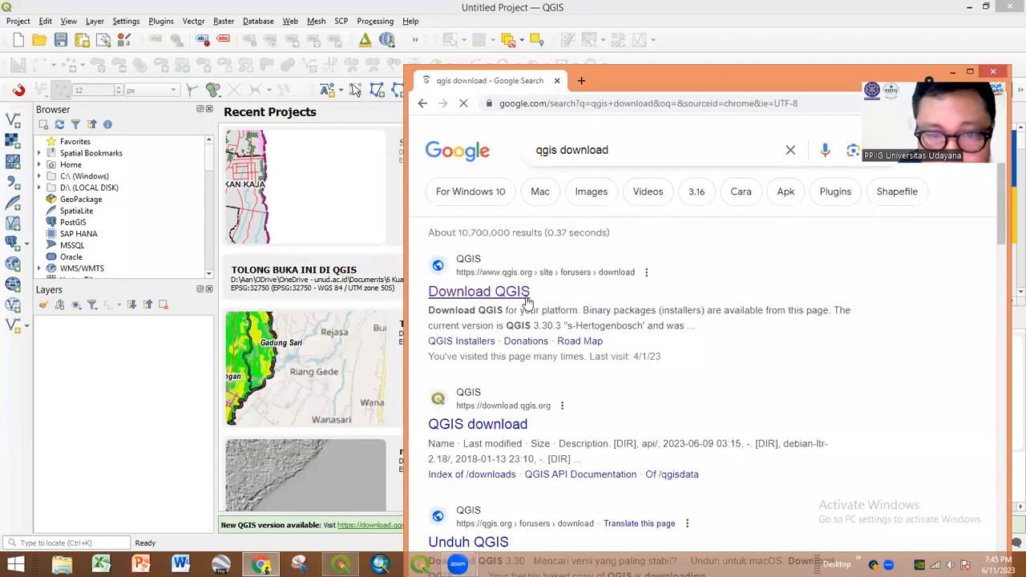
left_click(513, 295)
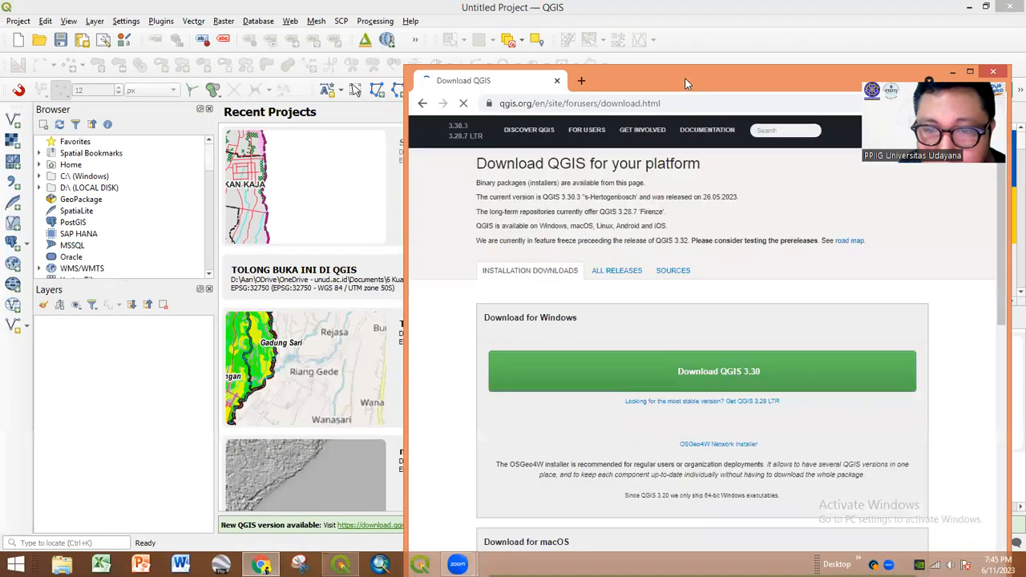
- Point out the "Get QGIS 3.28 LTR" link with a temporary red underline and return to QGIS
left_click_drag(691, 80, 538, 65)
scroll(625, 423, "down", 1)
left_click(473, 54)
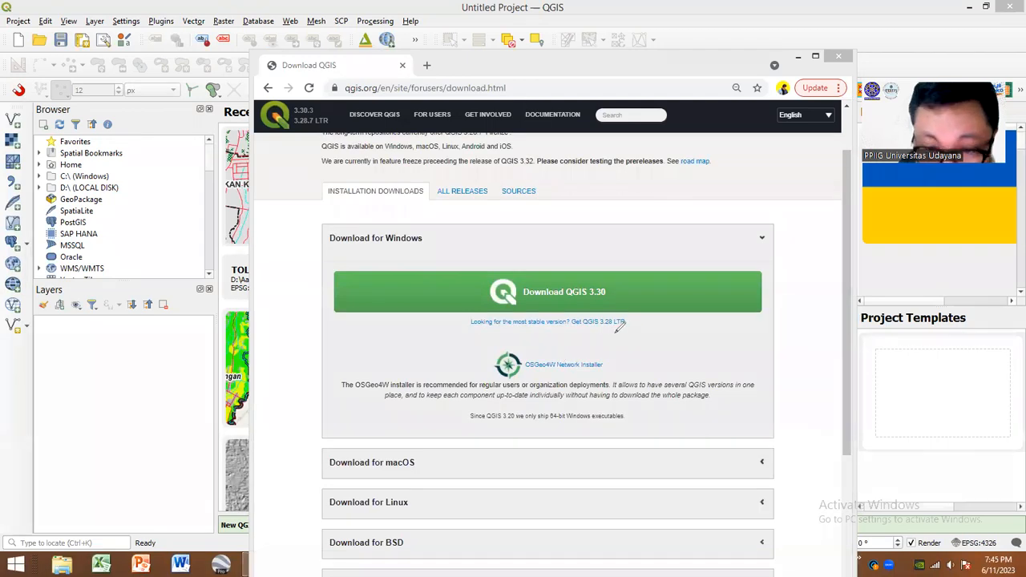
left_click_drag(572, 325, 629, 325)
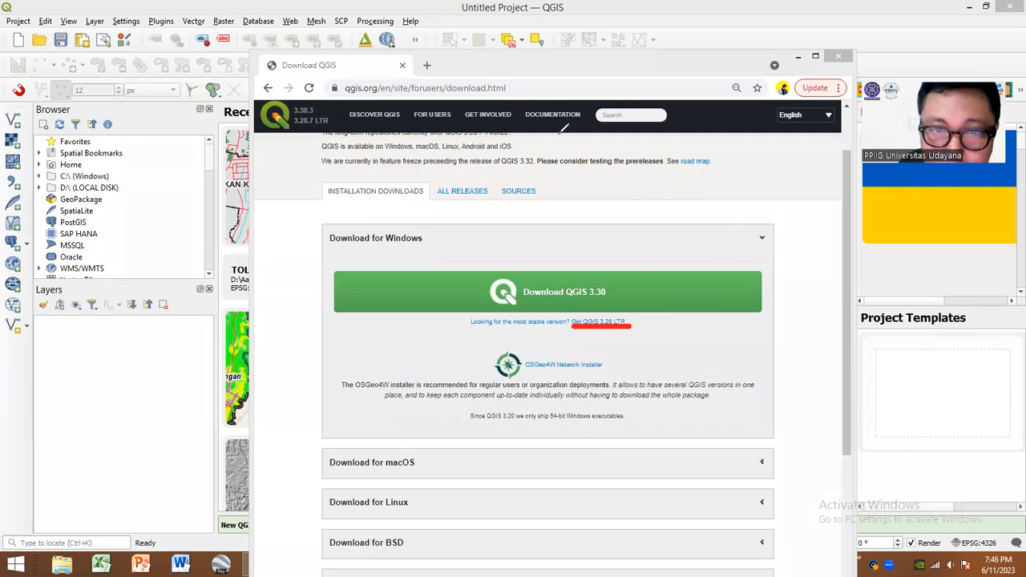
left_click(627, 328)
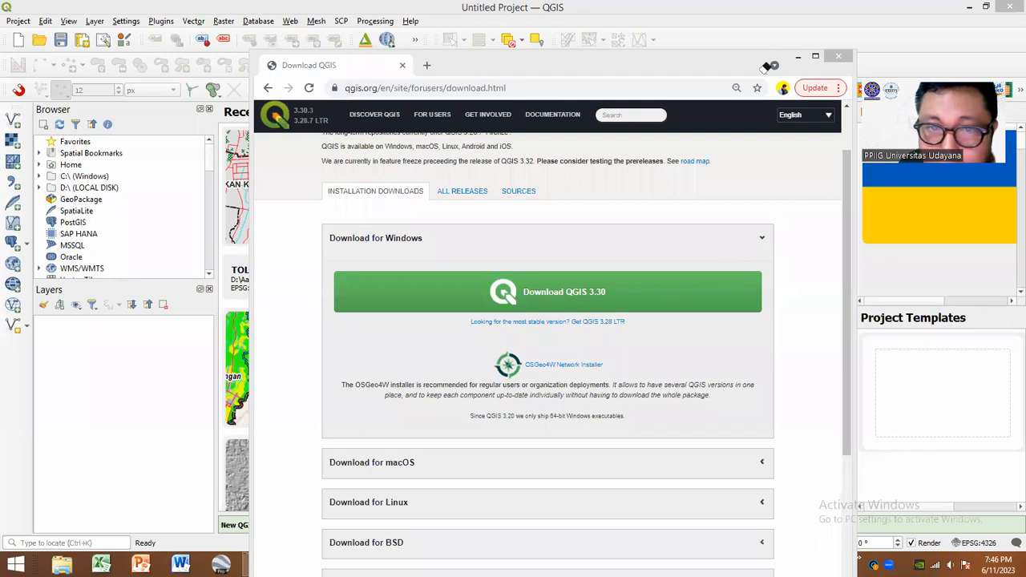
left_click(798, 56)
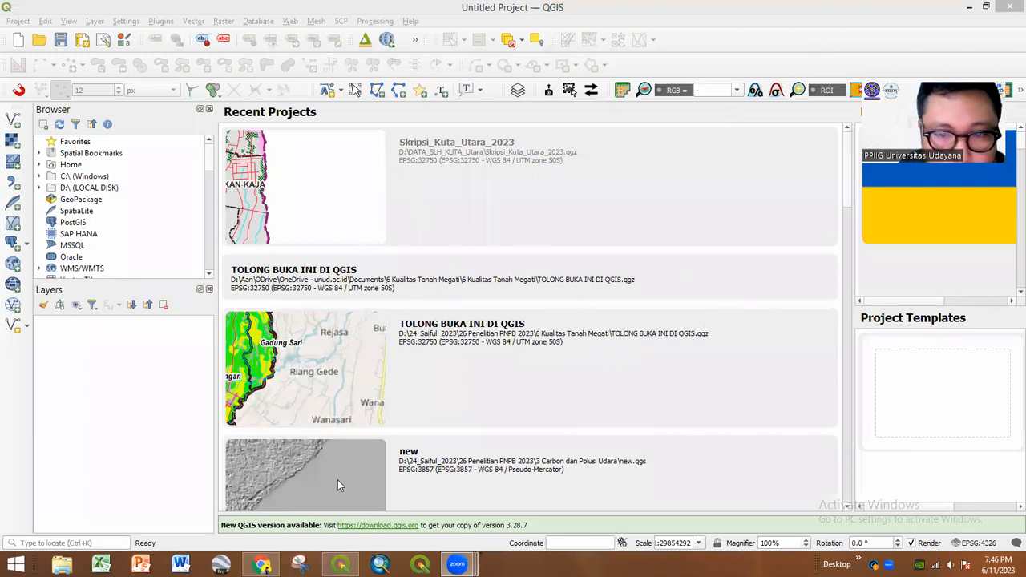
- Create a new empty project, switch to File Explorer and open the Praktikum_Agrowisata_2023 folder on drive D
left_click(19, 42)
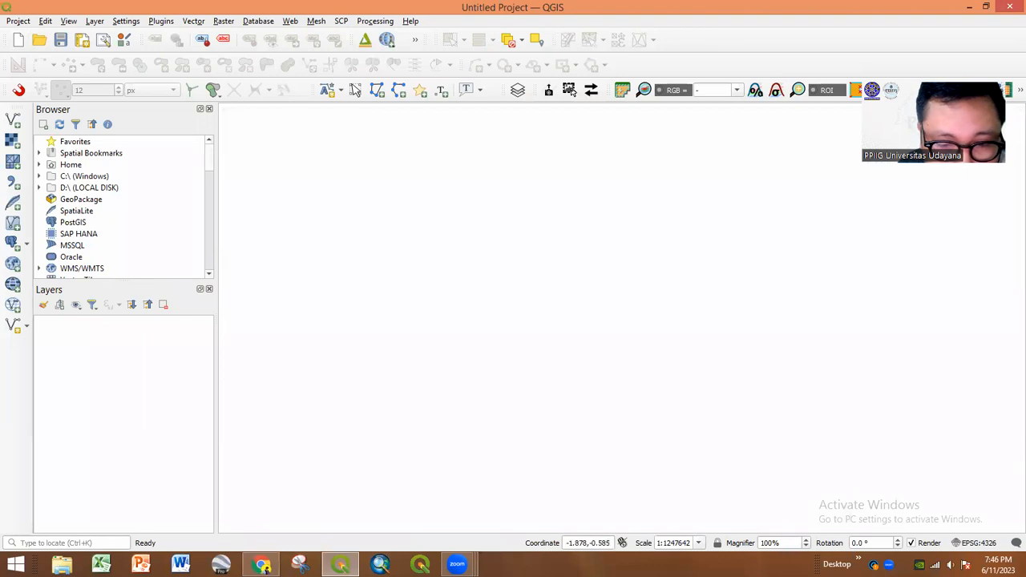
left_click(62, 565)
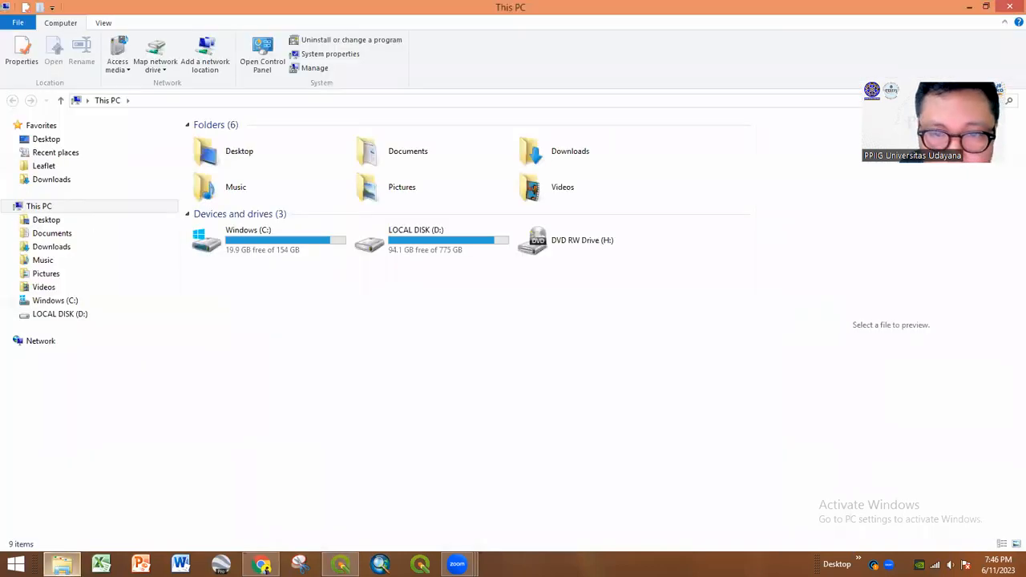
double_click(474, 253)
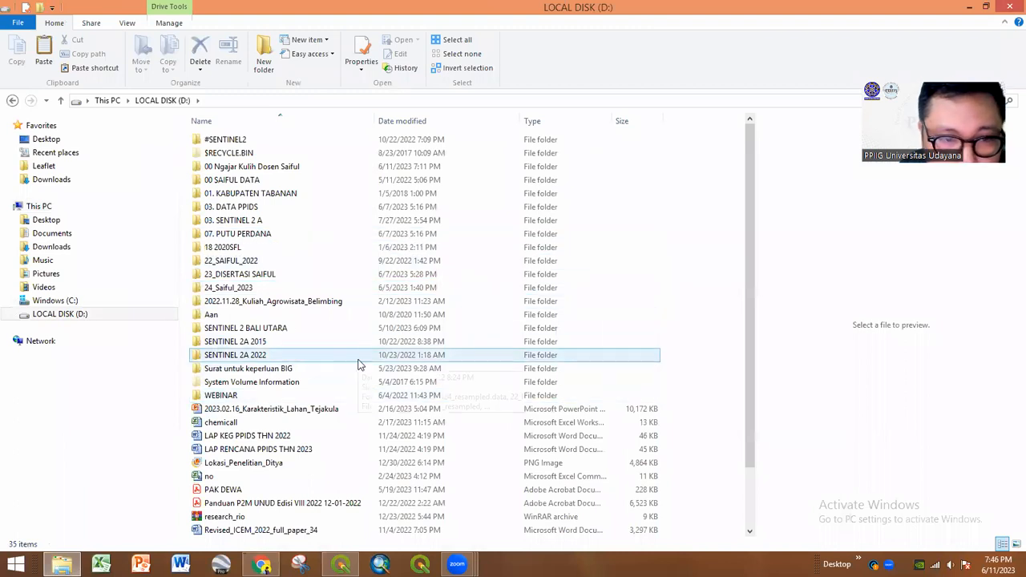
double_click(262, 289)
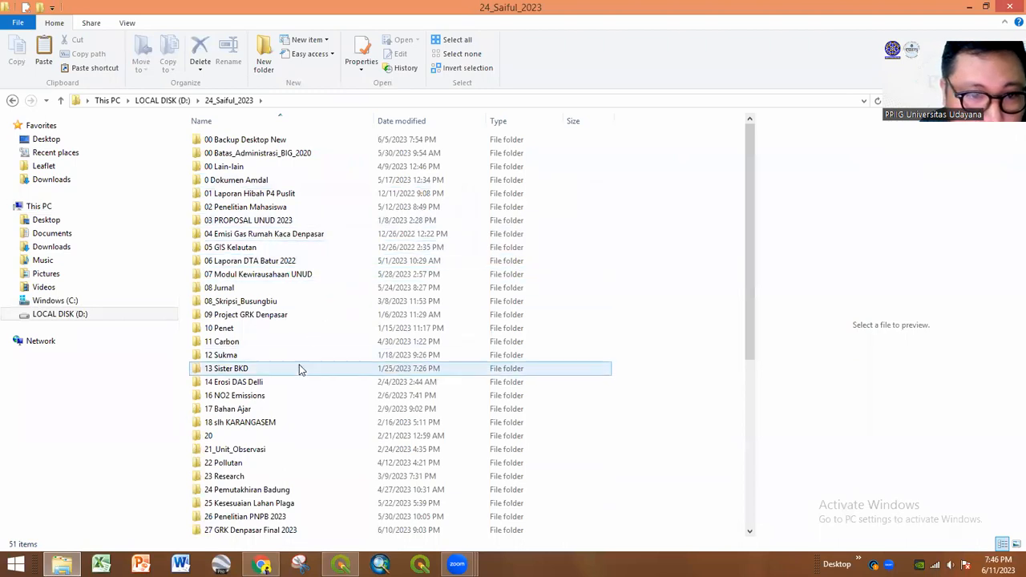
left_click(181, 102)
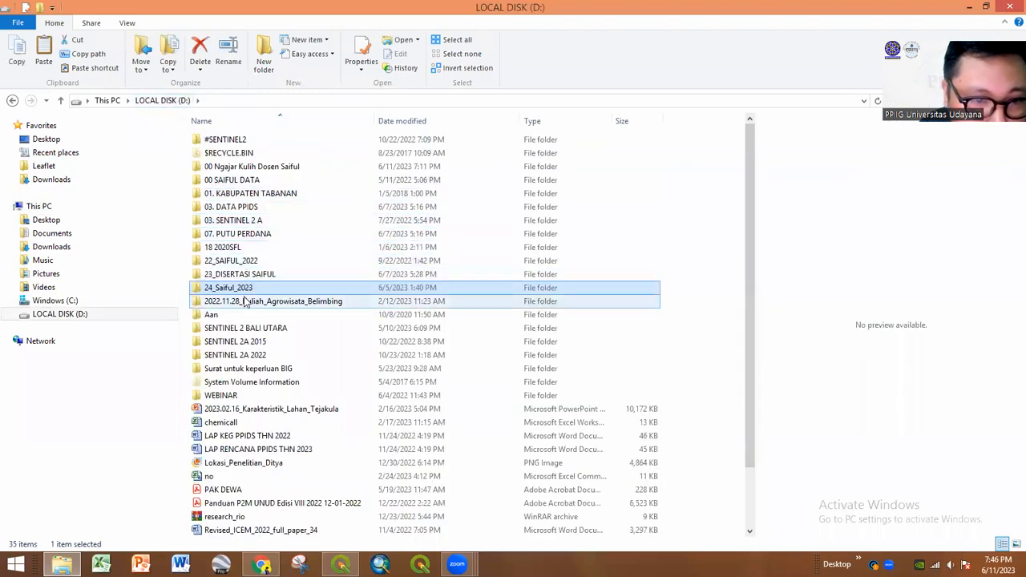
double_click(286, 174)
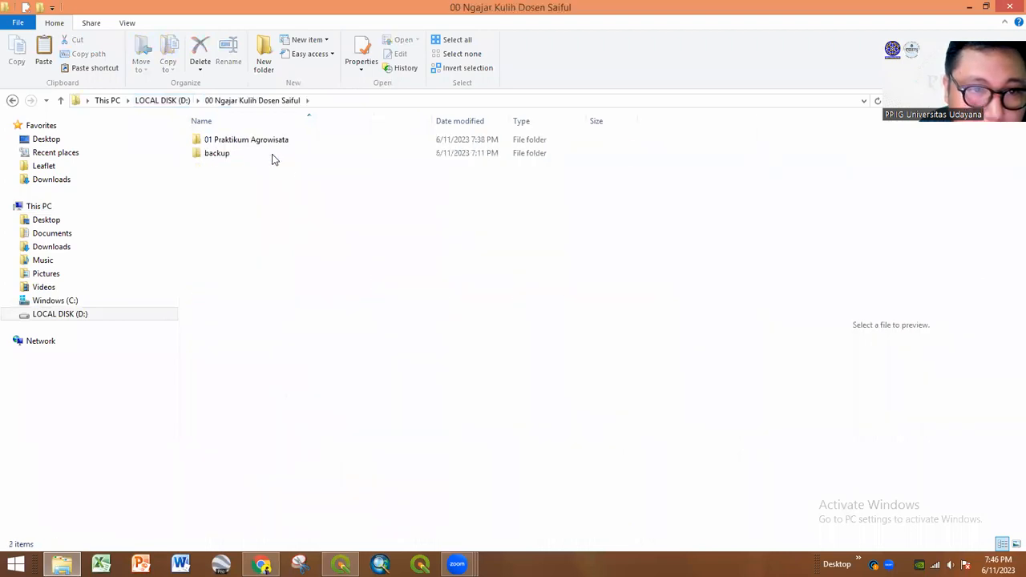
double_click(275, 142)
double_click(275, 142)
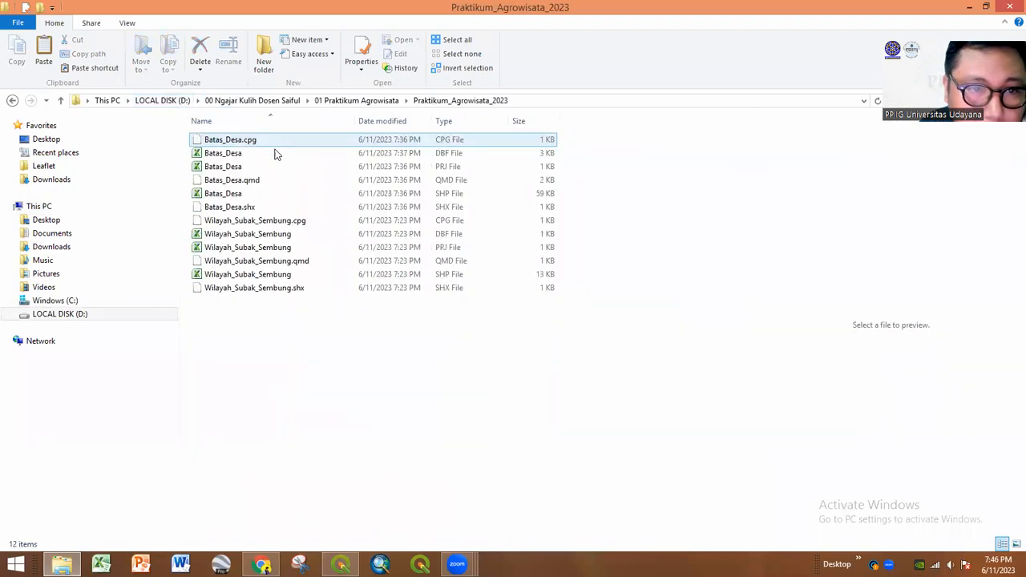
- Add the Batas_Desa and Wilayah_Subak_Sembung shapefiles to the QGIS project together as layers
left_click(257, 193)
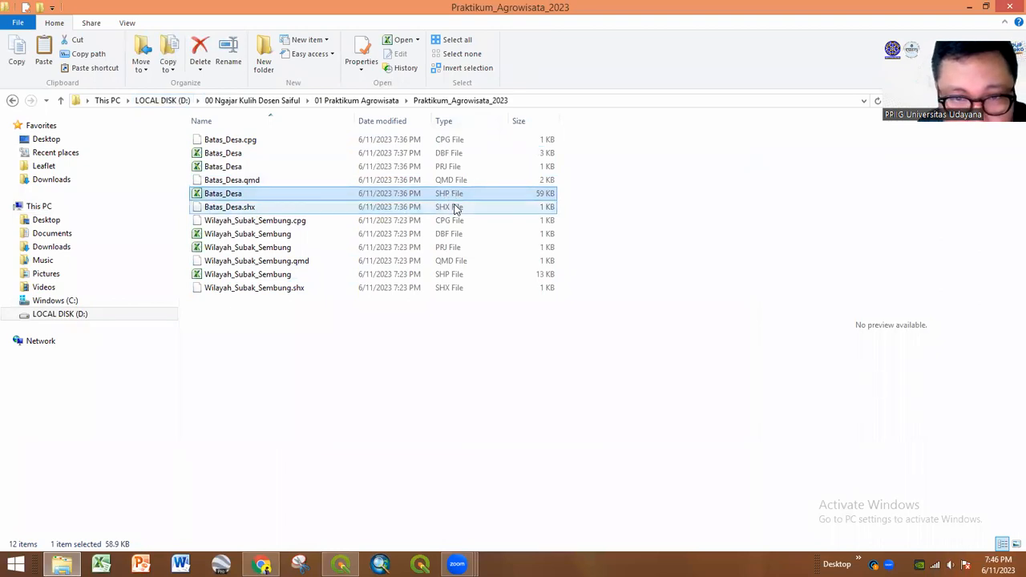
left_click(459, 275, "ctrl")
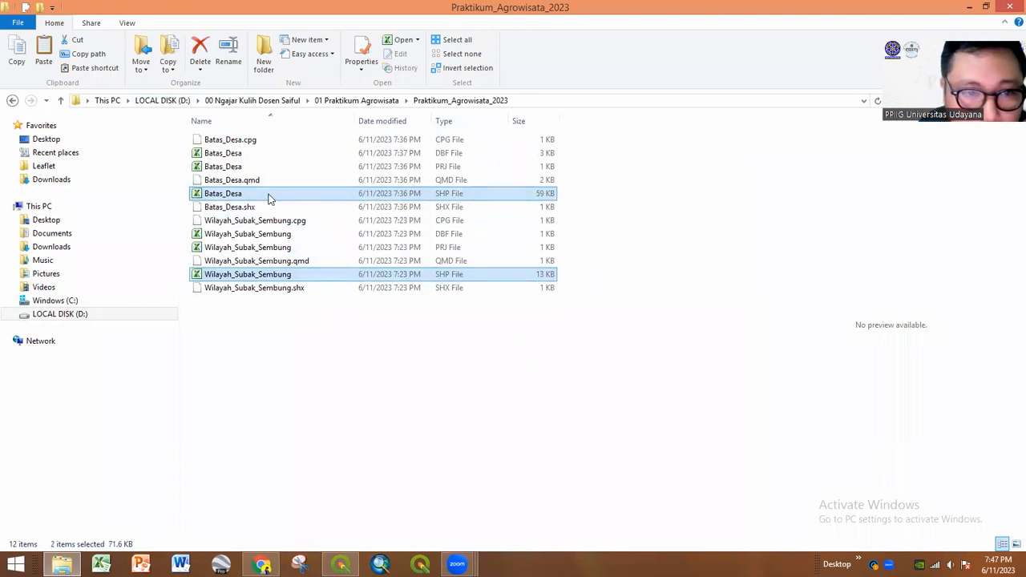
mouse_move(289, 195)
left_mouse_down()
mouse_move(392, 323)
mouse_move(421, 487)
mouse_move(341, 562)
mouse_move(182, 455)
mouse_move(171, 417)
left_mouse_up()
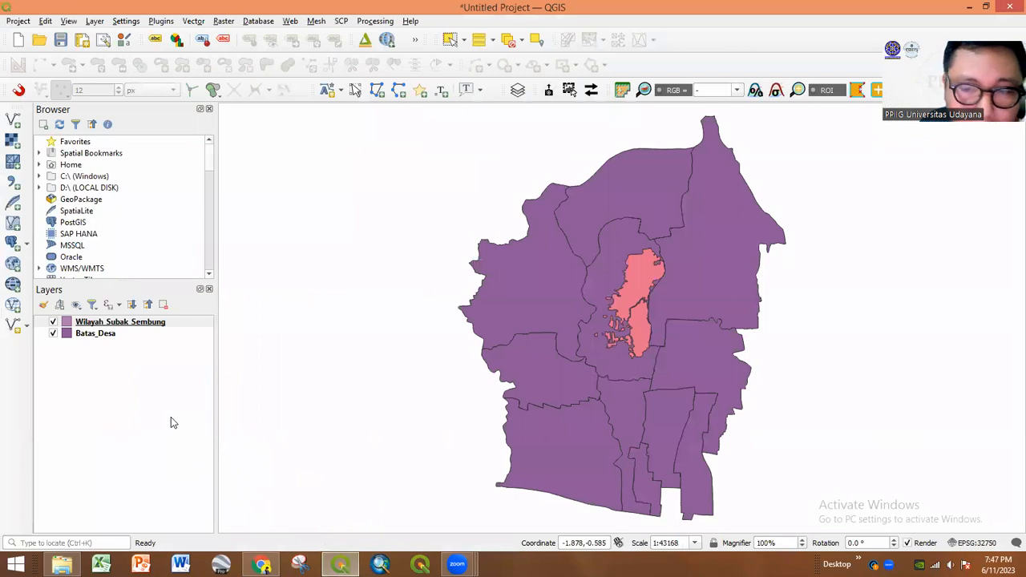
- Examine the Subak Sembung area on the map against the surrounding village boundaries
scroll(659, 293, "up", 1)
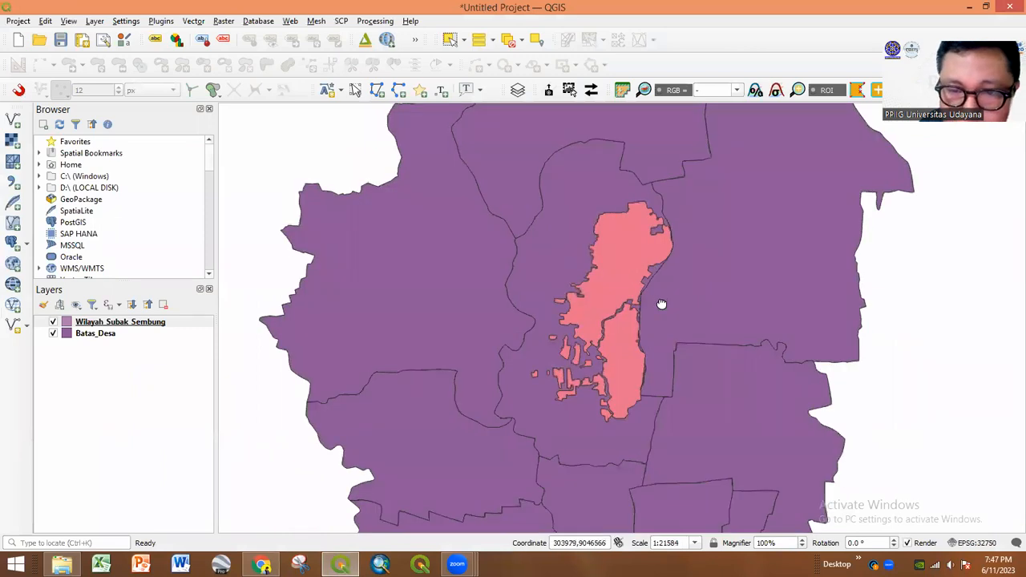
left_click_drag(659, 293, 557, 305)
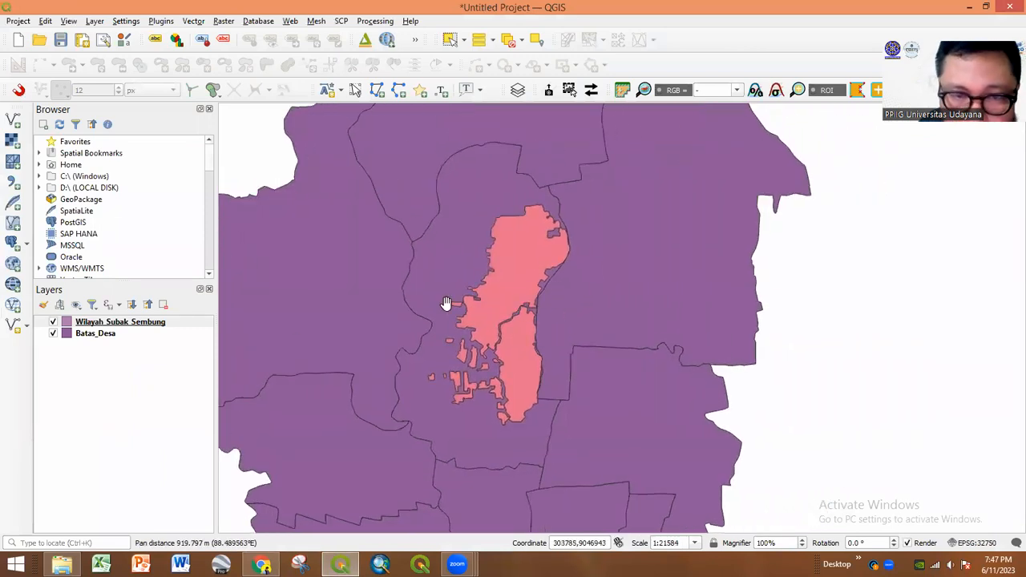
left_click(96, 333)
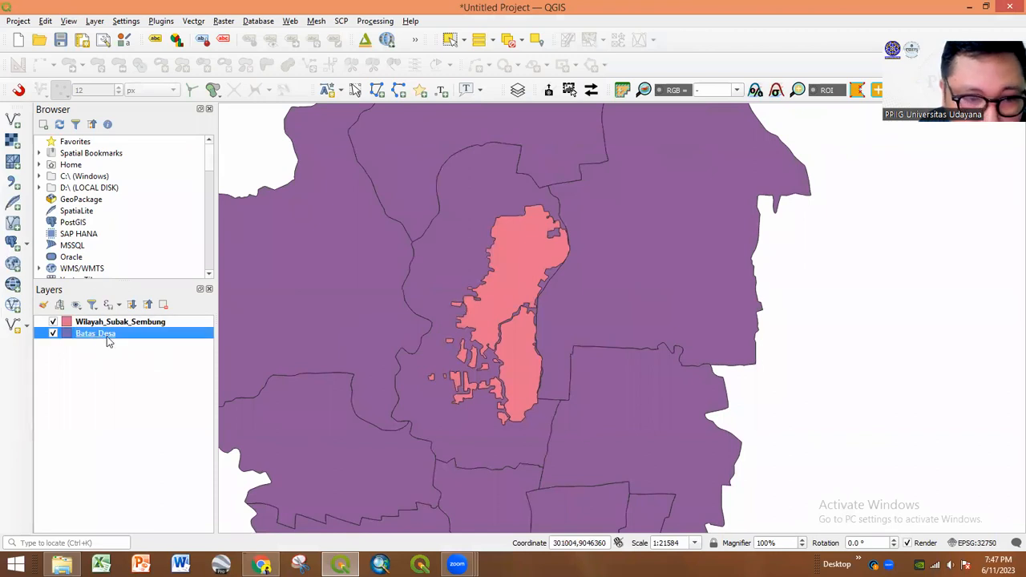
left_click_drag(579, 311, 687, 310)
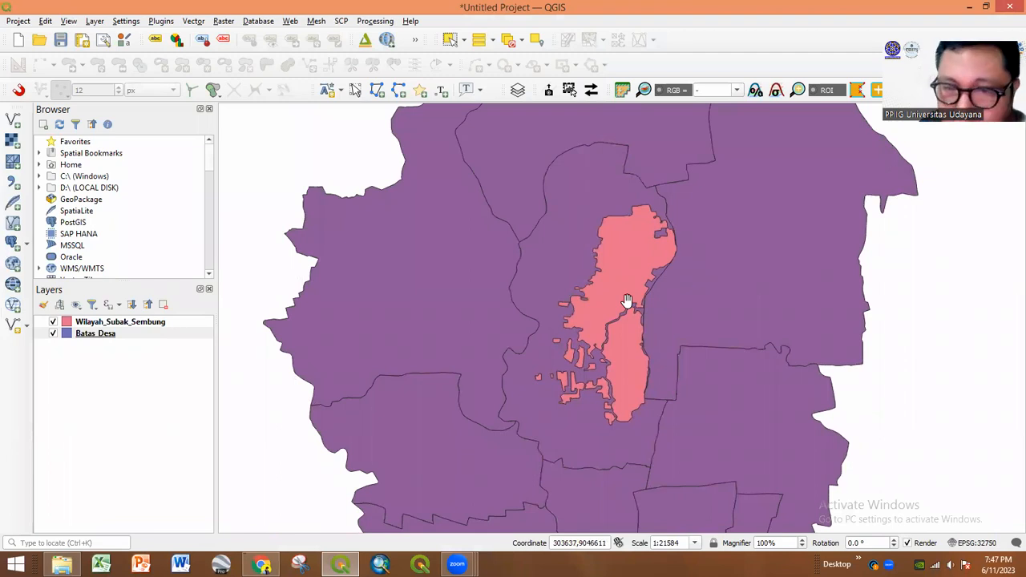
scroll(644, 259, "up", 1)
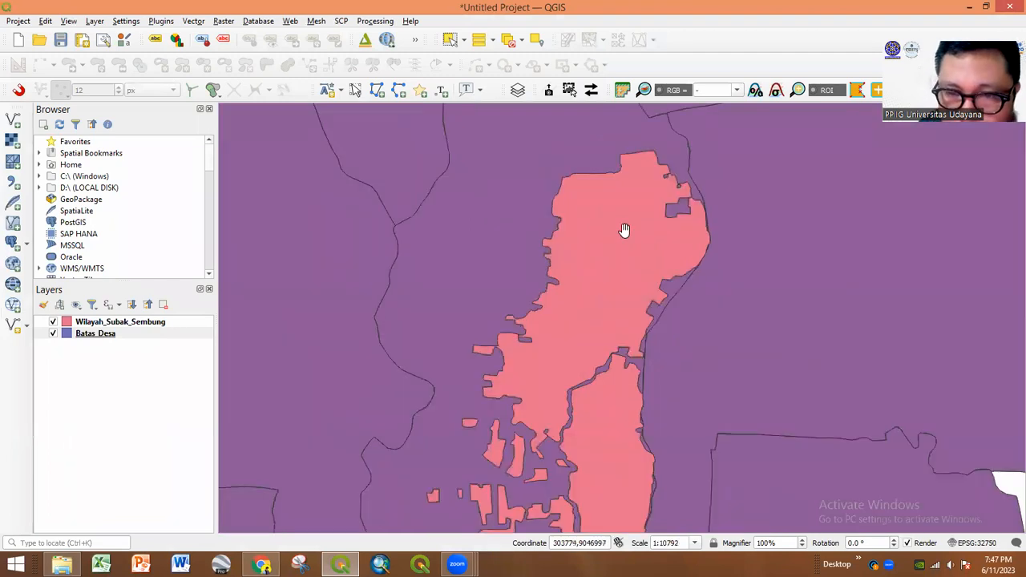
left_click_drag(646, 370, 554, 321)
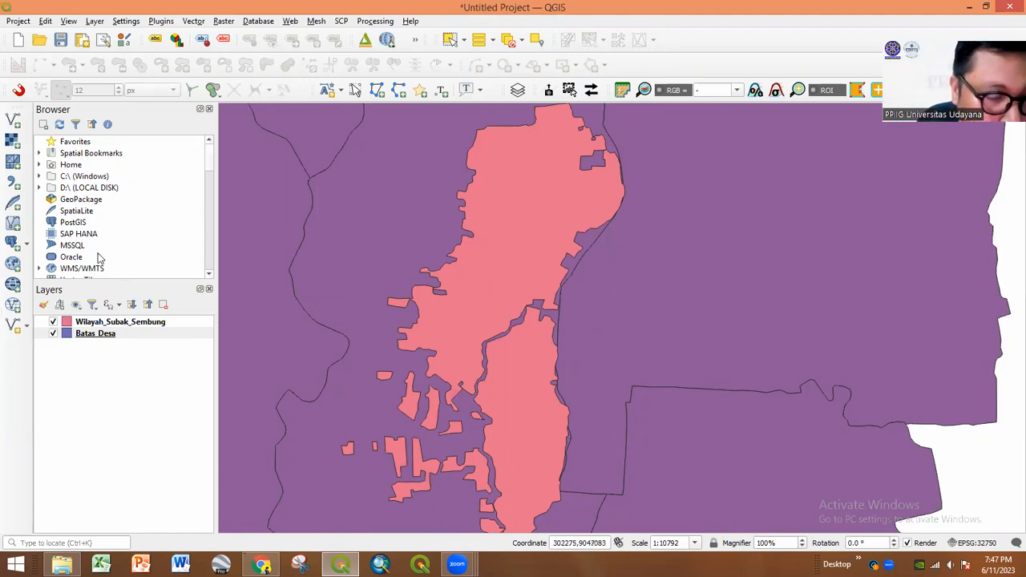
- Add the Google Hybrid basemap from the XYZ Tiles connections and move it beneath the Batas_Desa layer
scroll(101, 256, "down", 2)
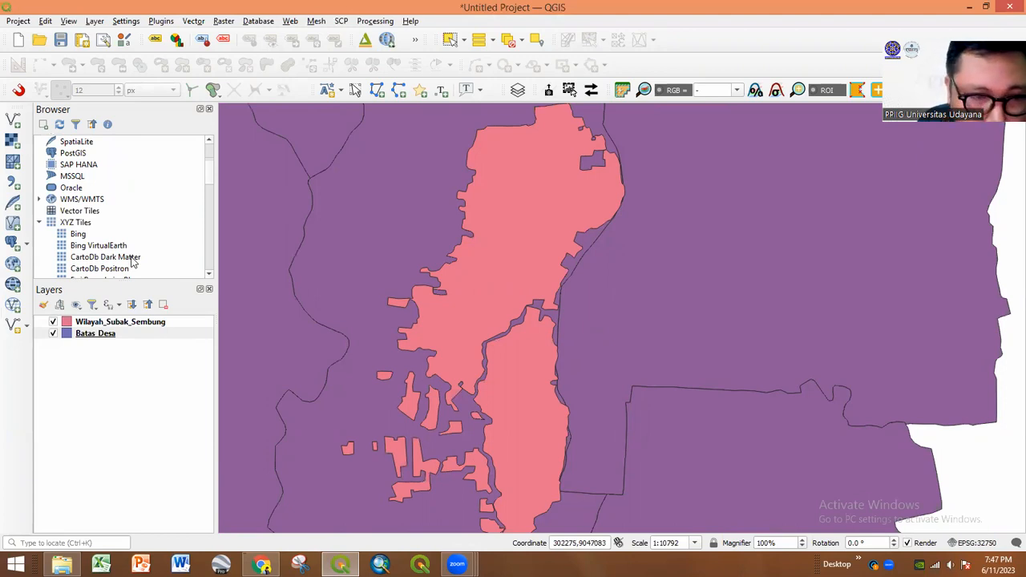
scroll(114, 263, "down", 2)
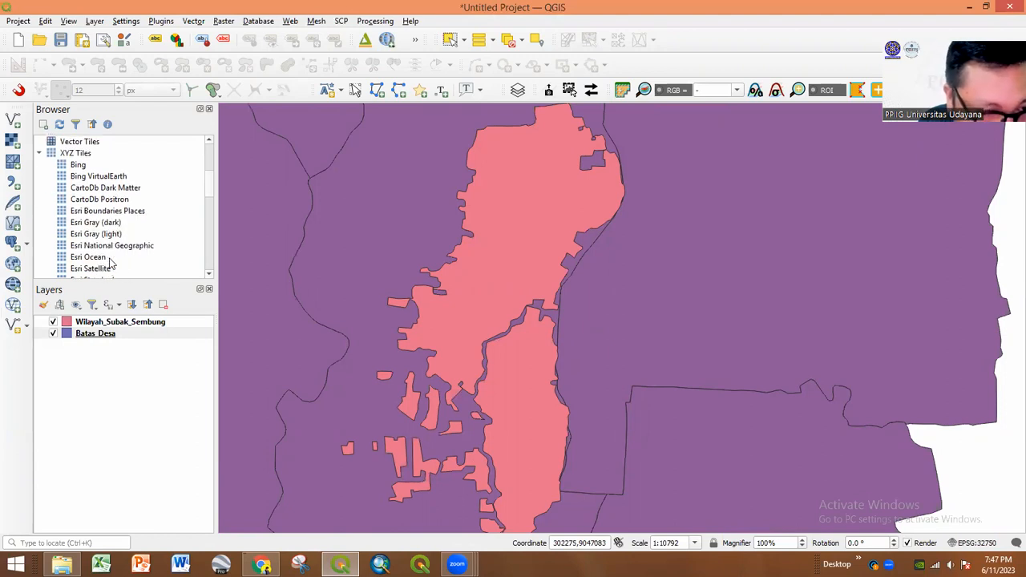
scroll(88, 247, "down", 1)
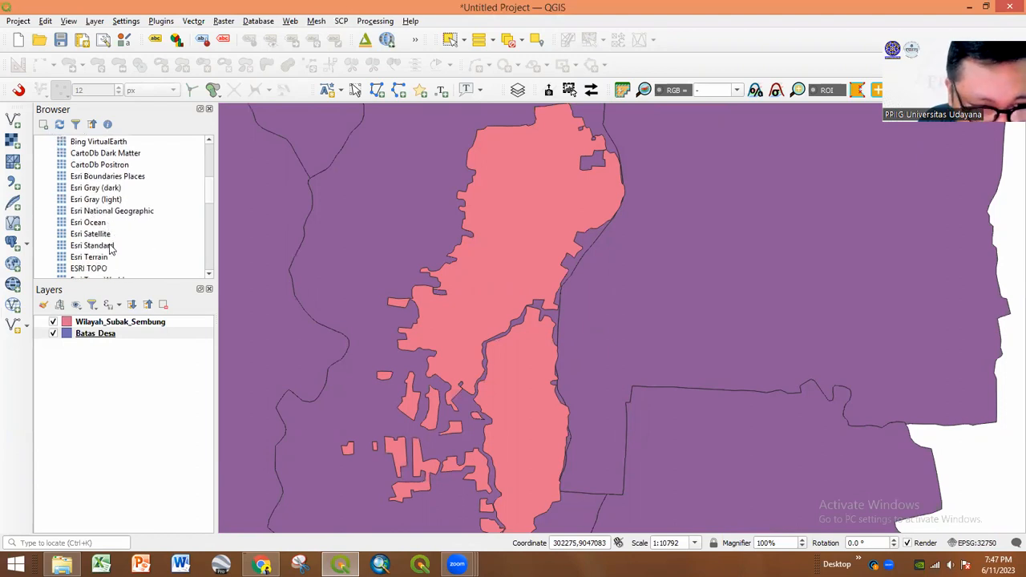
scroll(109, 247, "up", 1)
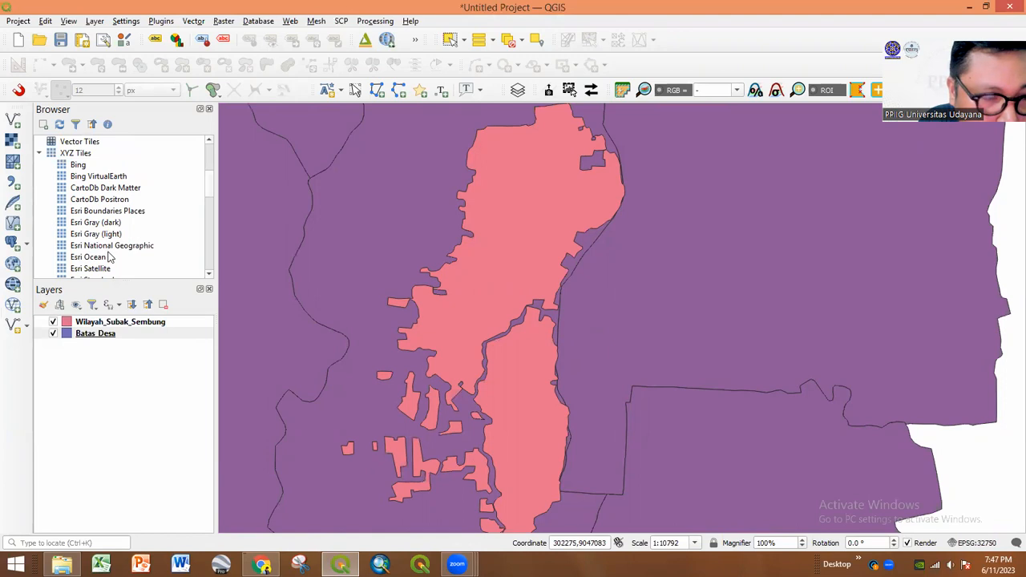
scroll(109, 256, "up", 1)
scroll(110, 258, "up", 1)
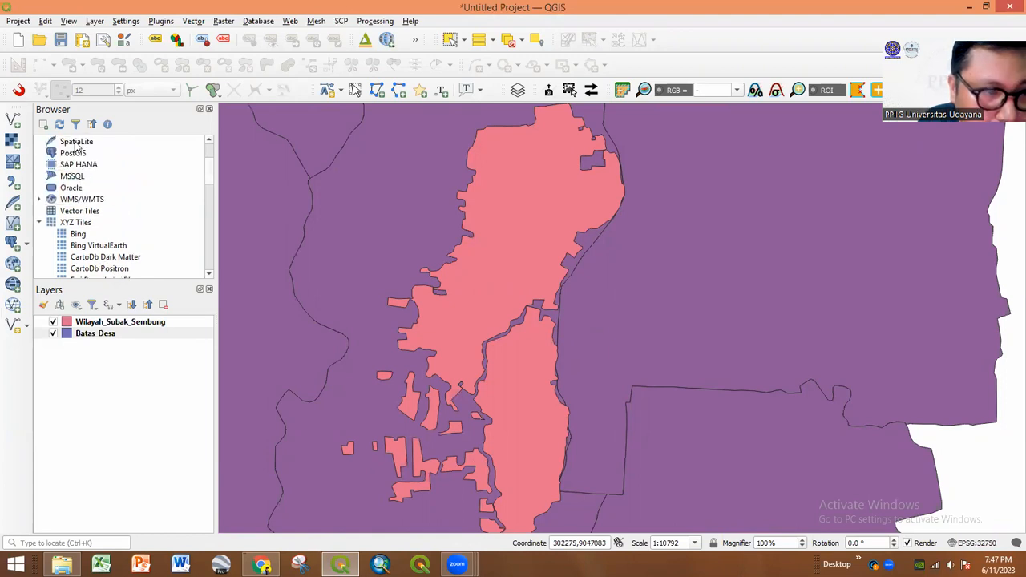
scroll(104, 268, "down", 1)
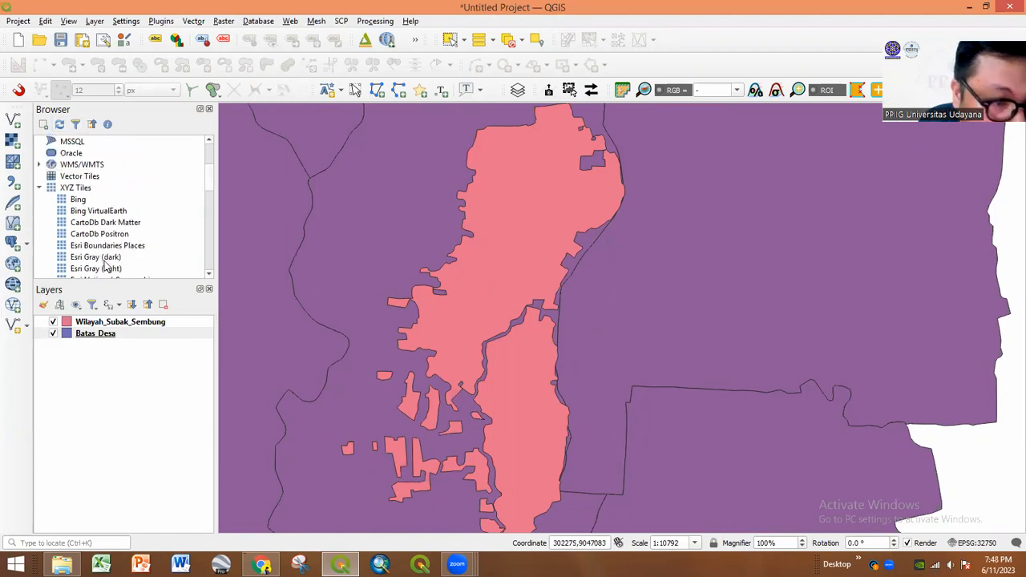
scroll(107, 266, "down", 1)
left_click(112, 249)
scroll(119, 264, "down", 2)
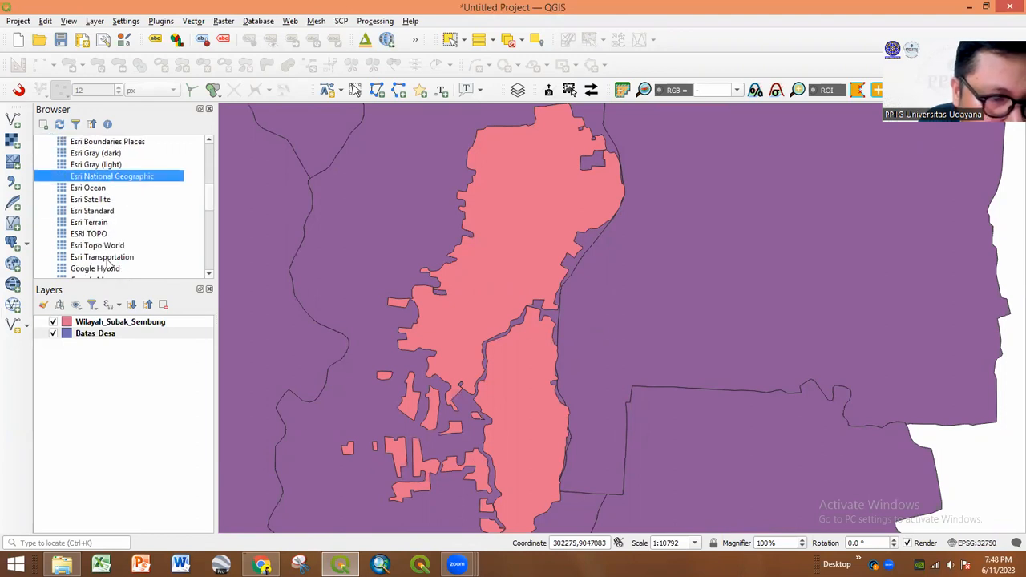
left_click(100, 270)
double_click(100, 271)
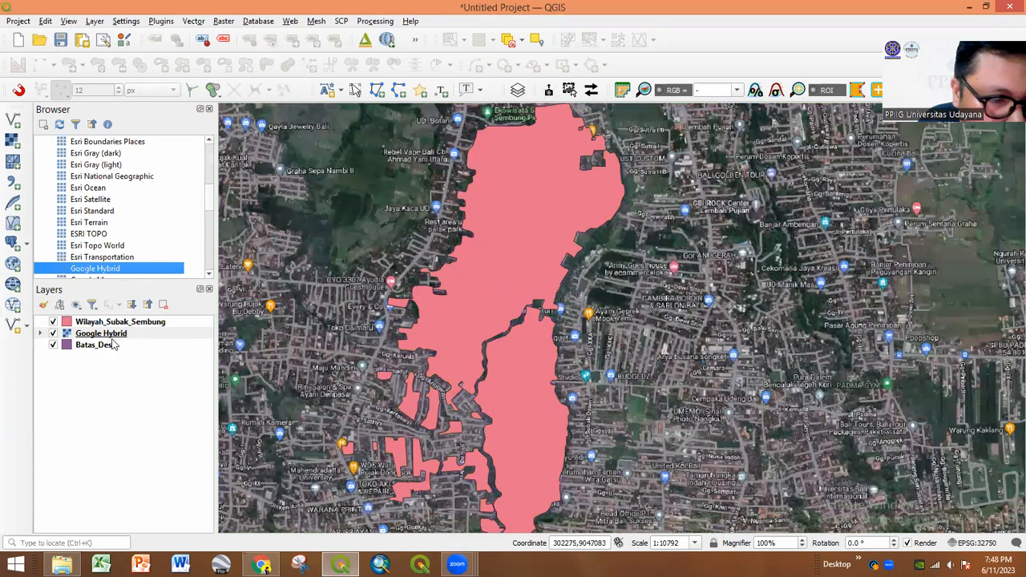
left_click_drag(118, 370, 118, 367)
- View the Name and URL fields of a new XYZ Tiles connection and close the form without creating one
scroll(96, 208, "up", 3)
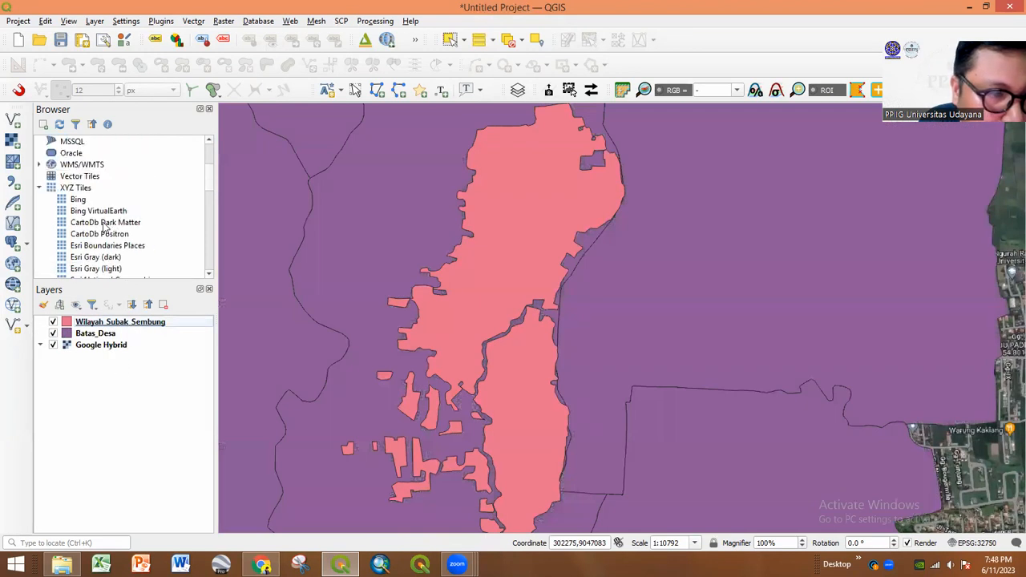
left_click(84, 188)
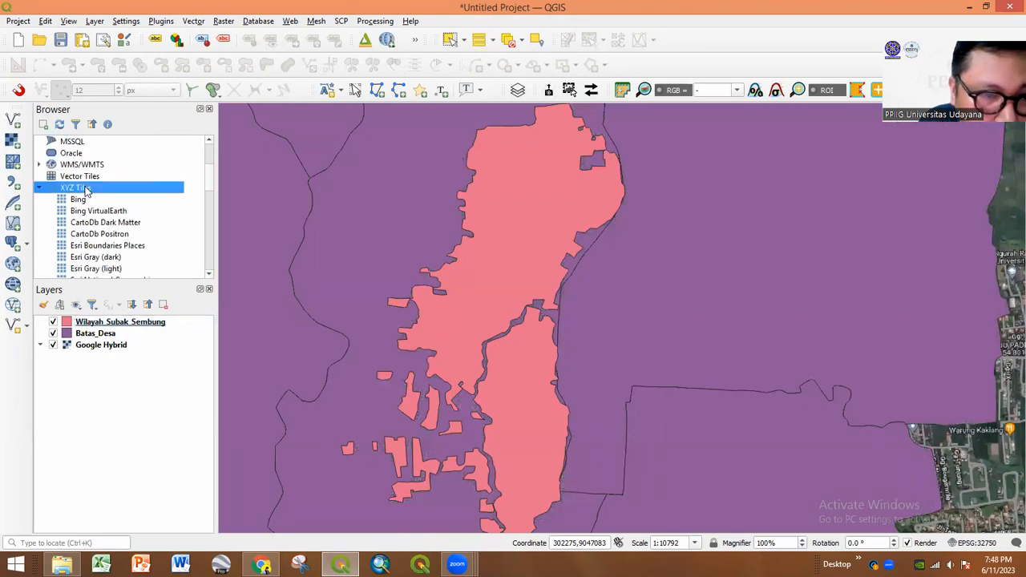
right_click(87, 189)
left_click(128, 193)
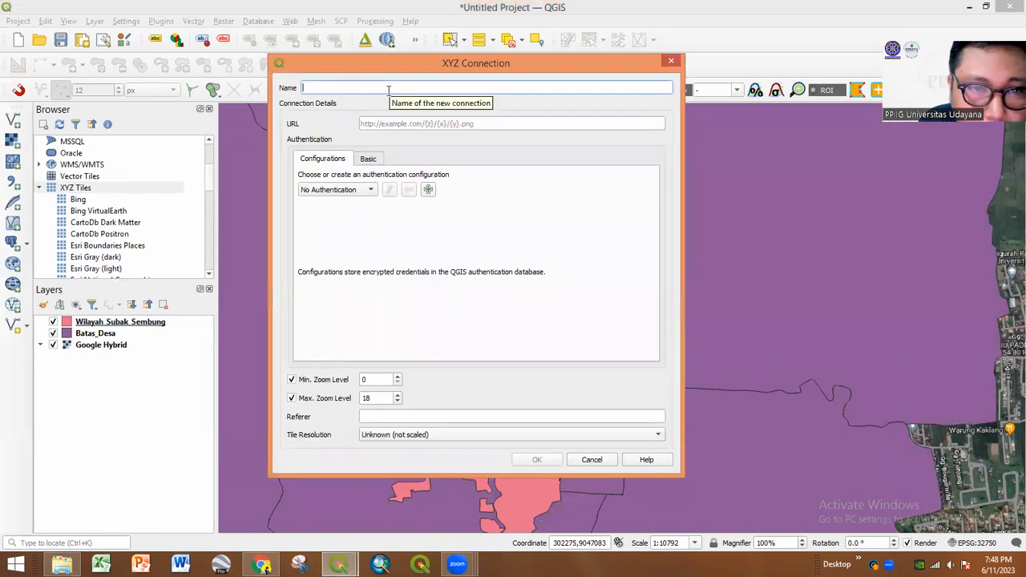
left_click(385, 124)
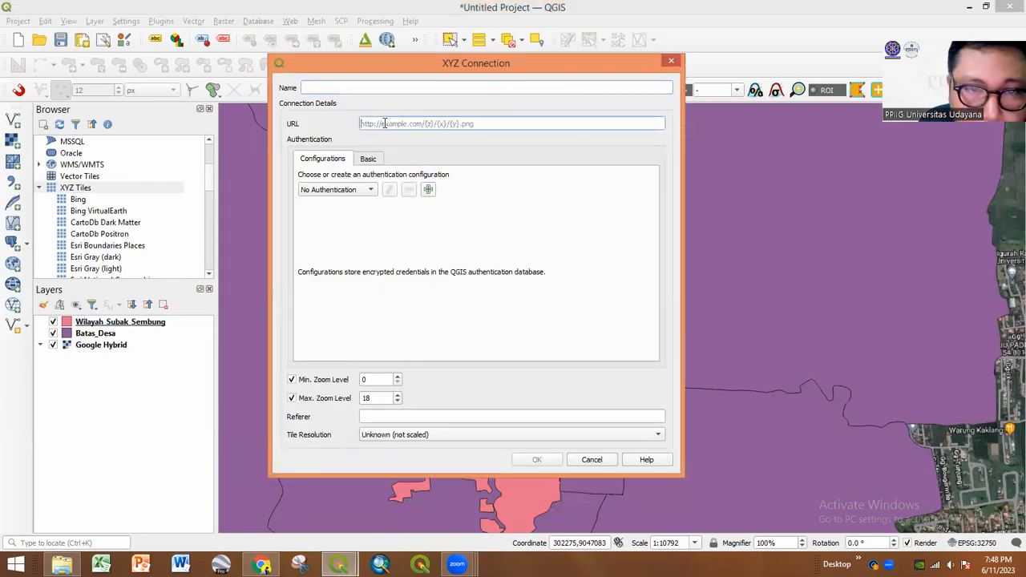
left_click(672, 62)
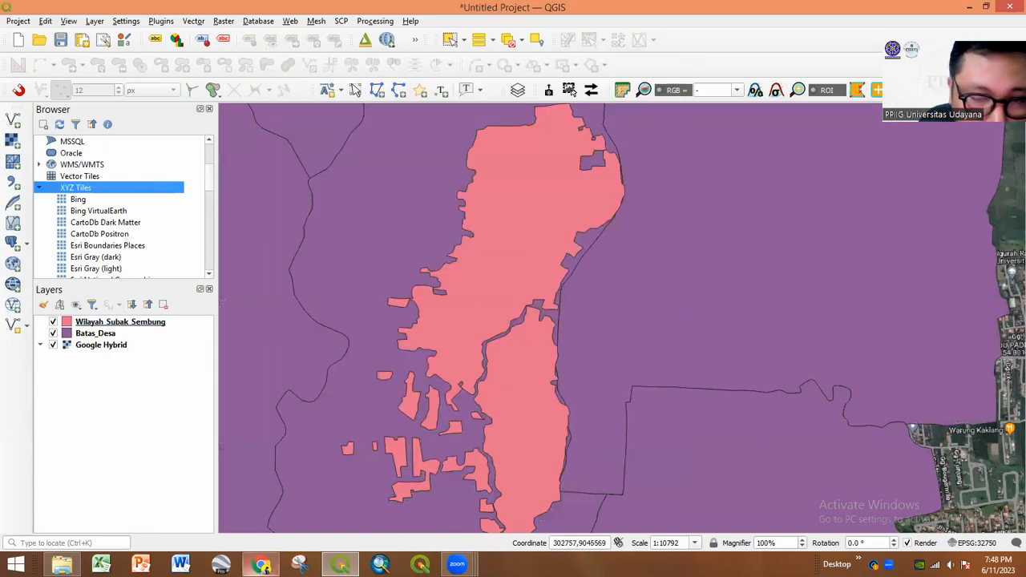
- Switch to the web browser and run a Google search for "base map qgis google satellite" in a new tab
key("alt+Tab")
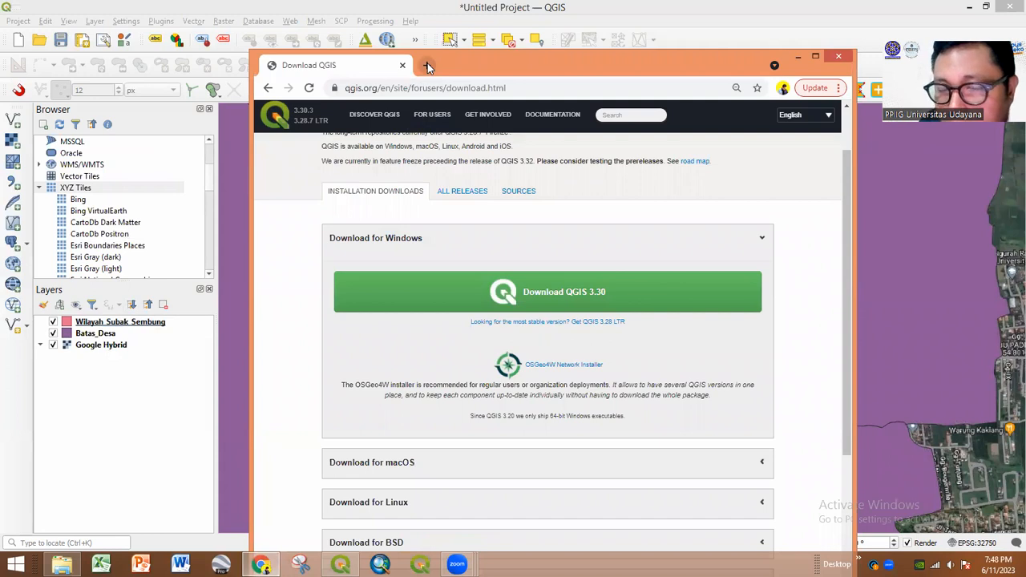
left_click_drag(487, 64, 385, 152)
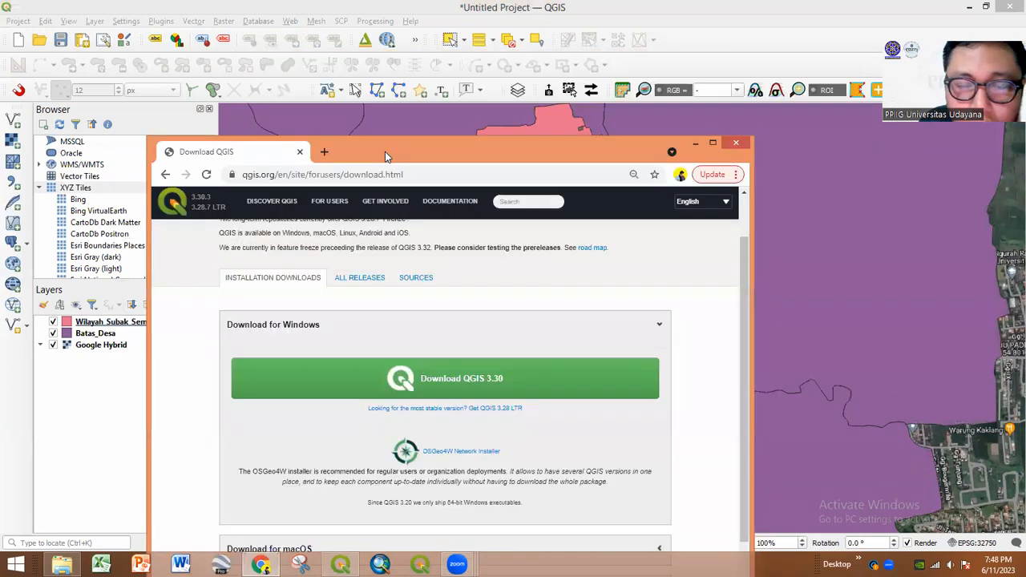
left_click_drag(457, 152, 552, 129)
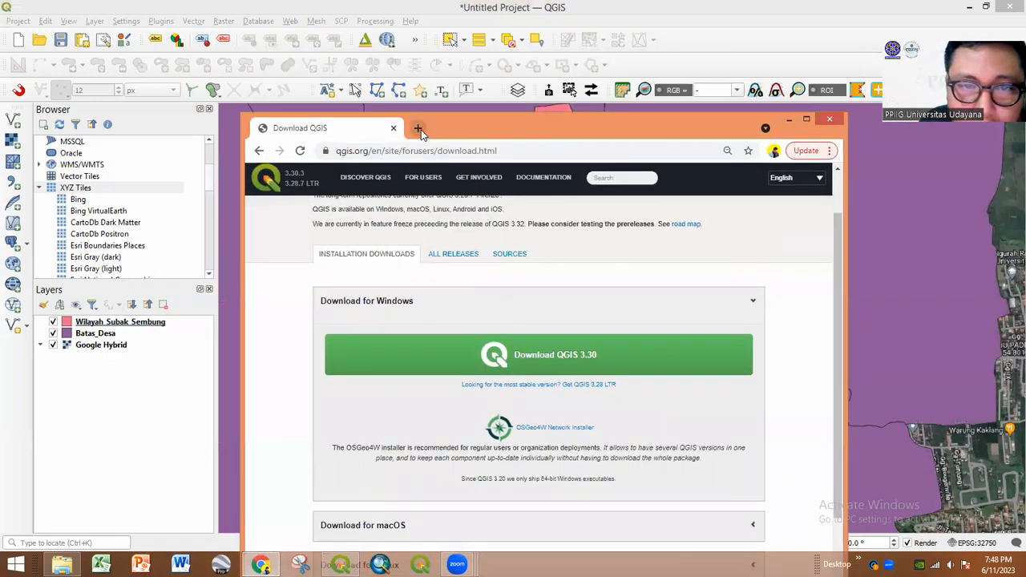
left_click(416, 127)
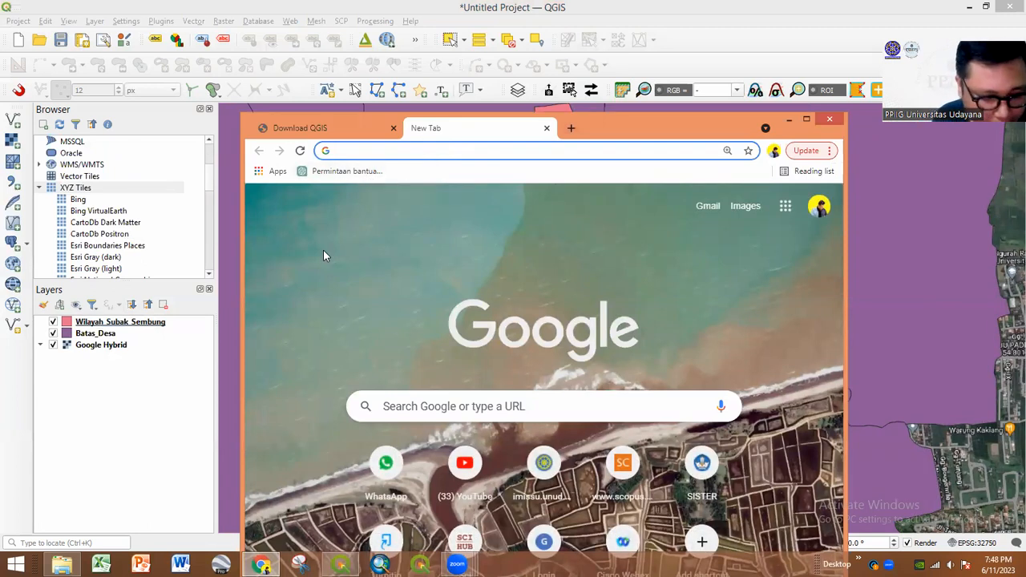
type("basema")
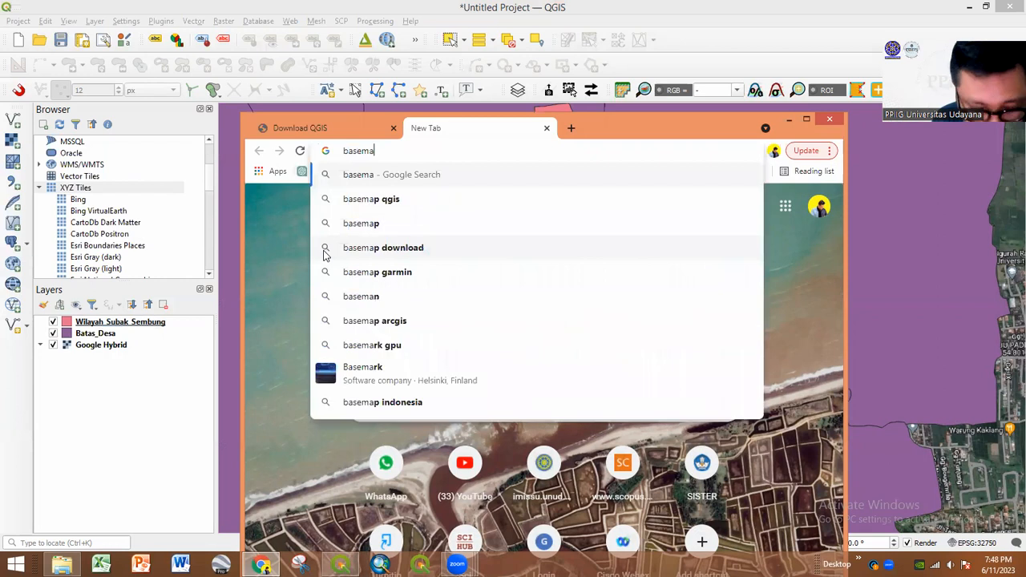
type("p qgis")
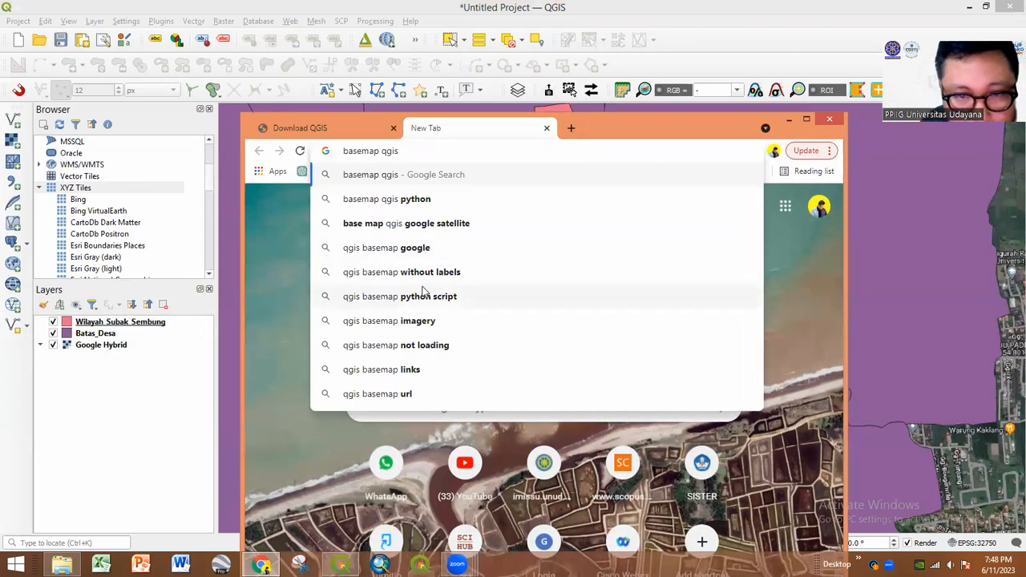
left_click(440, 224)
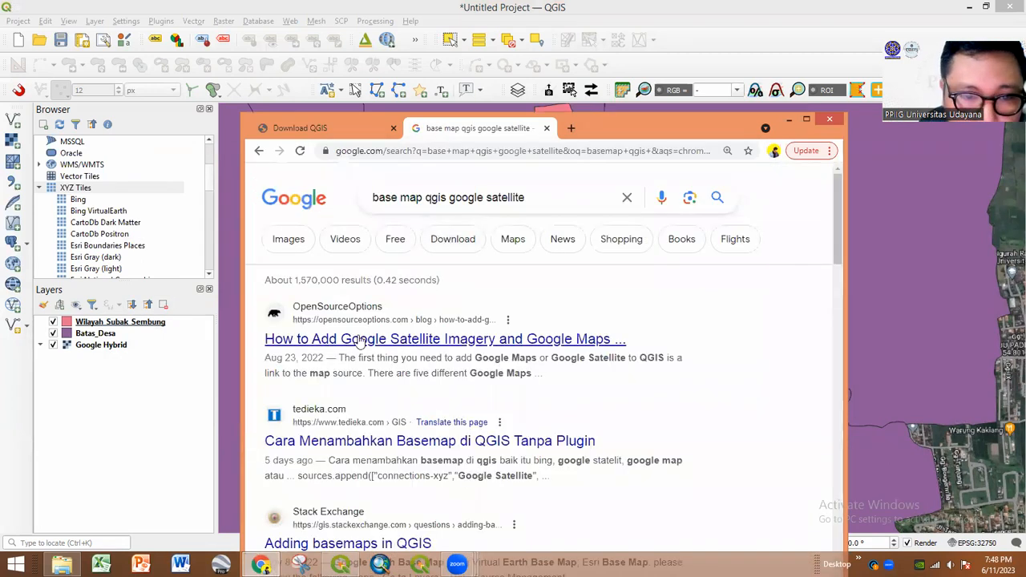
- Open the OpenSourceOptions article on adding Google Satellite imagery and copy the Google Satellite Hybrid tile URL
left_click(481, 345)
scroll(512, 369, "down", 10)
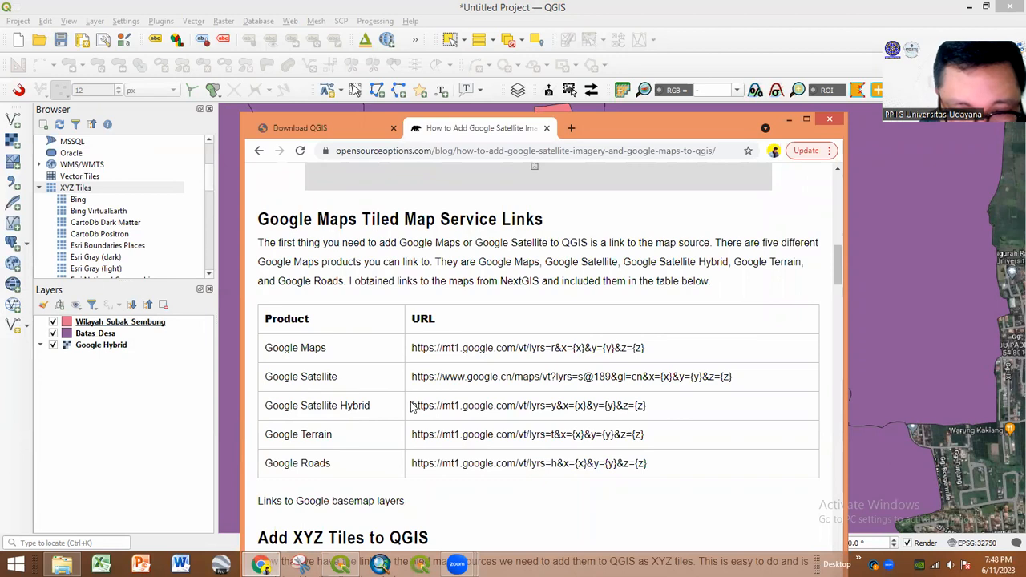
left_click_drag(412, 405, 653, 405)
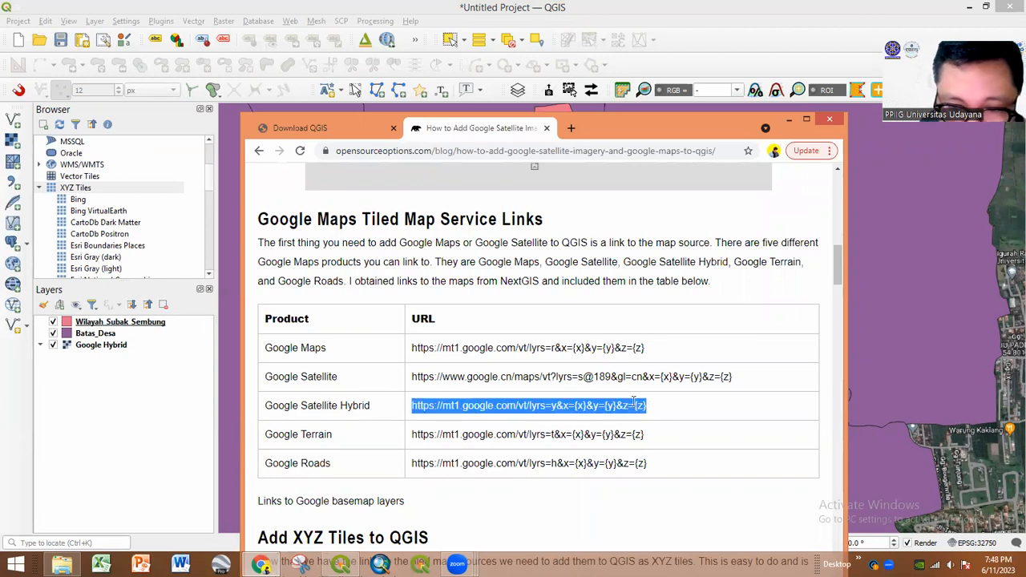
right_click(634, 408)
left_click(657, 412)
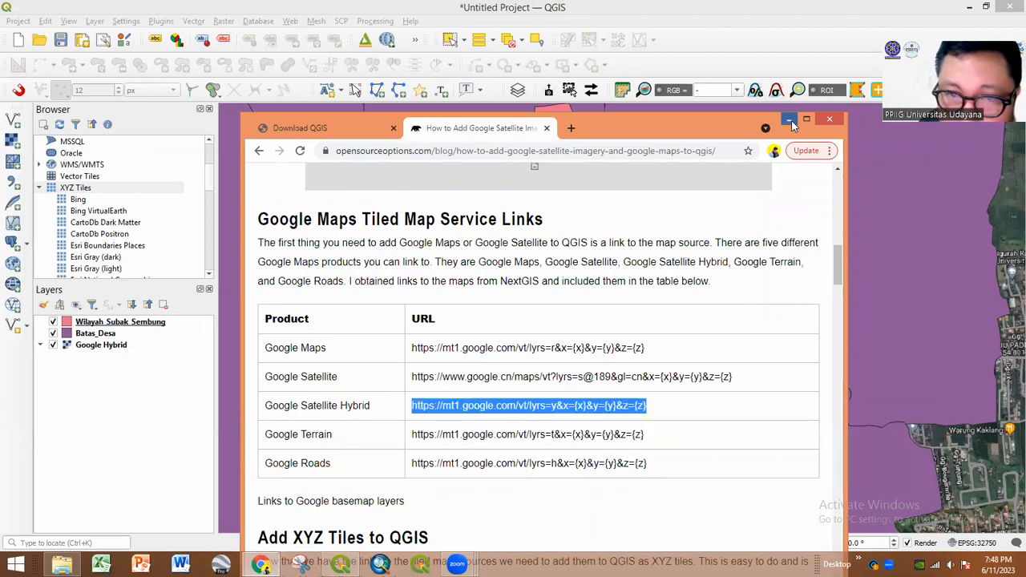
- Back in QGIS, create an XYZ Tiles connection named CONTOH_basemaps using the copied Google Satellite Hybrid URL
left_click(789, 119)
right_click(99, 189)
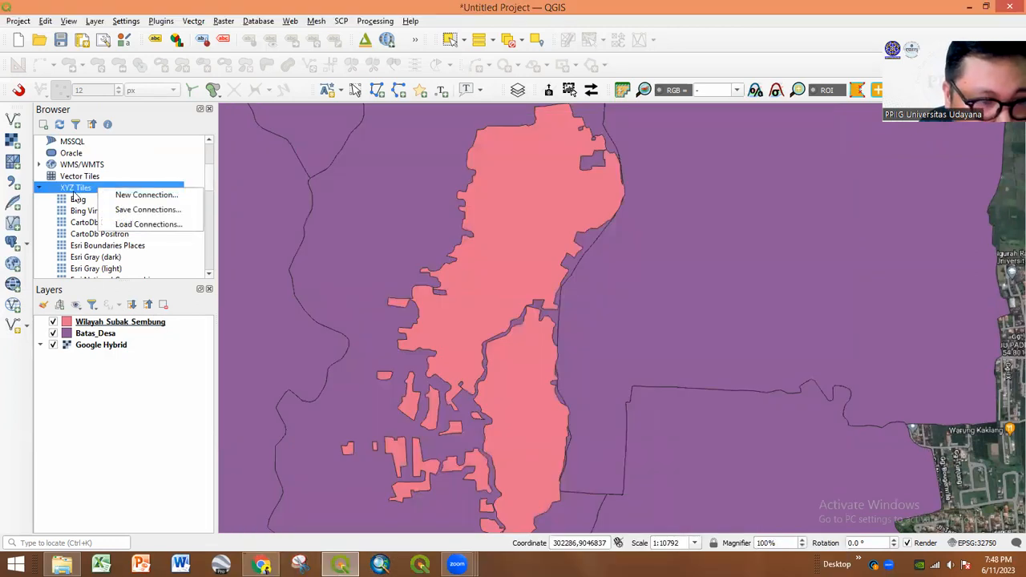
left_click(120, 196)
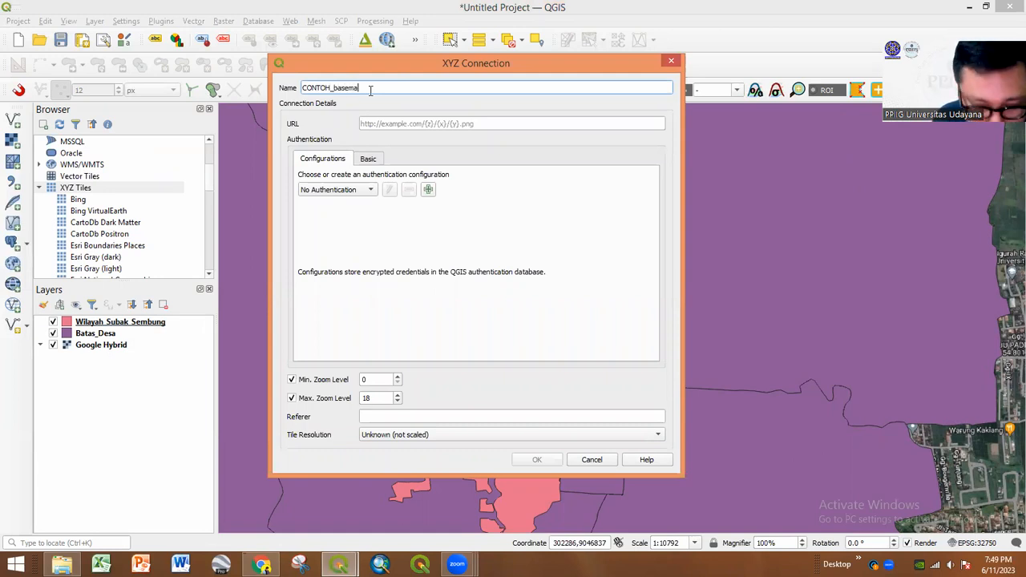
left_click(402, 118)
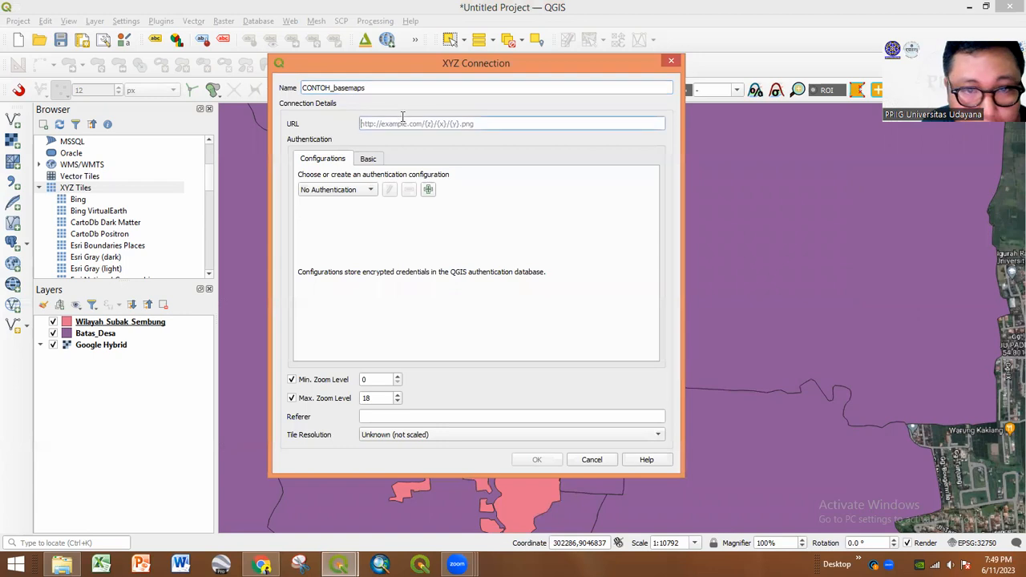
key("ctrl+v")
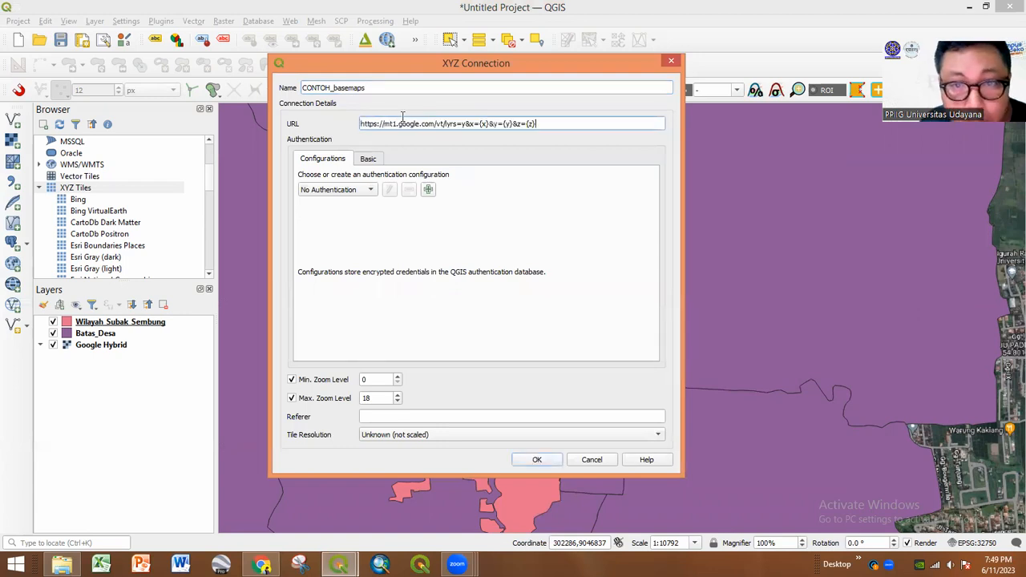
left_click(527, 456)
- Hide the Google Hybrid layer and add the CONTOH_basemaps tiles to the project
scroll(102, 243, "down", 5)
scroll(112, 231, "down", 7)
scroll(112, 233, "up", 2)
scroll(112, 234, "up", 6)
scroll(113, 233, "up", 3)
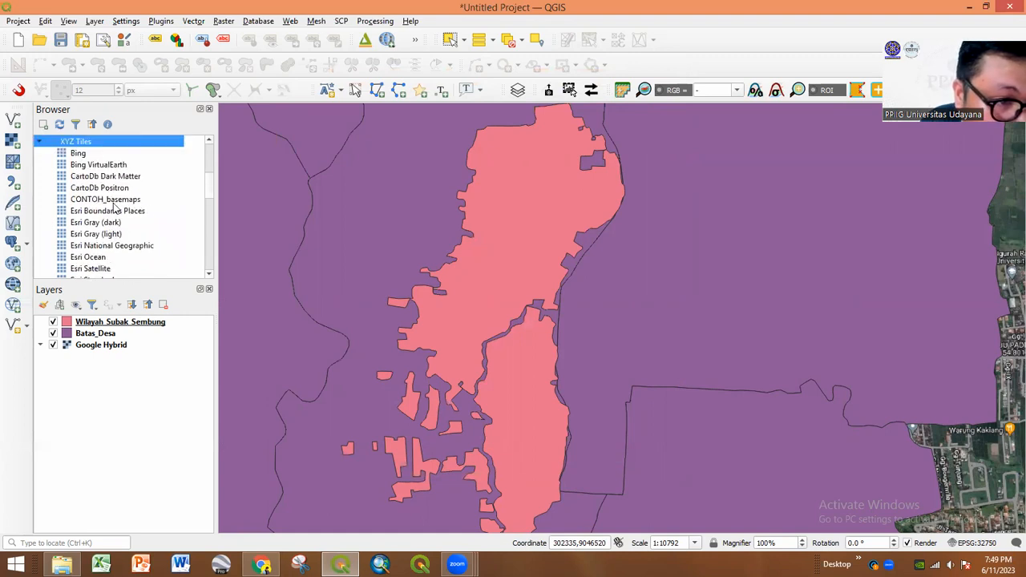
left_click(117, 201)
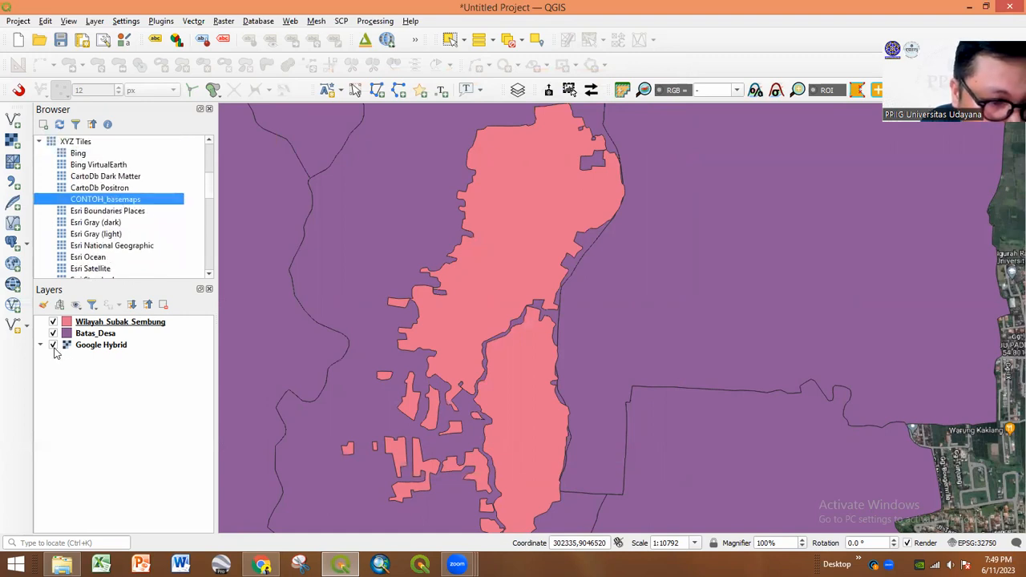
left_click(53, 346)
double_click(139, 201)
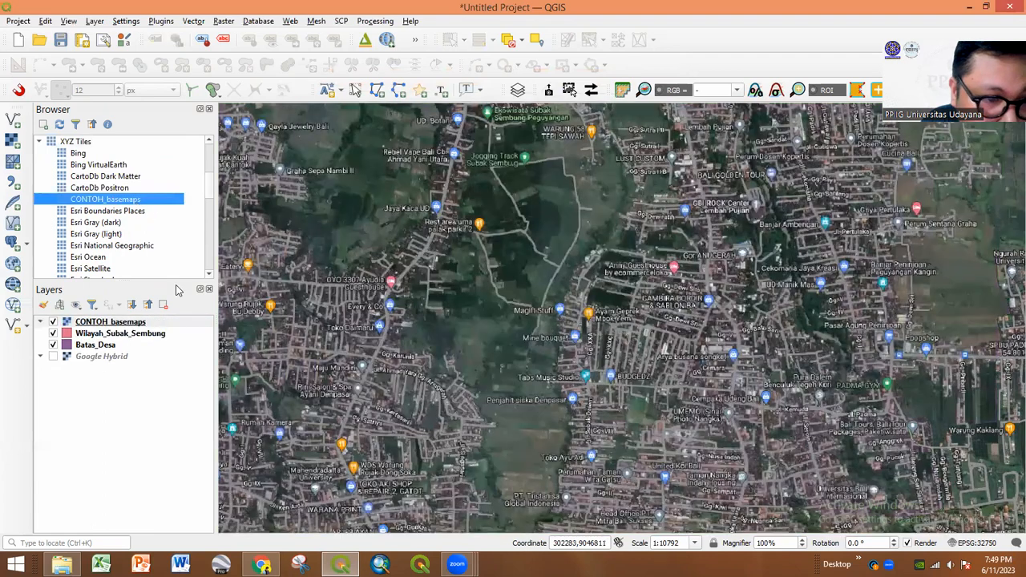
- Move CONTOH_basemaps beneath Batas_Desa and switch the visible basemap from it back to Google Hybrid
scroll(595, 275, "down", 1)
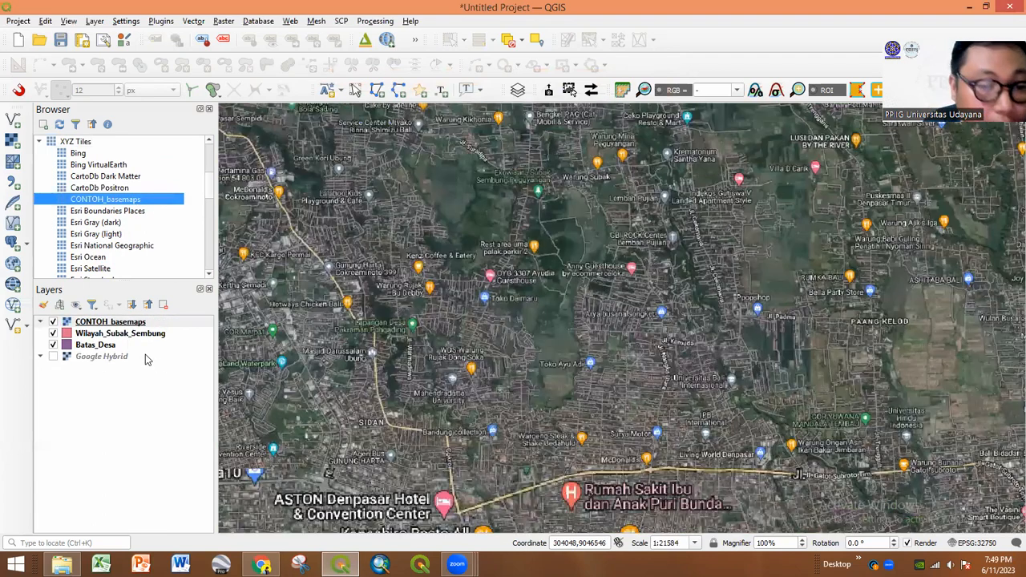
left_click_drag(127, 323, 148, 355)
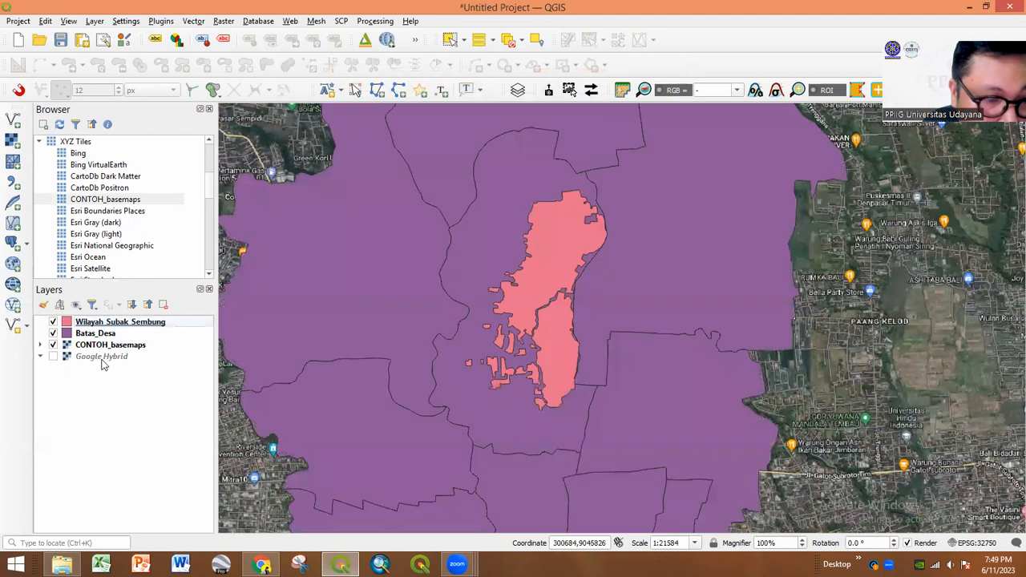
left_click(53, 346)
left_click(53, 357)
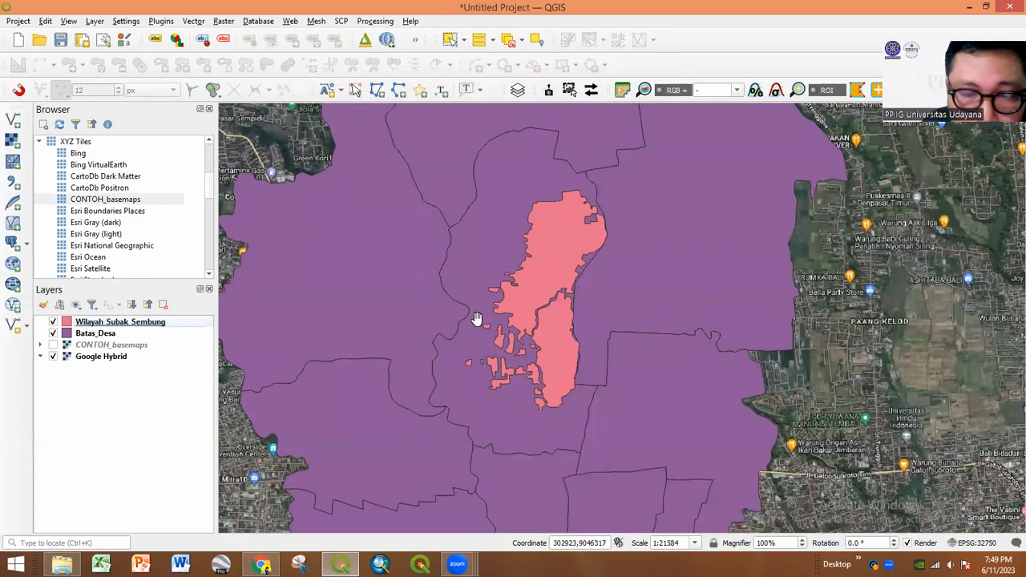
- Hide the Wilayah_Subak_Sembung layer, leaving the Batas_Desa boundaries displayed over the basemap
scroll(477, 319, "down", 1)
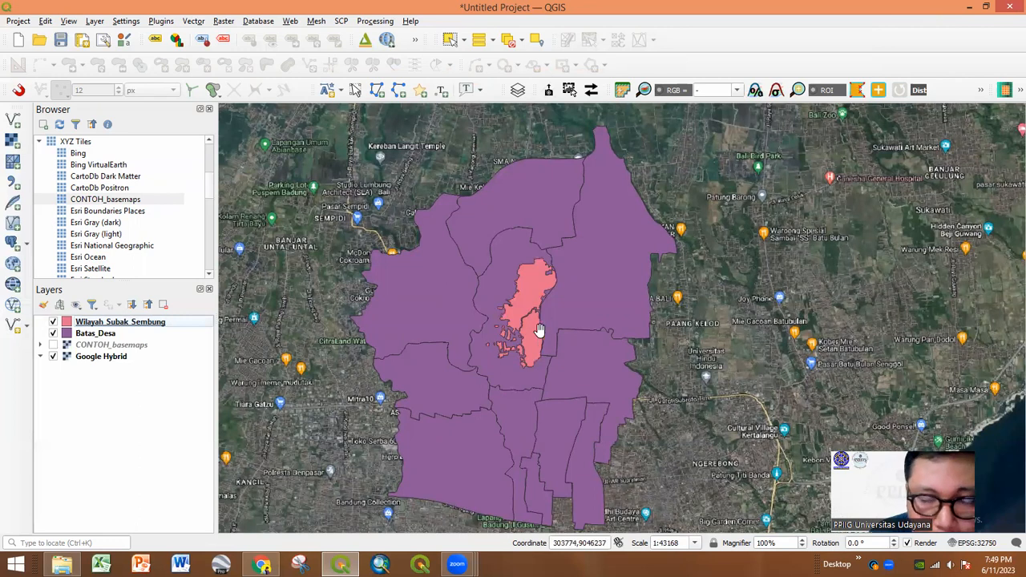
scroll(544, 327, "up", 1)
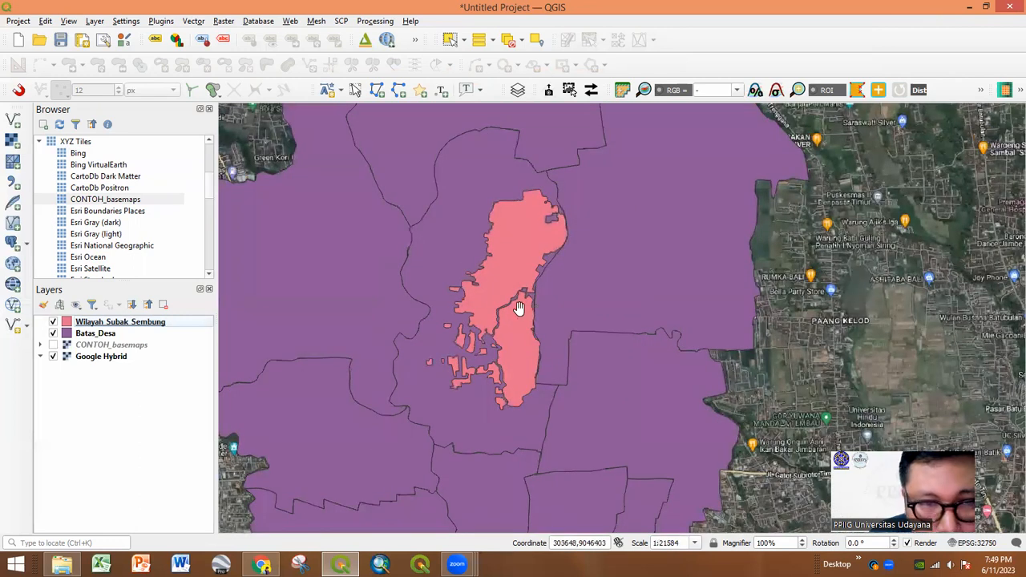
left_click_drag(433, 327, 536, 339)
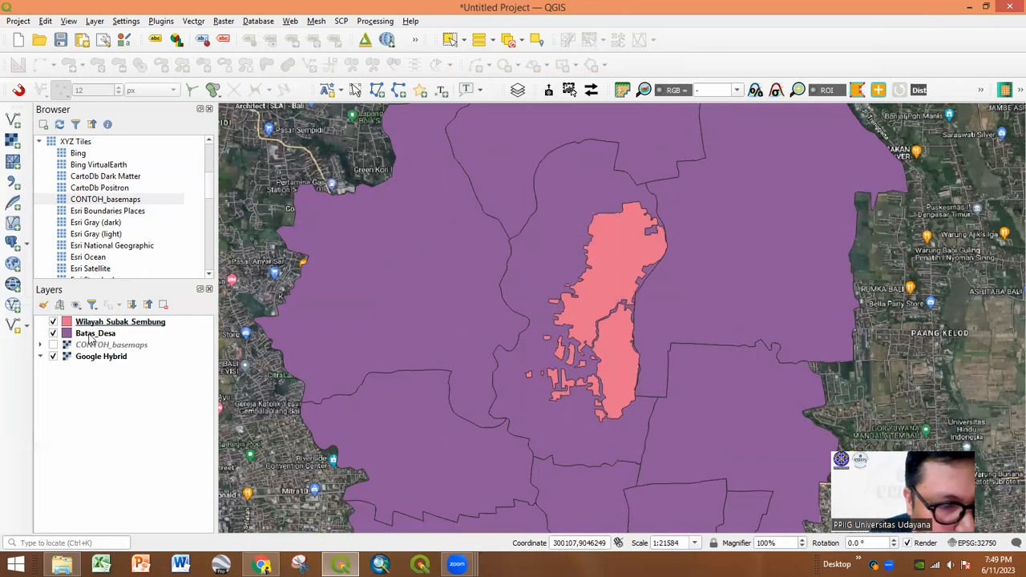
left_click(52, 321)
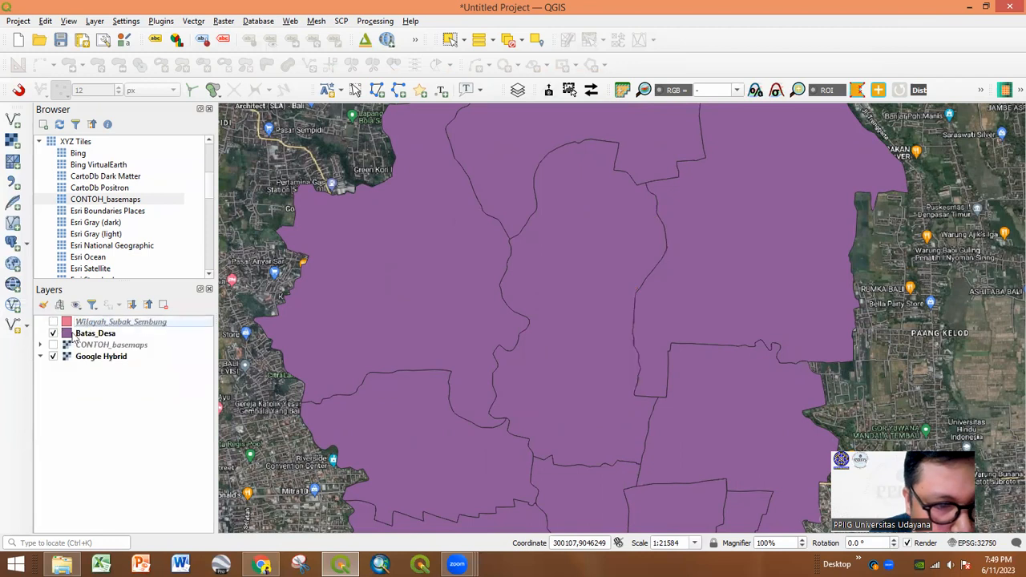
- Set the fill style of the Batas_Desa layer's Simple Fill symbol to No Brush
double_click(92, 334)
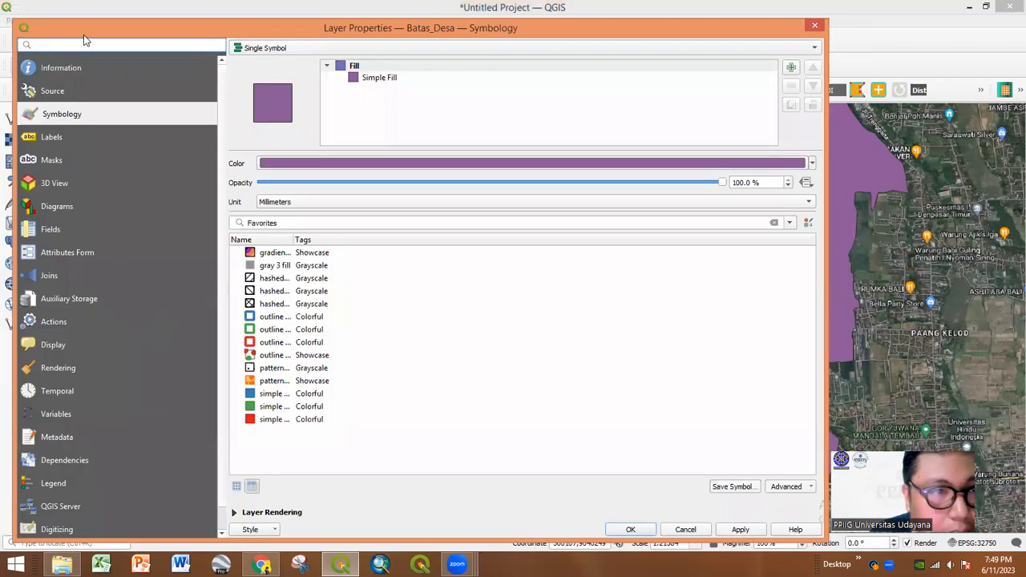
left_click_drag(73, 36, 67, 80)
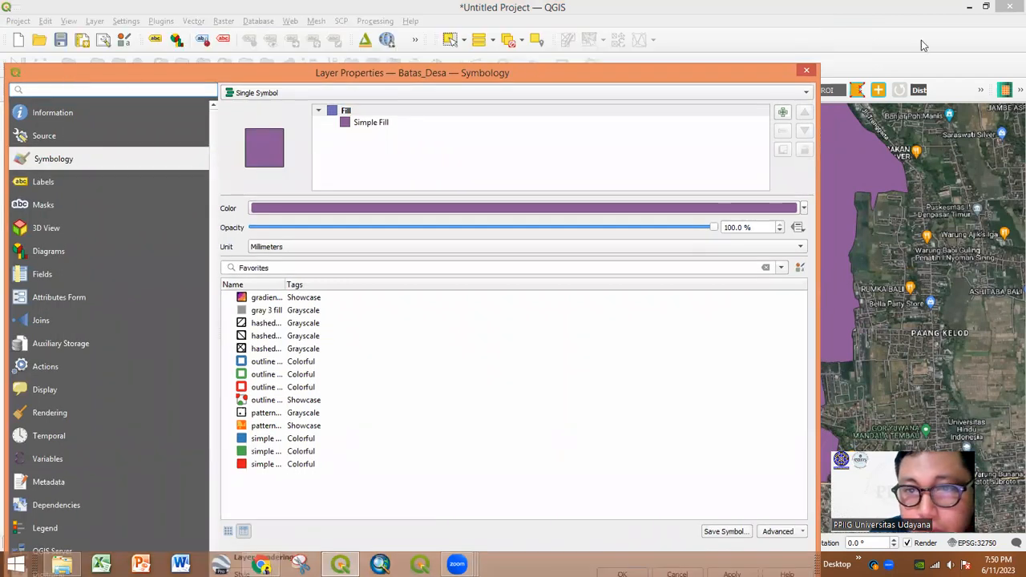
left_click(884, 43)
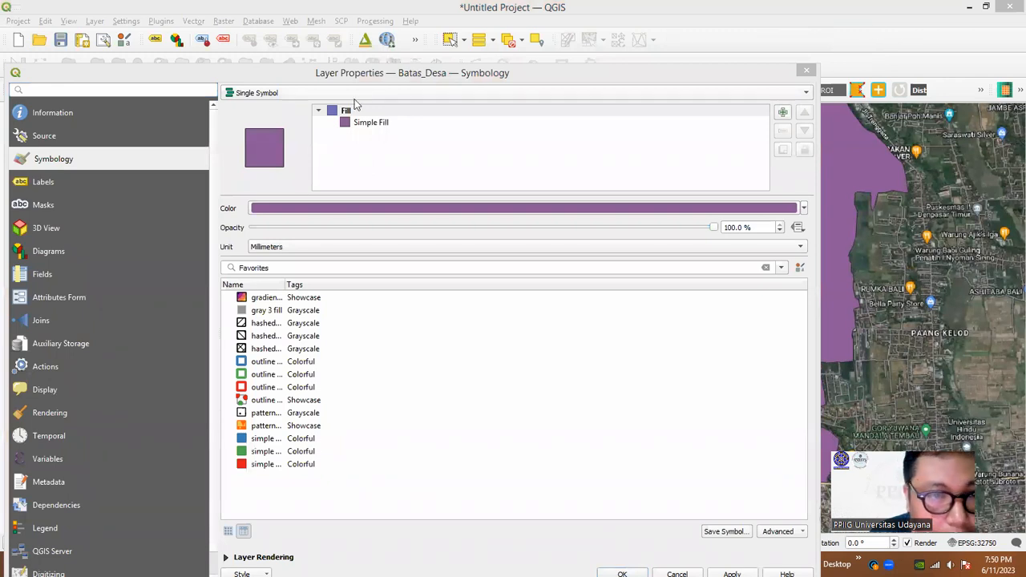
left_click(361, 123)
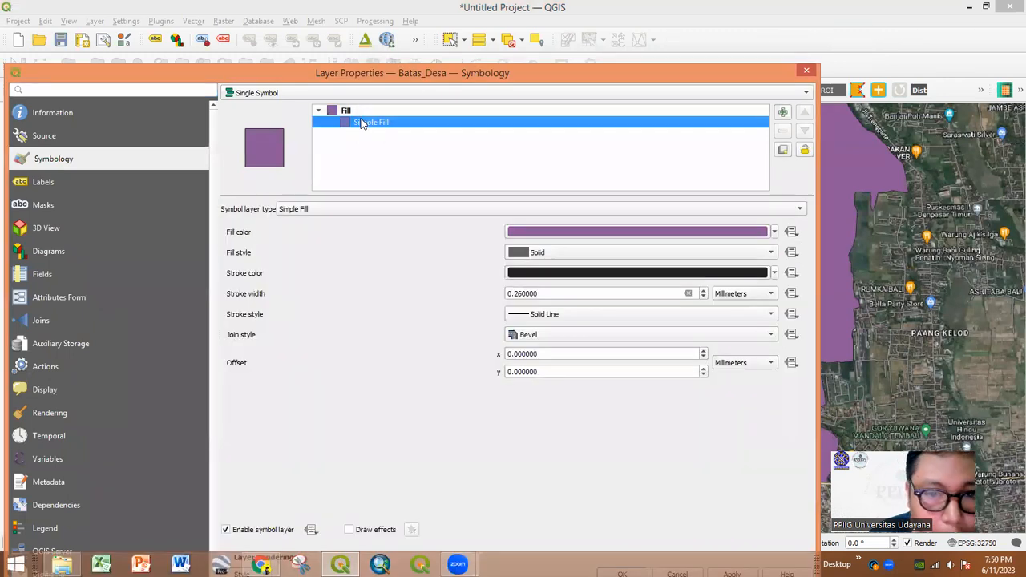
left_click(552, 253)
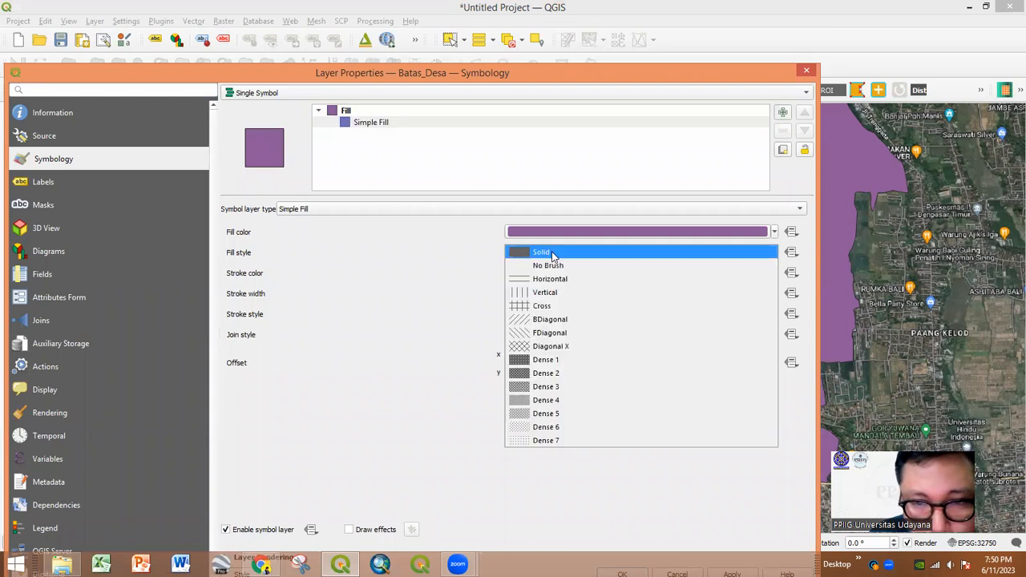
left_click(551, 267)
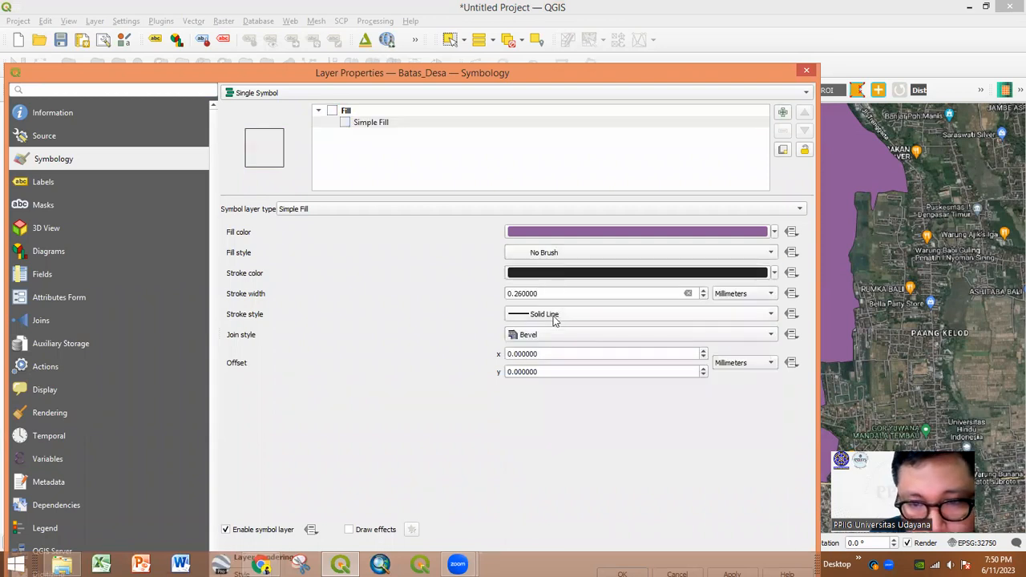
- Give the Batas_Desa outline a Dash Dot Line stroke style and a stroke width of 0.66 millimeters
left_click(553, 316)
left_click(559, 367)
left_click(518, 293)
key("BackSpace")
type("35")
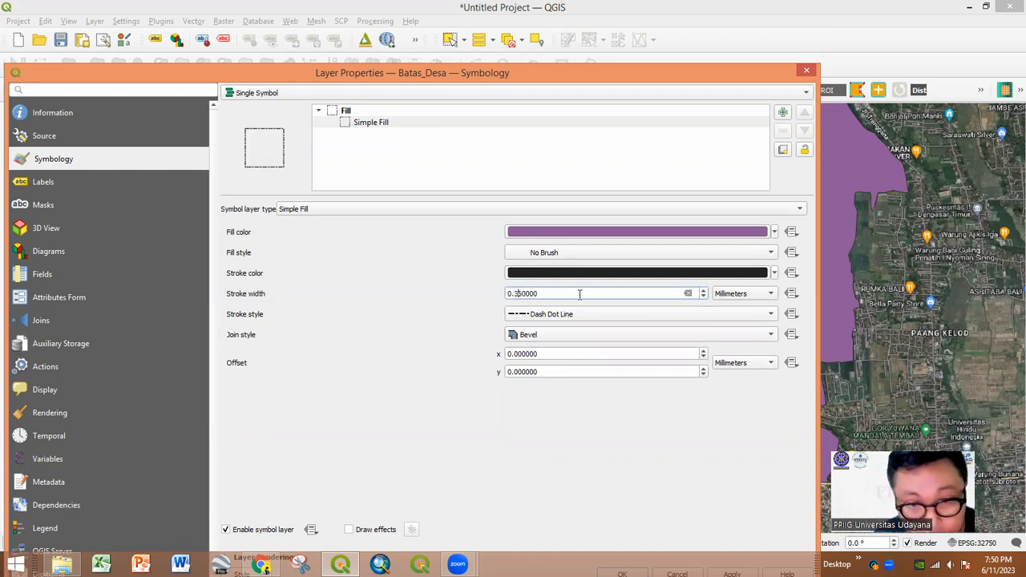
key("BackSpace")
type("6")
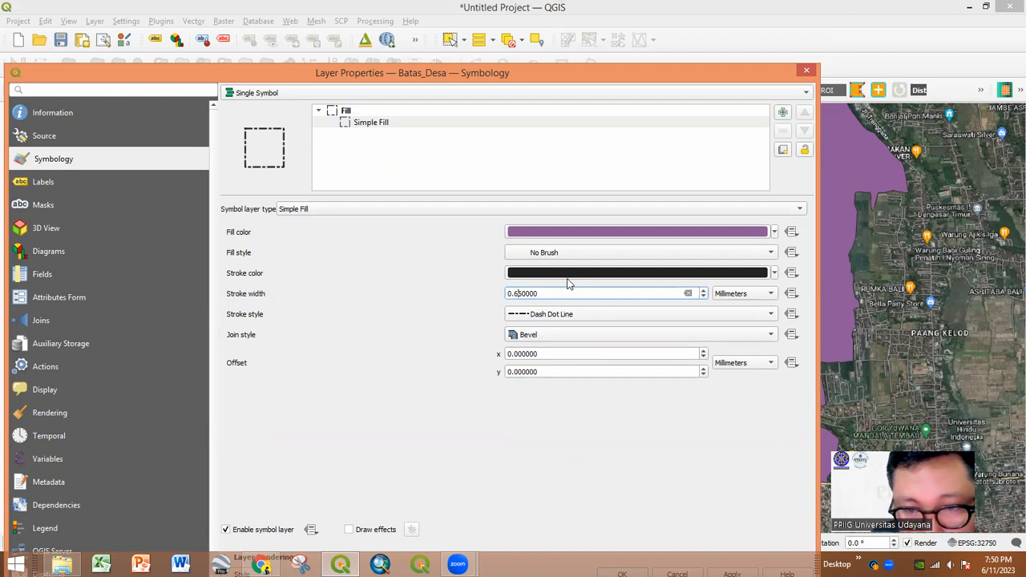
- Change the stroke color of the Batas_Desa outline to dark red
left_click(567, 276)
left_click_drag(343, 251, 368, 236)
left_click(504, 403)
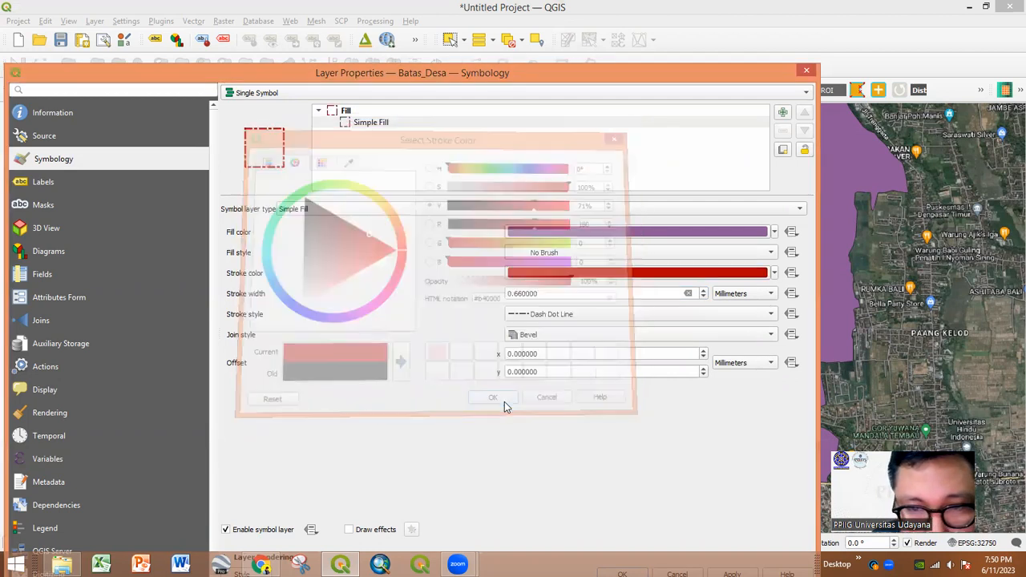
- Turn on Single Labels for the Batas_Desa layer with the NAMOBJ field as the label value
left_click(73, 186)
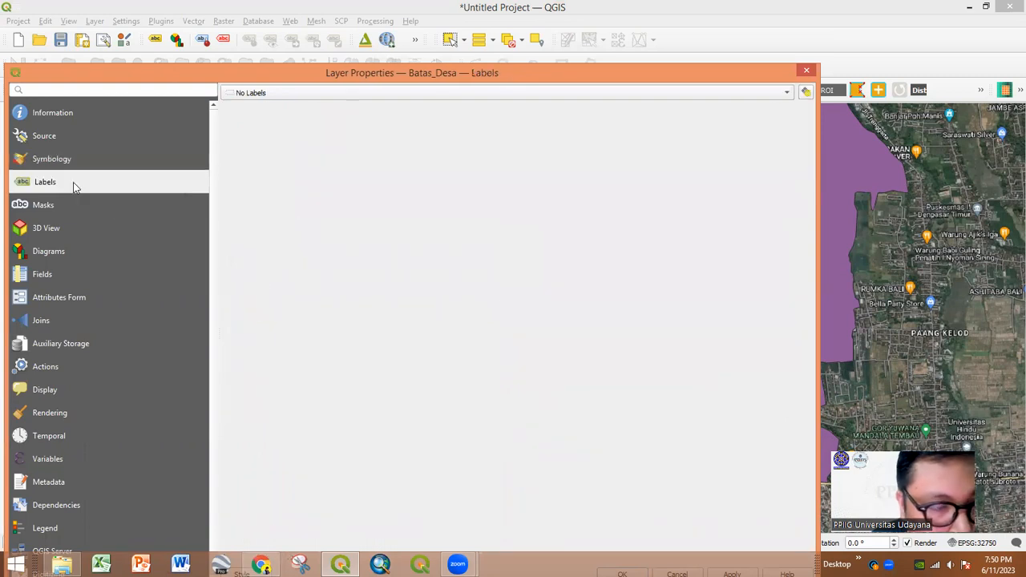
left_click(264, 94)
left_click(270, 108)
left_click(785, 114)
left_click(280, 126)
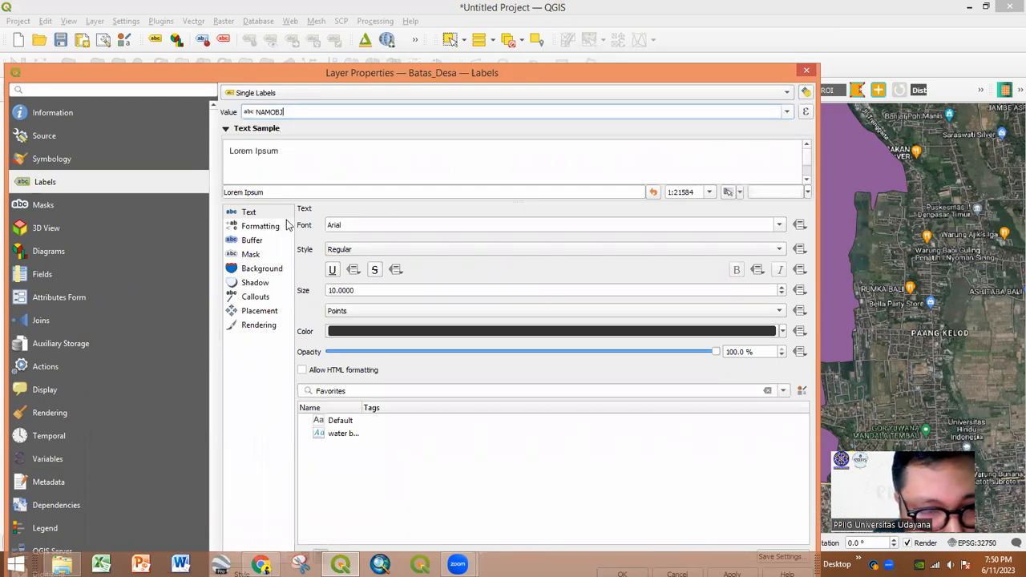
- Set the Batas_Desa label font style to Bold Italic, enable the text buffer, and apply the label settings
left_click(247, 214)
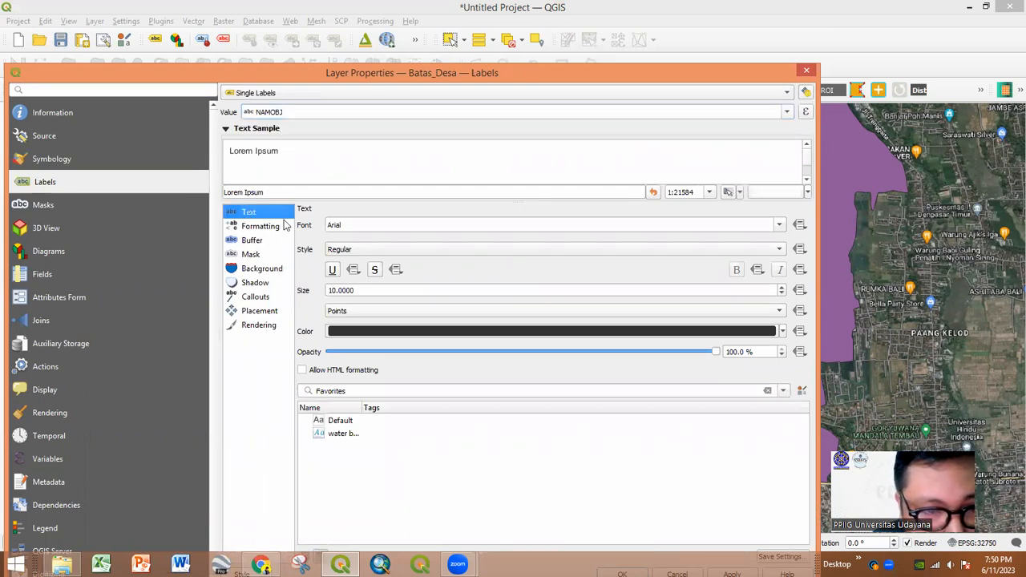
left_click(361, 247)
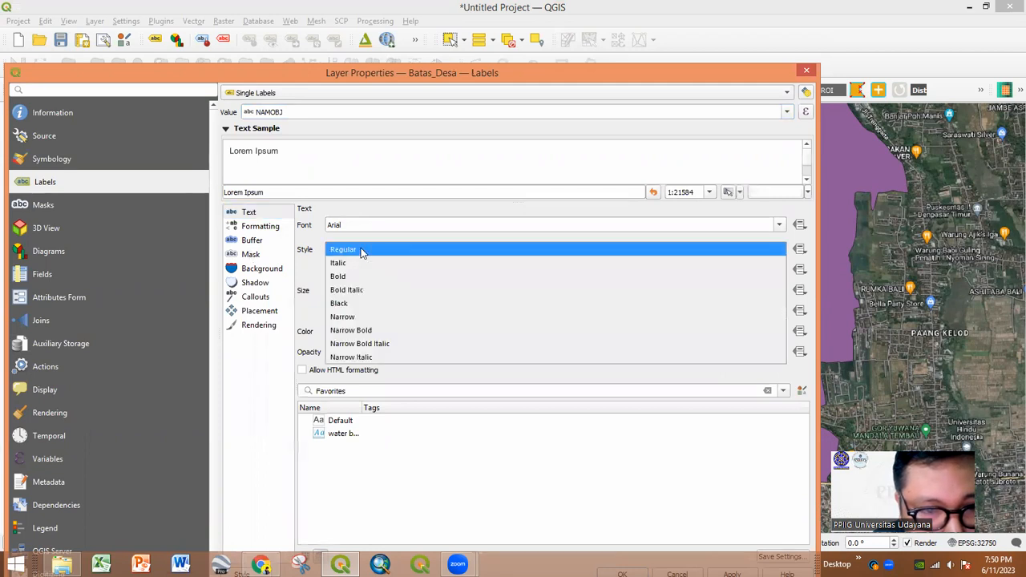
left_click(358, 287)
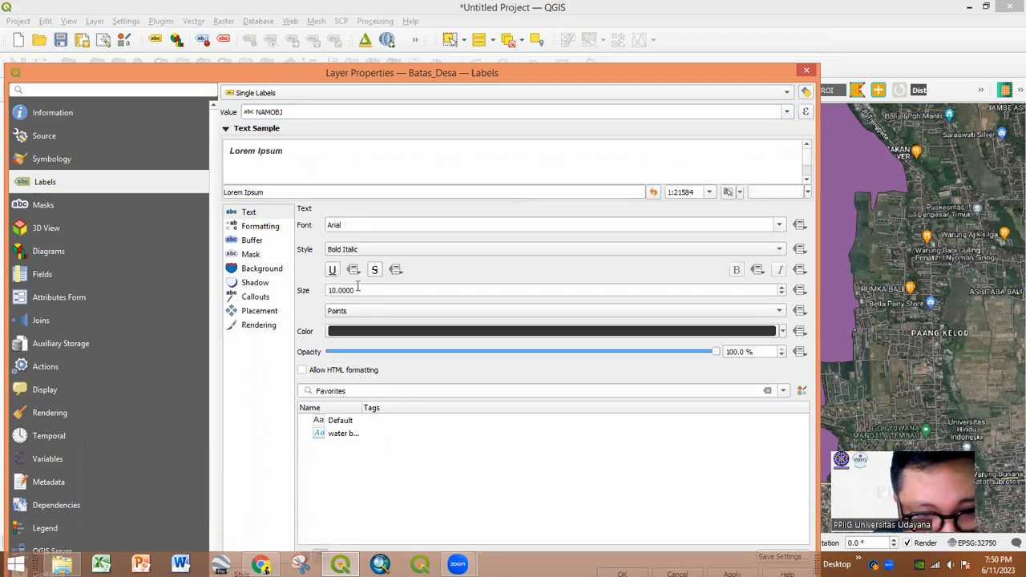
left_click(252, 241)
left_click(302, 226)
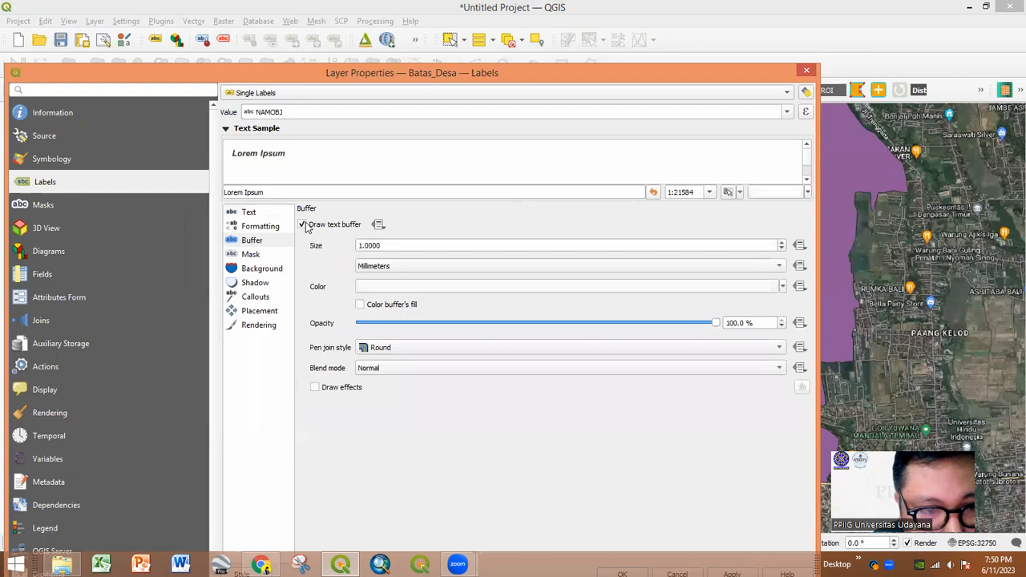
left_click_drag(451, 69, 453, 27)
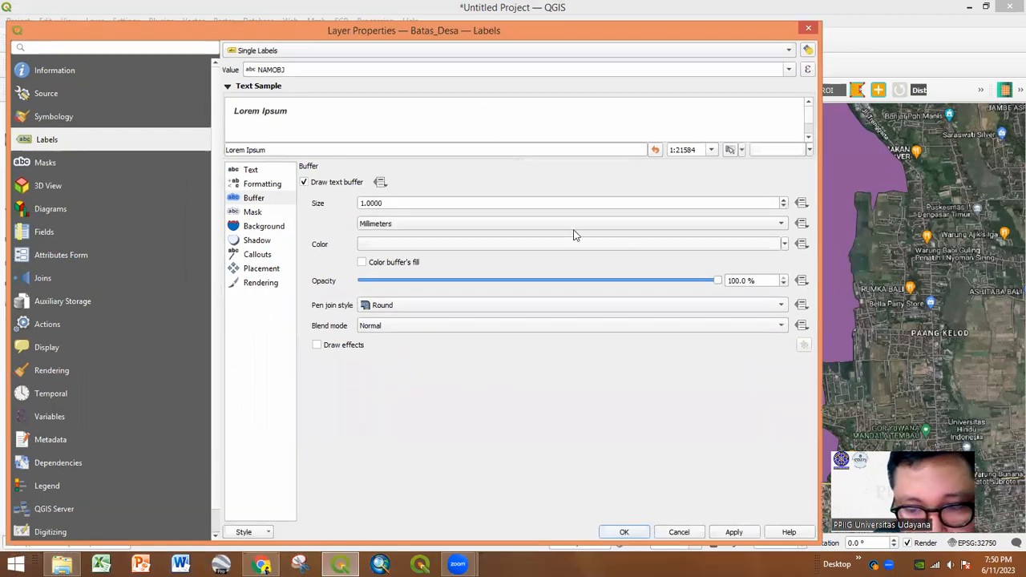
left_click(625, 531)
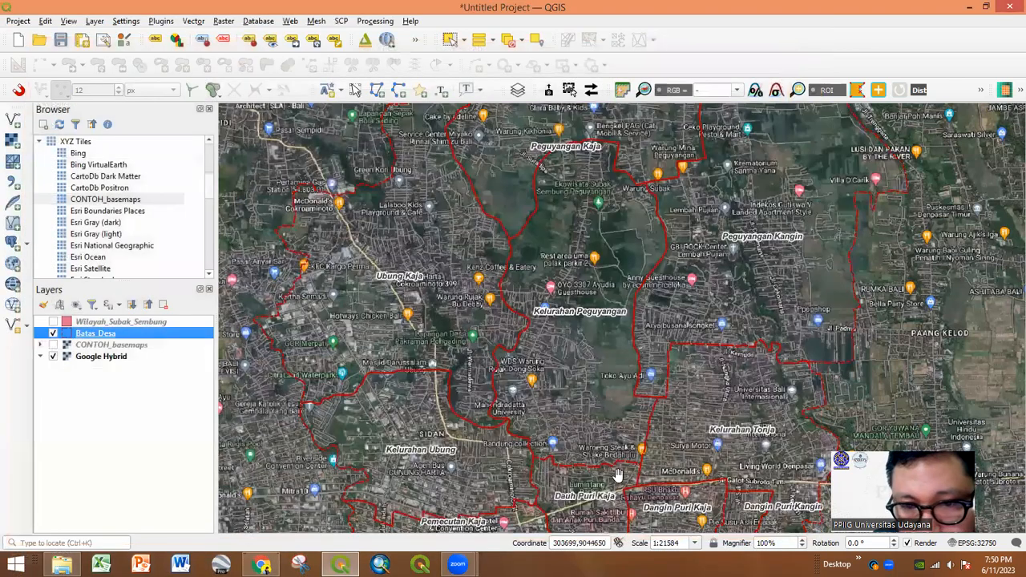
- Try the Google Hybrid layer above Batas_Desa in the layer order and return it to the end of the list
scroll(478, 244, "down", 1)
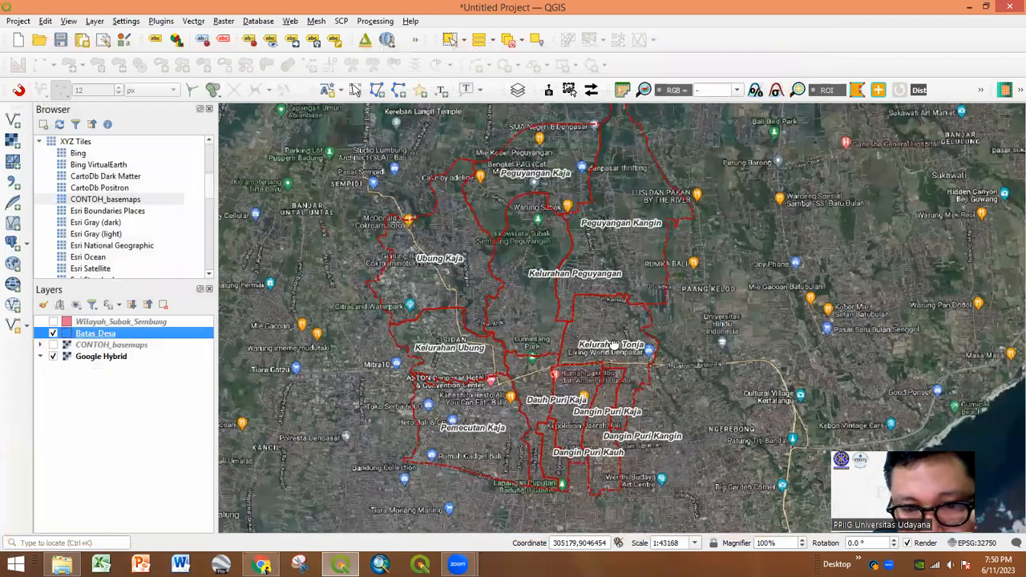
scroll(615, 347, "up", 1)
left_click_drag(238, 382, 304, 353)
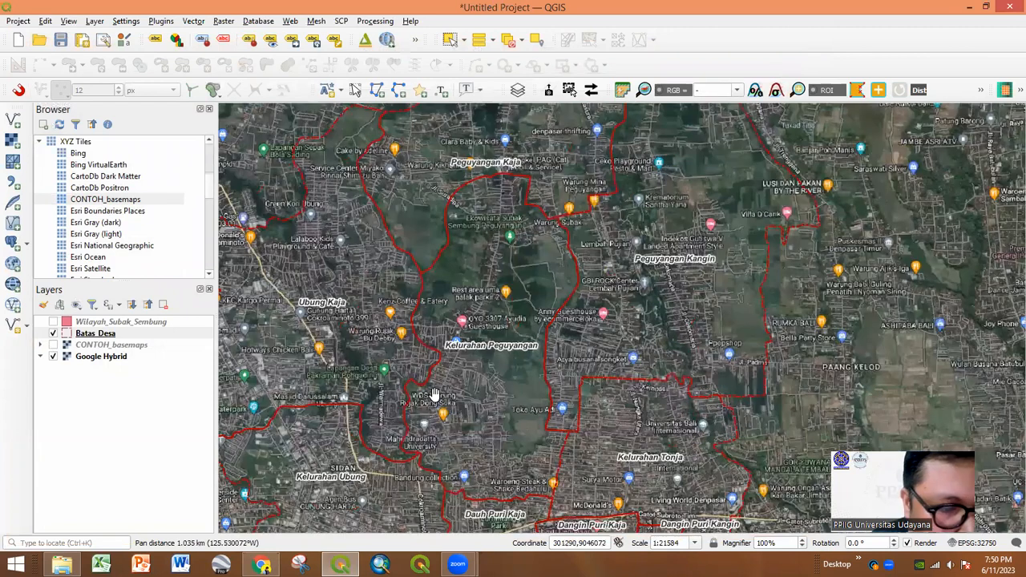
left_click(101, 360)
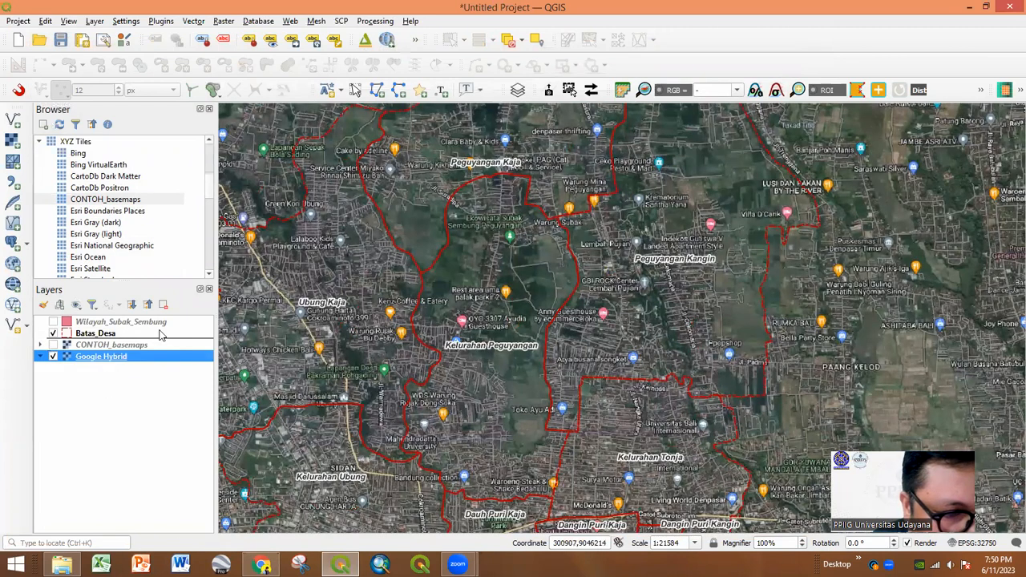
left_click_drag(159, 334, 159, 334)
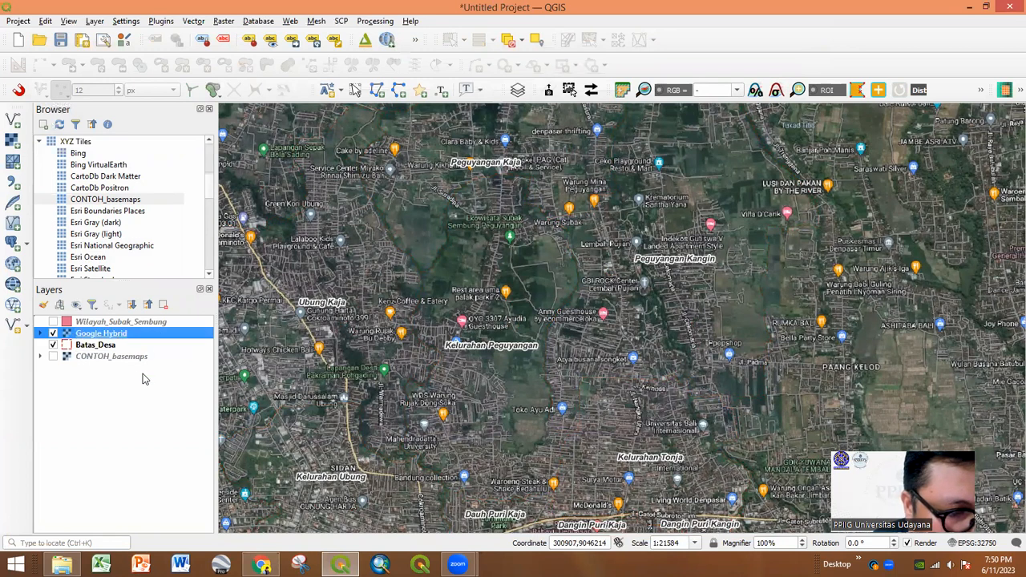
left_click_drag(142, 379, 143, 379)
- Remove the CONTOH_basemaps layer from the project
left_click(129, 345)
right_click(128, 345)
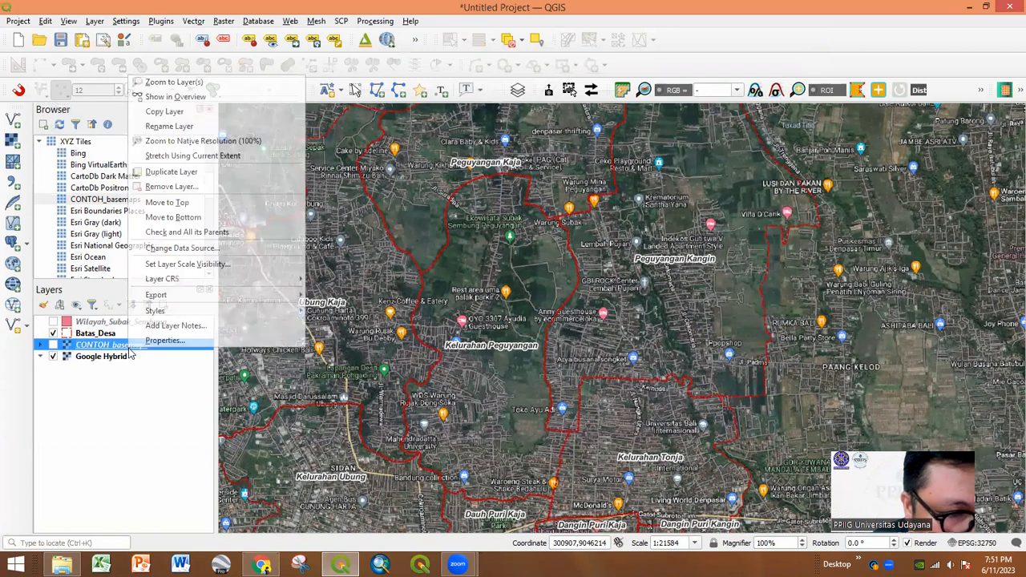
left_click(186, 186)
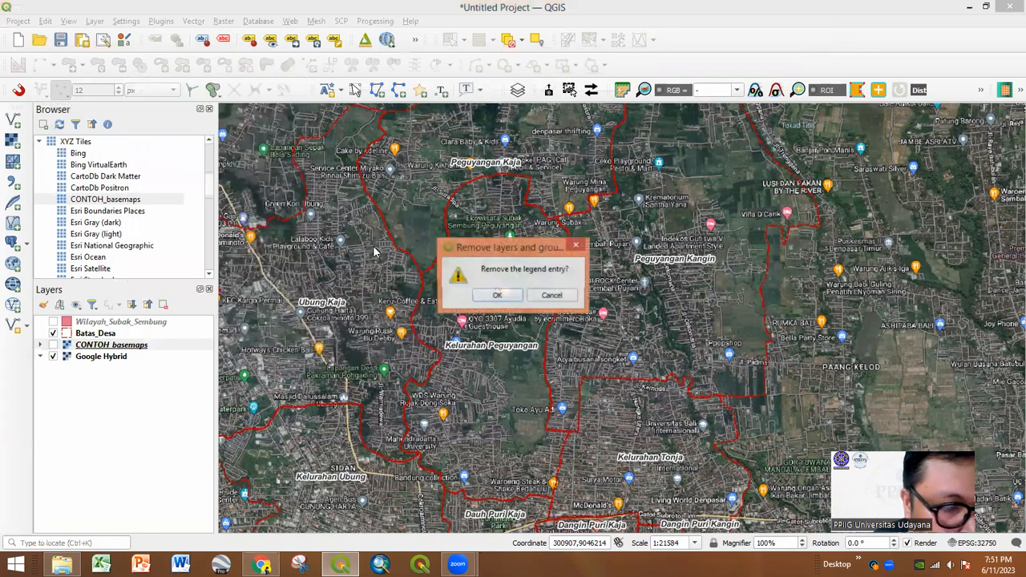
left_click(498, 296)
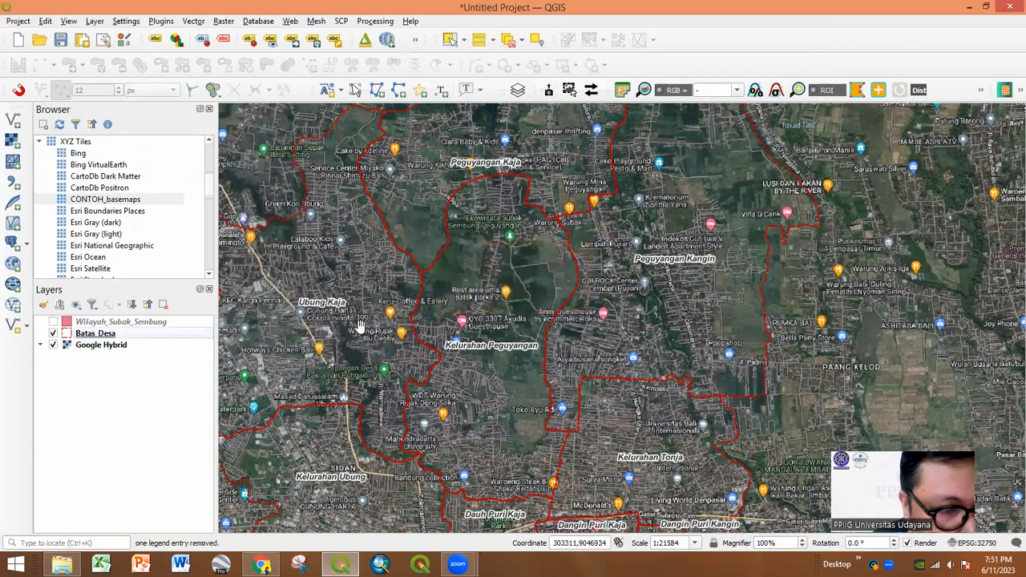
- Make the Wilayah_Subak_Sembung layer visible on the map
left_click(53, 322)
left_click_drag(664, 364, 573, 286)
left_click_drag(658, 346, 700, 413)
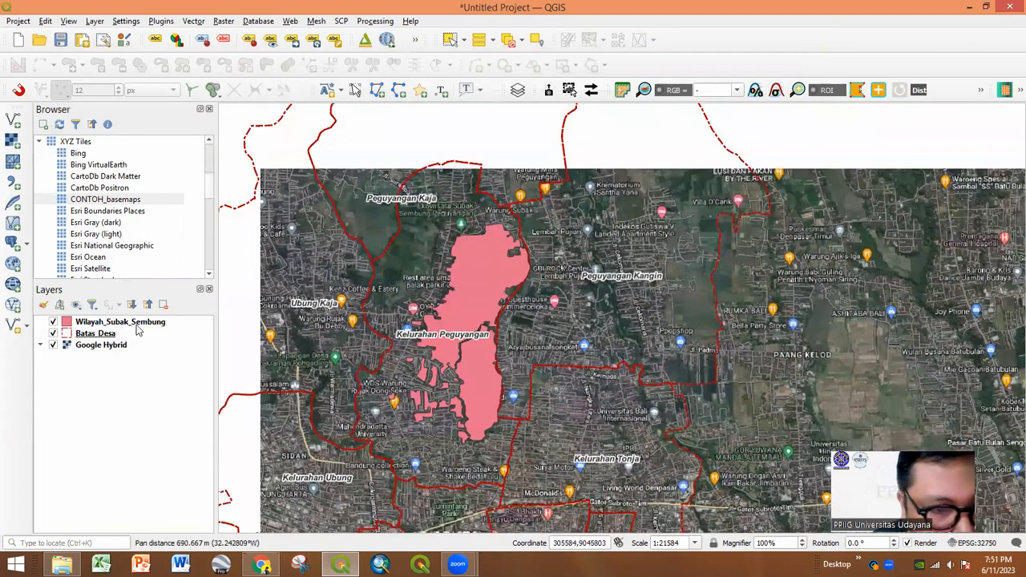
- Review the attribute table of Wilayah_Subak_Sembung, widening the Sumber column to read the full source, and close the table
right_click(138, 324)
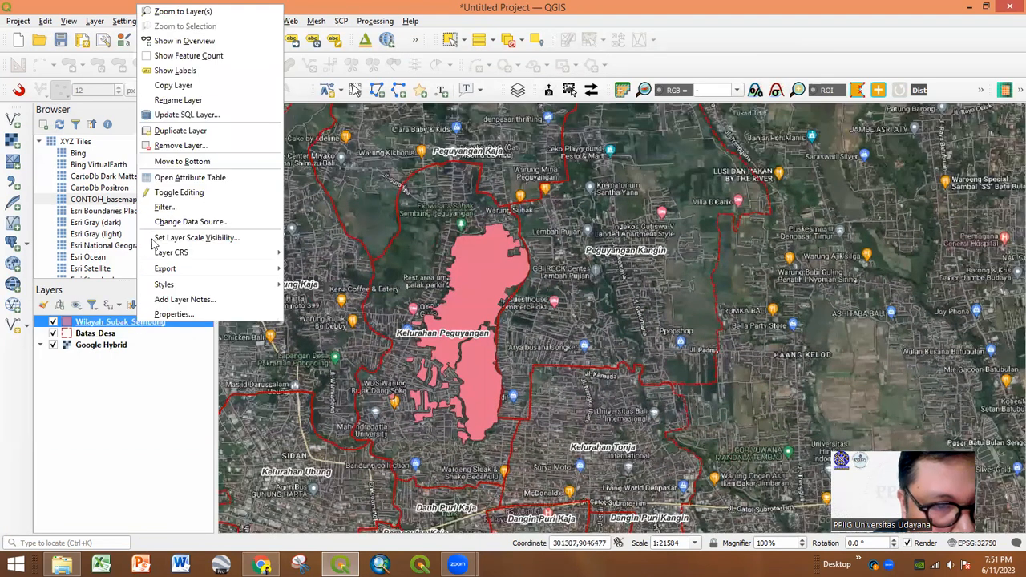
left_click(180, 178)
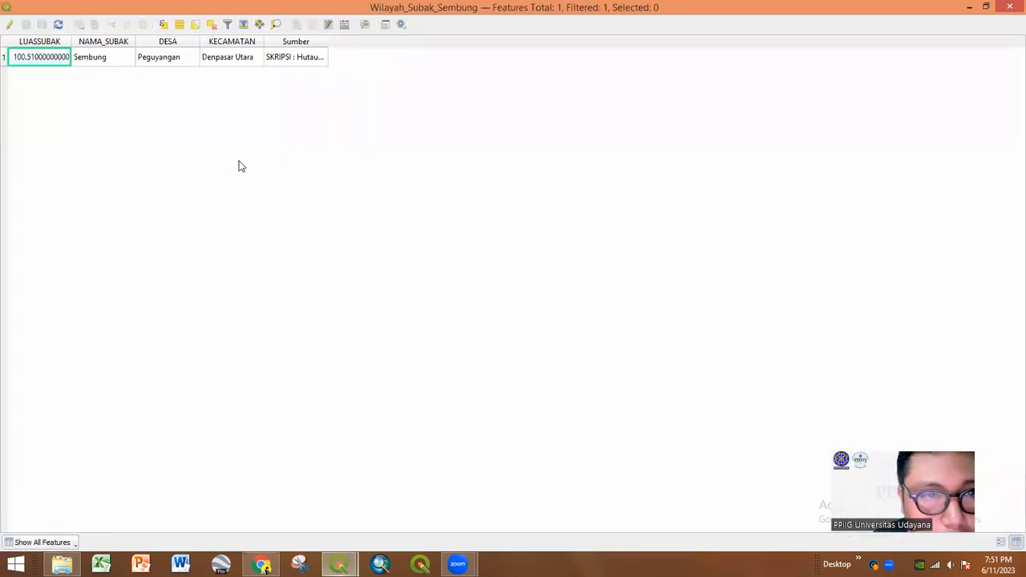
double_click(52, 9)
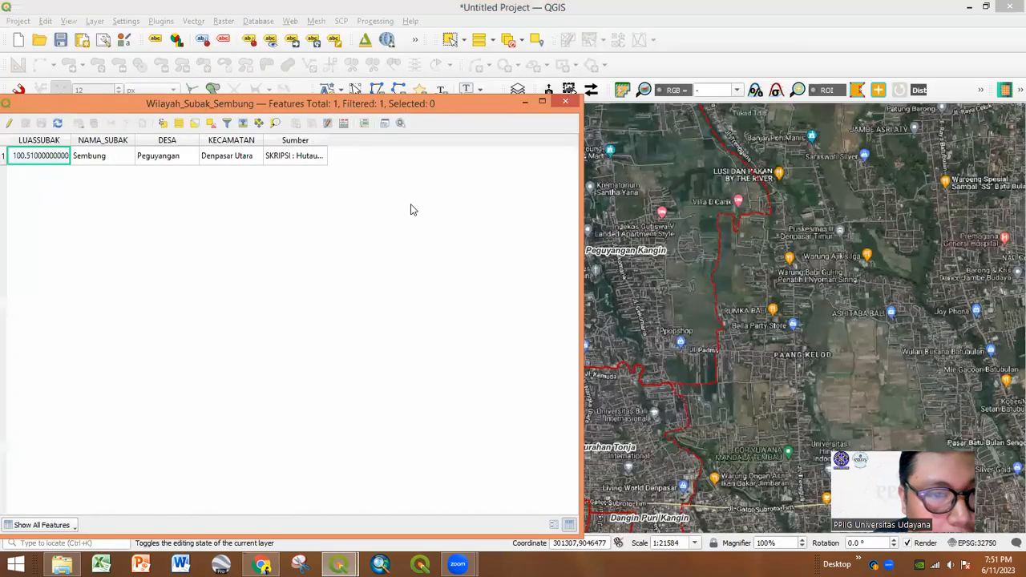
double_click(324, 141)
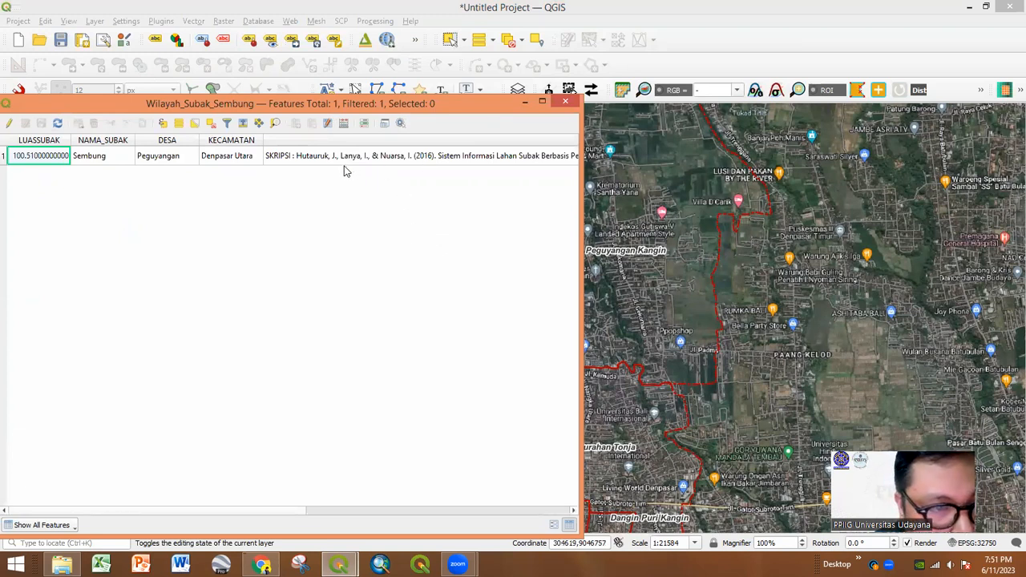
left_click(565, 102)
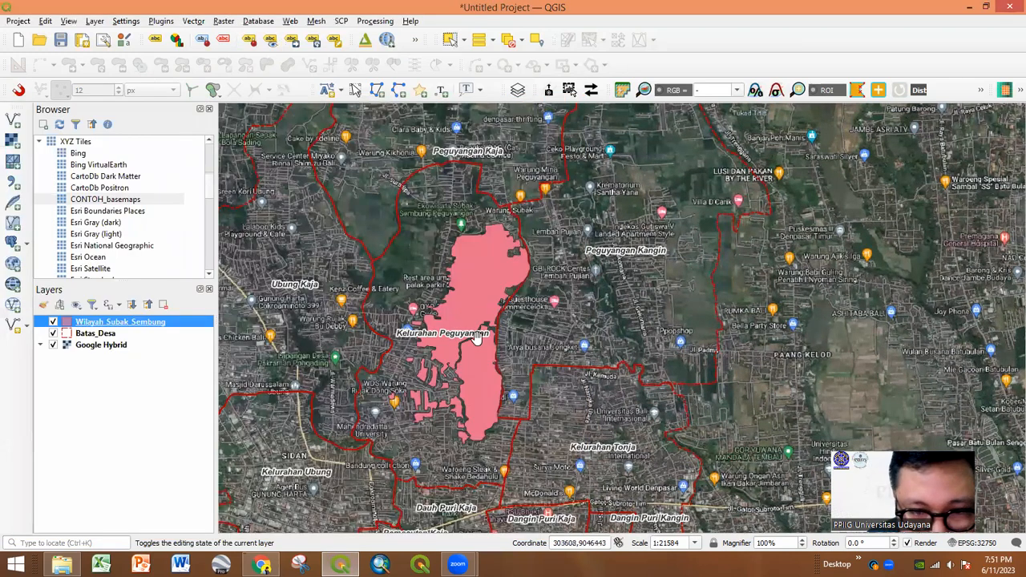
- Set the stroke style of the Wilayah_Subak_Sembung layer's Simple Fill symbol to No Pen
scroll(478, 338, "up", 1)
scroll(462, 344, "down", 1)
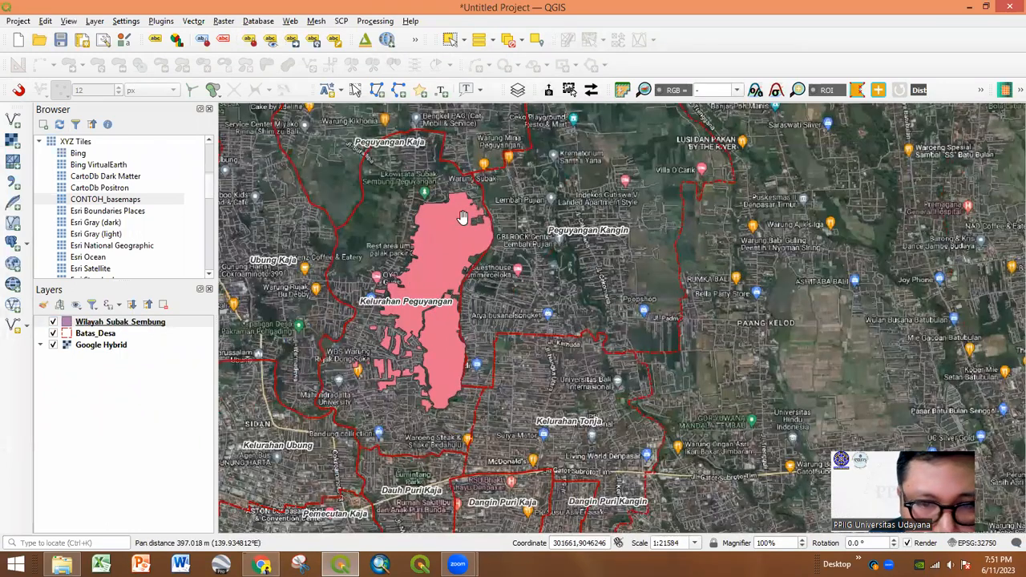
scroll(450, 239, "up", 1)
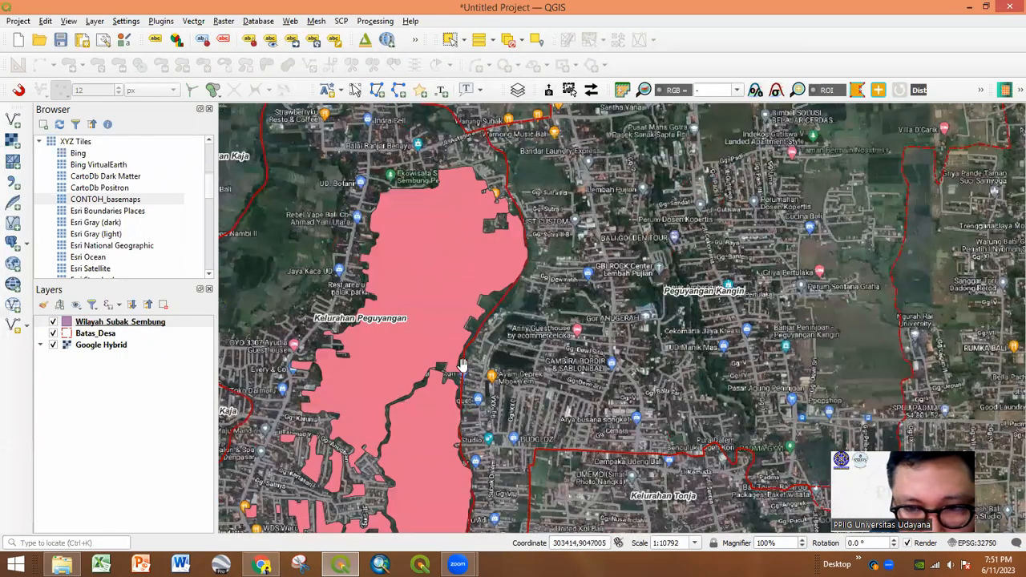
left_click_drag(449, 260, 551, 199)
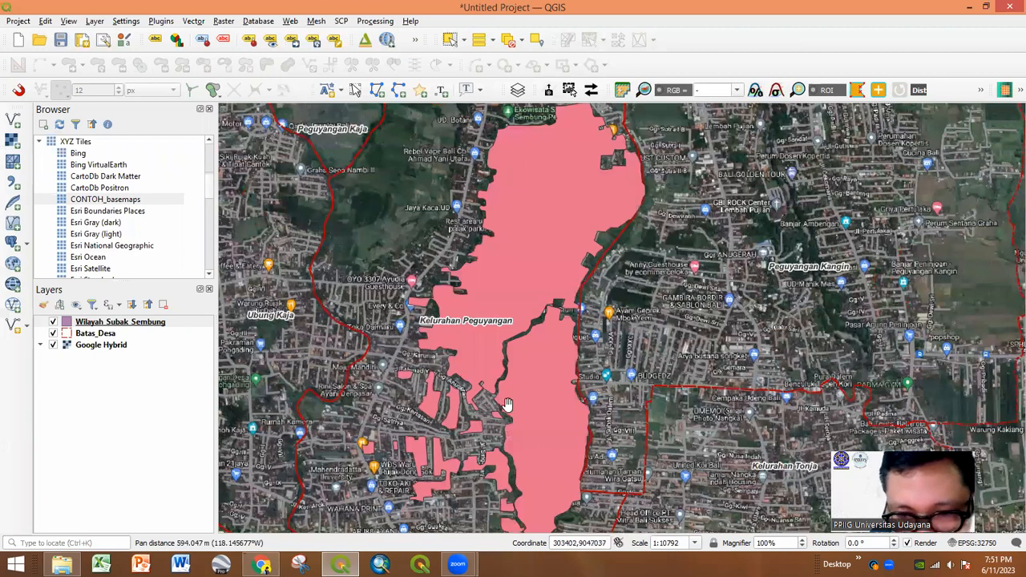
left_click_drag(546, 473, 491, 430)
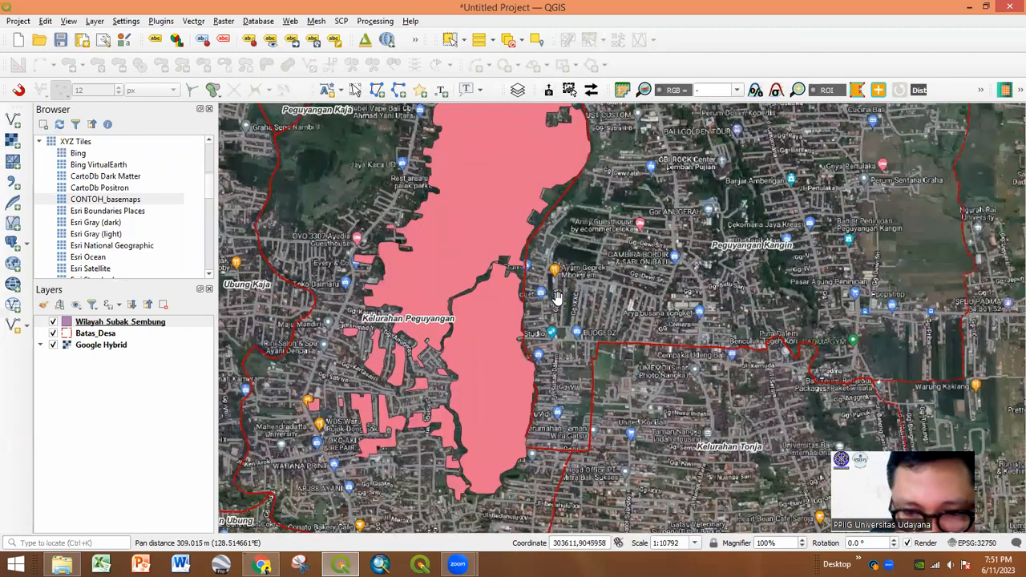
left_click_drag(497, 371, 481, 452)
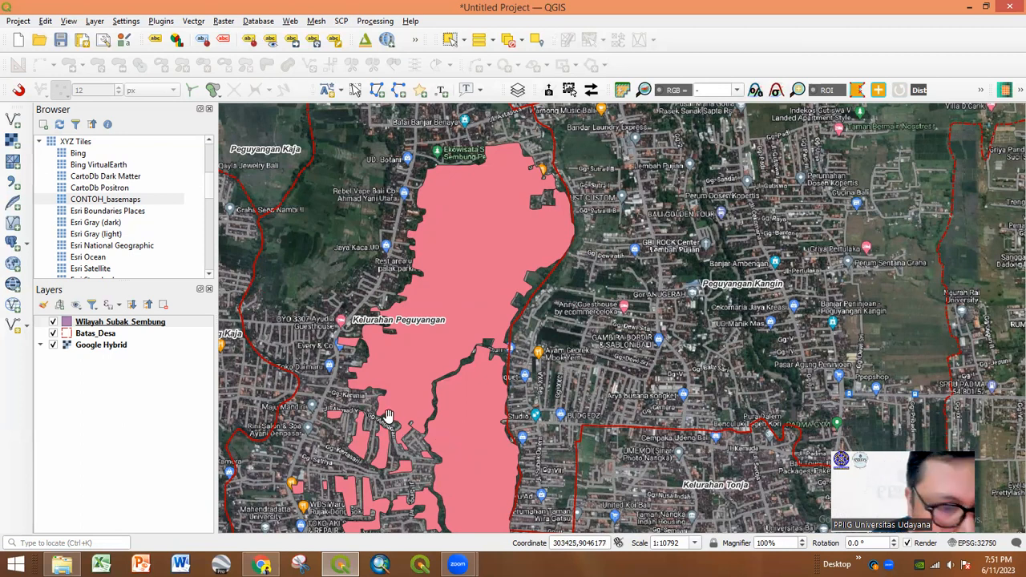
double_click(138, 323)
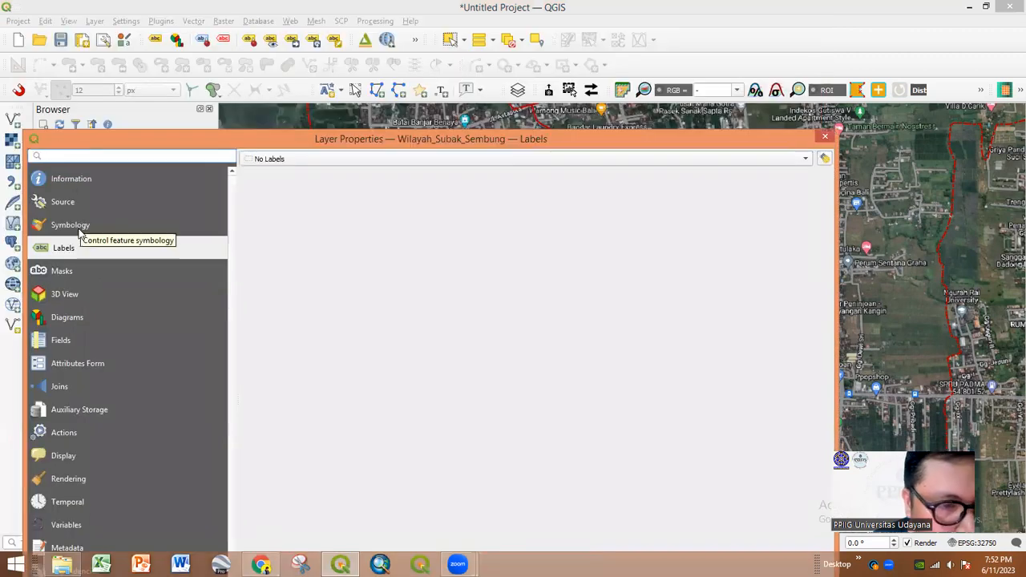
left_click(78, 228)
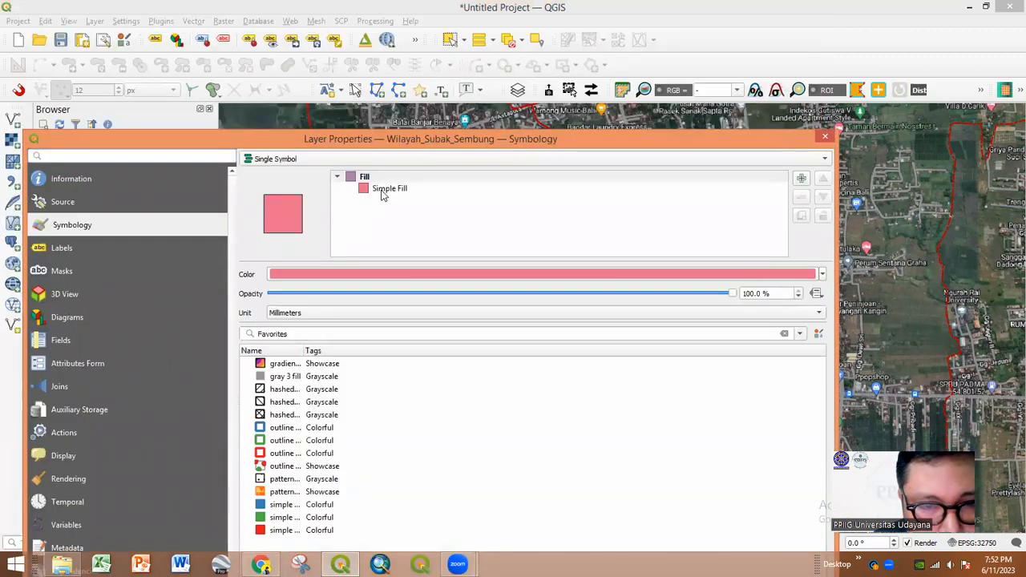
left_click_drag(399, 138, 405, 102)
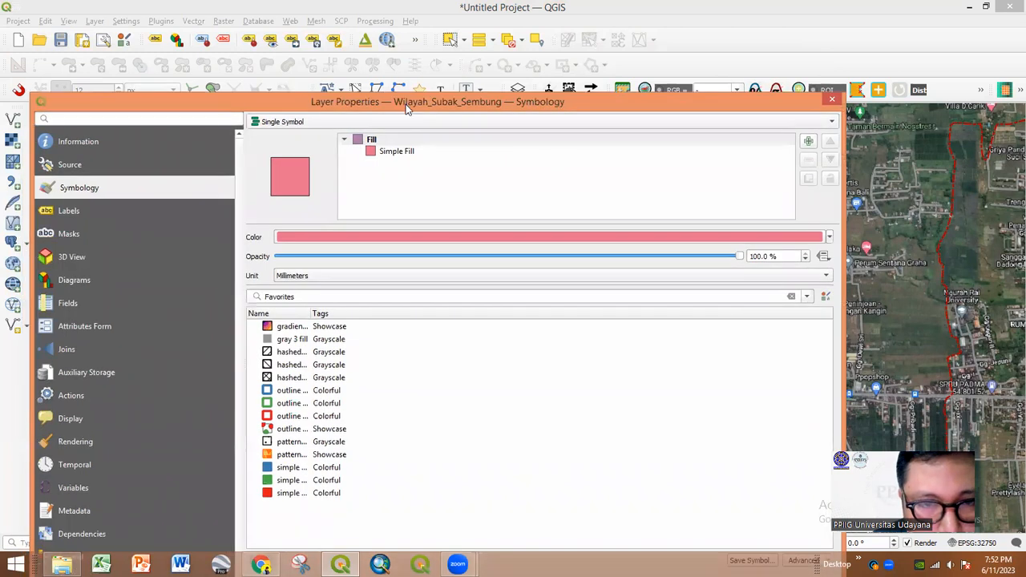
left_click(399, 153)
left_click(590, 342)
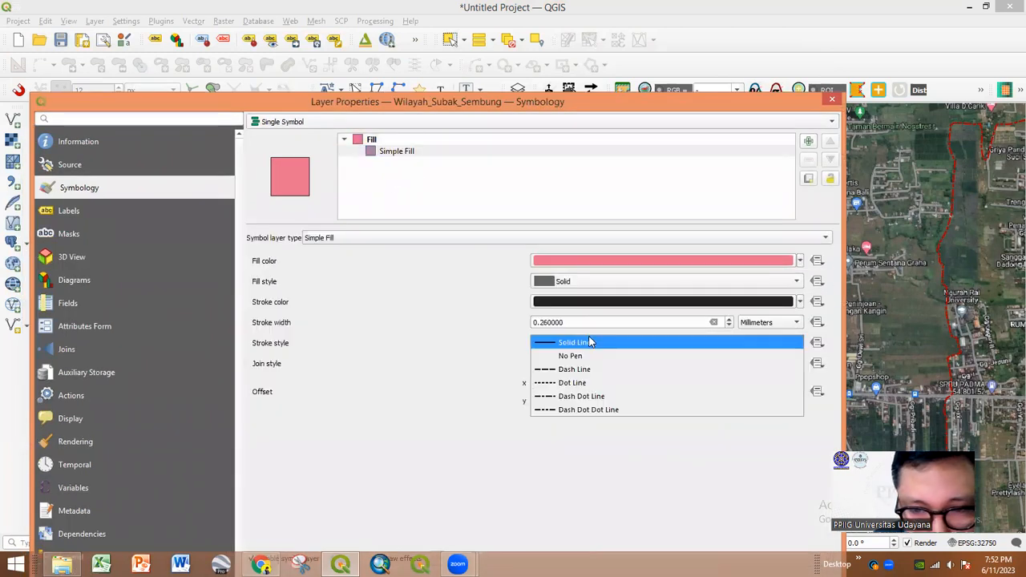
left_click(588, 353)
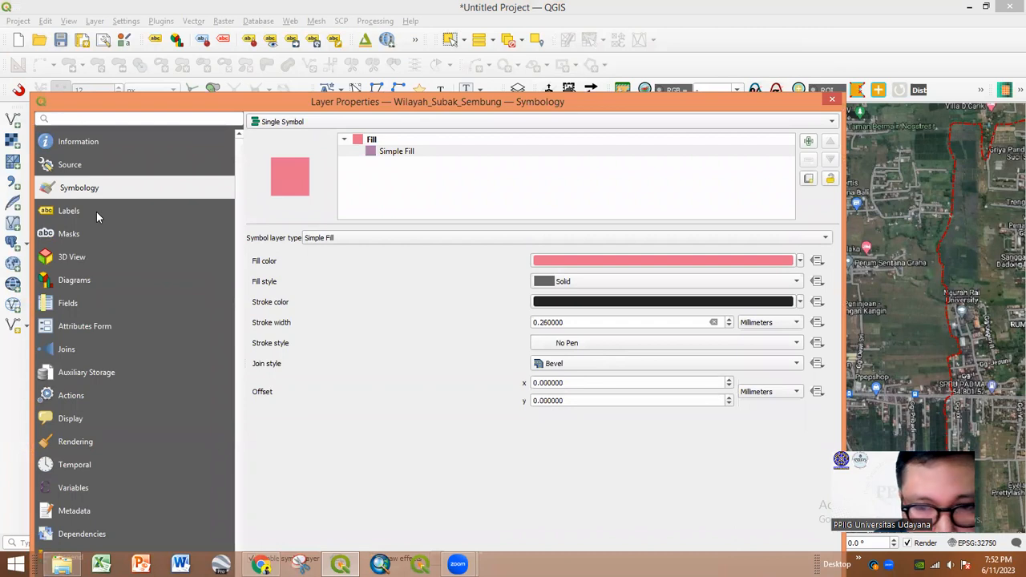
- Change the Wilayah_Subak_Sembung fill color to bright green #2bff01, reduce the layer rendering opacity, and apply the symbology
left_click(540, 261)
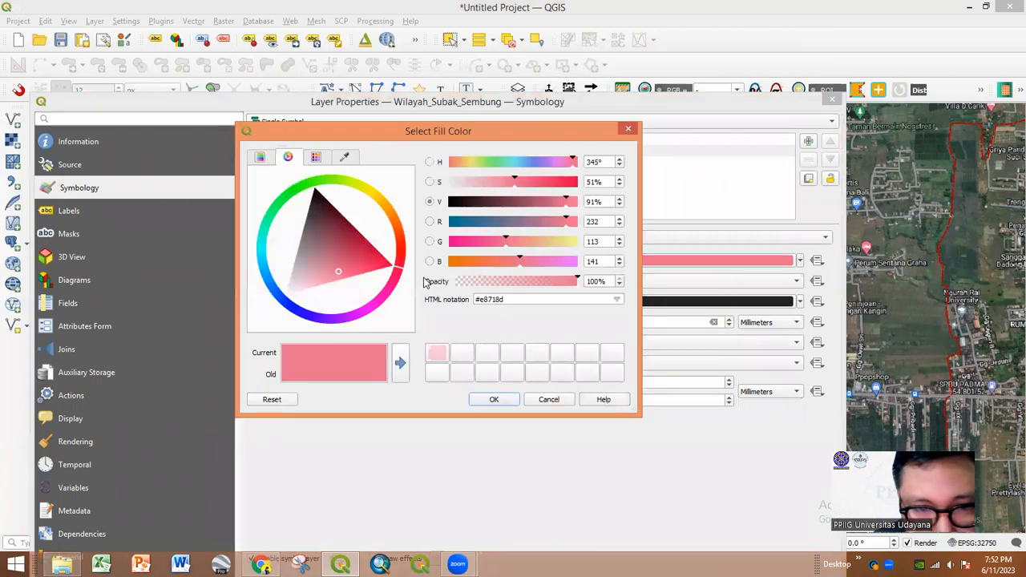
left_click(308, 185)
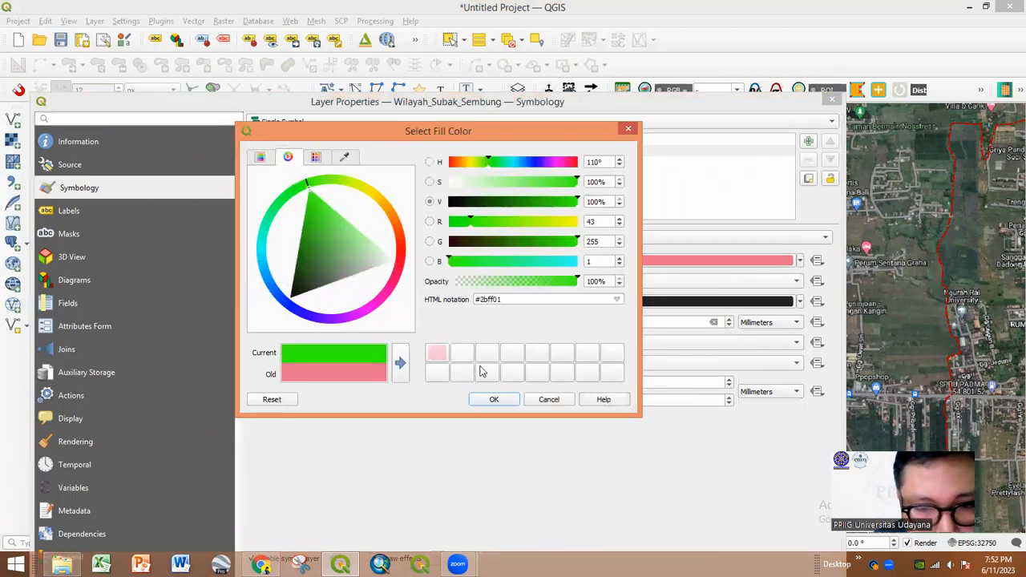
left_click(493, 399)
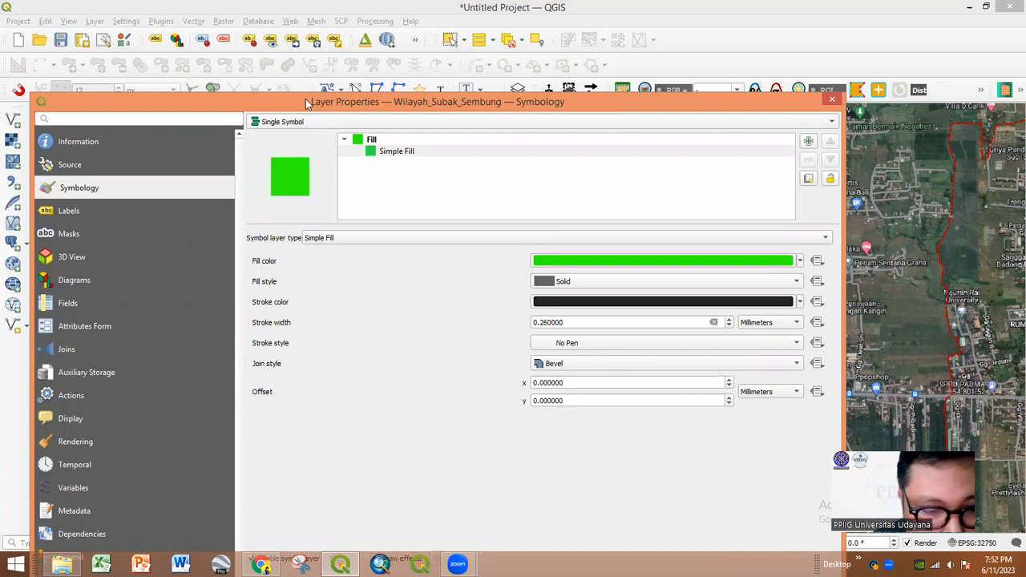
left_click_drag(306, 99, 296, 35)
left_click_drag(670, 455, 530, 450)
left_click(638, 539)
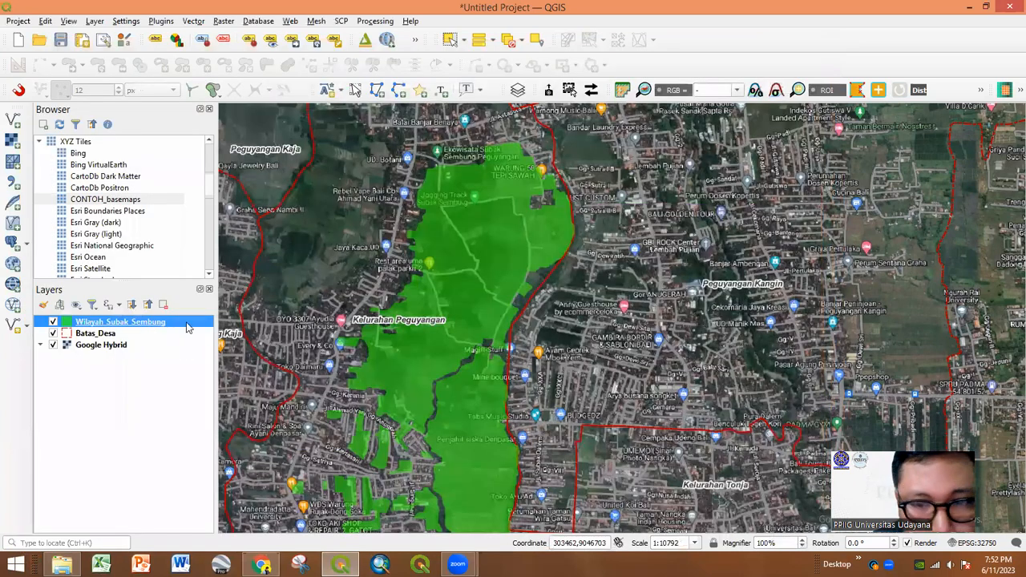
- Set the layer rendering opacity of Wilayah_Subak_Sembung to 43.6% and apply it to the map
double_click(188, 326)
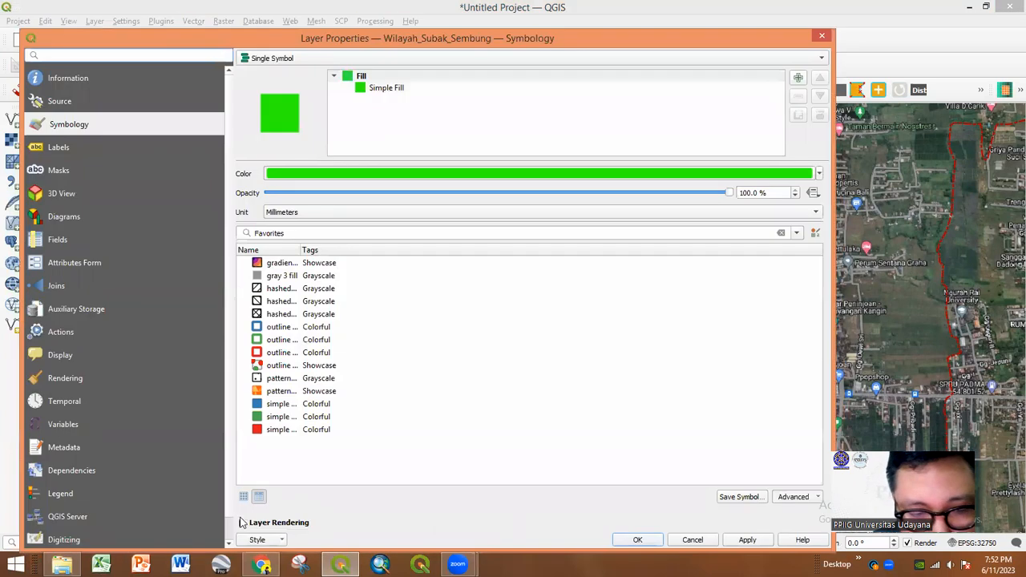
left_click(242, 522)
left_click_drag(527, 453, 491, 451)
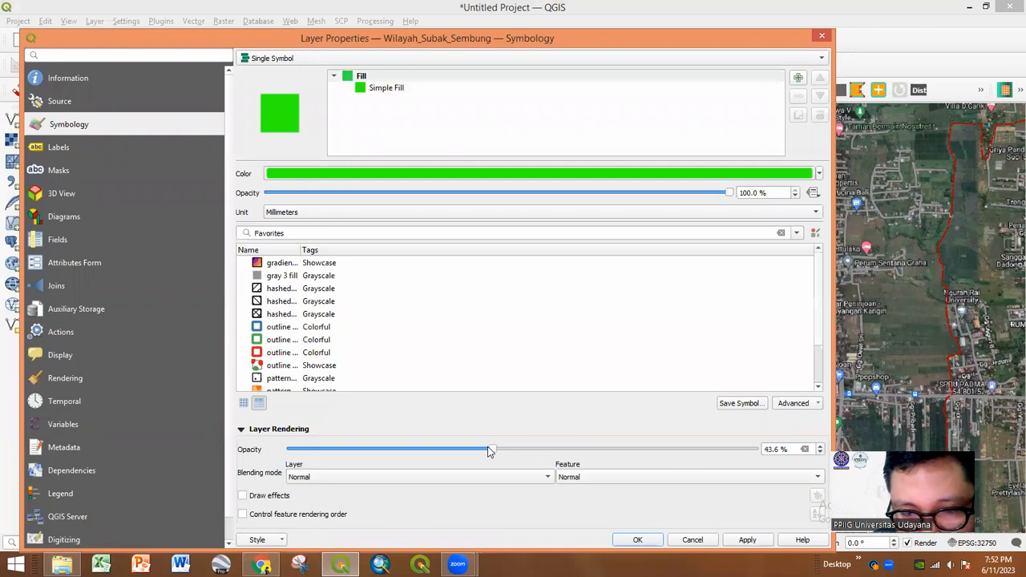
left_click(619, 542)
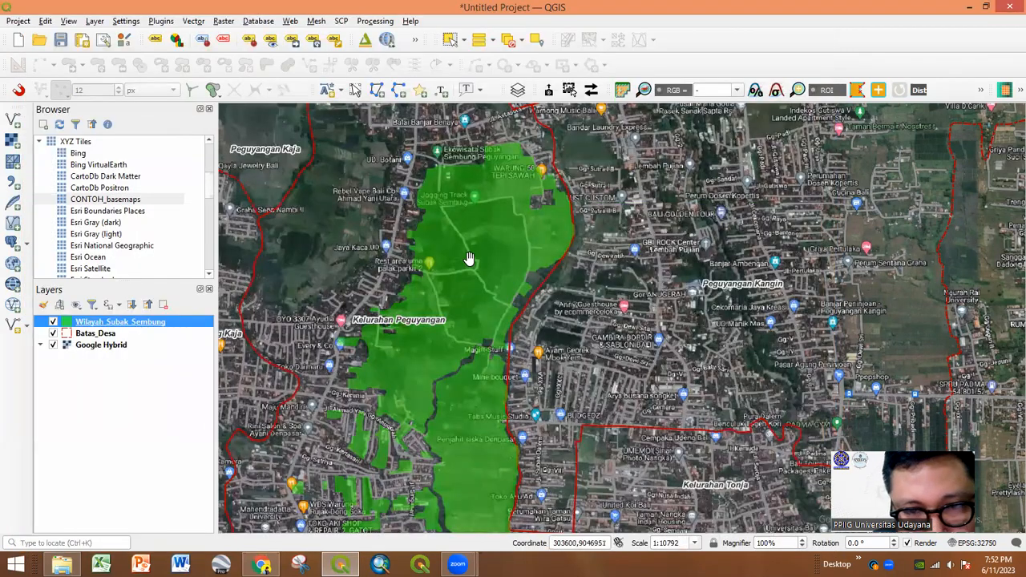
- Set the layer rendering opacity of Wilayah_Subak_Sembung to 30% and apply the symbology
scroll(549, 263, "up", 3)
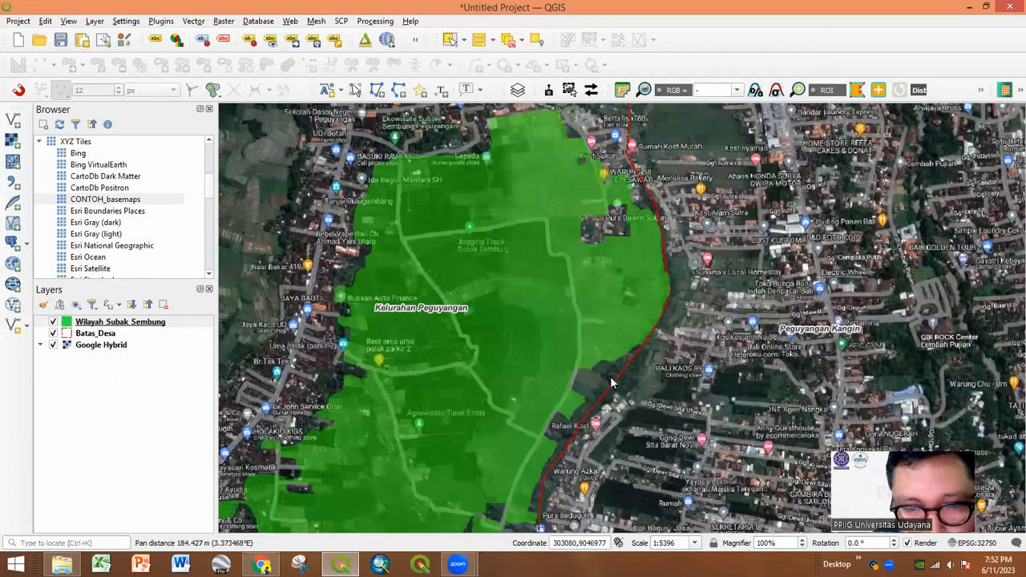
double_click(120, 322)
left_click(241, 523)
left_click_drag(792, 447, 742, 453)
type("30")
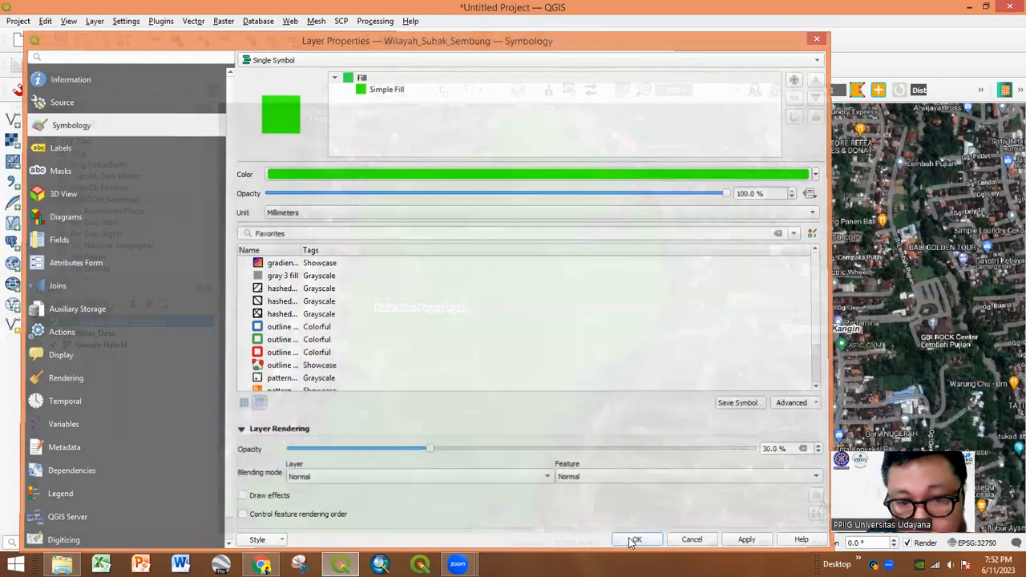
left_click(632, 541)
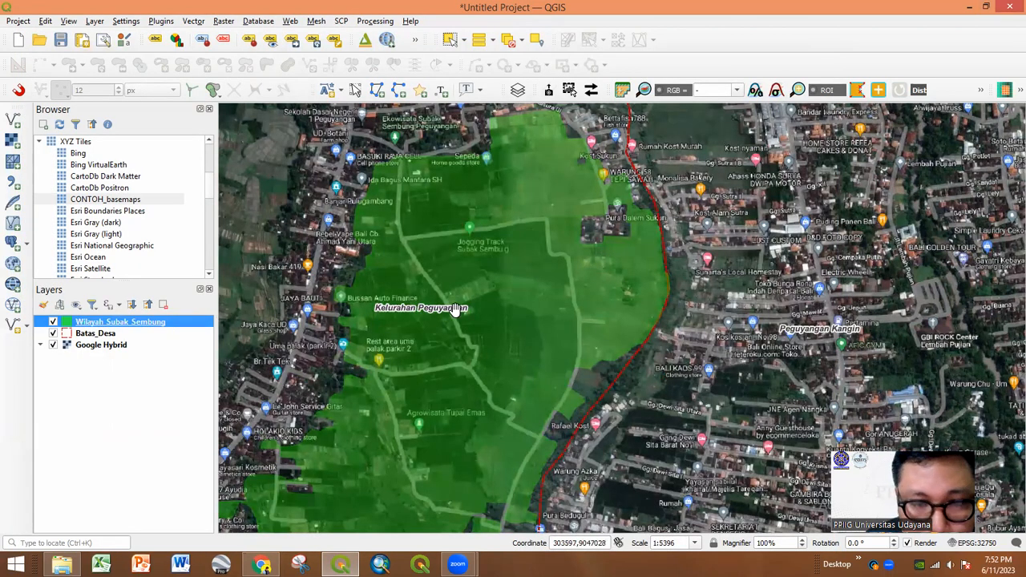
- Examine the semi-transparent subak area against the Google Hybrid imagery and the surrounding labelled village boundaries
left_click_drag(490, 287, 557, 311)
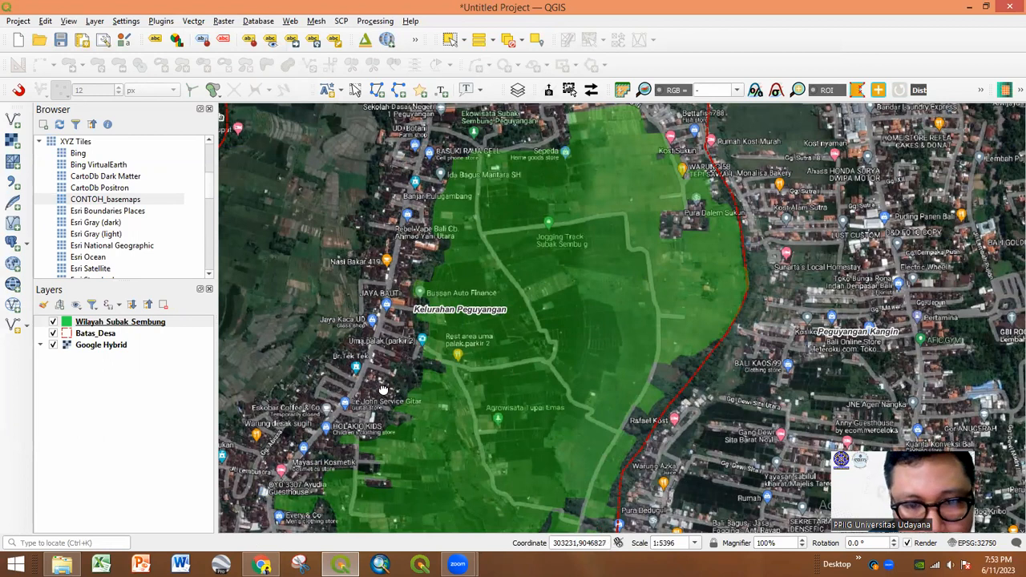
left_click_drag(360, 391, 437, 317)
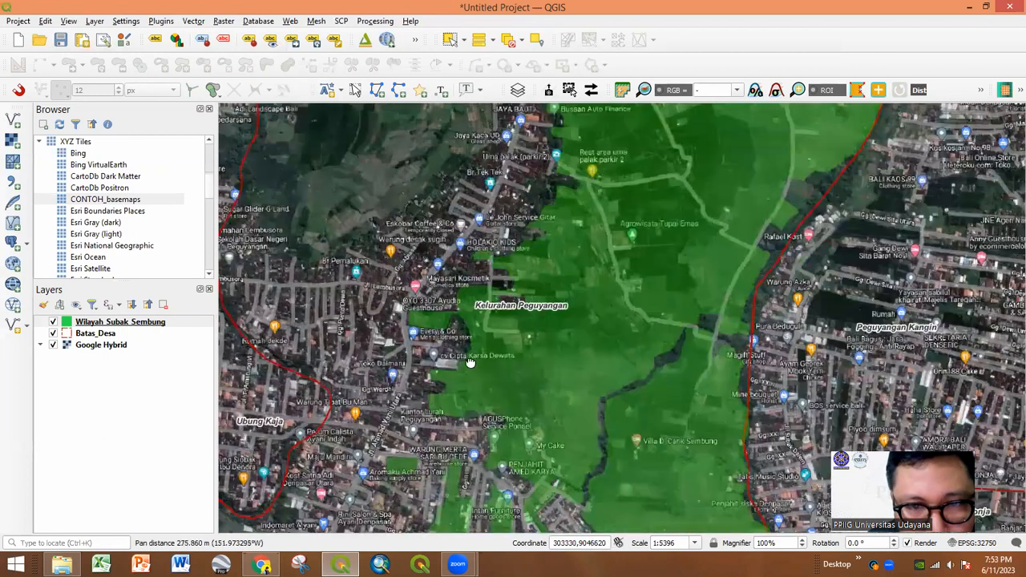
left_click_drag(327, 362, 440, 293)
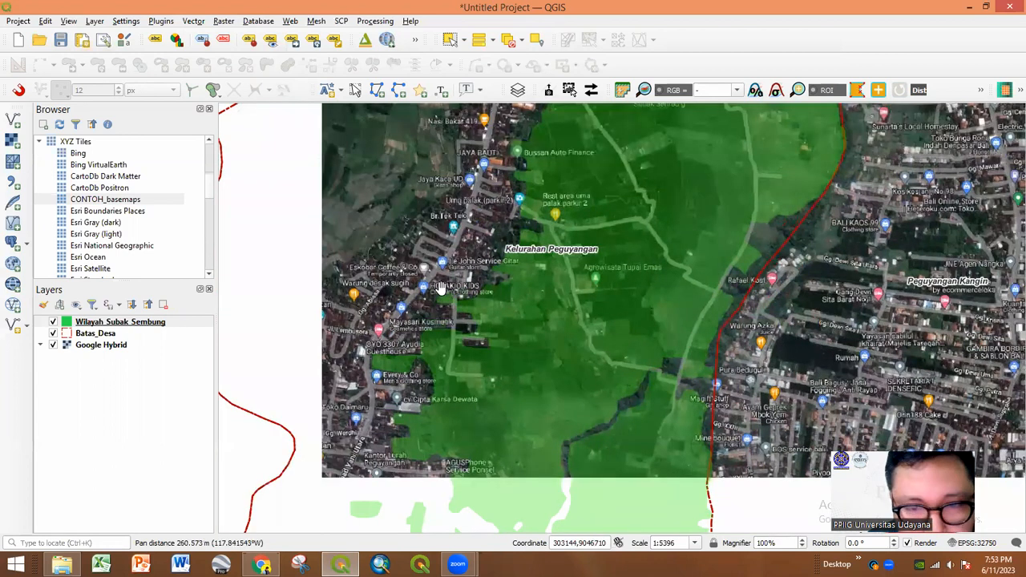
scroll(441, 312, "down", 2)
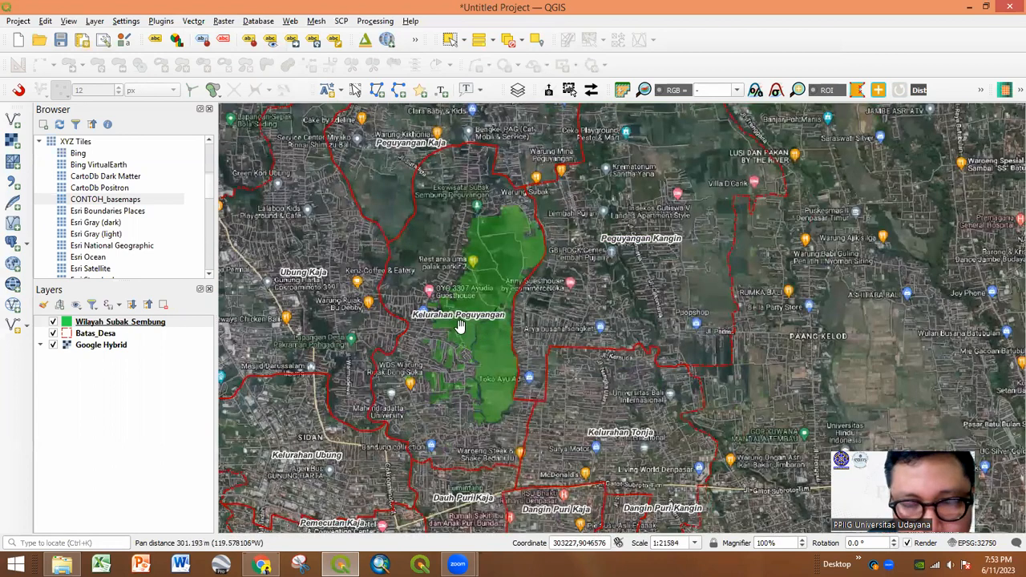
scroll(487, 335, "down", 1)
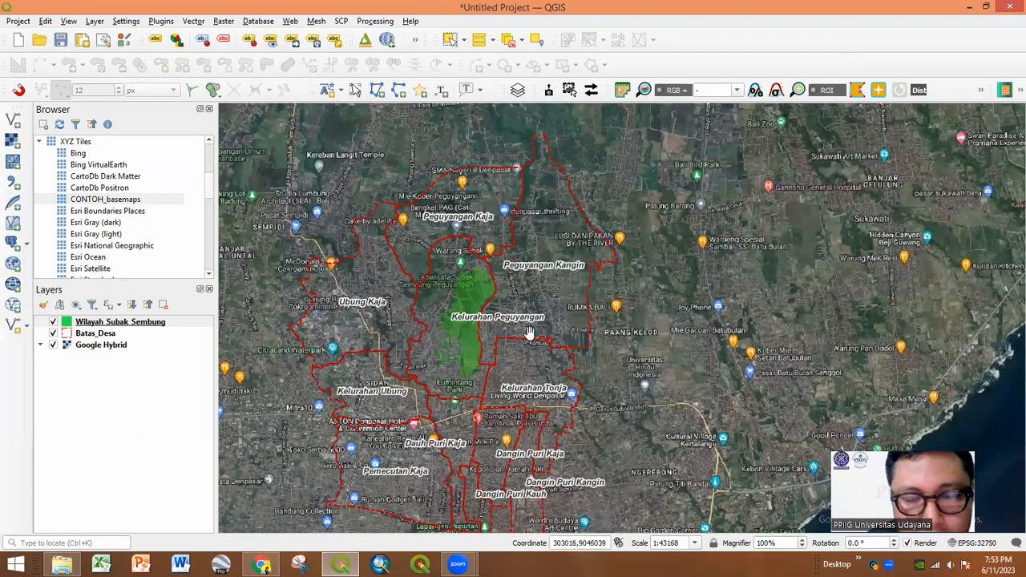
scroll(470, 339, "up", 1)
scroll(481, 224, "up", 1)
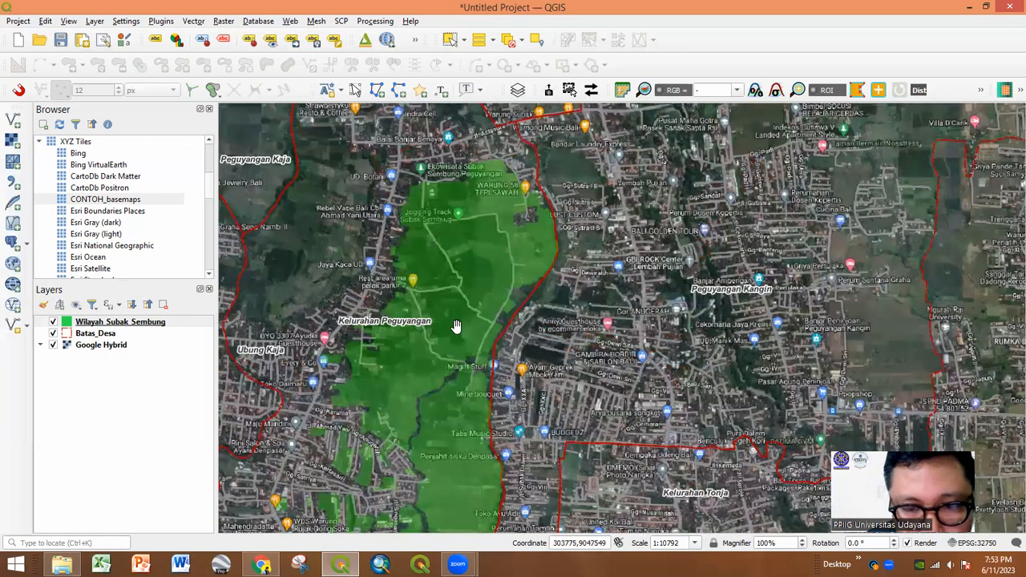
left_click_drag(328, 293, 373, 45)
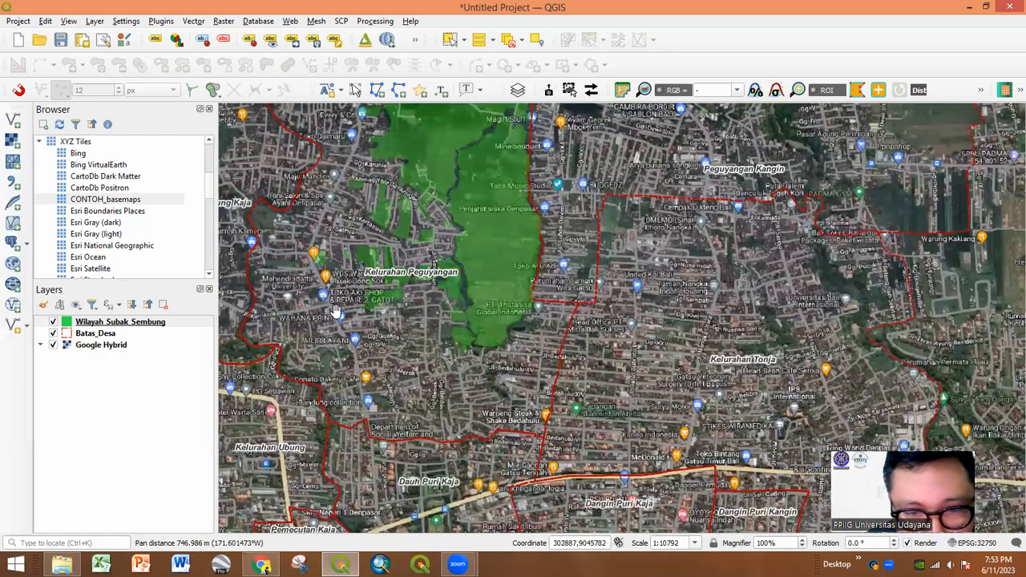
scroll(438, 474, "down", 2)
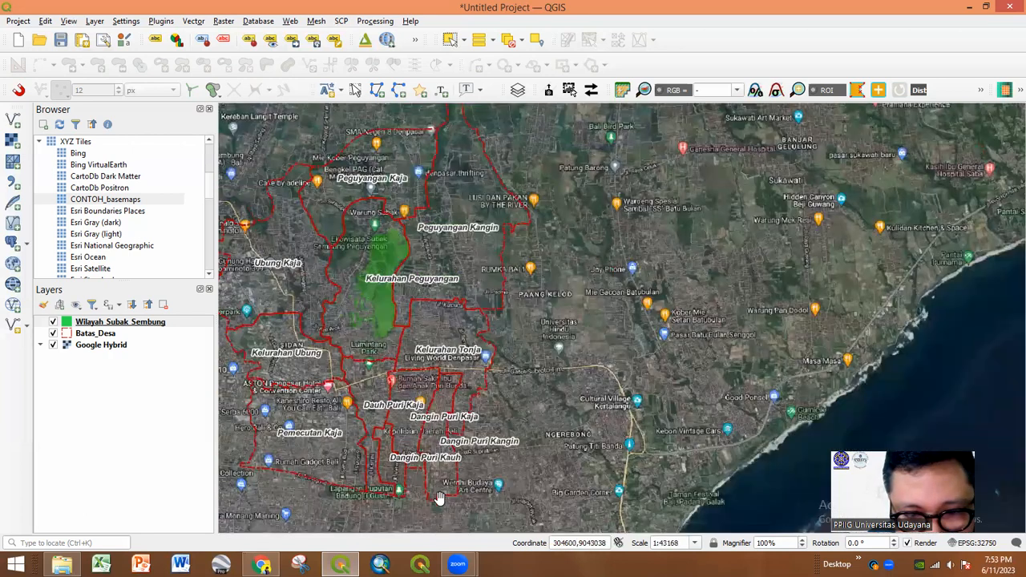
left_click_drag(487, 478, 498, 298)
left_click_drag(507, 411, 510, 495)
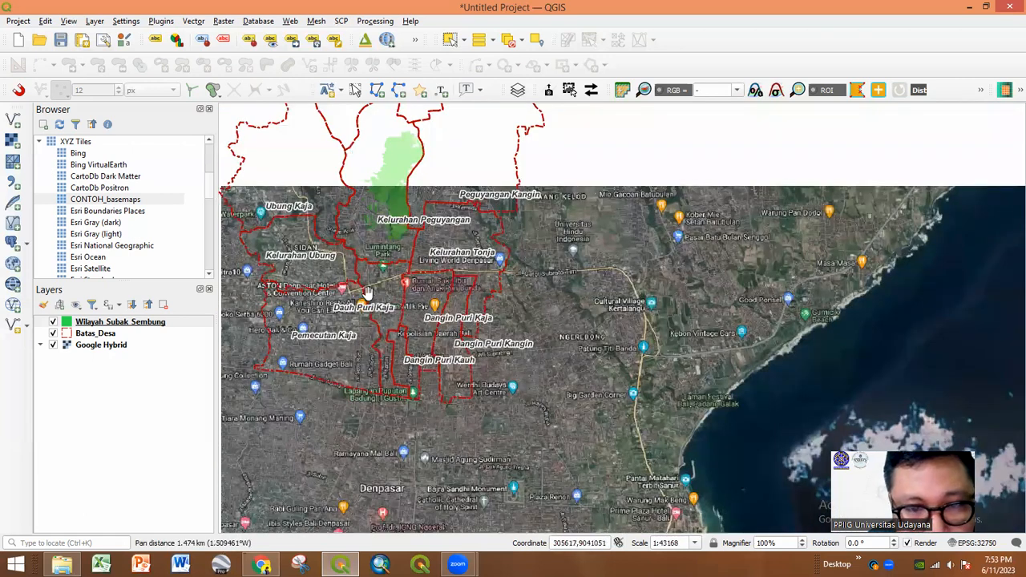
- Examine the map from Dauh Puri Kaja north along Jl. Ahmad Yani Utara to Ekowisata Subak Sembung and its jogging track
scroll(368, 293, "up", 1)
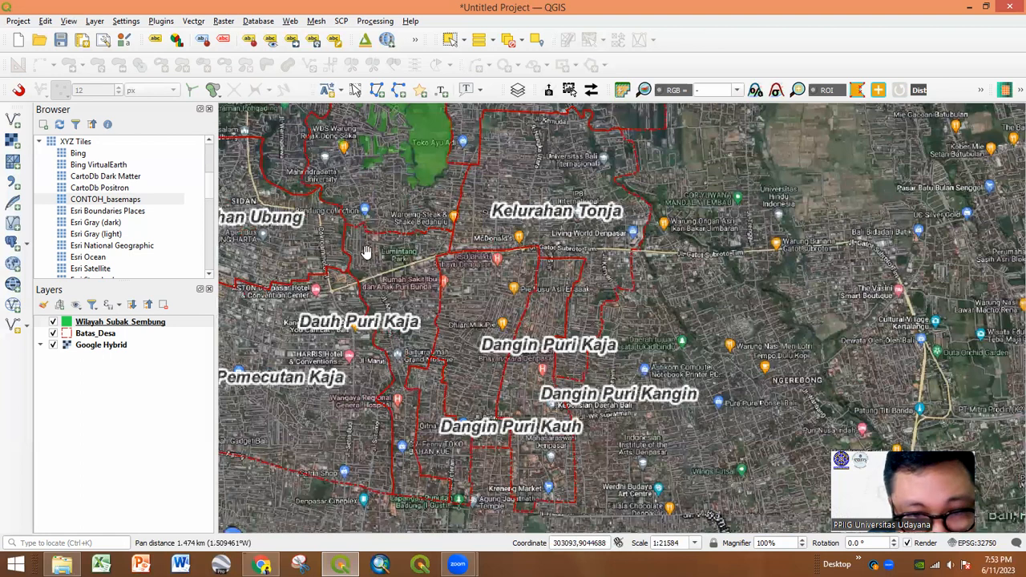
scroll(377, 348, "up", 1)
left_click_drag(411, 256, 404, 302)
left_click_drag(453, 183, 393, 275)
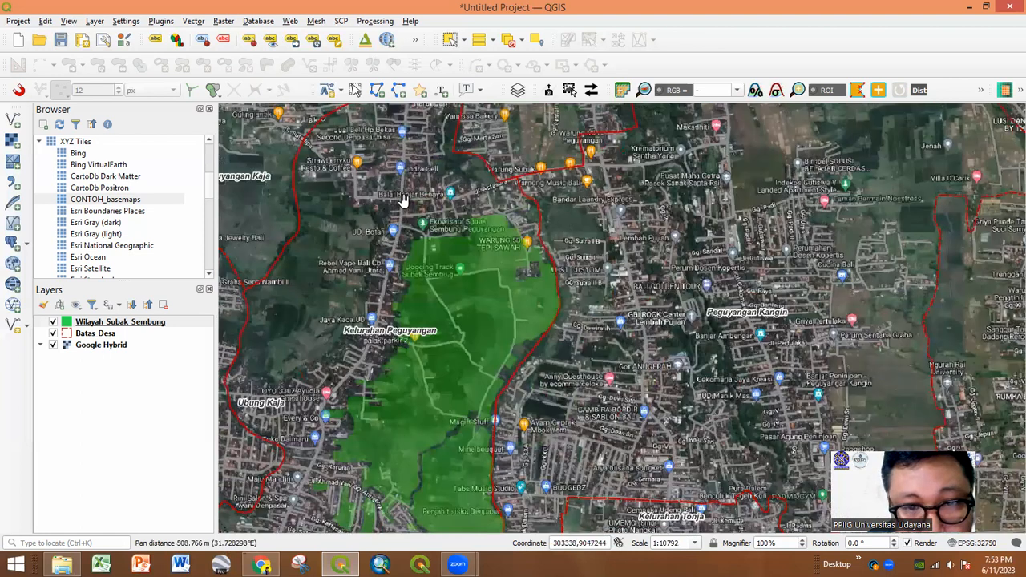
scroll(403, 199, "up", 2)
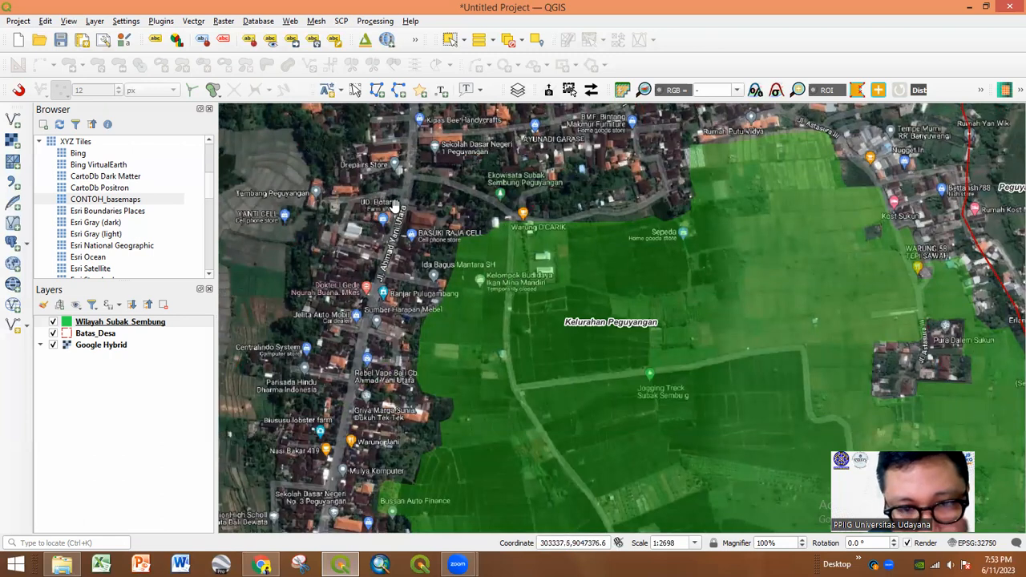
scroll(417, 184, "up", 1)
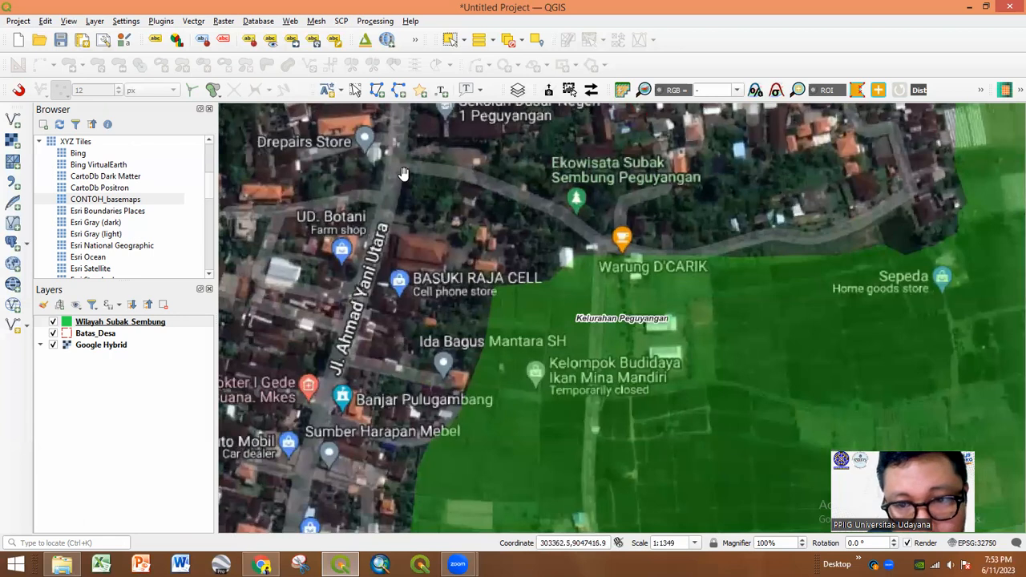
left_click_drag(582, 226, 474, 183)
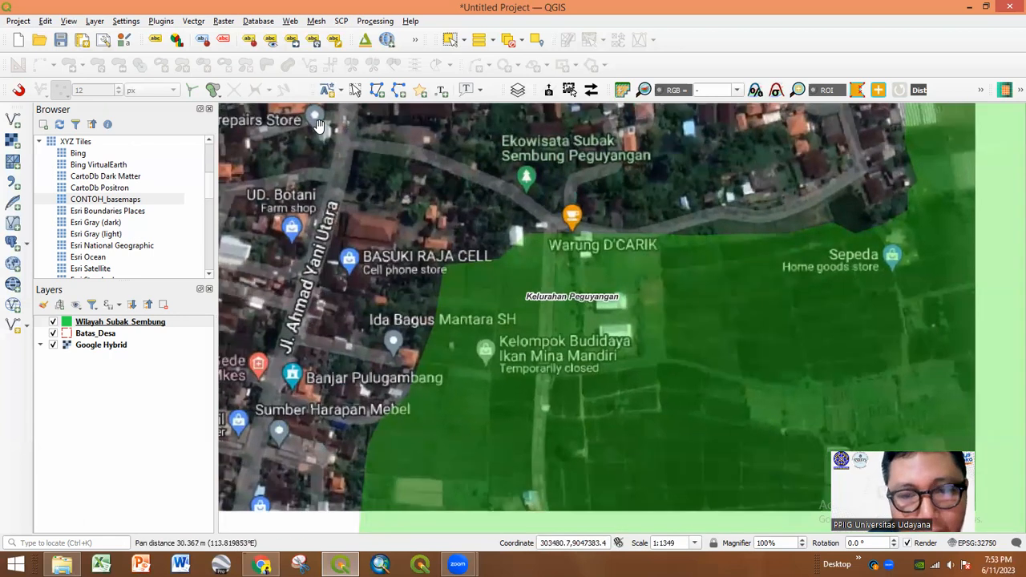
scroll(491, 231, "down", 1)
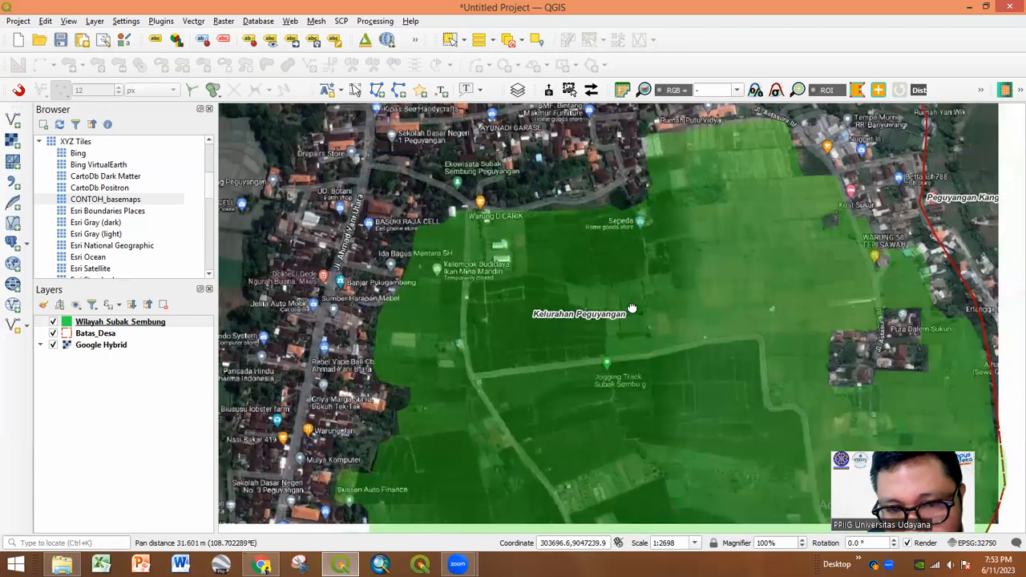
left_click_drag(699, 339, 633, 306)
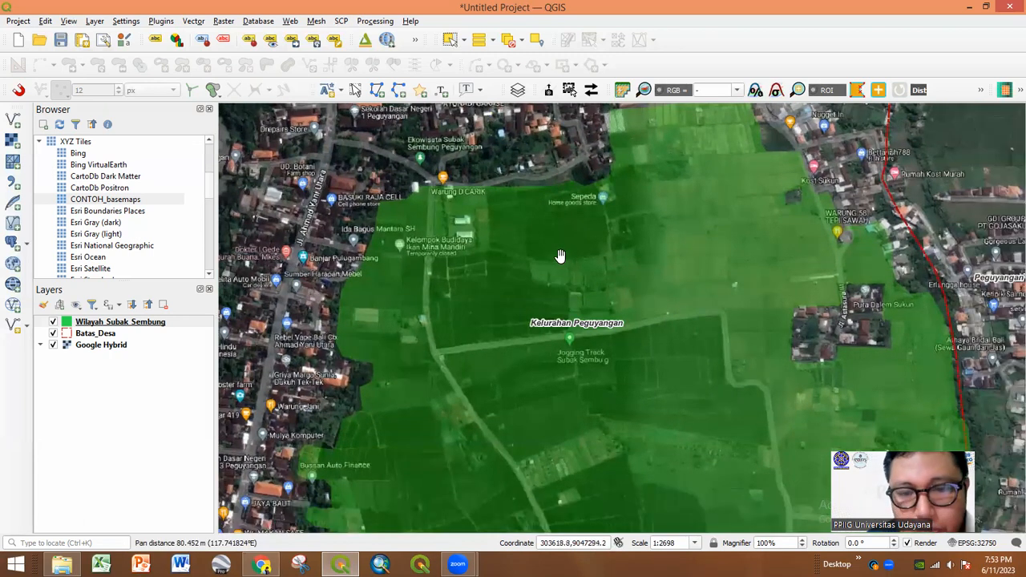
scroll(499, 253, "down", 1)
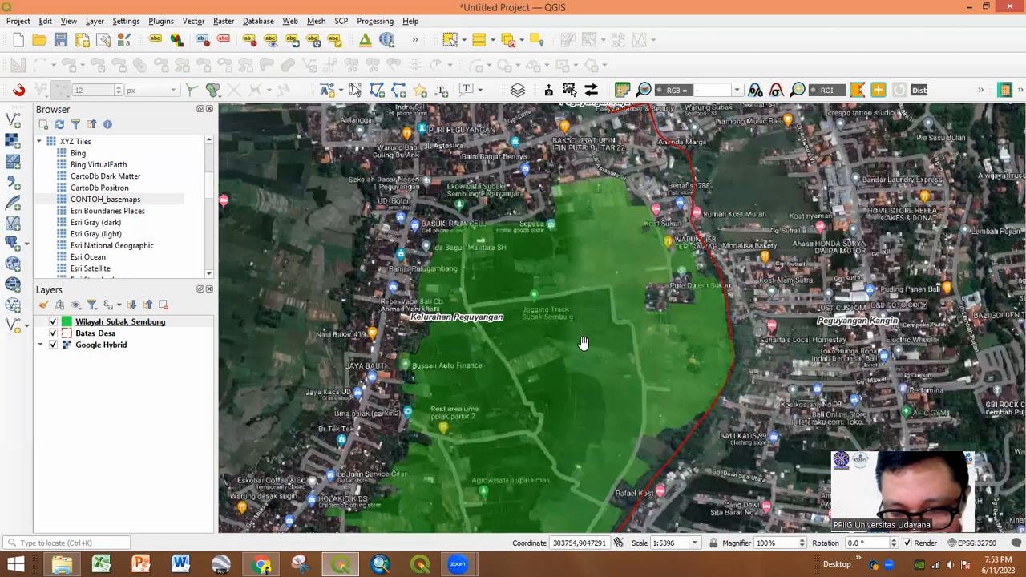
scroll(470, 230, "up", 1)
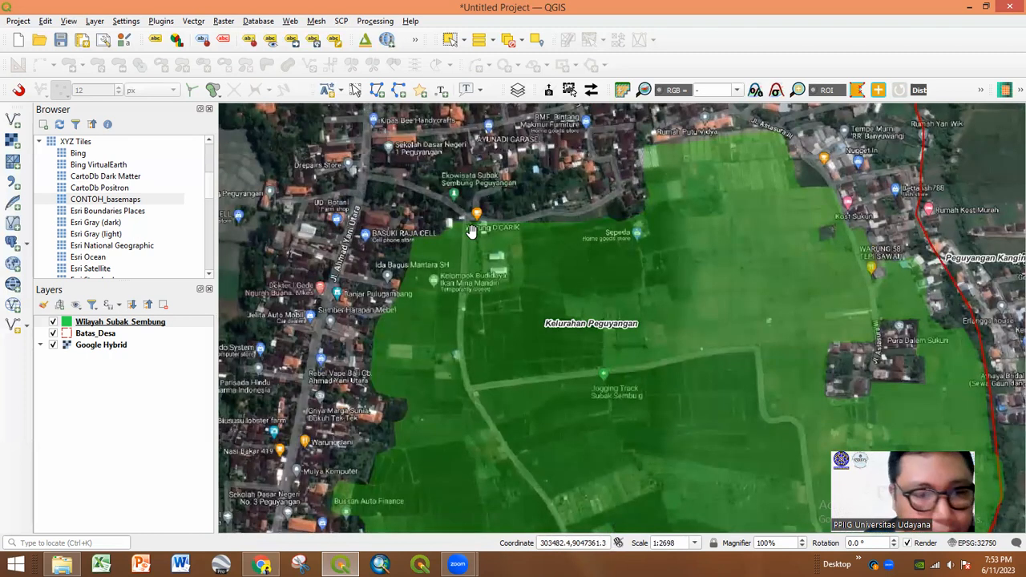
- Move the Batas_Desa layer above Wilayah_Subak_Sembung in the layer order, and select the Google Hybrid layer
mouse_move(88, 335)
left_mouse_down()
mouse_move(108, 305)
mouse_move(100, 321)
left_mouse_up()
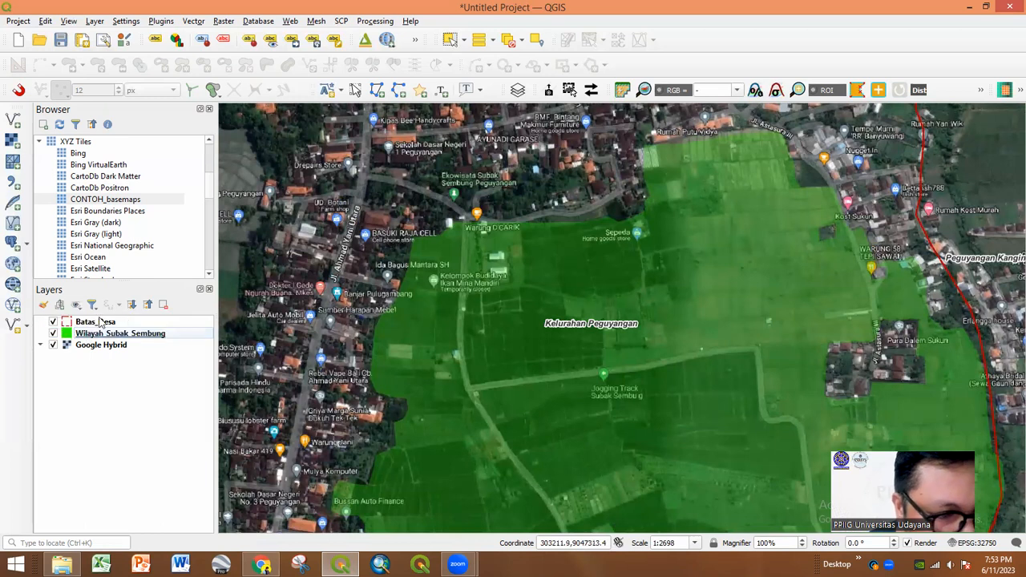
left_click(111, 334)
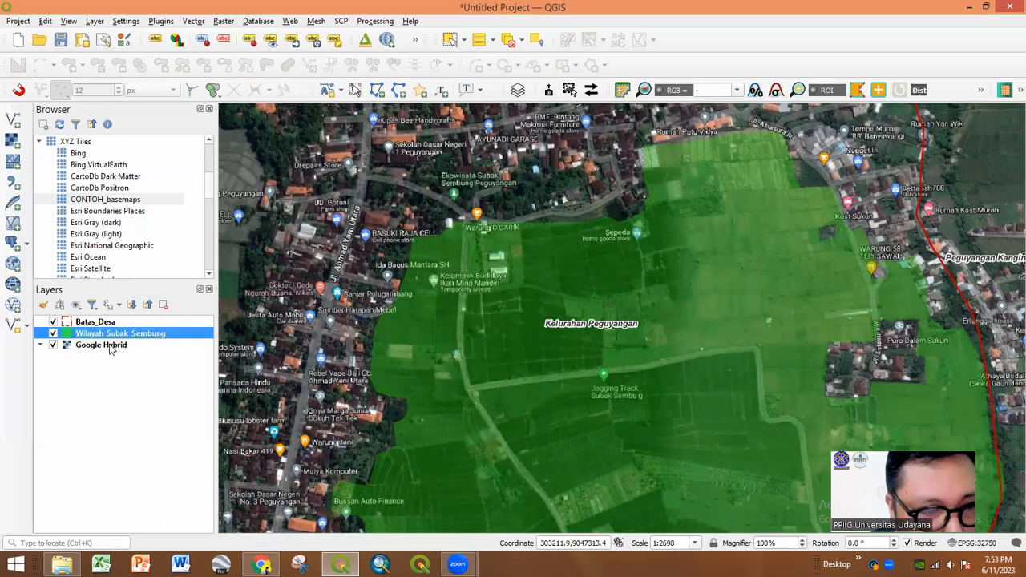
left_click(111, 345)
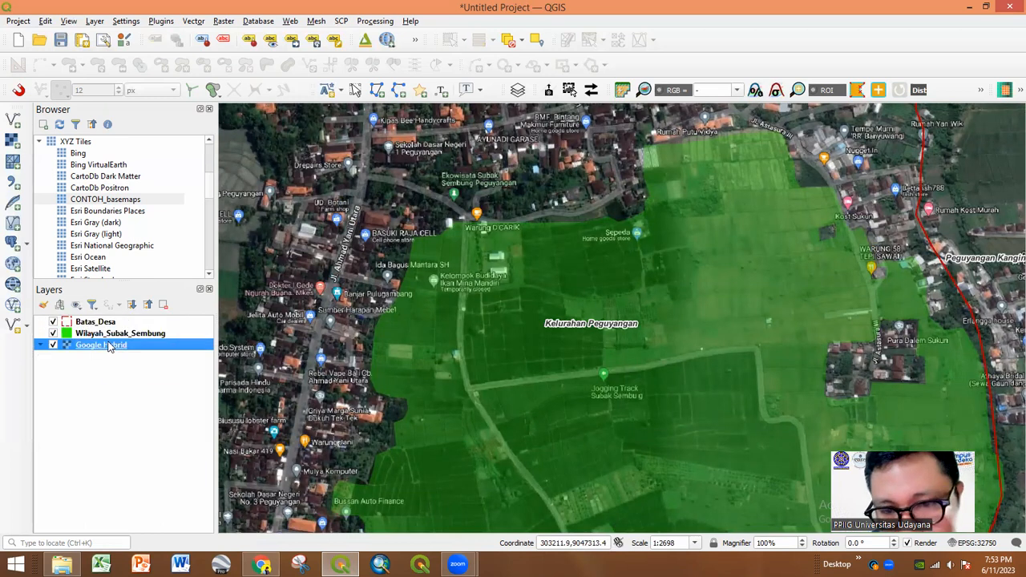
left_click_drag(573, 336, 541, 252)
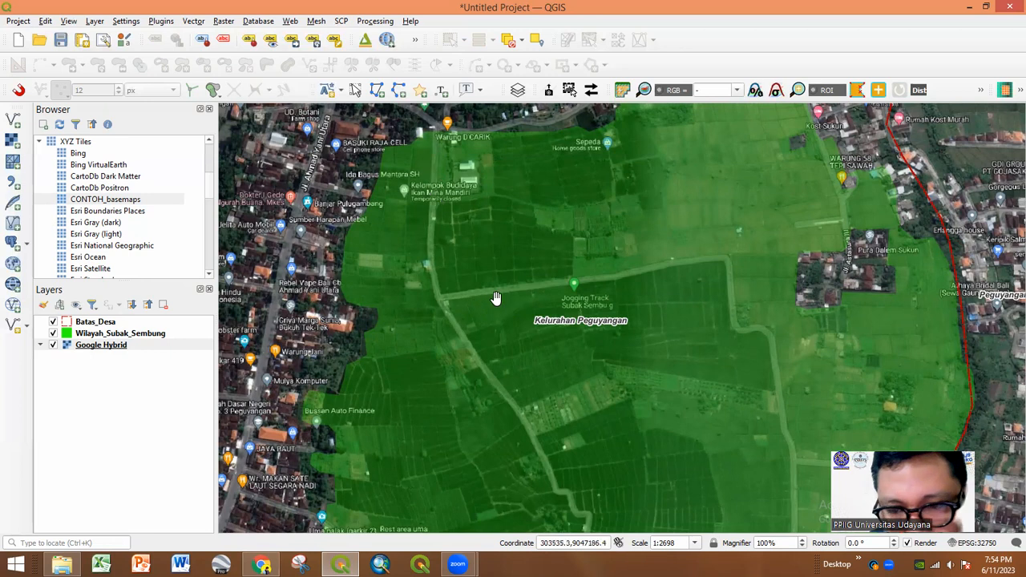
scroll(484, 317, "down", 1)
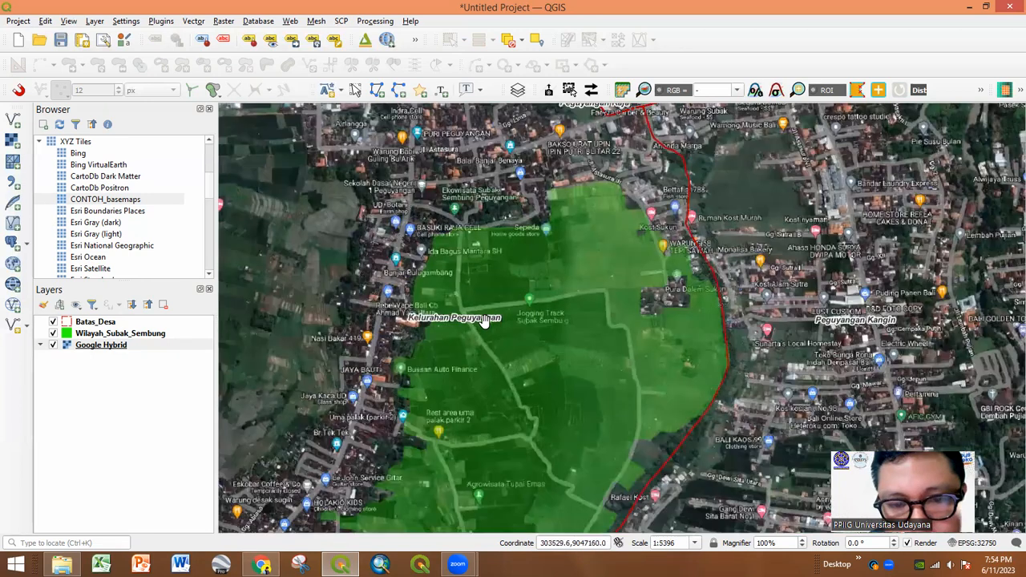
scroll(487, 314, "up", 1)
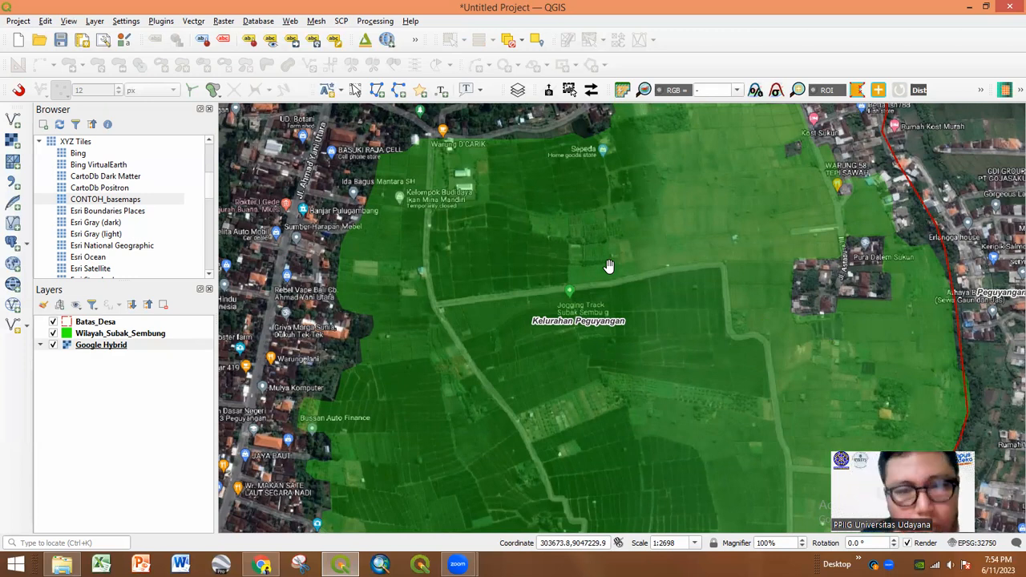
left_click_drag(585, 227, 566, 266)
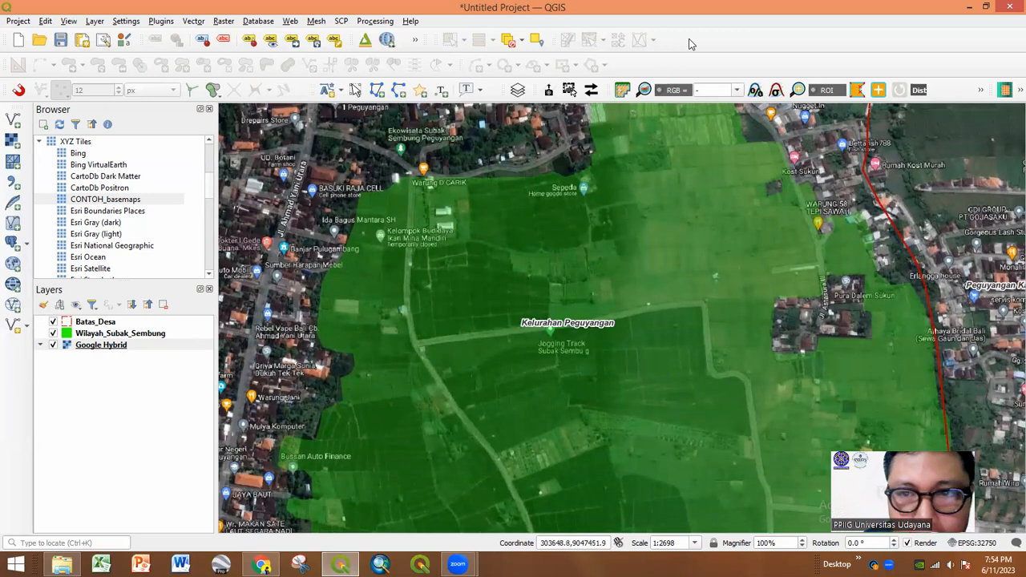
double_click(709, 8)
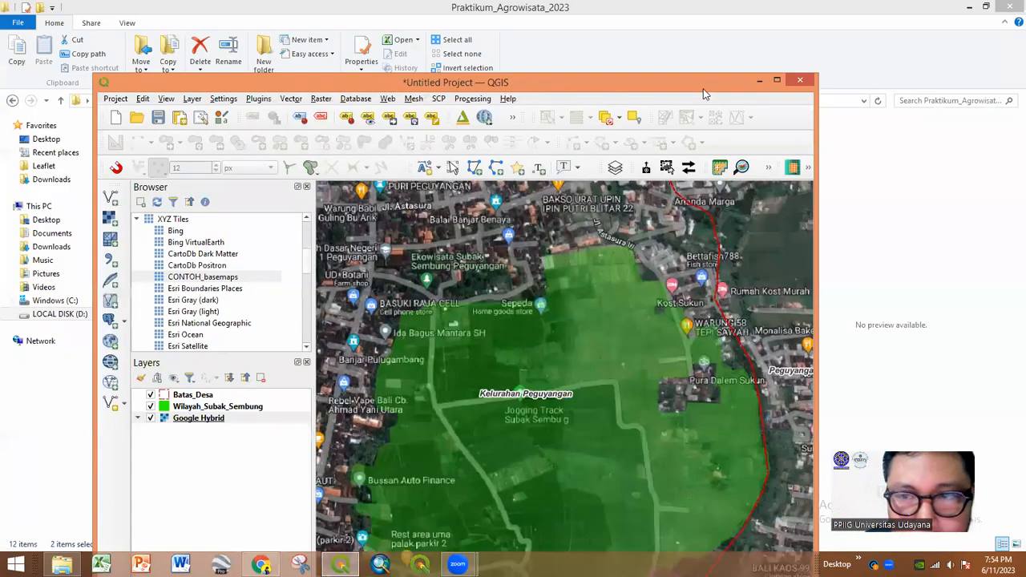
left_click(776, 81)
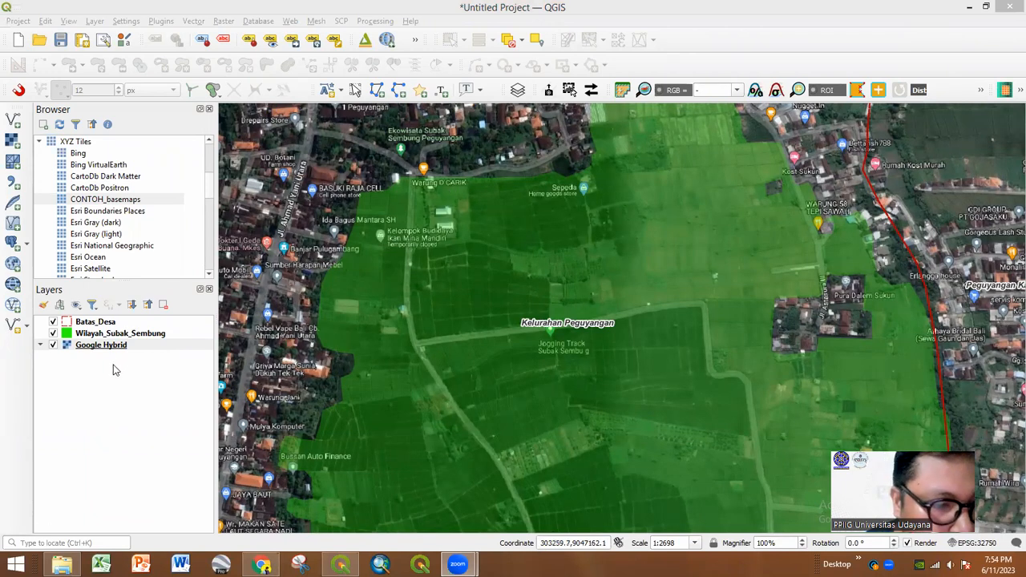
- Start a new shapefile layer with LineString geometry and the project CRS EPSG:32750 - WGS 84 / UTM zone 50S
left_click(163, 22)
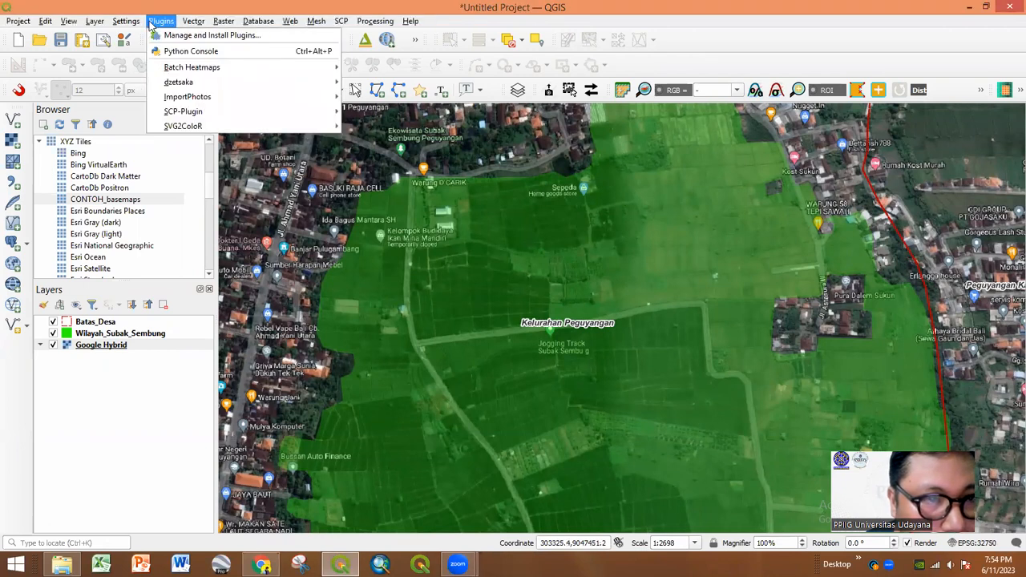
mouse_move(93, 22)
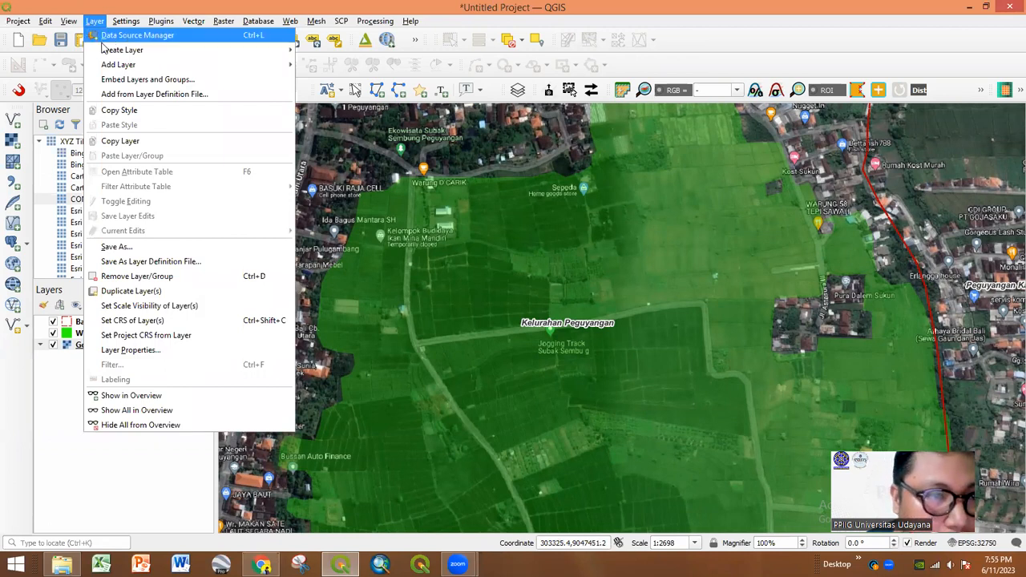
mouse_move(104, 52)
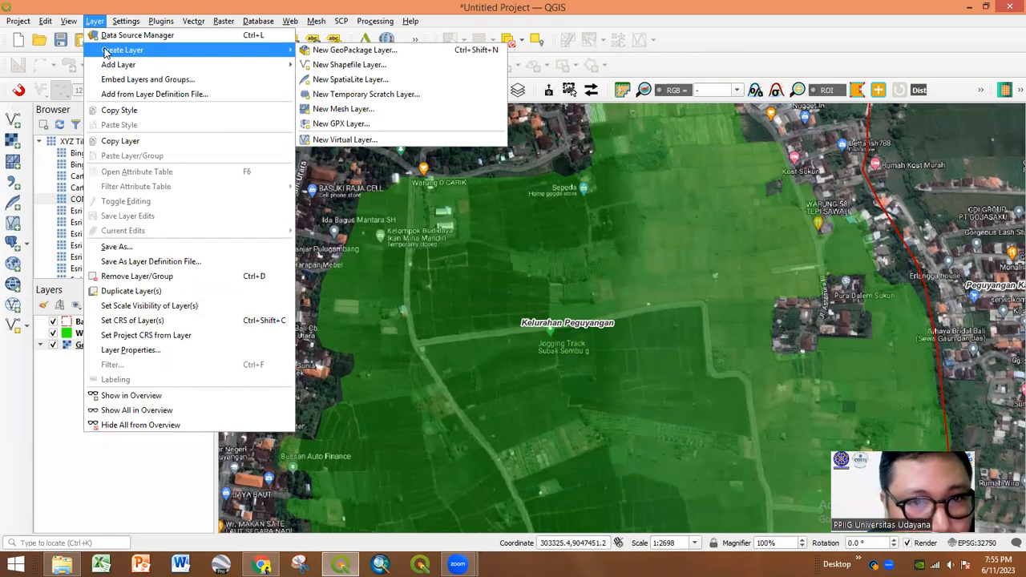
left_click(333, 71)
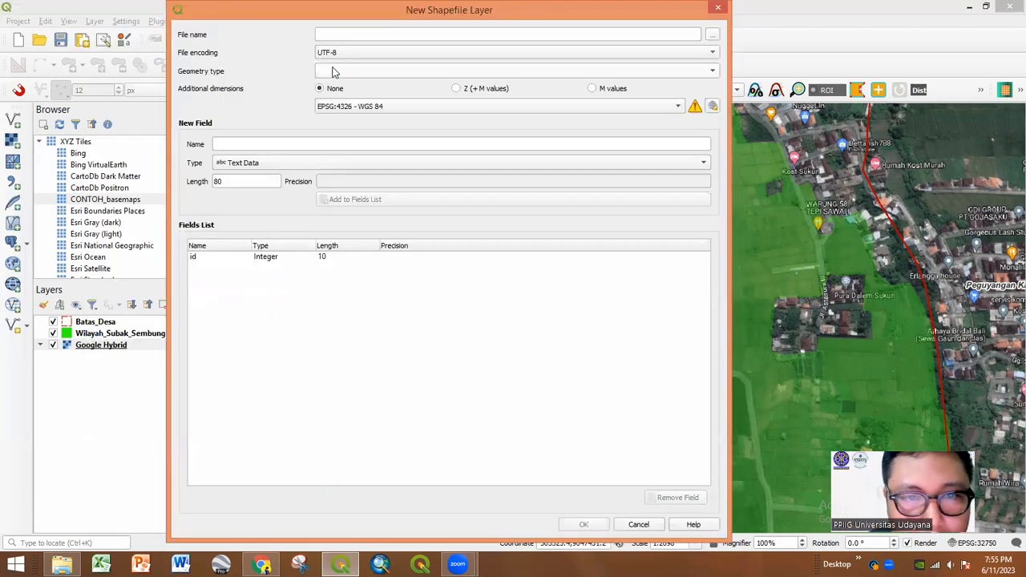
left_click_drag(318, 15, 284, 69)
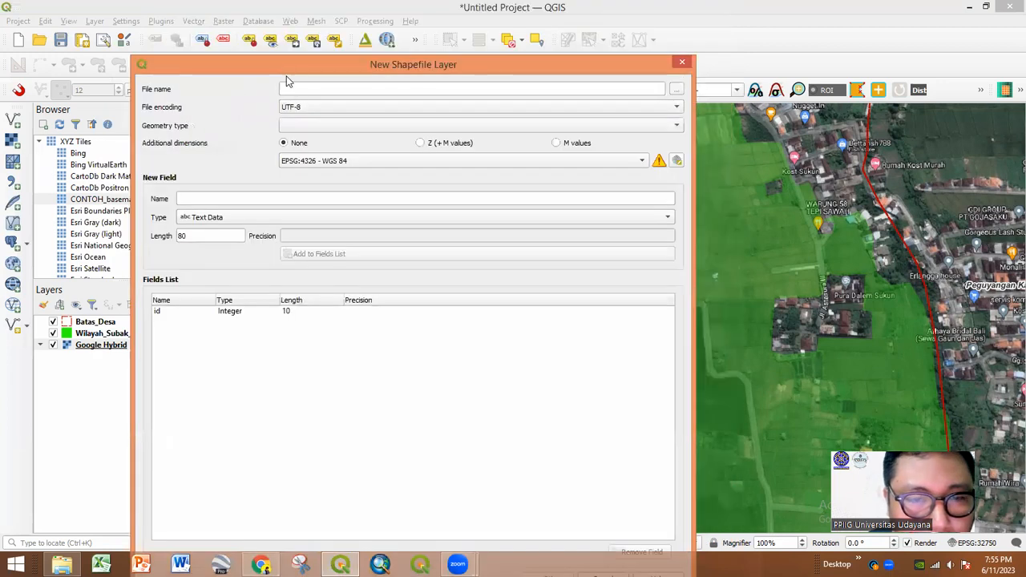
left_click(323, 160)
left_click(324, 160)
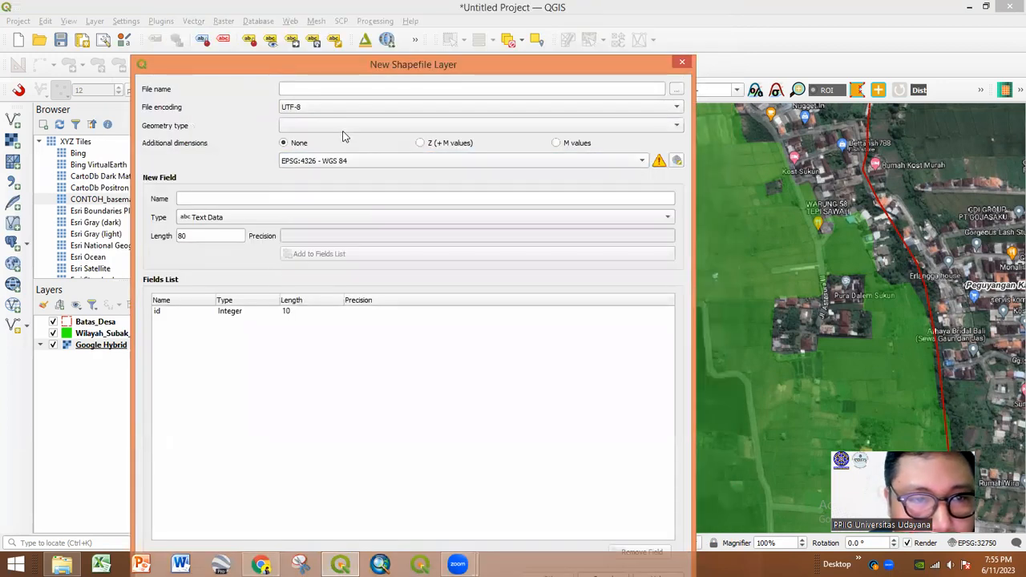
left_click(346, 127)
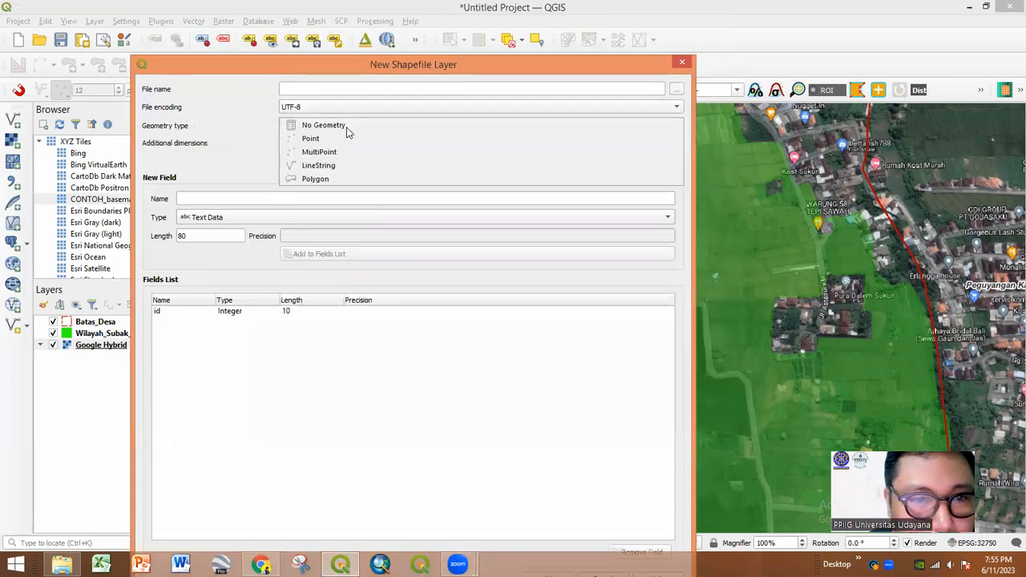
left_click(330, 167)
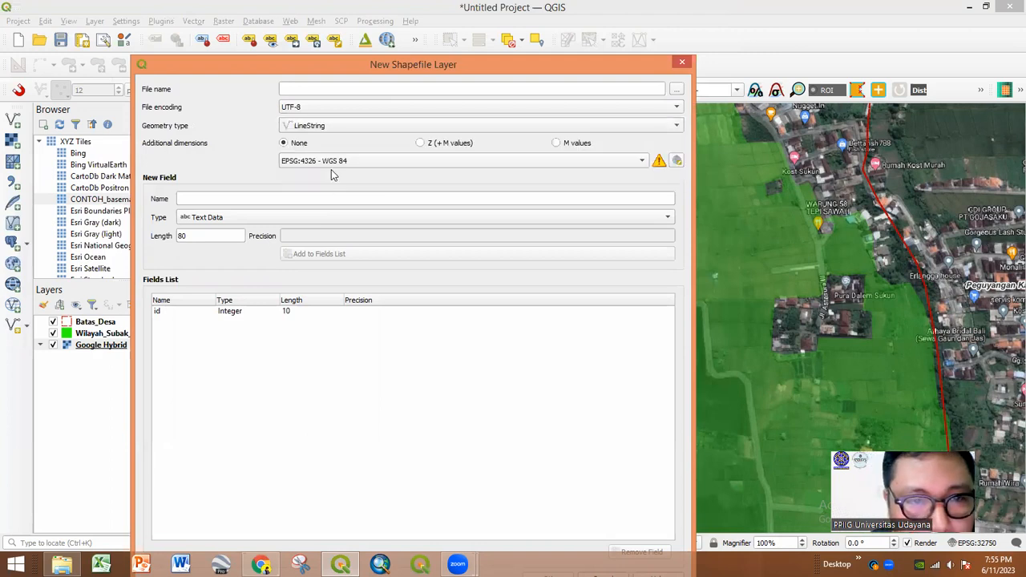
left_click(353, 165)
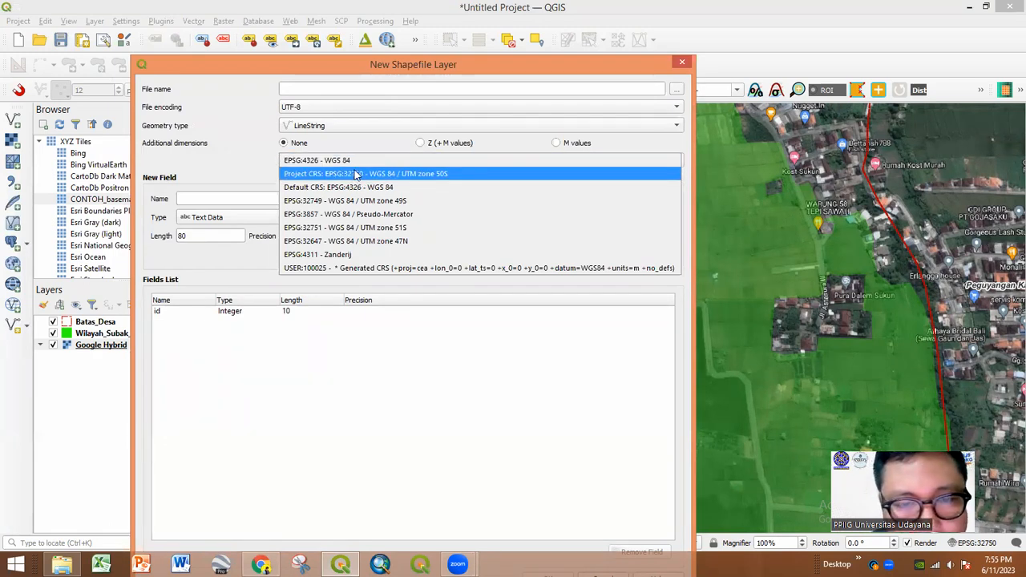
left_click(357, 174)
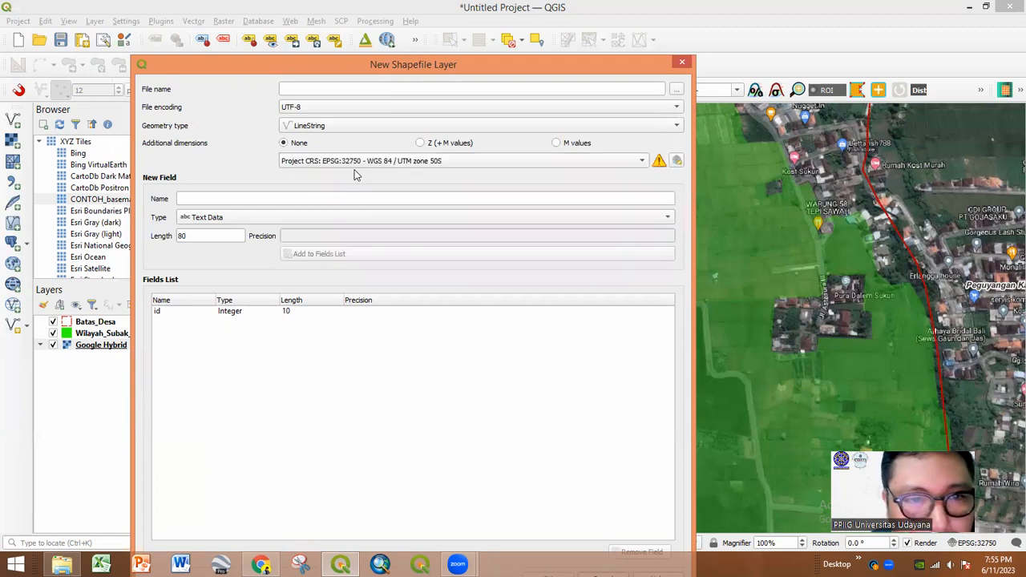
- Set the new line shapefile to be stored in the Praktikum_Agrowisata_2023 folder under the file name Jogging_Track
left_click(677, 89)
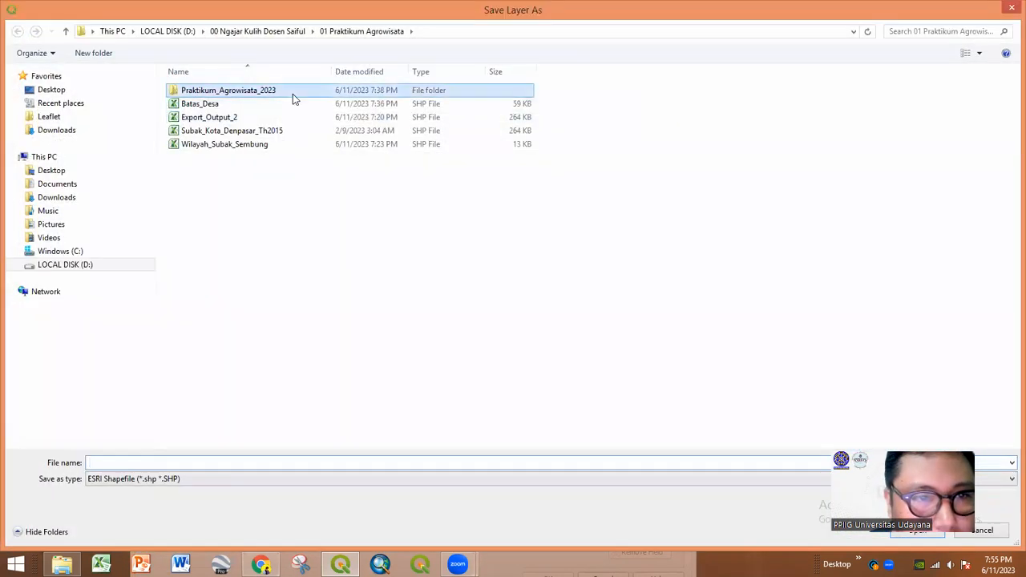
double_click(292, 94)
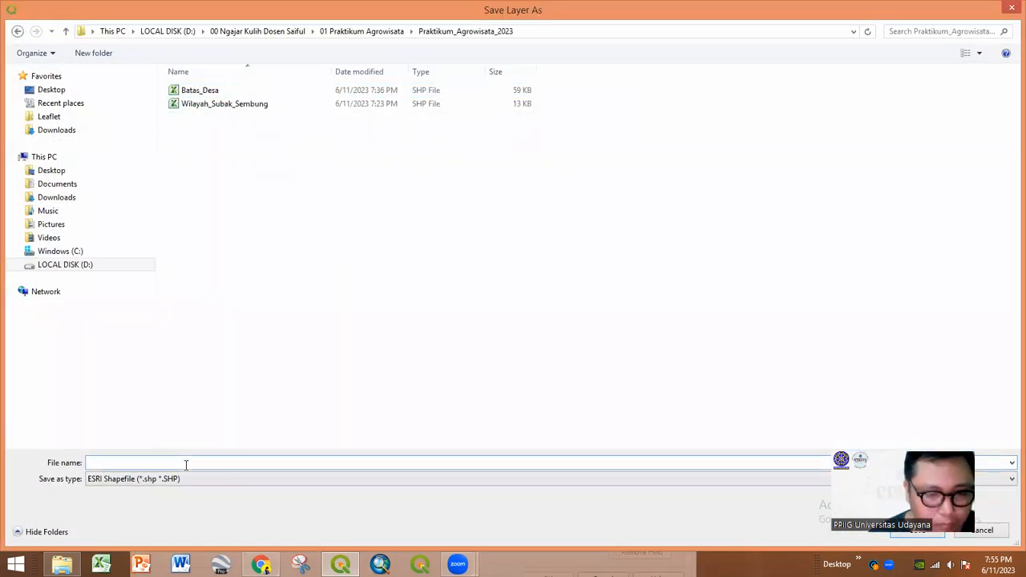
type("loging")
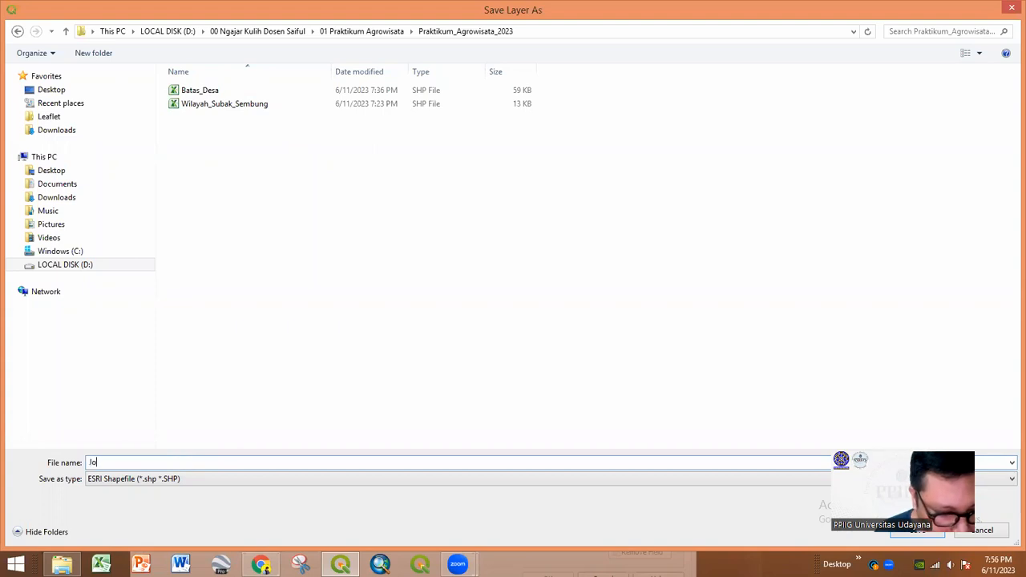
type("_")
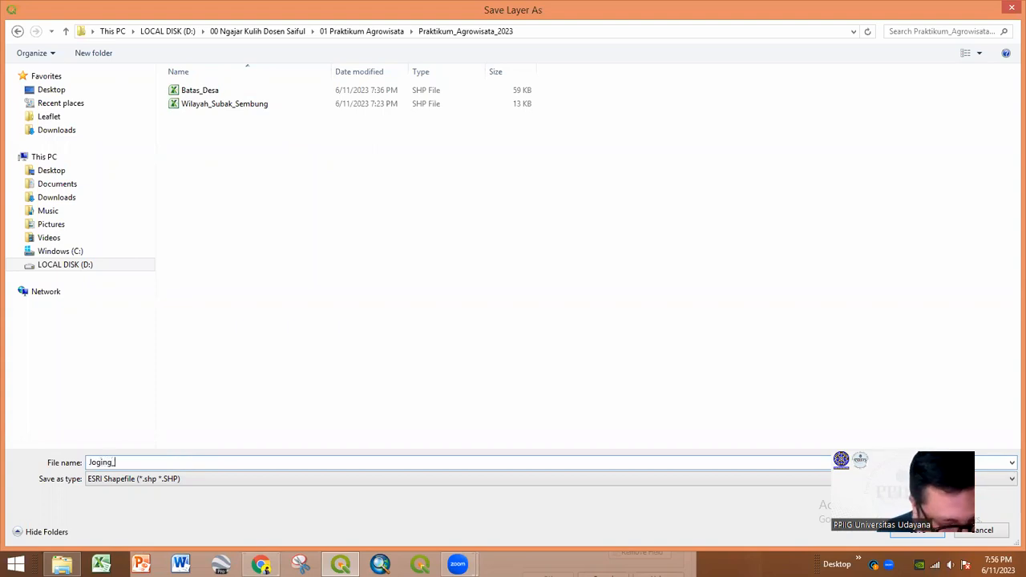
type("Track")
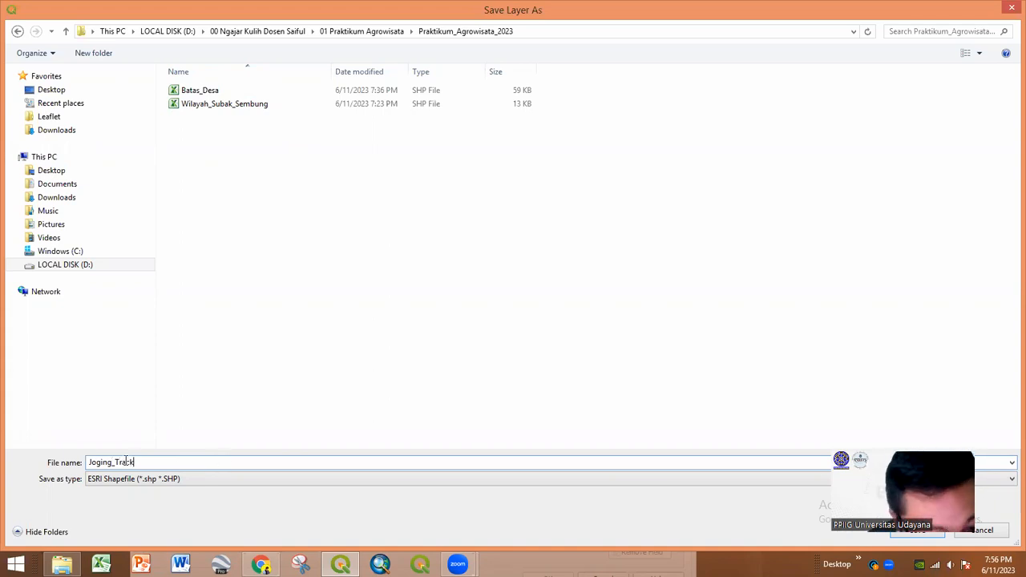
left_click_drag(160, 463, 90, 463)
left_click(97, 463)
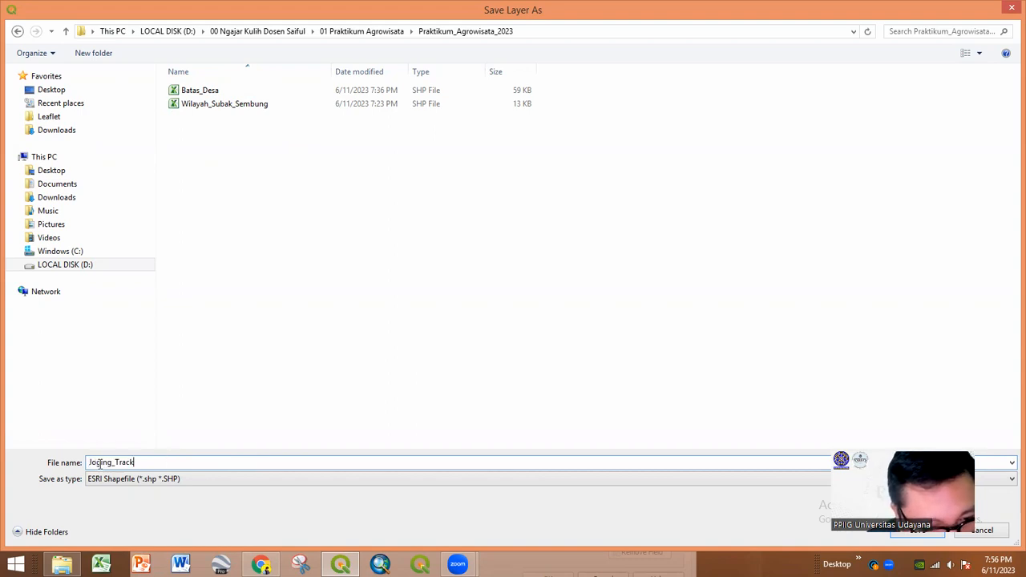
type("g")
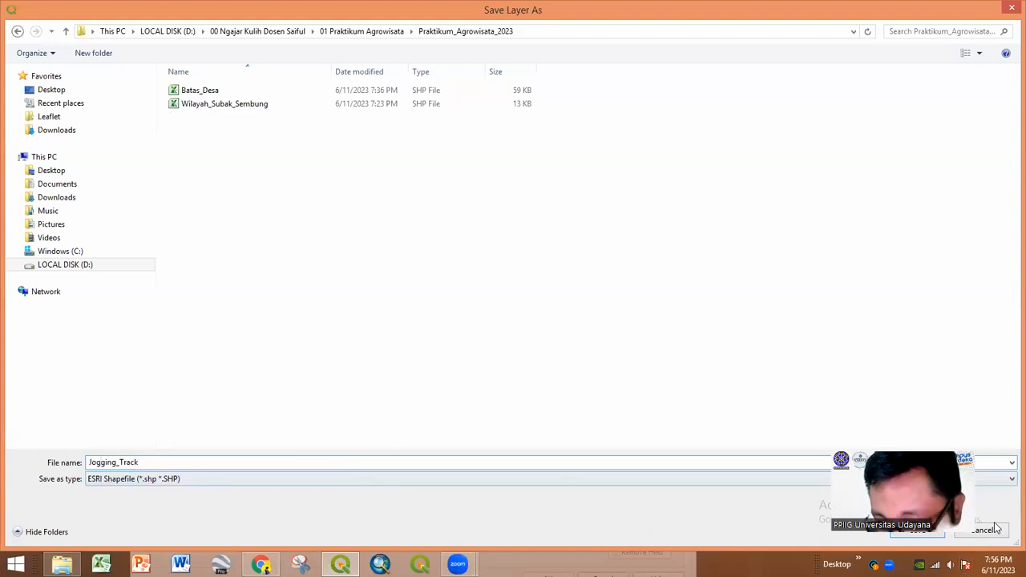
left_click(916, 530)
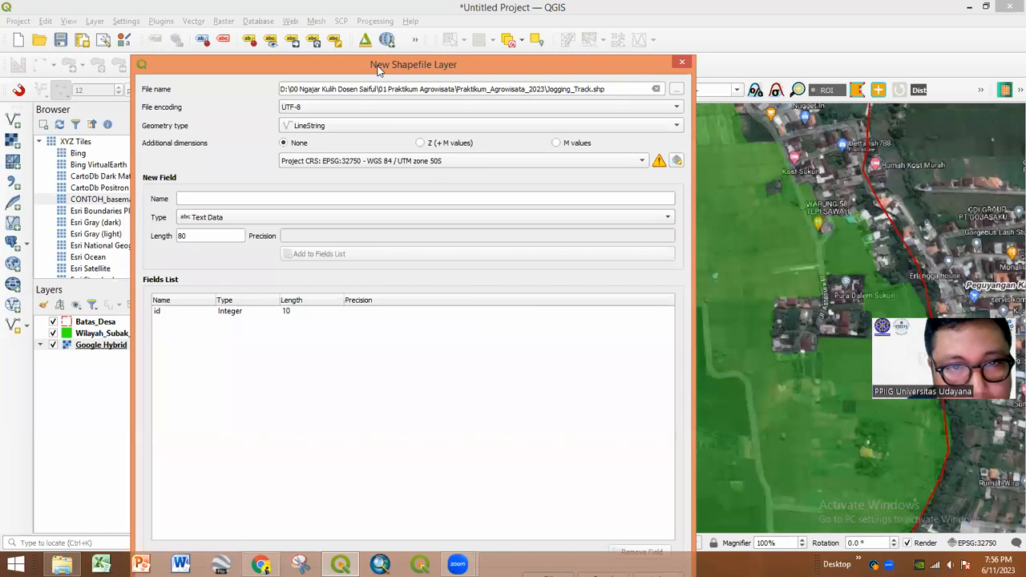
- Change the line shapefile's file name to Jogging_Track_LN and create the layer
left_click_drag(378, 66, 355, 119)
left_click(648, 143)
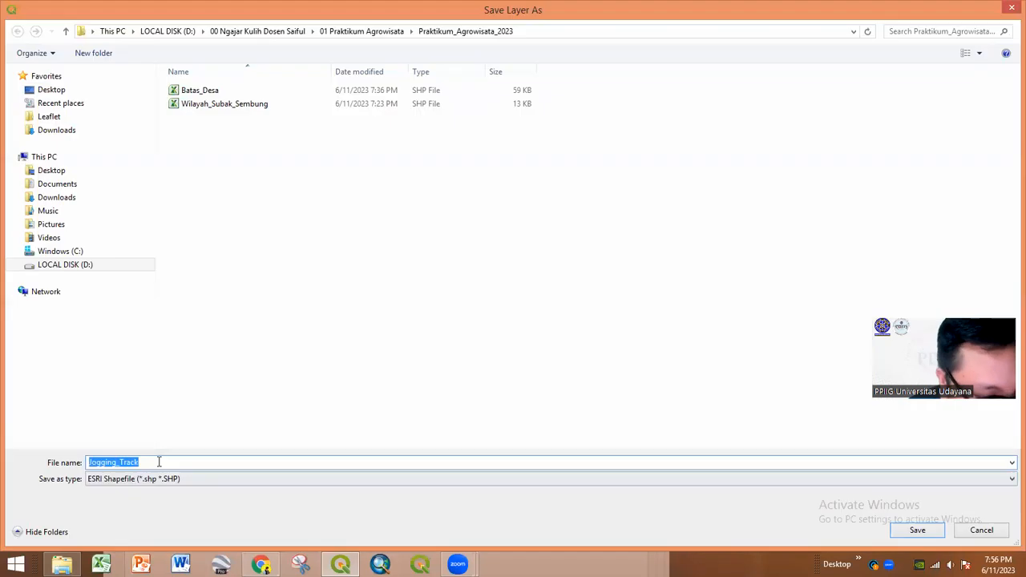
left_click(159, 462)
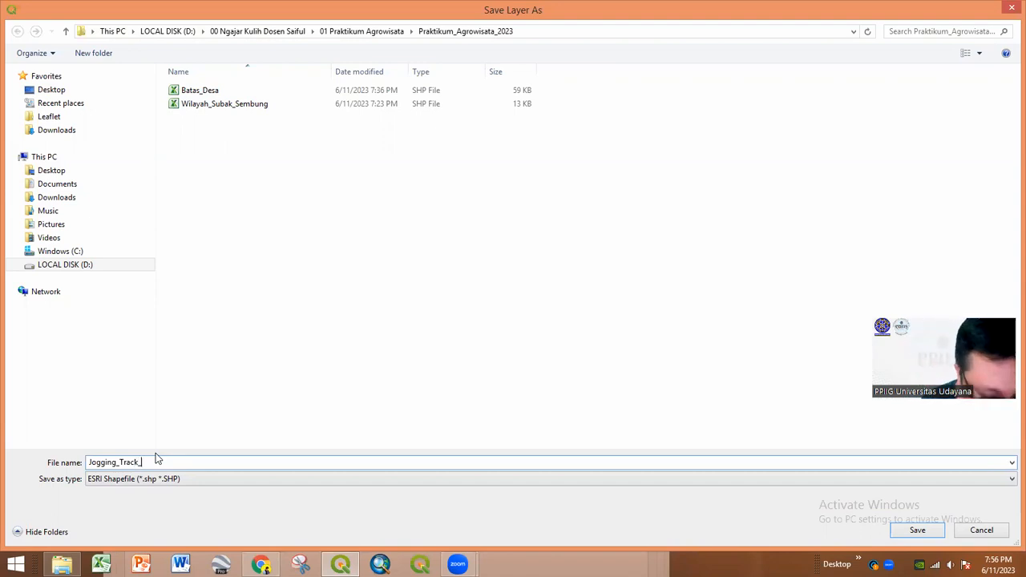
type("LN")
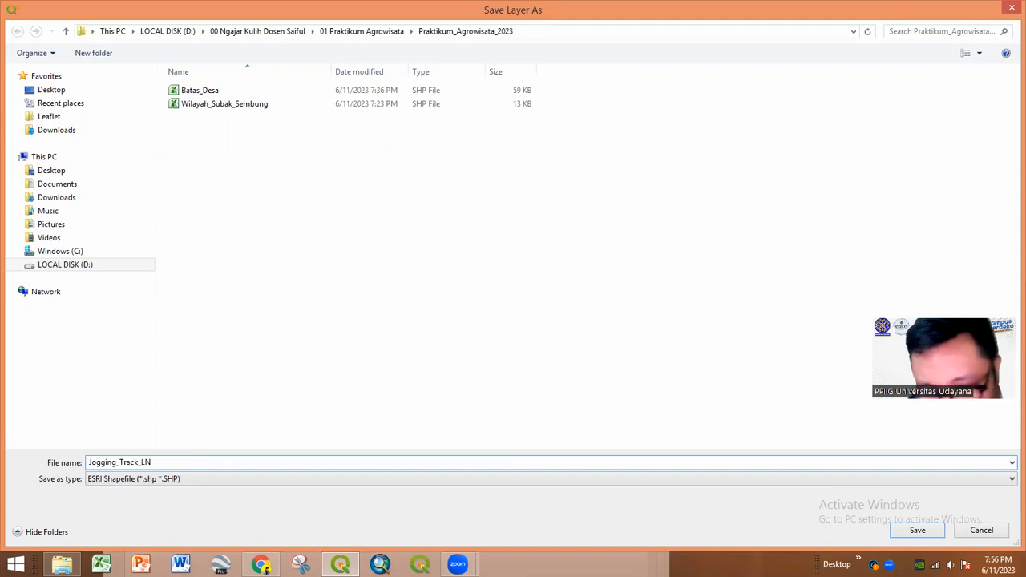
left_click(906, 529)
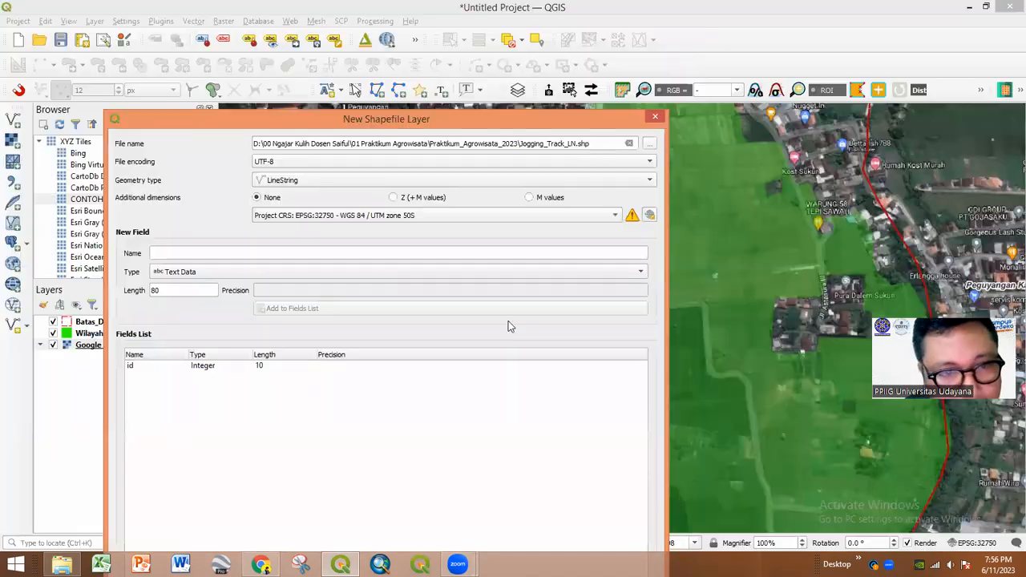
left_click_drag(284, 113, 287, 15)
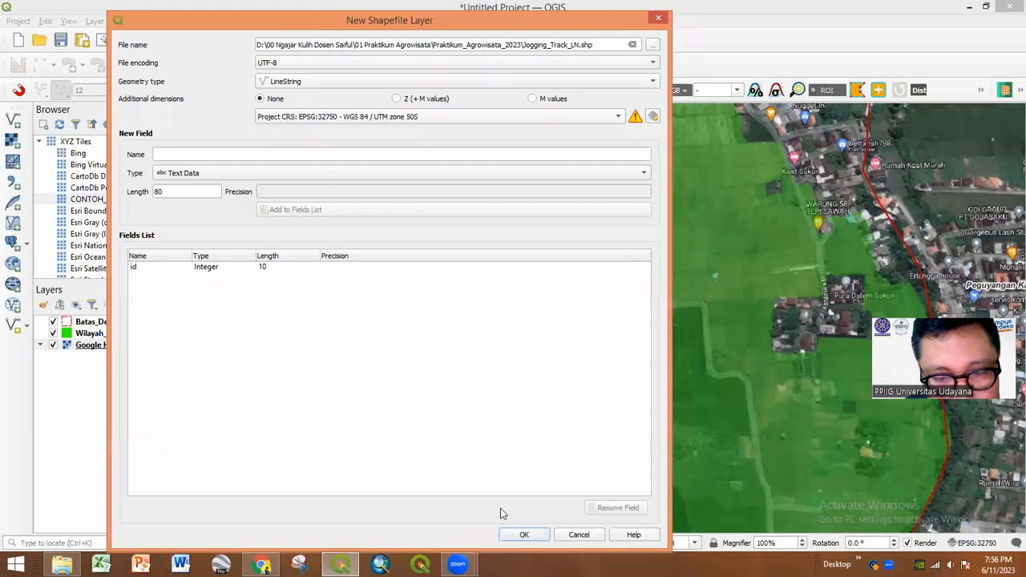
left_click(521, 534)
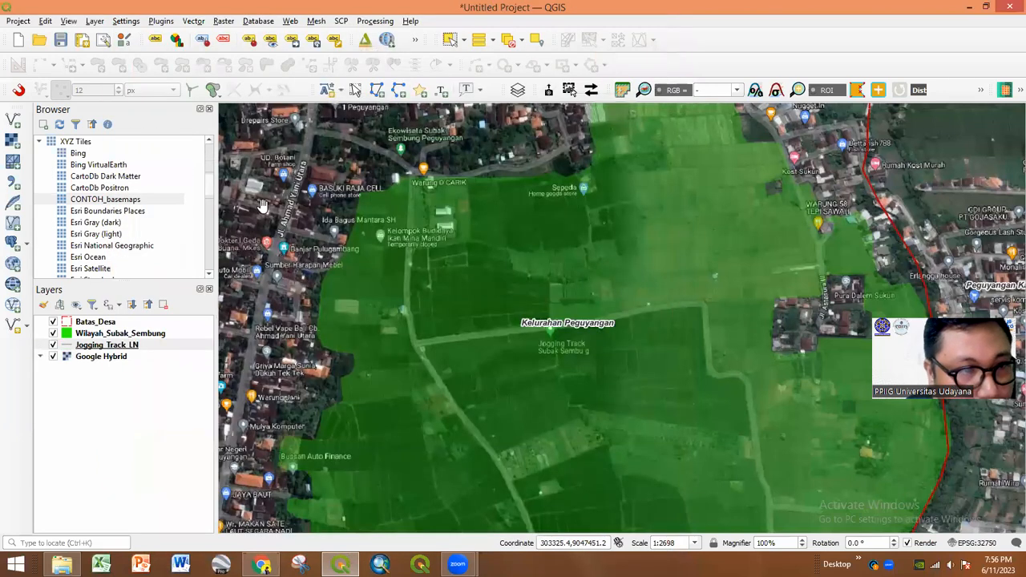
- Start another new shapefile layer and set its geometry type to Point
left_click(94, 21)
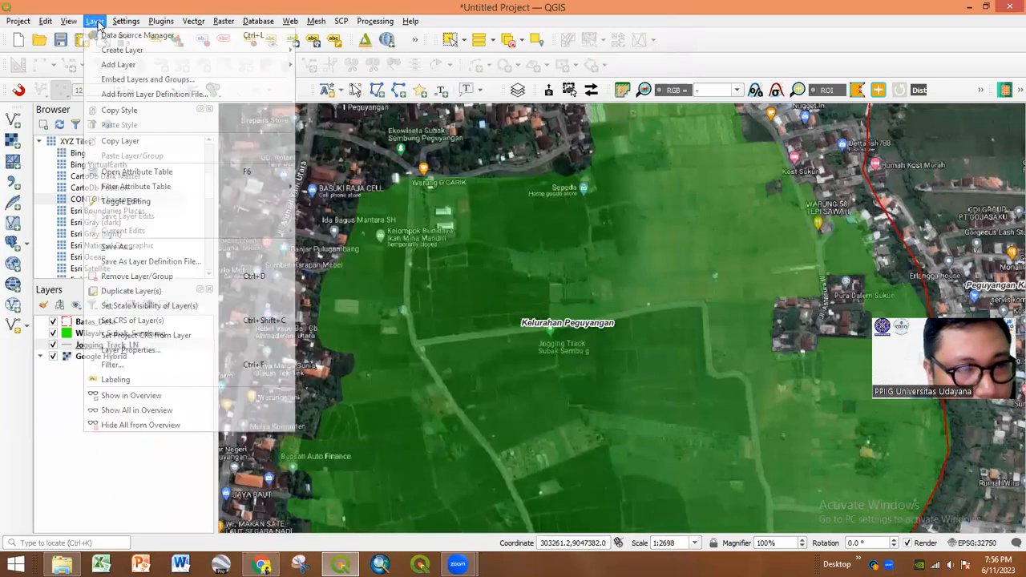
mouse_move(113, 51)
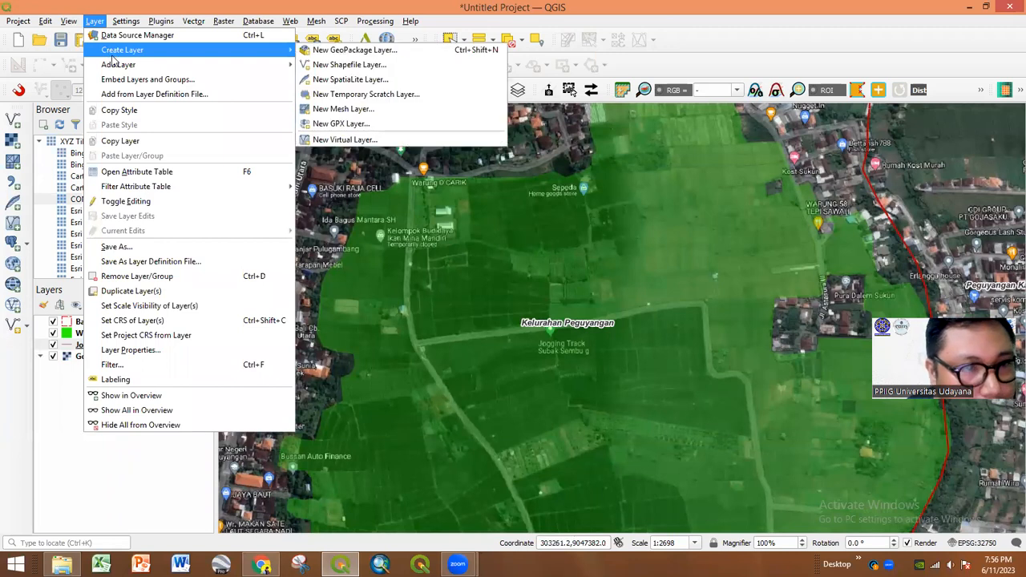
left_click(325, 66)
left_click(348, 82)
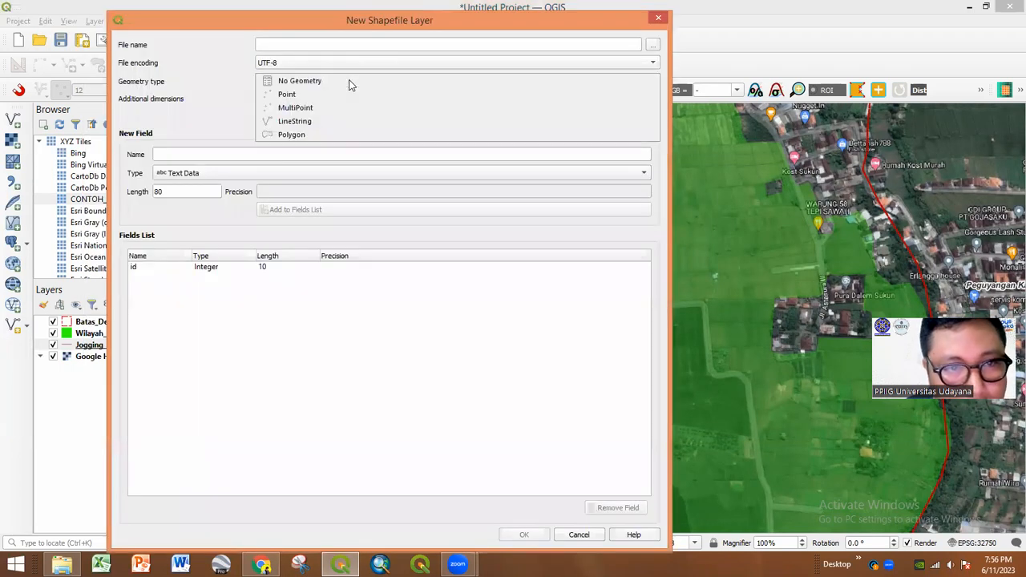
left_click(337, 95)
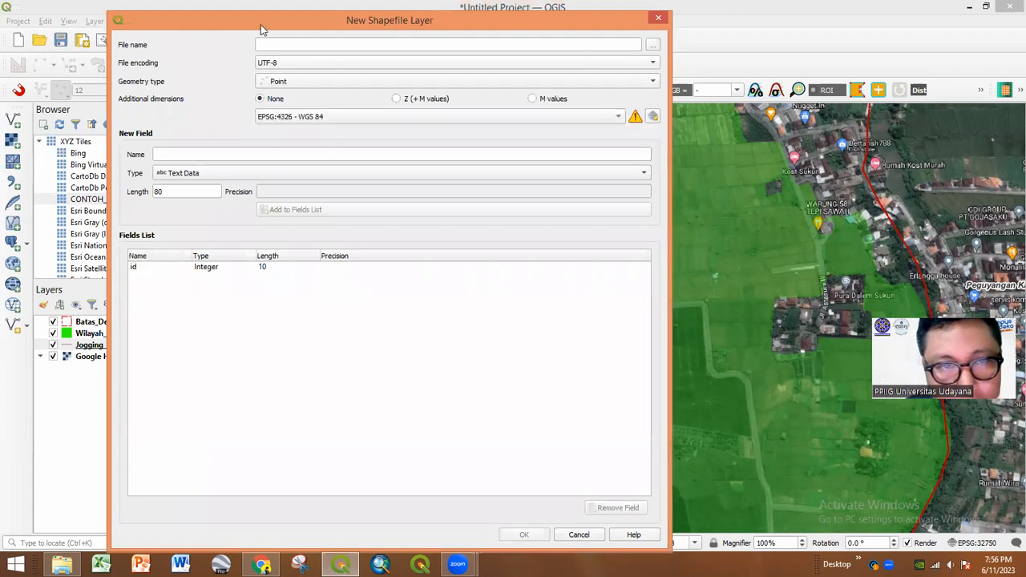
- Name the point shapefile Lokasi_Penunjang_PT in the Praktikum_Agrowisata_2023 folder and create the layer
left_click_drag(230, 27, 222, 49)
left_click(645, 70)
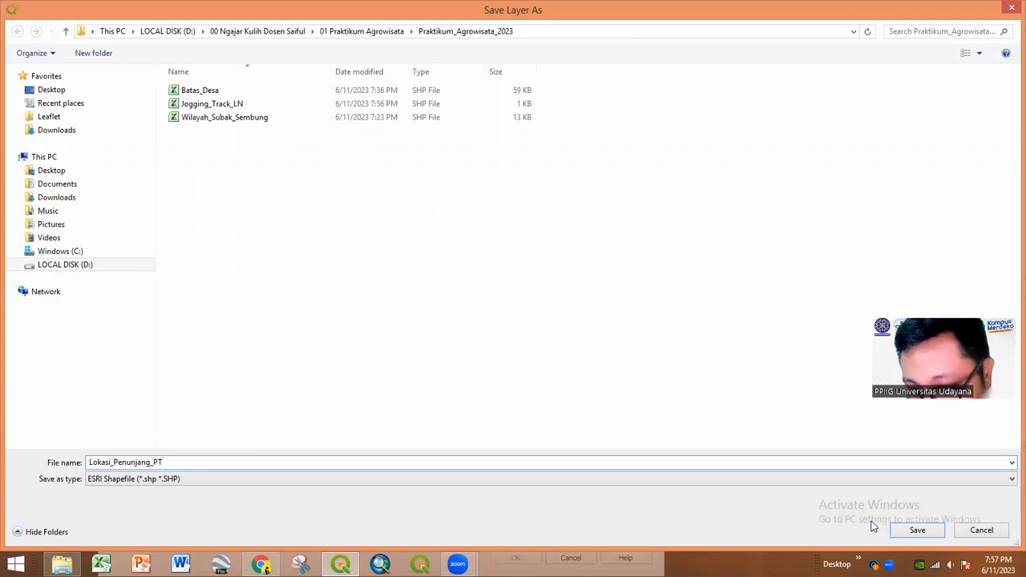
left_click(917, 530)
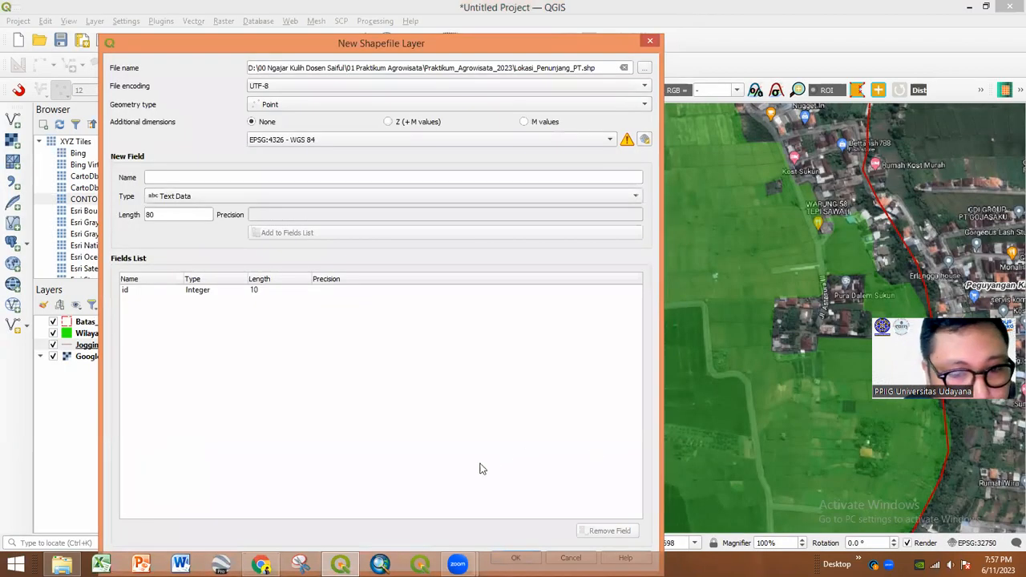
left_click_drag(374, 46, 374, 13)
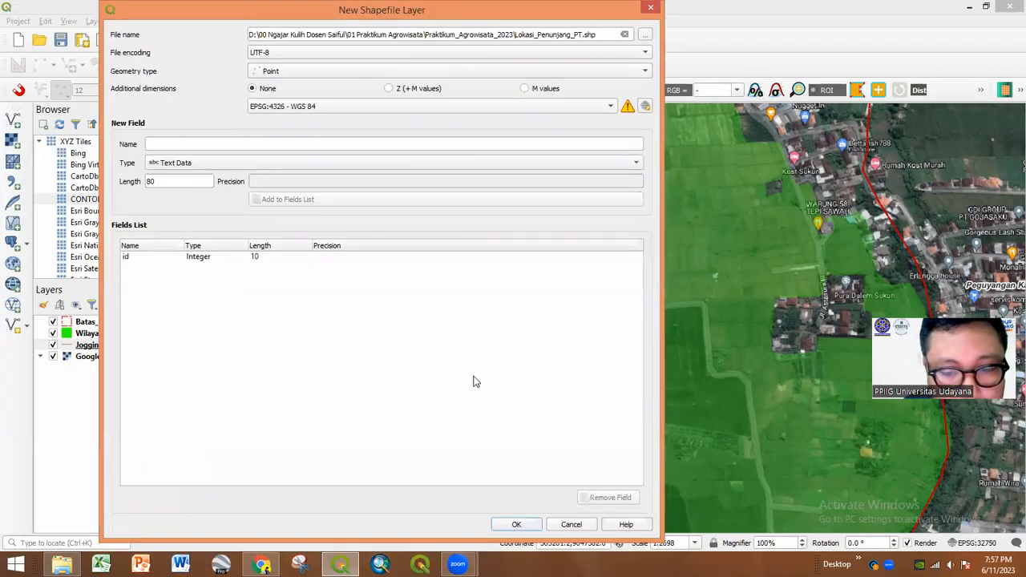
left_click(516, 524)
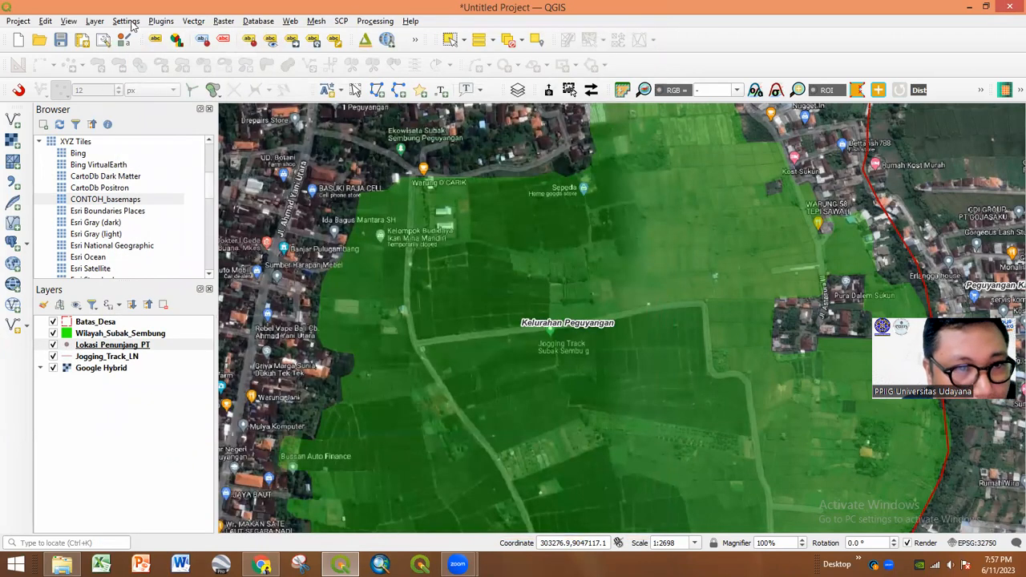
- Start another new shapefile layer and set its geometry type to Polygon
left_click(193, 21)
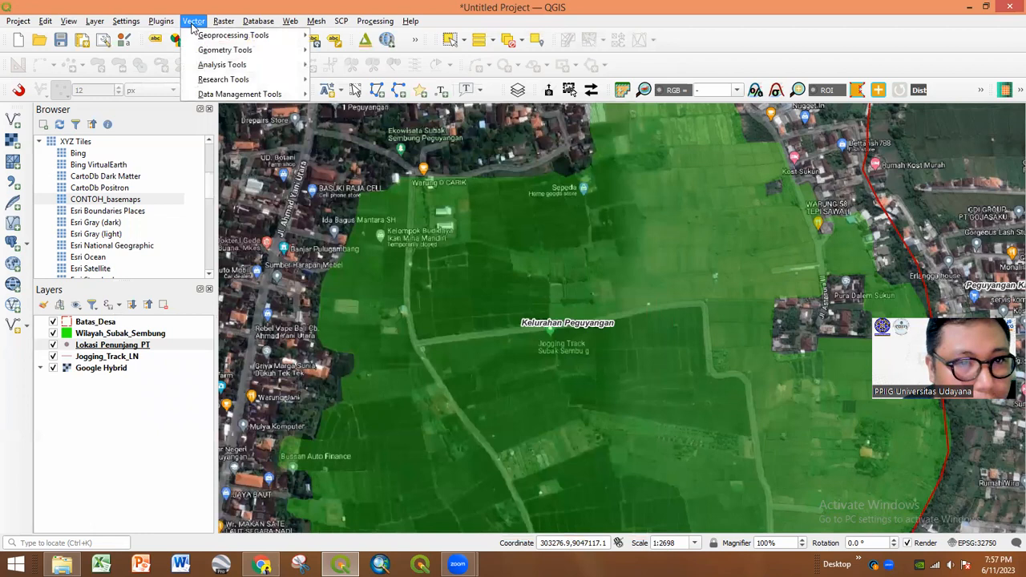
mouse_move(95, 22)
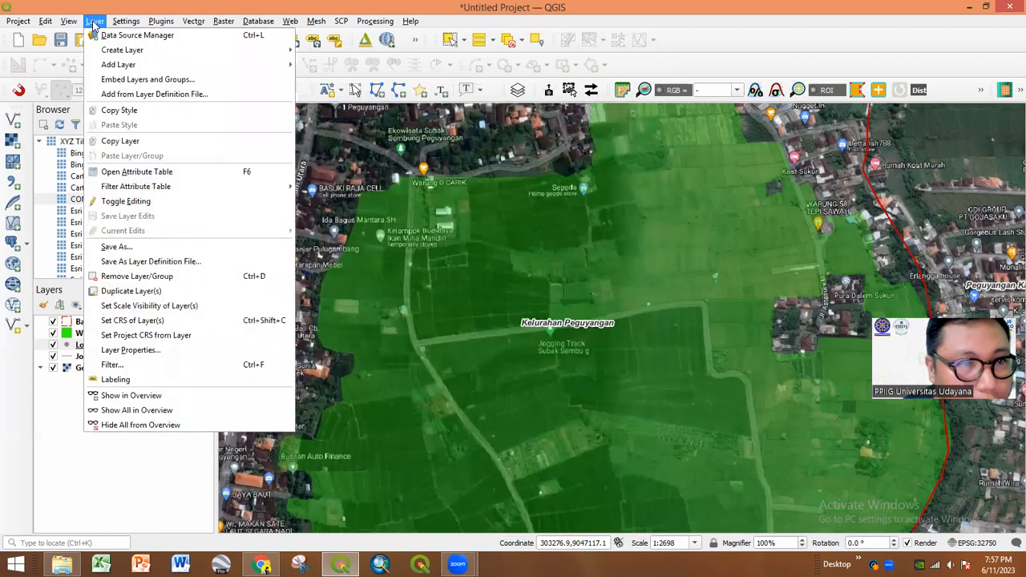
mouse_move(112, 50)
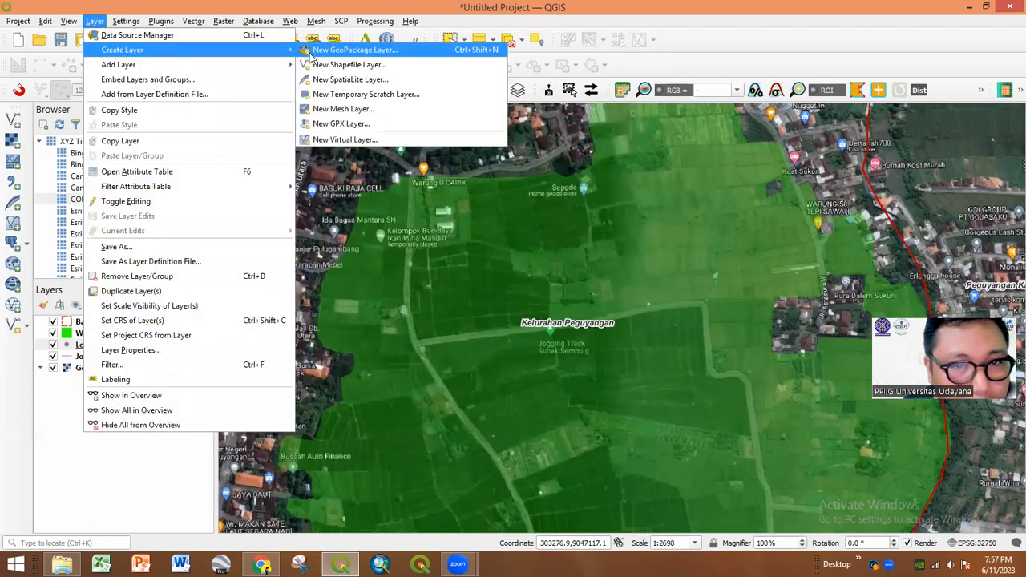
left_click(336, 65)
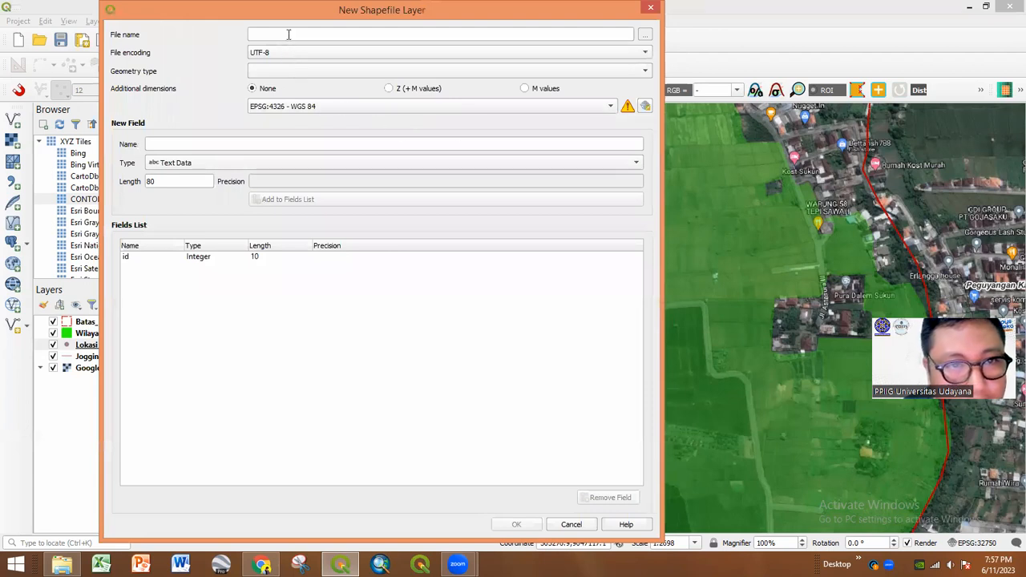
left_click_drag(267, 18, 269, 68)
left_click(287, 120)
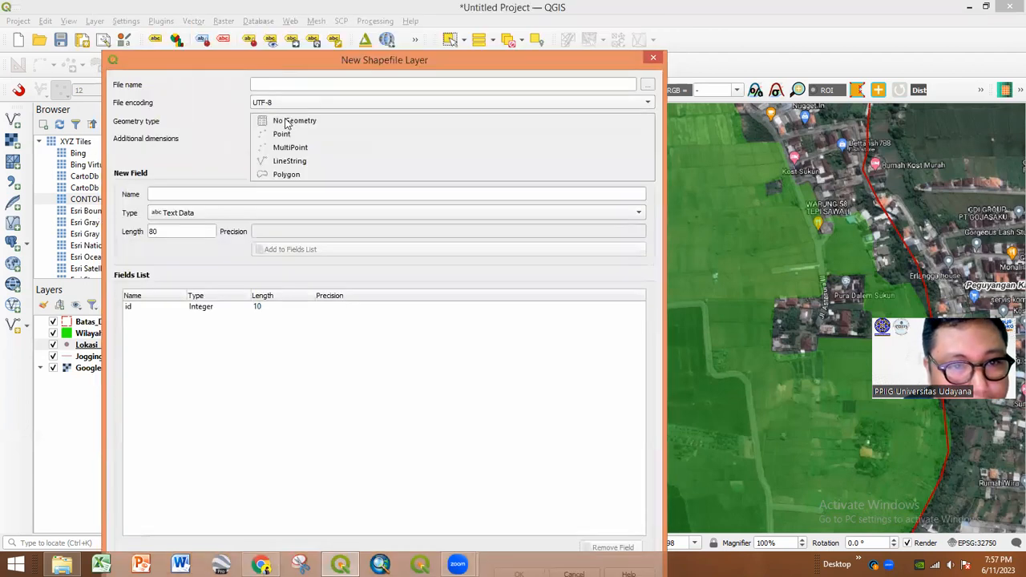
left_click(295, 176)
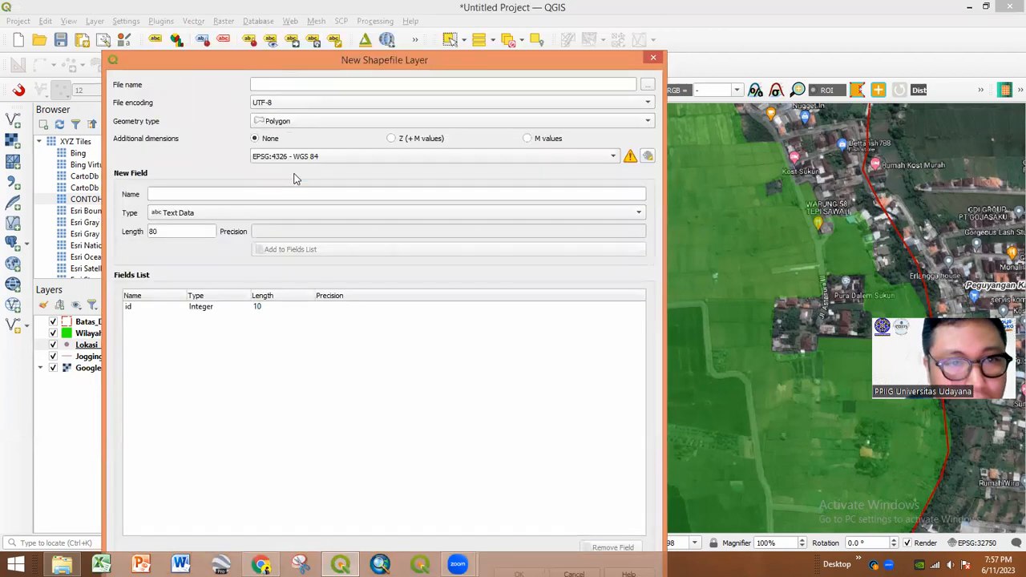
- Set the polygon shapefile to be stored in the Praktikum_Agrowisata_2023 folder under the file name Wilayah_Pengembangan_AR
left_click(649, 87)
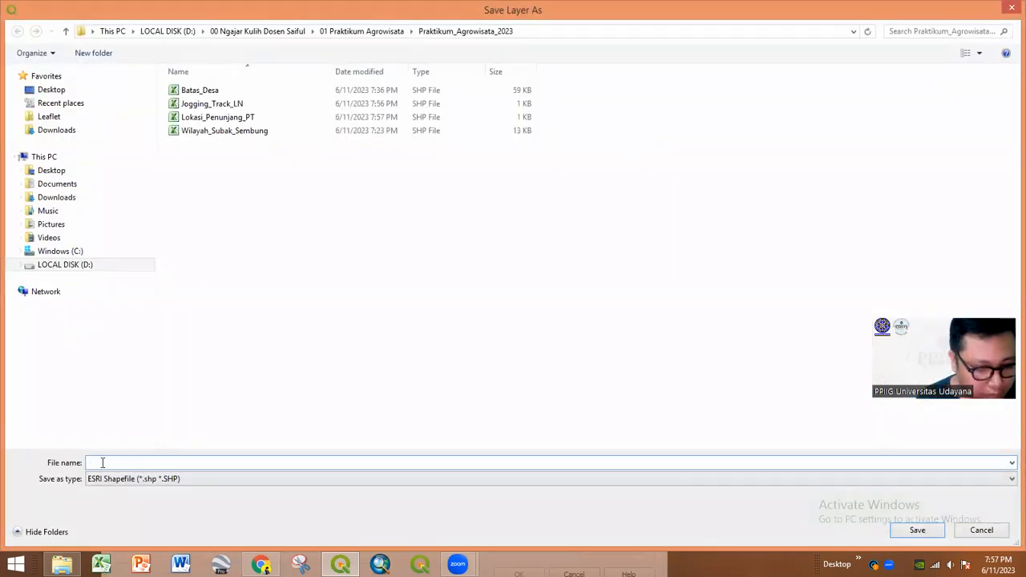
type("Wilayah")
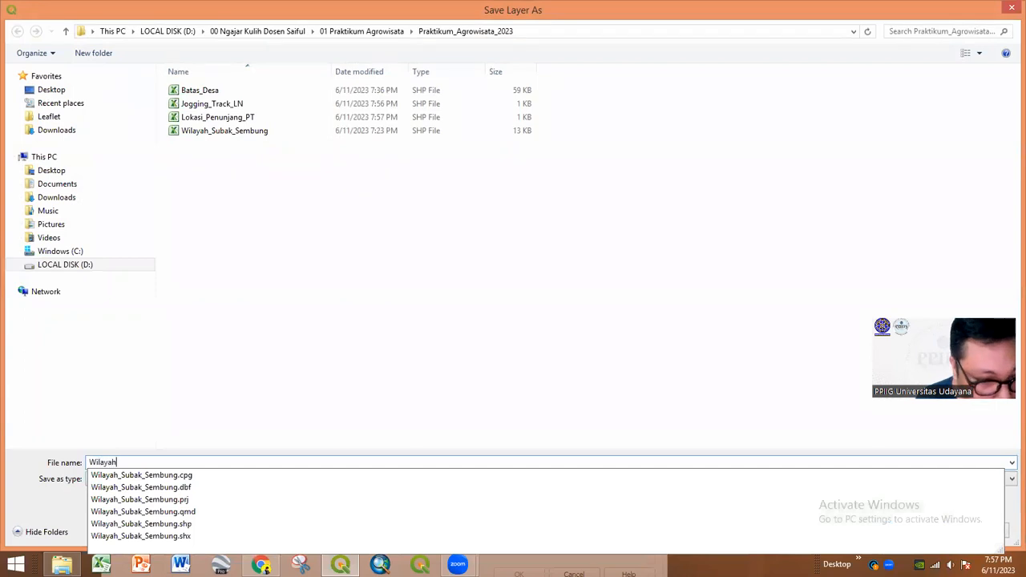
type("_Pengembangan_AR")
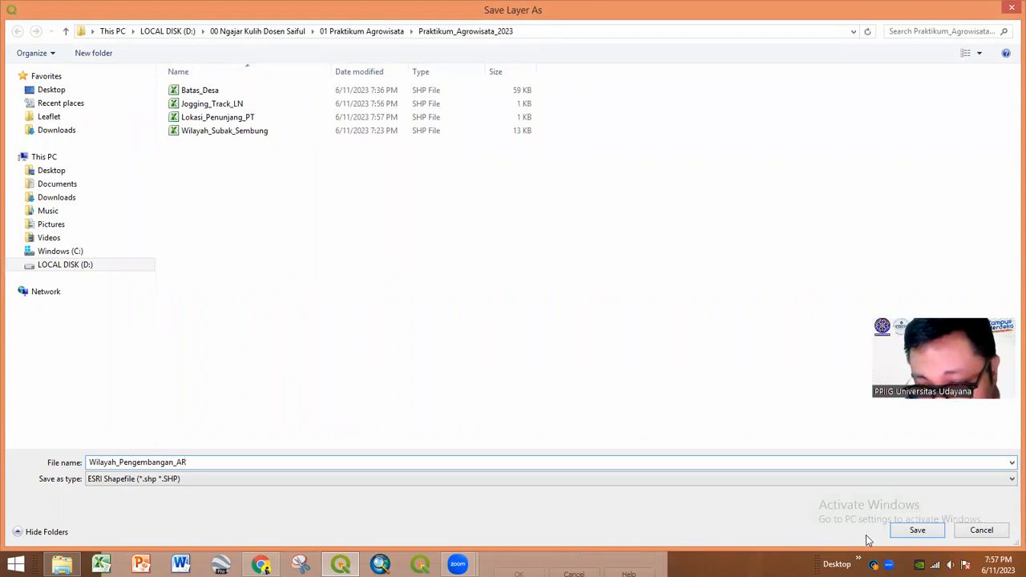
left_click(917, 530)
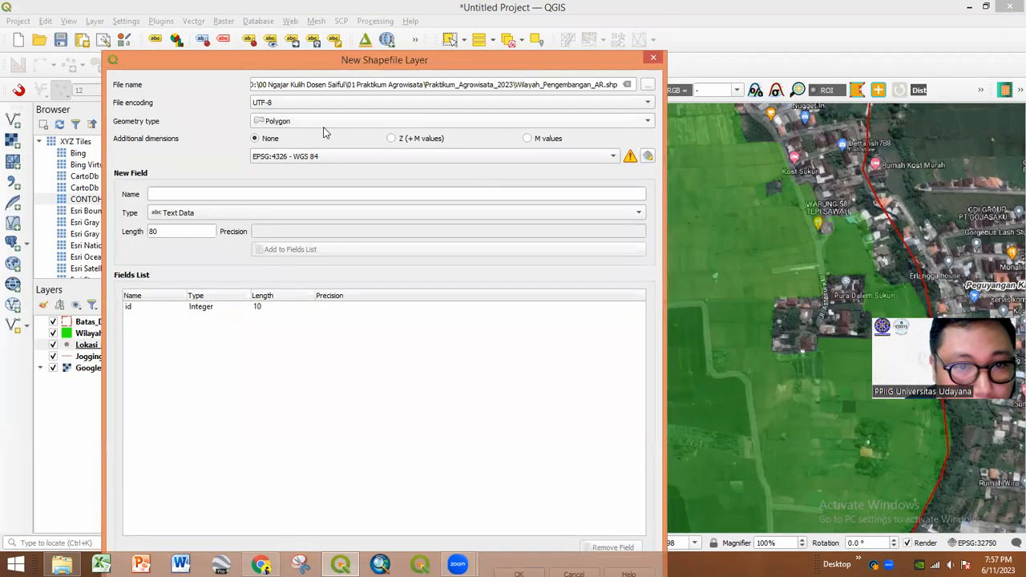
- Set the polygon shapefile's CRS to the project CRS, EPSG:32750 - WGS 84 / UTM zone 50S, and create the layer
left_click(304, 157)
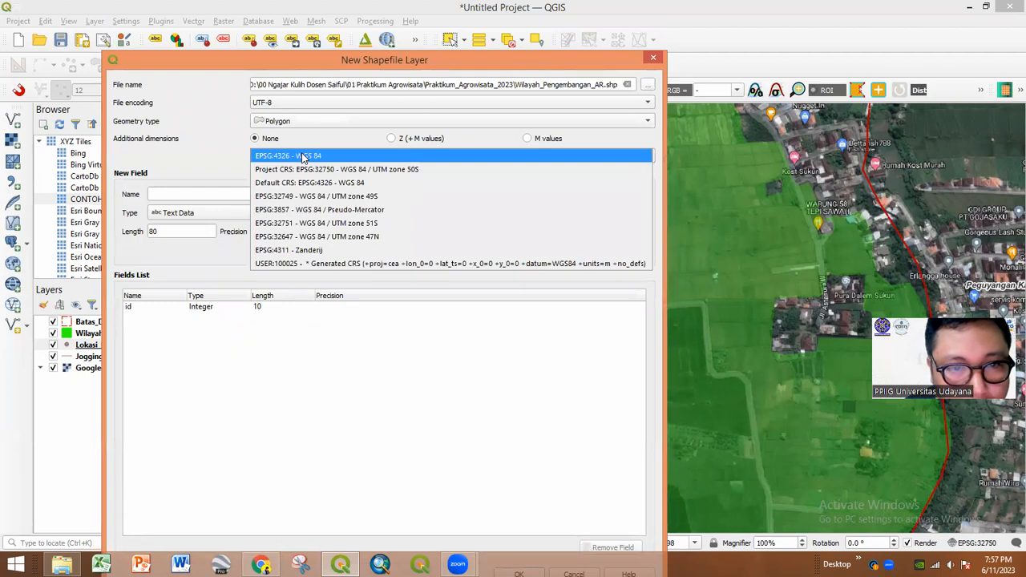
left_click(303, 169)
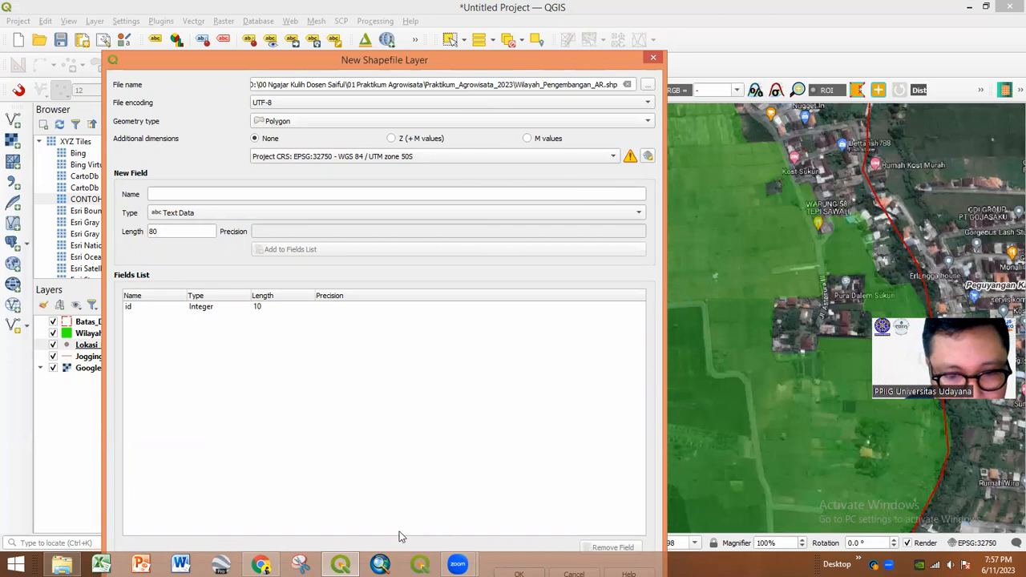
left_click_drag(395, 66, 395, 21)
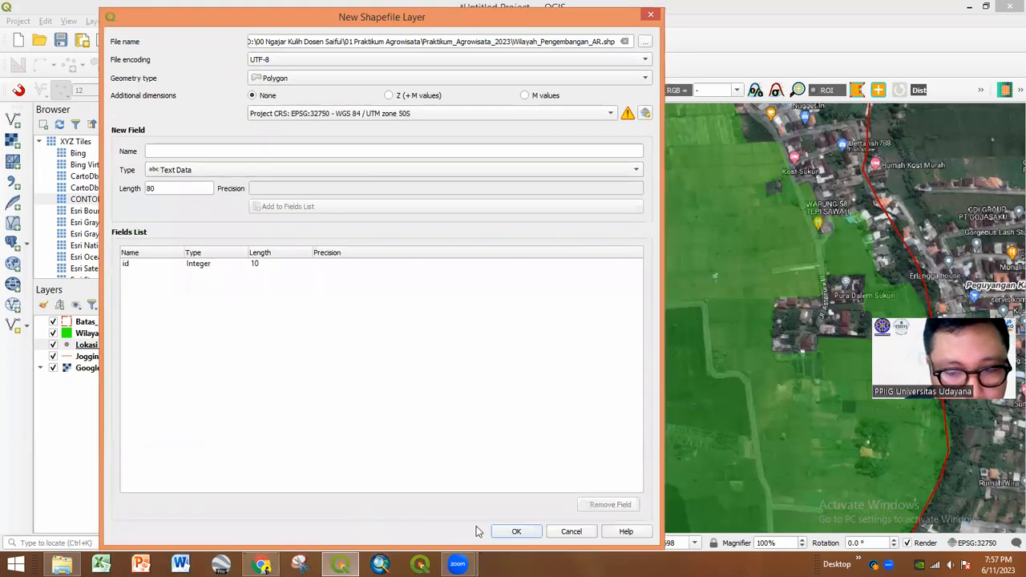
left_click(505, 533)
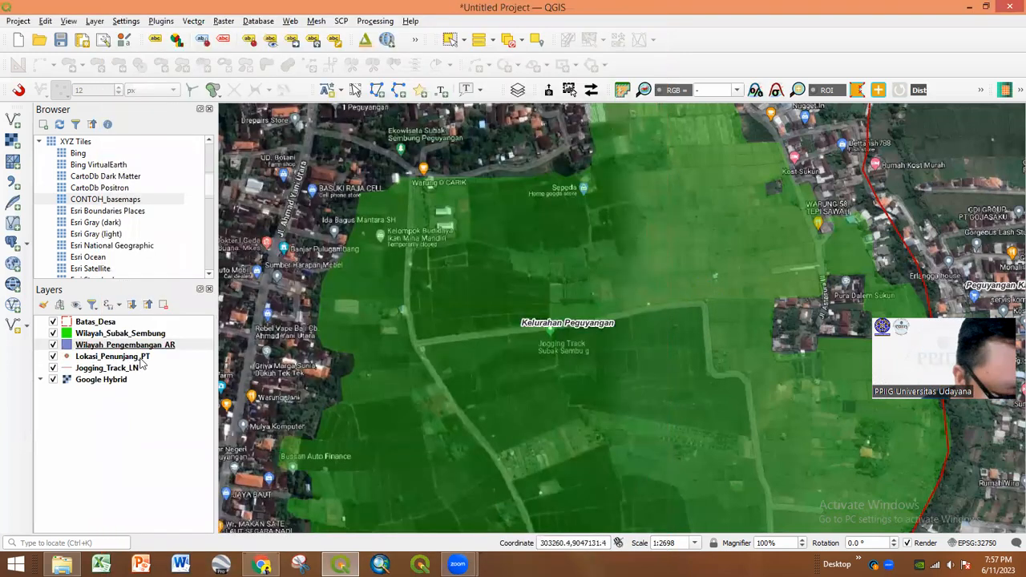
- Reorder the layers so Lokasi_Penunjang_PT, Jogging_Track_LN and Wilayah_Pengembangan_AR lie above Batas_Desa and Wilayah_Subak_Sembung
left_click_drag(658, 321, 613, 321)
scroll(613, 321, "down", 1)
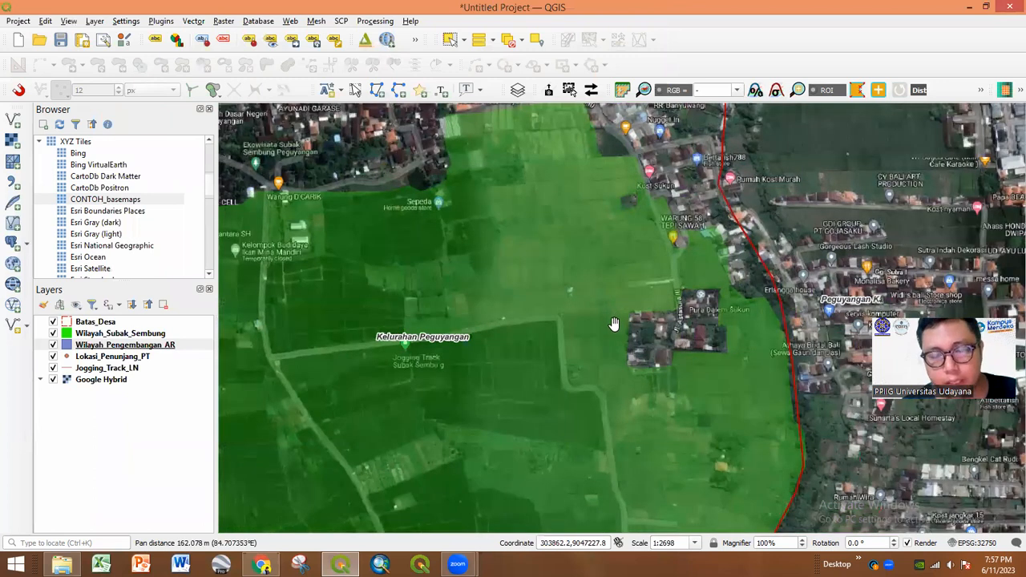
left_click(90, 356)
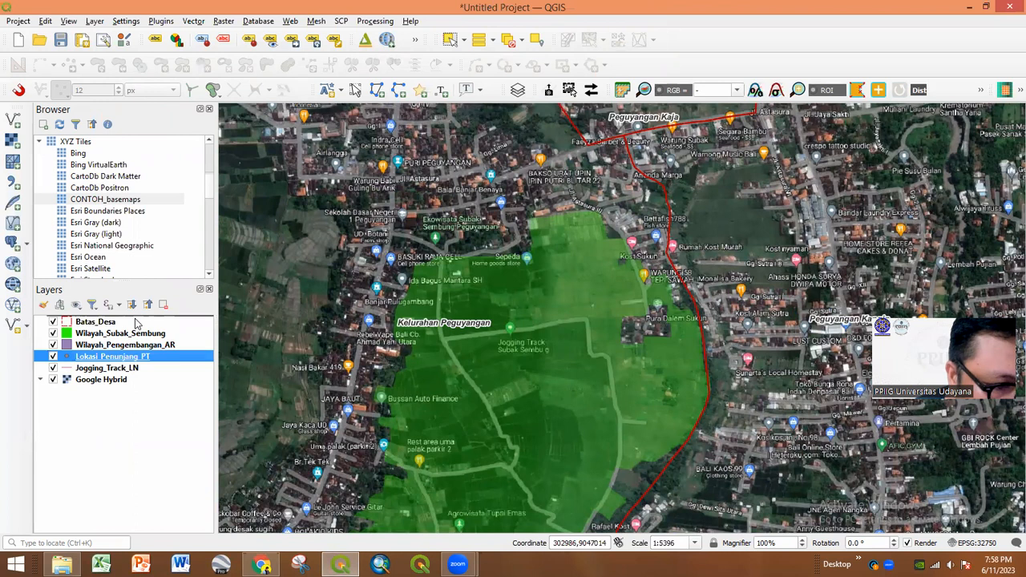
left_click_drag(137, 323, 136, 322)
left_click(110, 366)
left_click_drag(110, 363, 146, 329)
left_click_drag(114, 368, 147, 343)
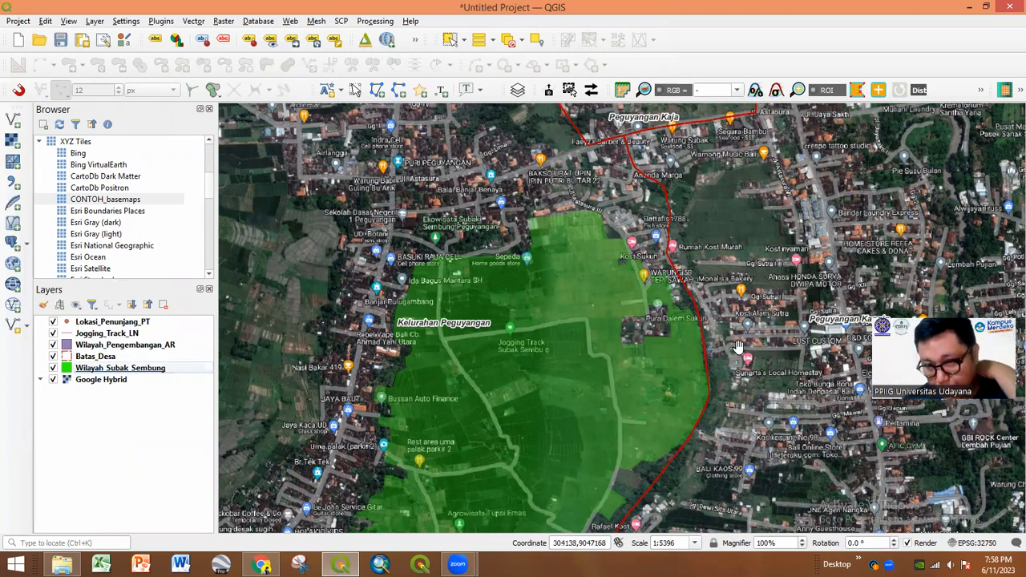
- Examine the places around Warung D'CARIK at the northern edge of the Subak area, with the Lokasi_Penunjang_PT layer selected
scroll(463, 274, "up", 1)
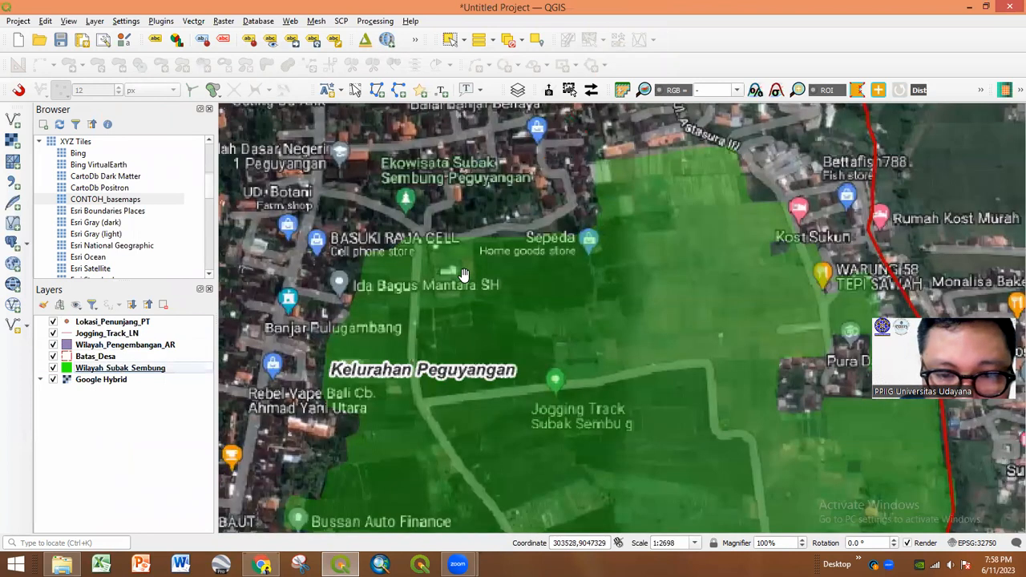
scroll(429, 255, "up", 1)
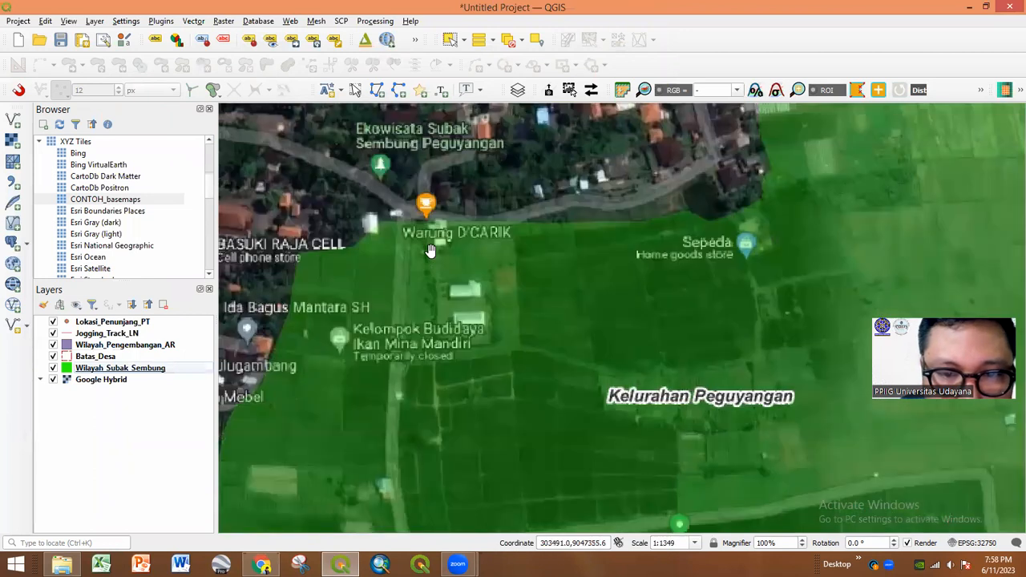
left_click_drag(430, 255, 472, 330)
left_click(109, 324)
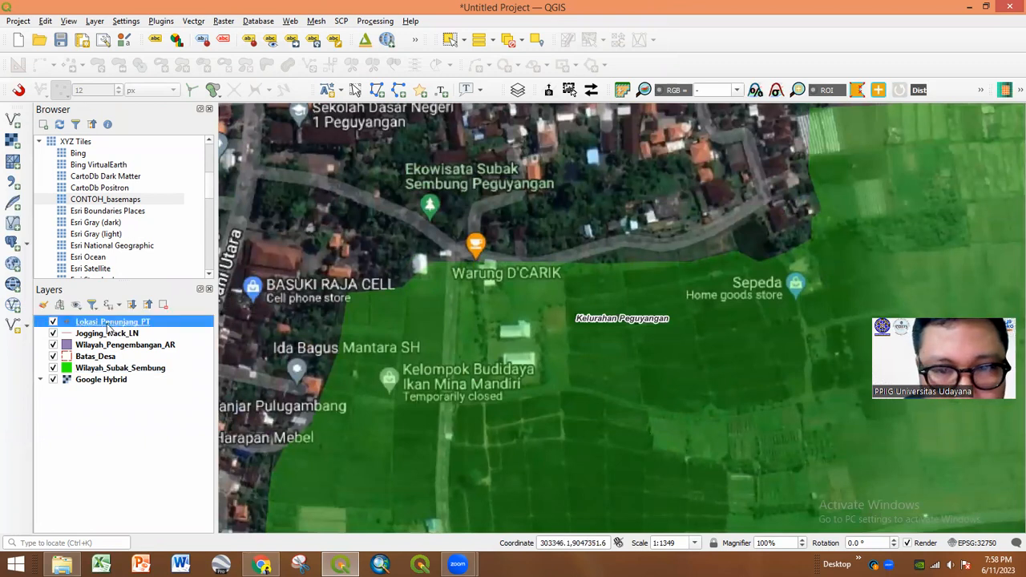
left_click_drag(430, 331, 493, 358)
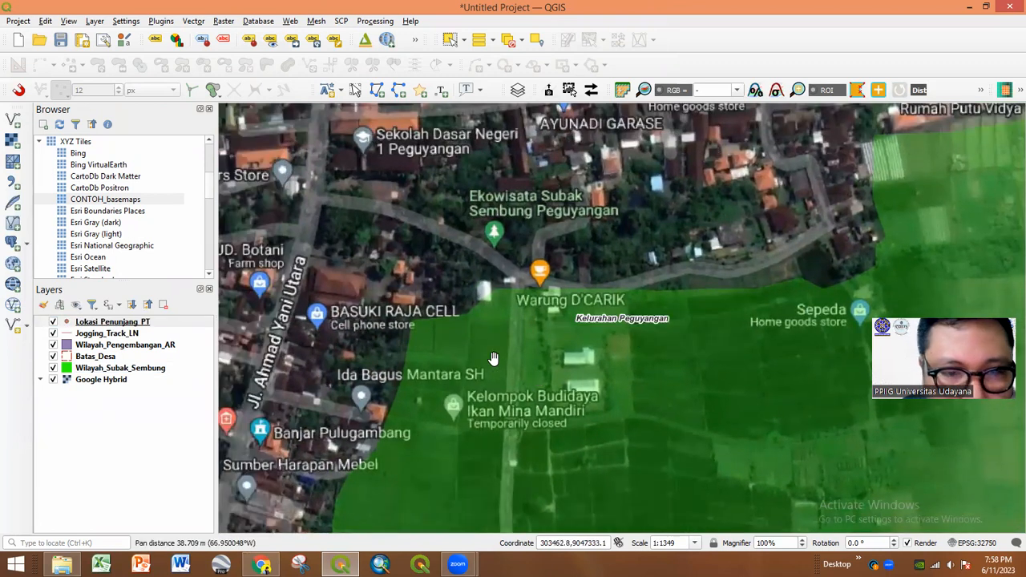
left_click_drag(569, 385, 587, 301)
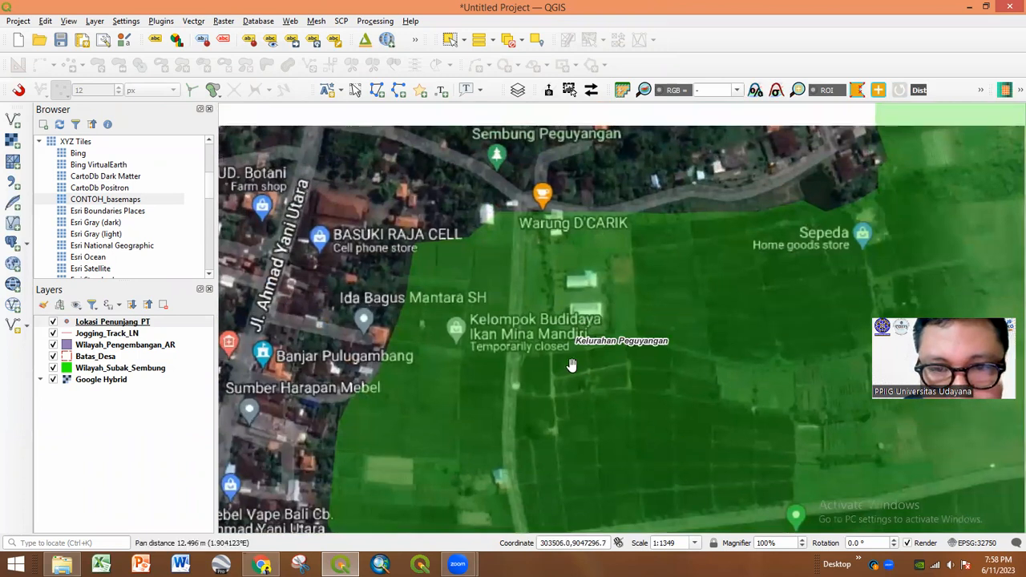
left_click_drag(584, 307, 586, 348)
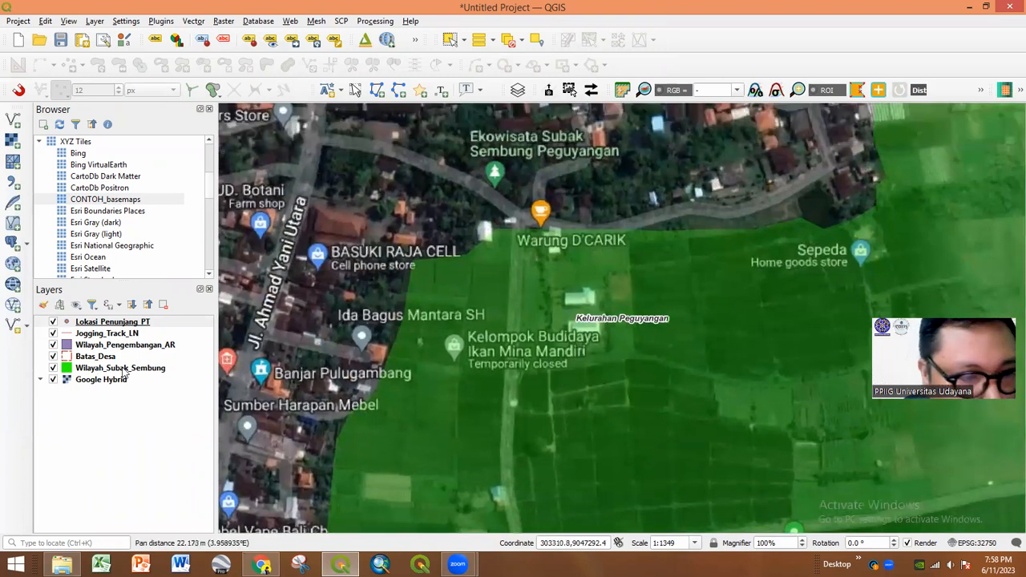
left_click(109, 324)
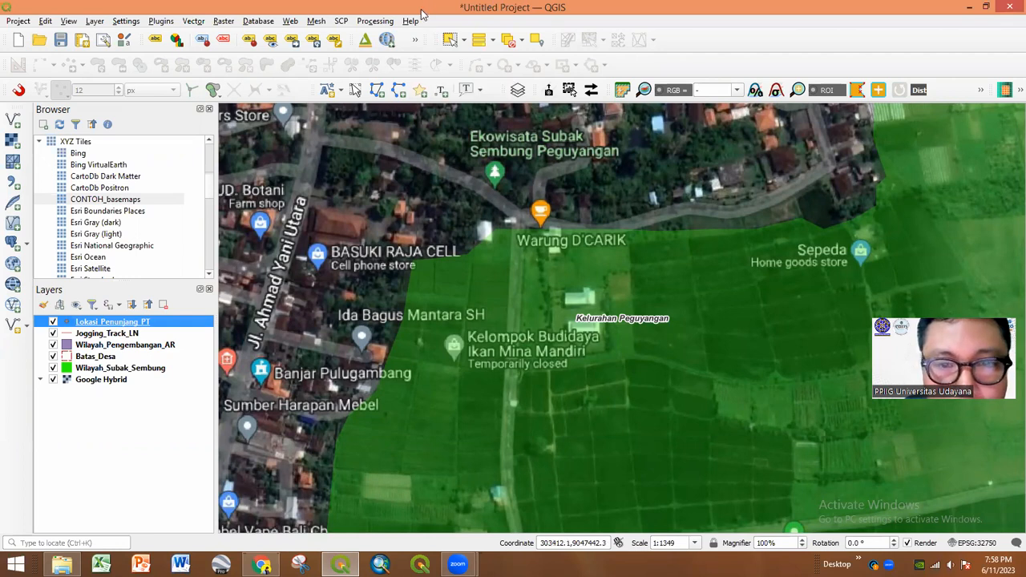
left_click_drag(423, 13, 407, 100)
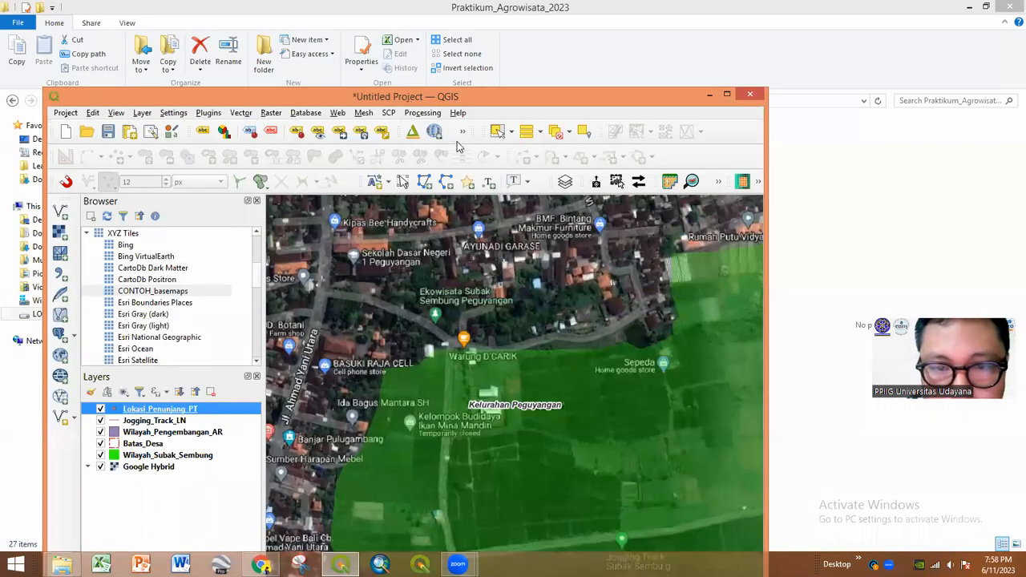
right_click(712, 157)
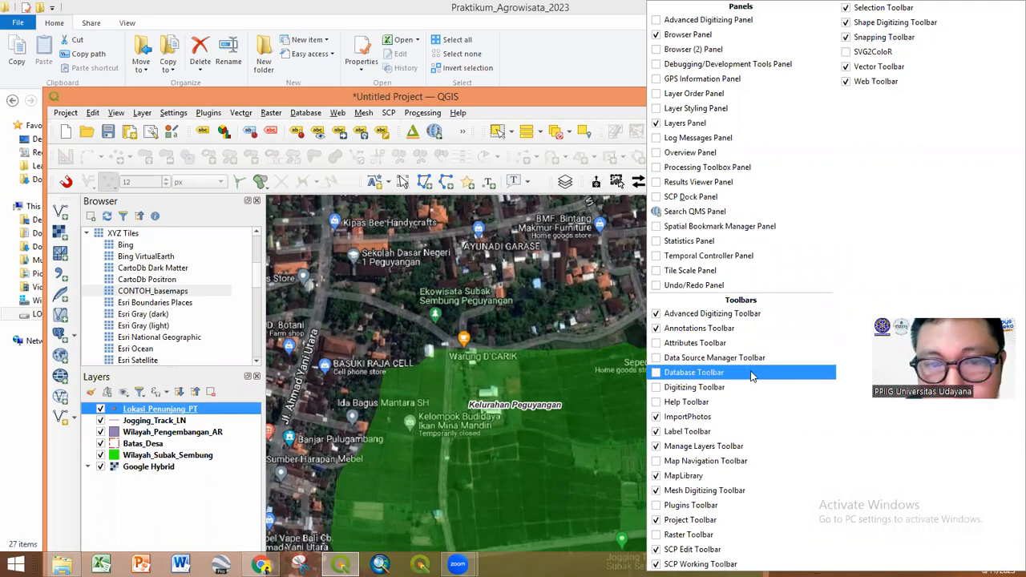
left_click(514, 104)
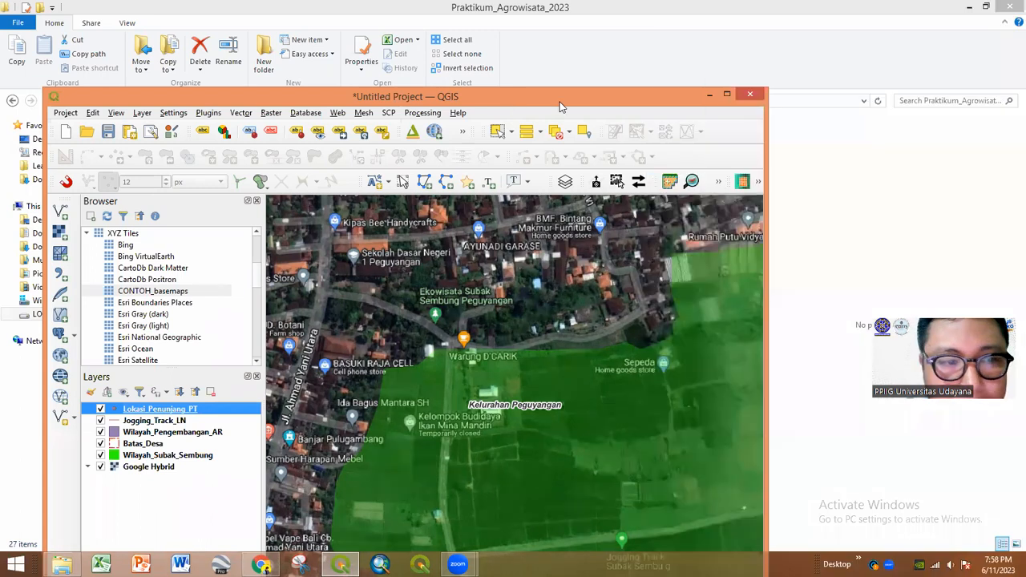
left_click(727, 95)
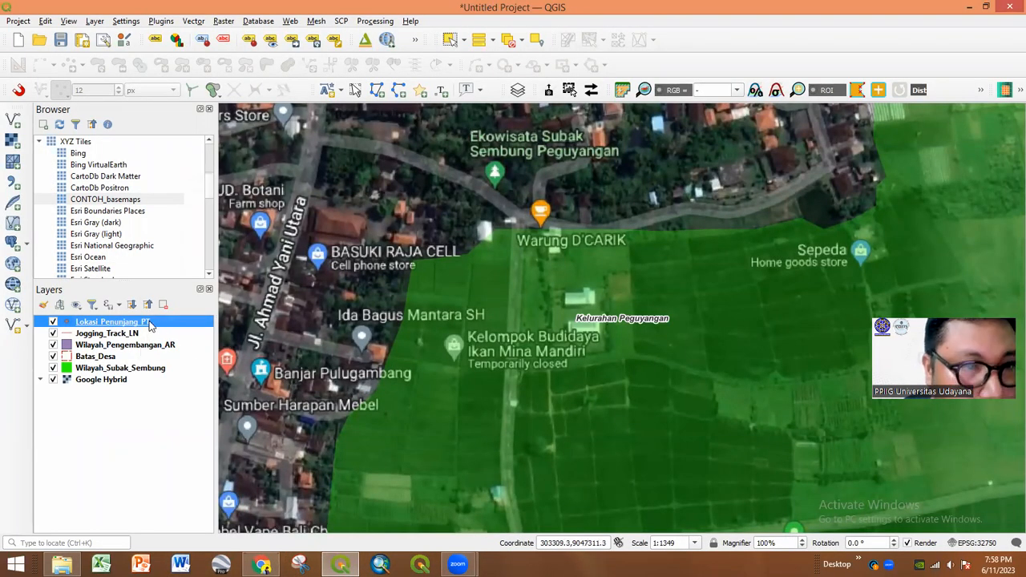
- Turn on editing for the Lokasi_Penunjang_PT point layer
right_click(149, 323)
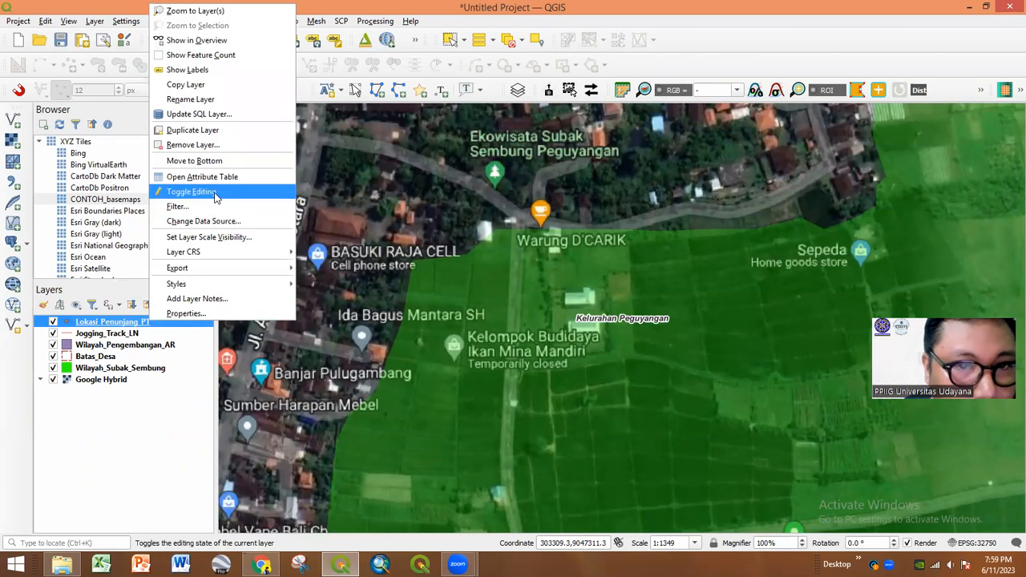
left_click(215, 198)
left_click(452, 65)
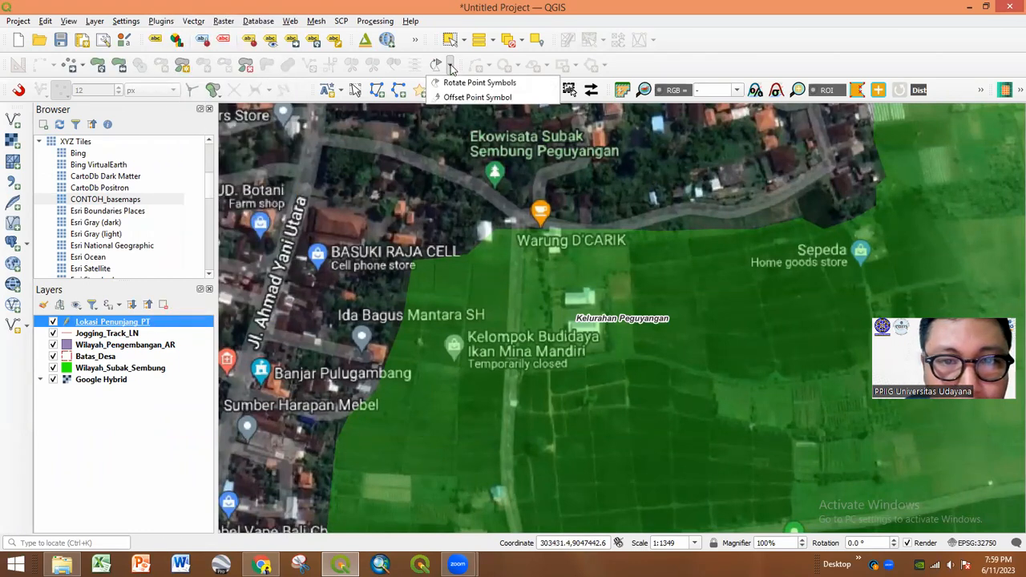
left_click(451, 68)
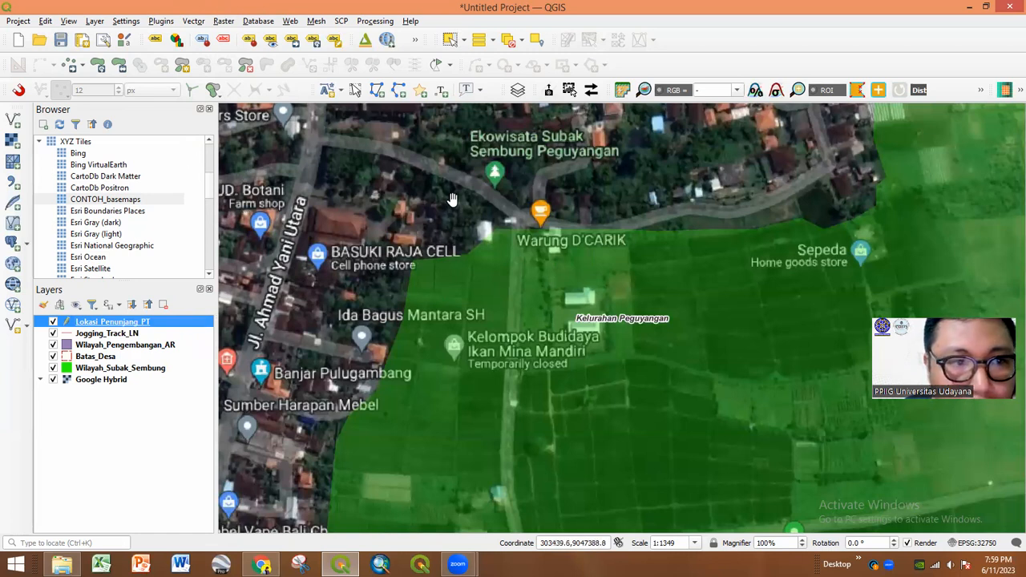
- Display the Layer Order panel and take the program window out of its maximized size
double_click(402, 11)
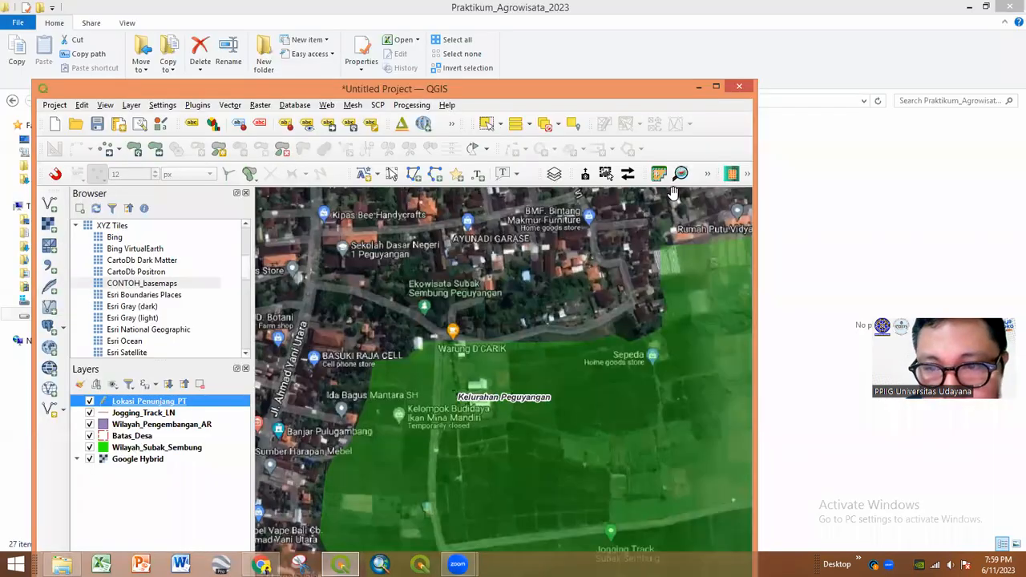
left_click(716, 88)
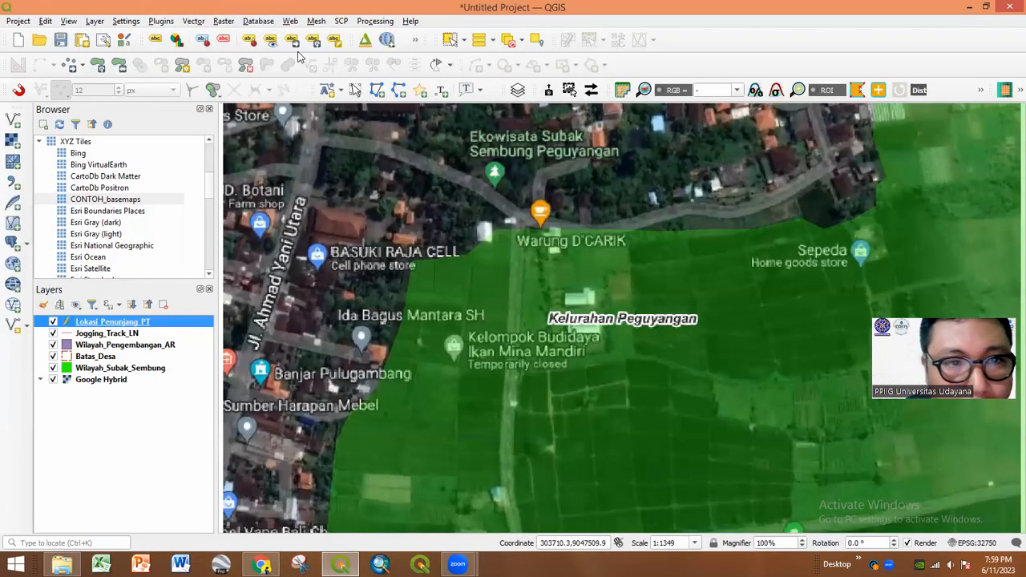
right_click(489, 92)
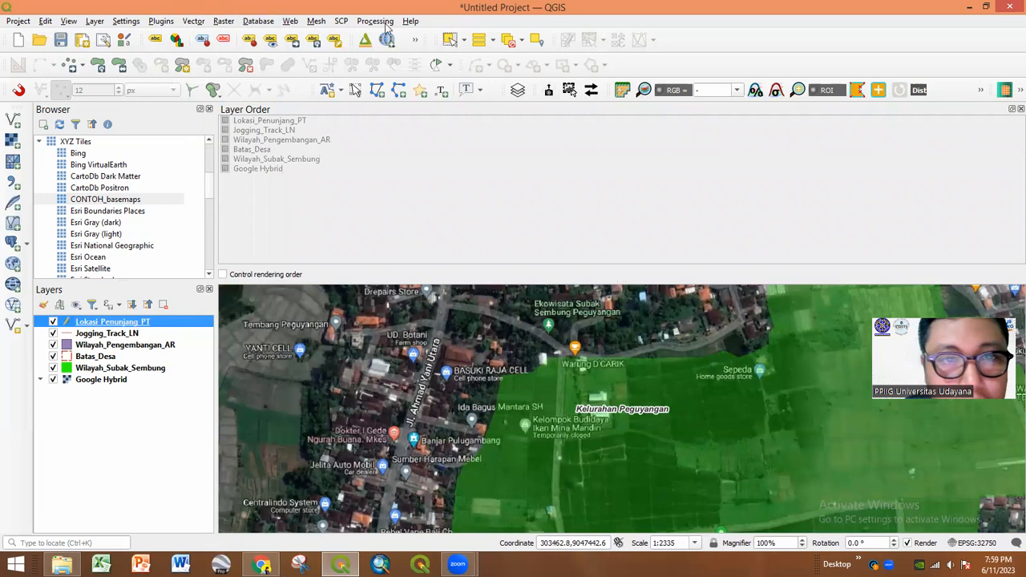
left_click_drag(376, 16, 473, 105)
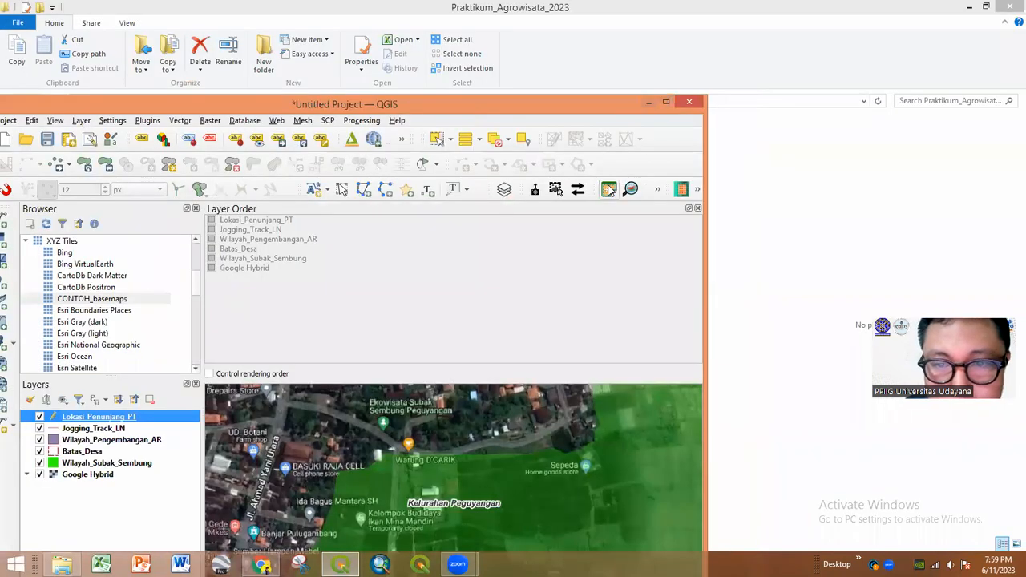
- Hide the Layer Order panel, and show and close the Layer Styling panel
left_click(697, 208)
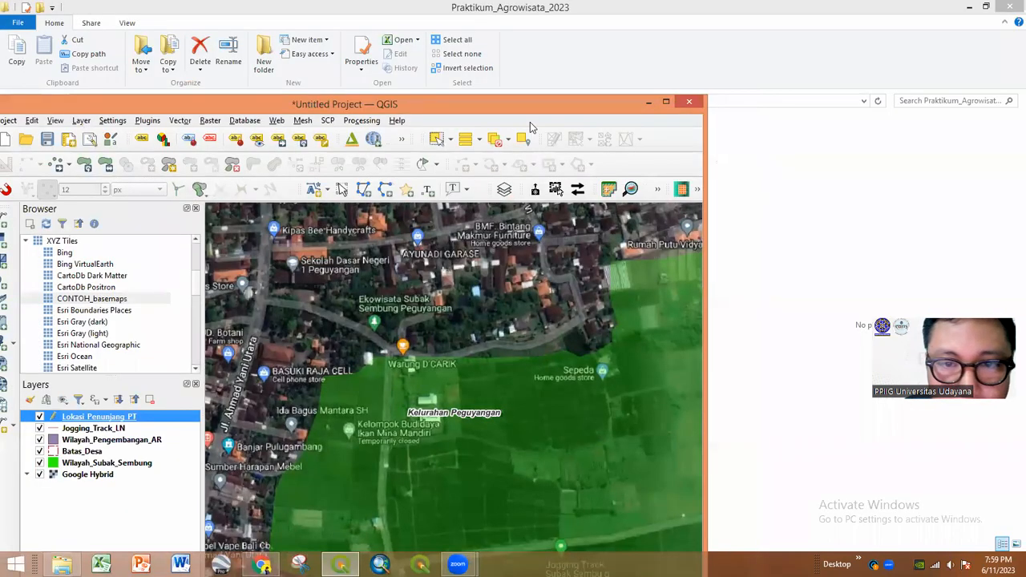
right_click(646, 163)
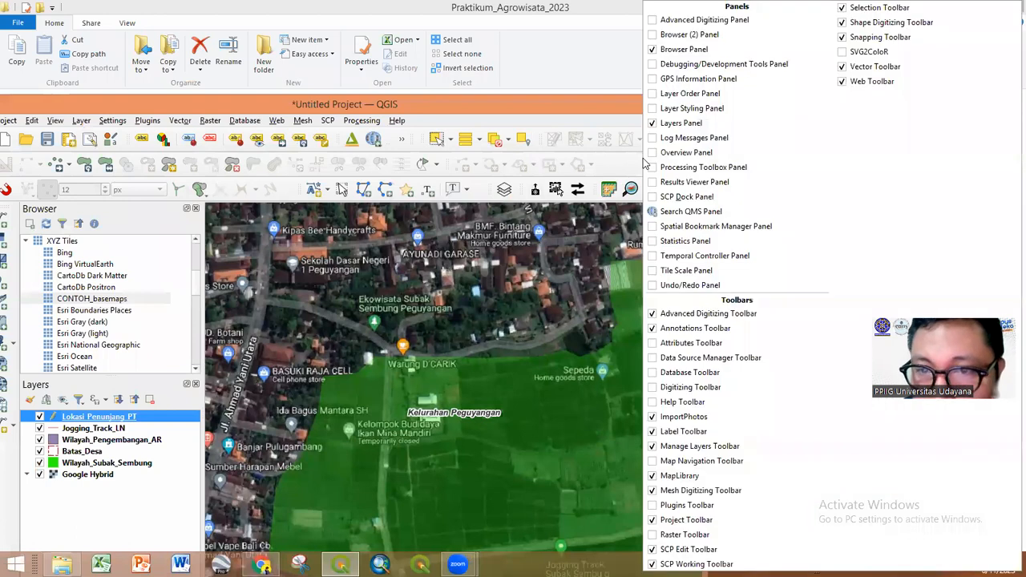
left_click(692, 109)
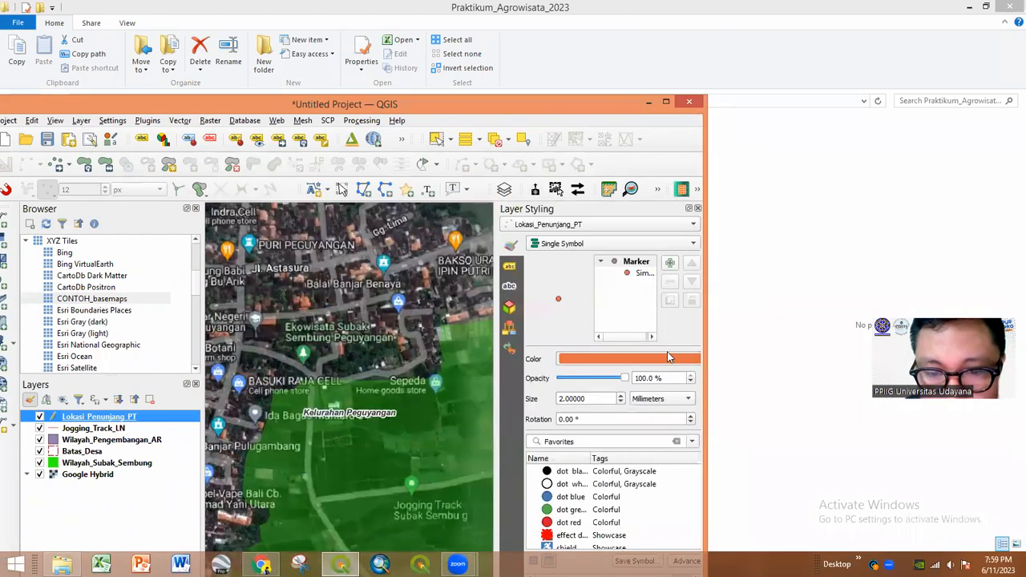
left_click(697, 209)
- Display the Attributes Toolbar and the Digitizing Toolbar, and move the program window fully into view
right_click(562, 117)
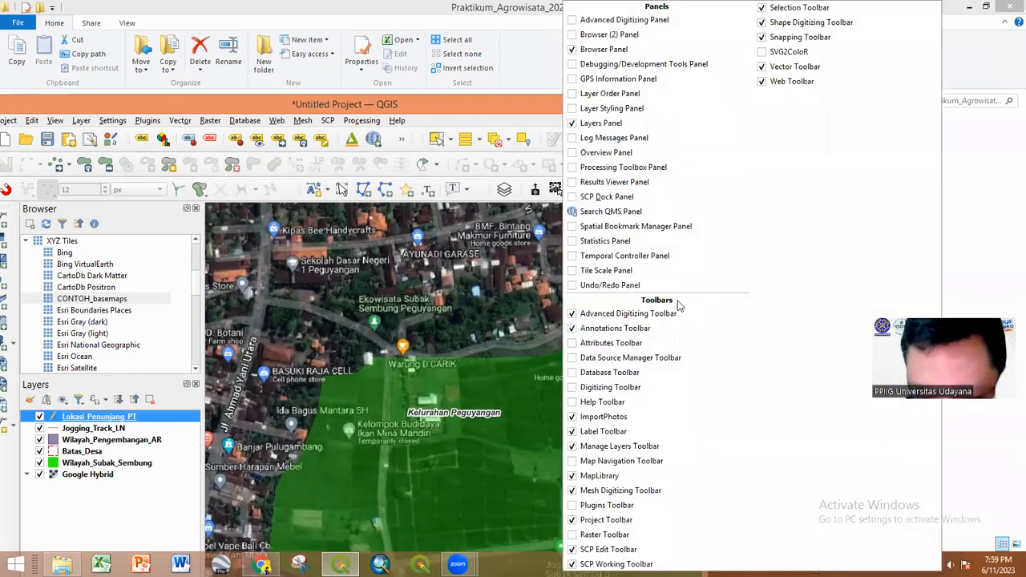
left_click(675, 343)
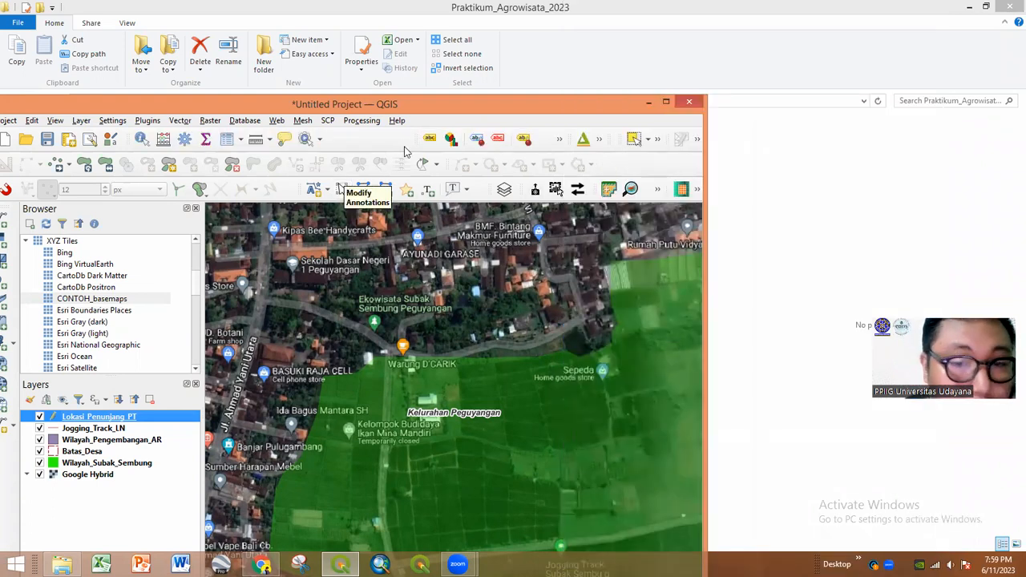
left_click_drag(464, 106, 676, 80)
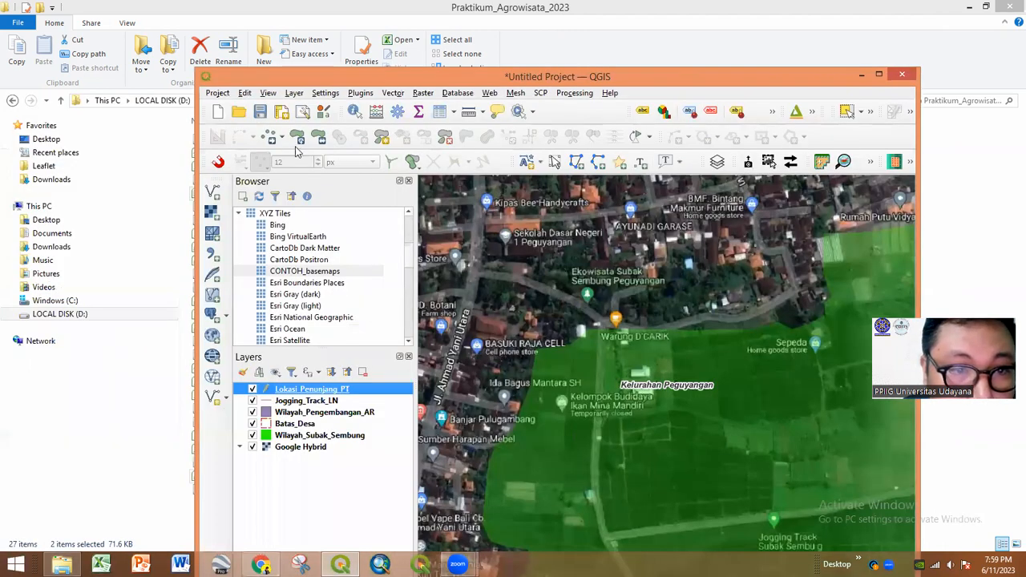
left_click(282, 139)
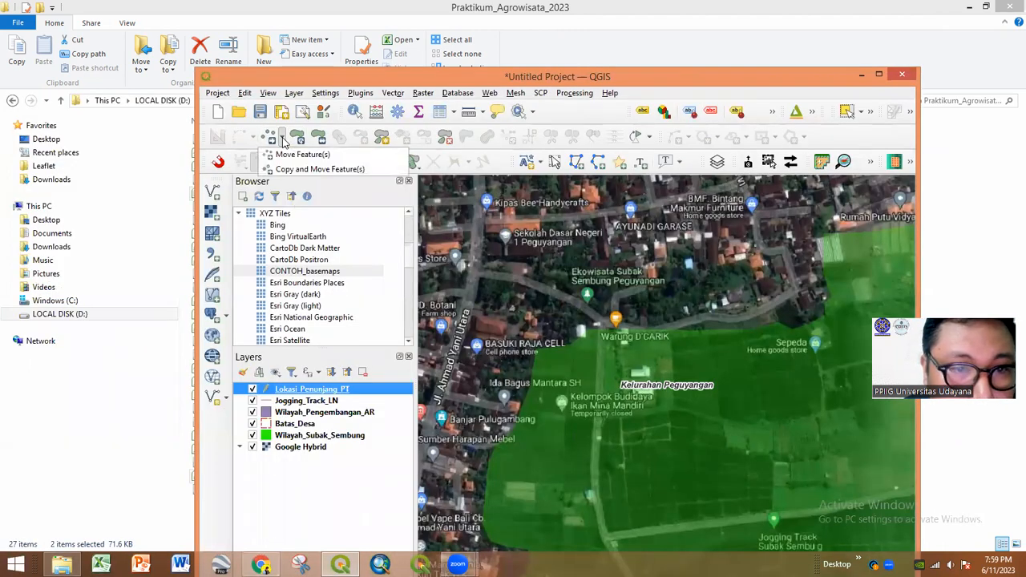
left_click(283, 139)
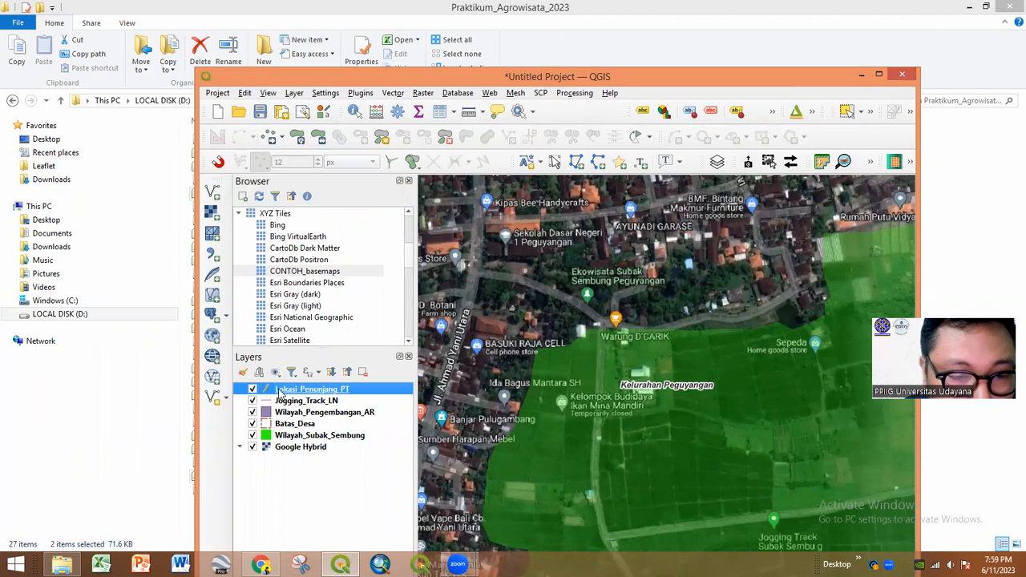
right_click(566, 117)
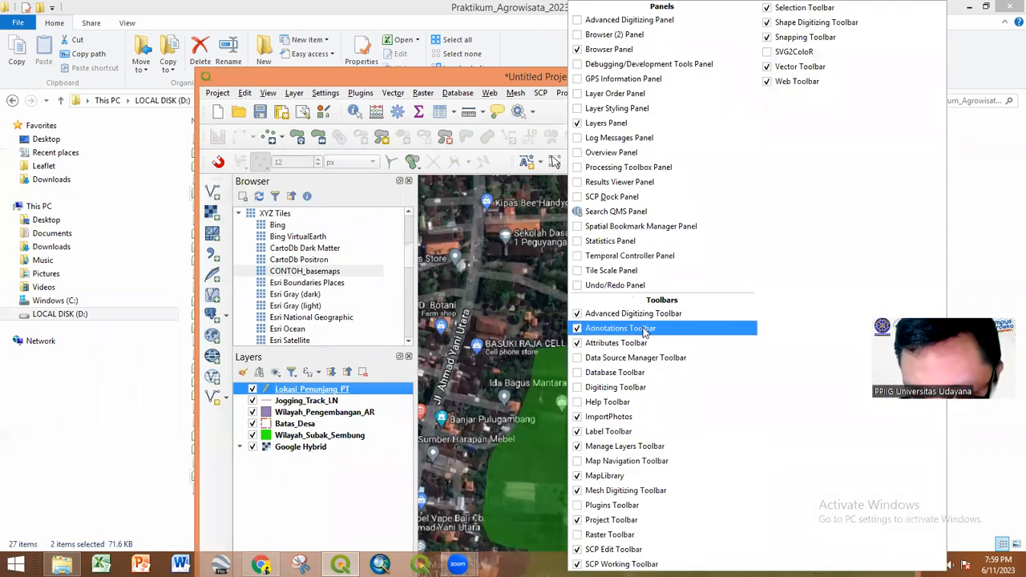
left_click(639, 386)
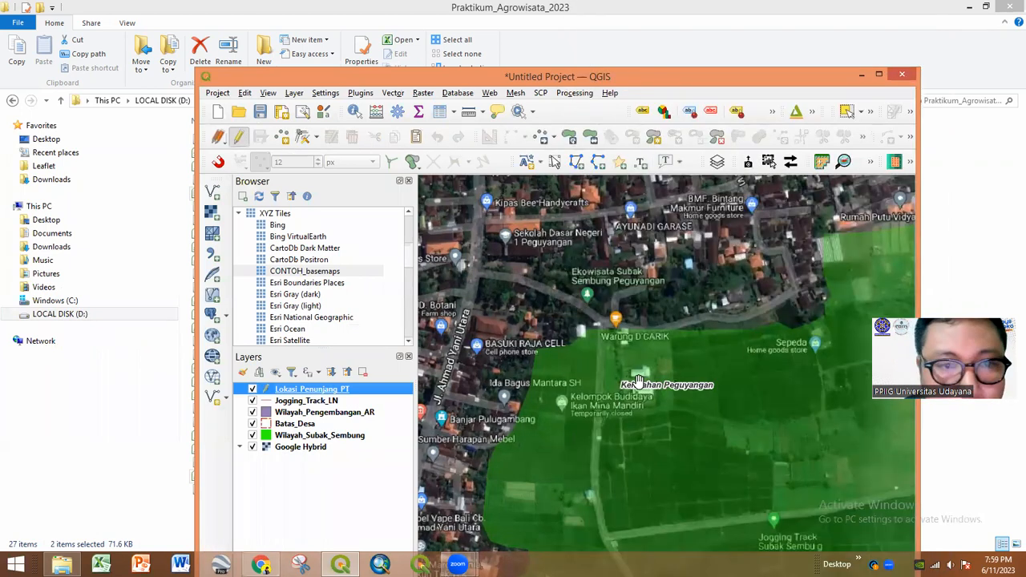
right_click(563, 113)
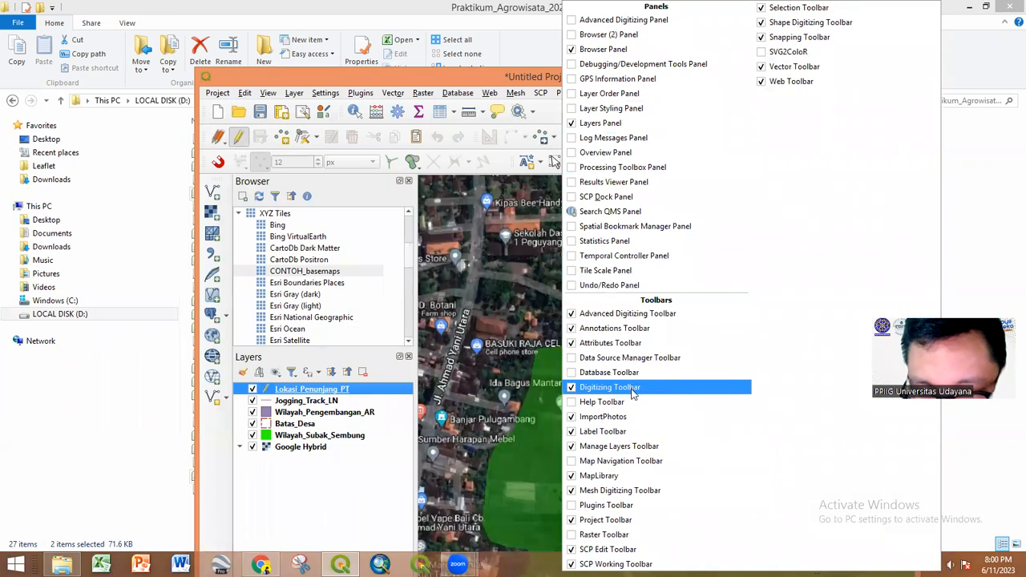
- Switch editing of the Lokasi_Penunjang_PT layer off and on again, and maximize the program window
left_click(238, 144)
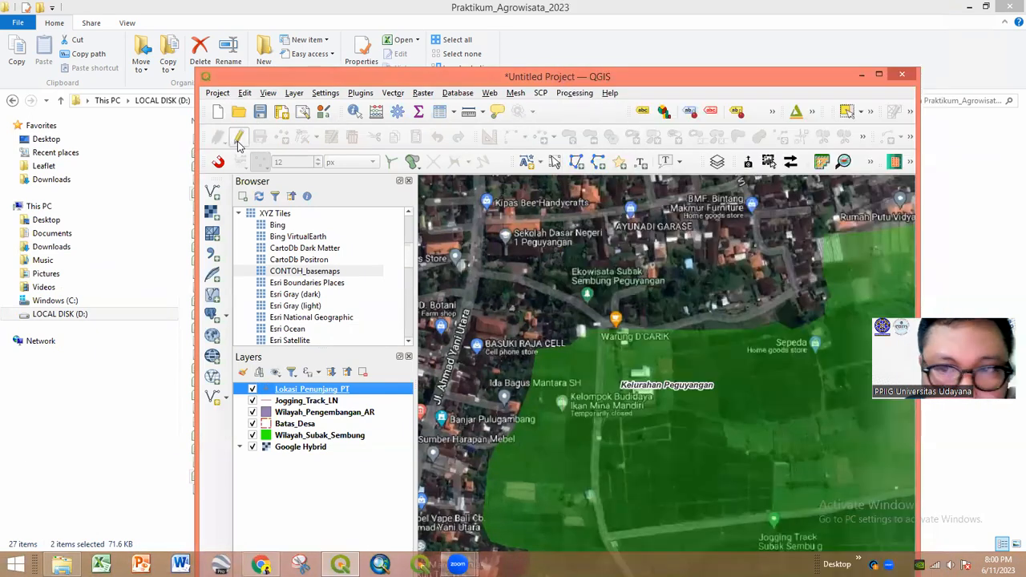
left_click(237, 142)
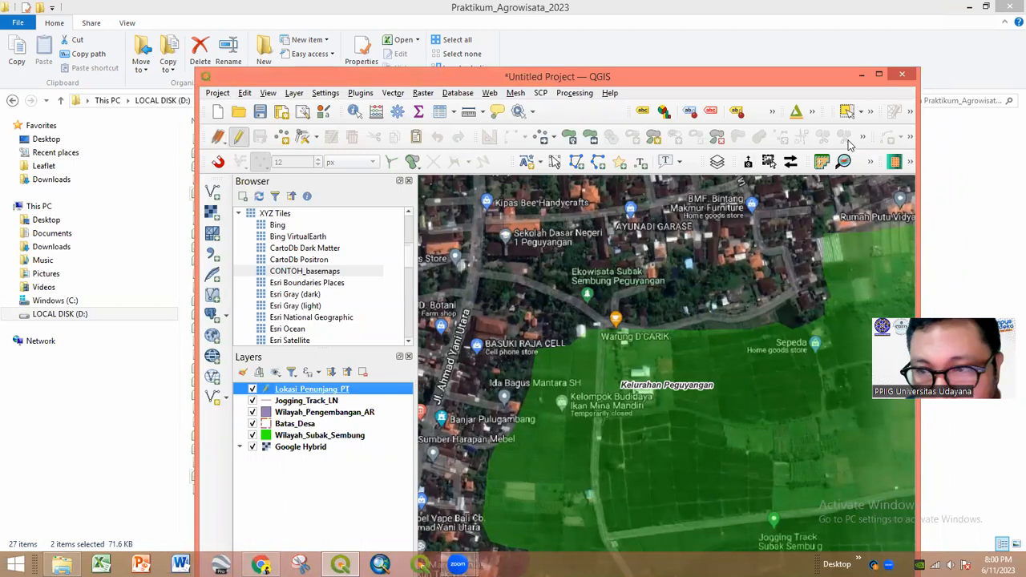
left_click(879, 74)
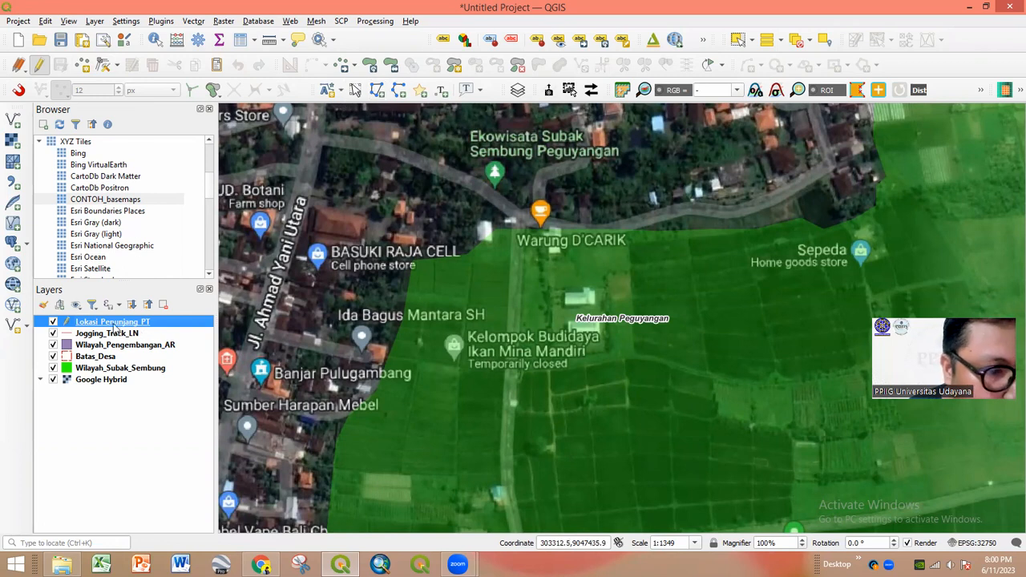
left_click(38, 64)
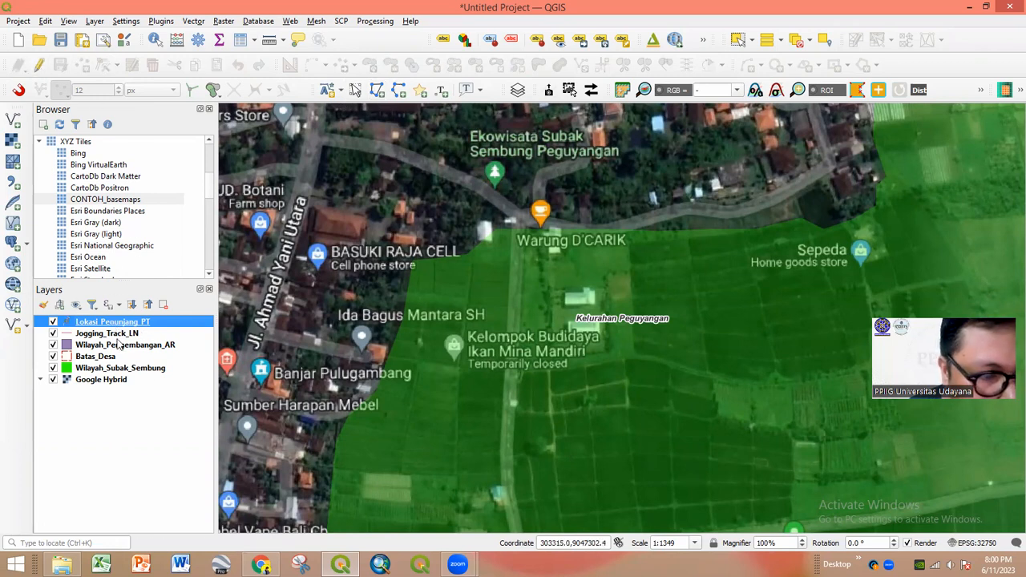
left_click(38, 64)
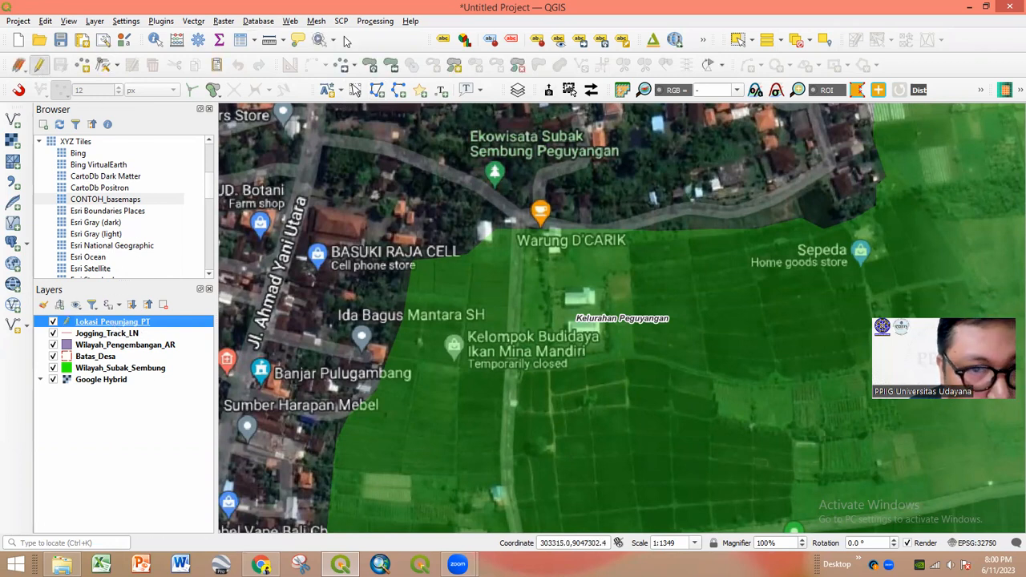
right_click(383, 43)
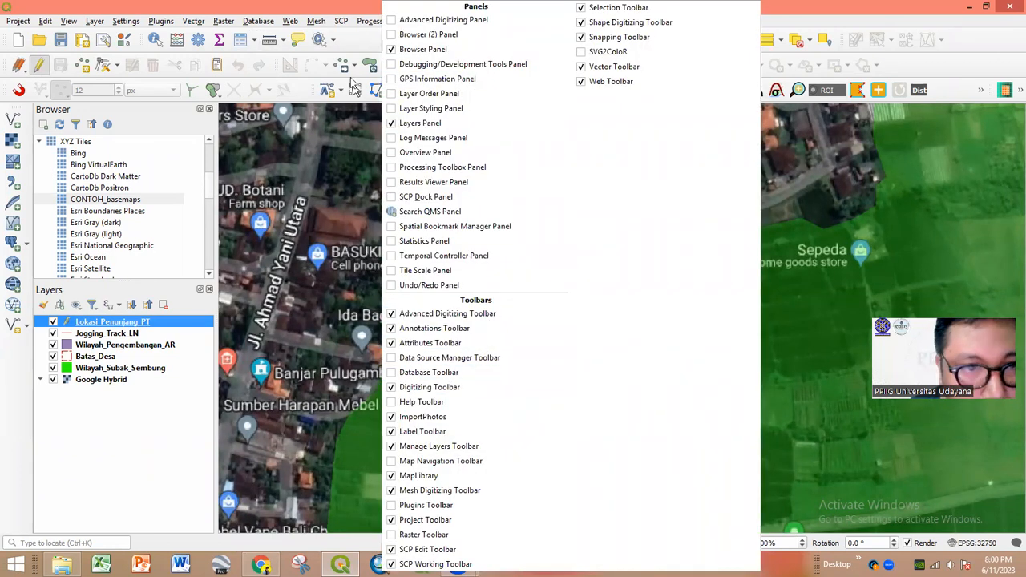
left_click(371, 48)
- Activate Add Point Feature for Lokasi_Penunjang_PT and discard a trial point placed just south of Warung D'CARIK
left_click_drag(504, 306, 440, 314)
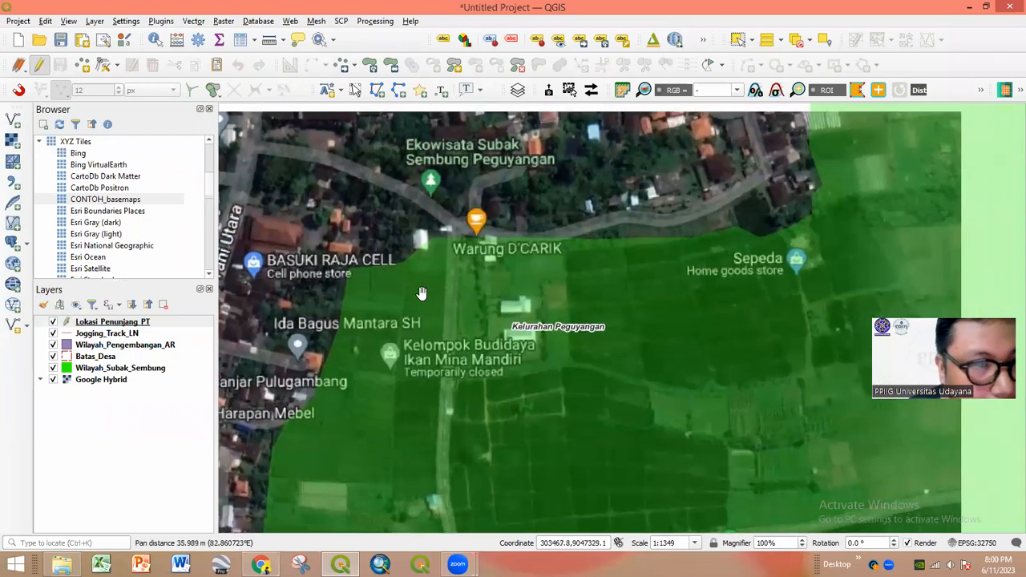
left_click(82, 65)
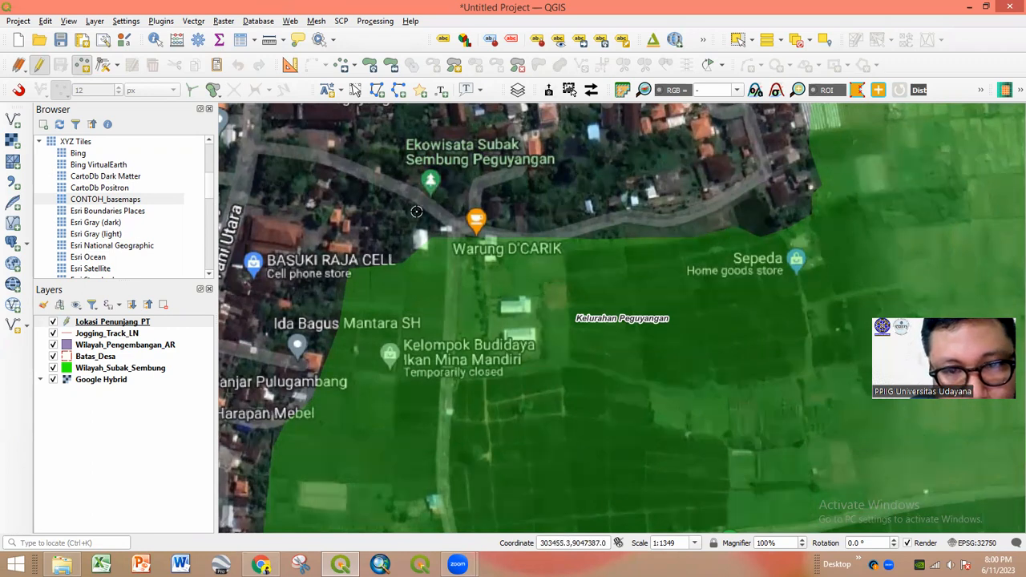
left_click(479, 269)
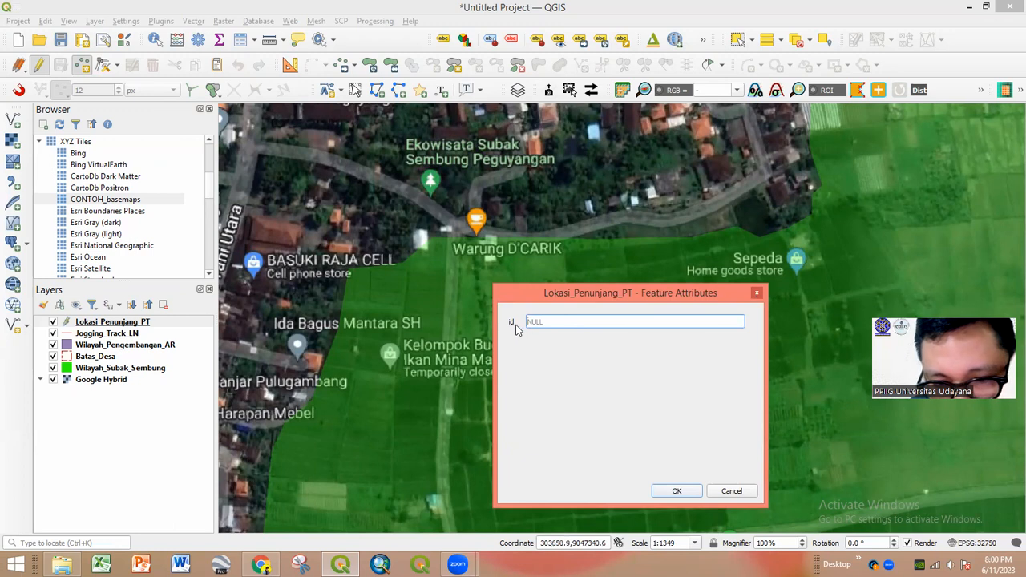
left_click(756, 292)
- Add a Text (string) field called Nama with length 100 to the Lokasi_Penunjang_PT attribute table
right_click(135, 323)
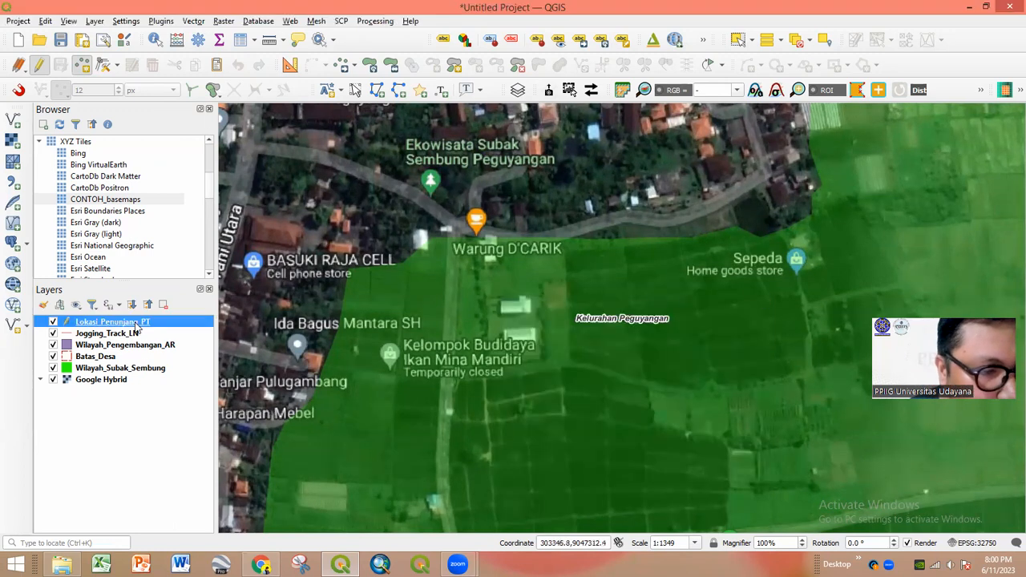
left_click(191, 173)
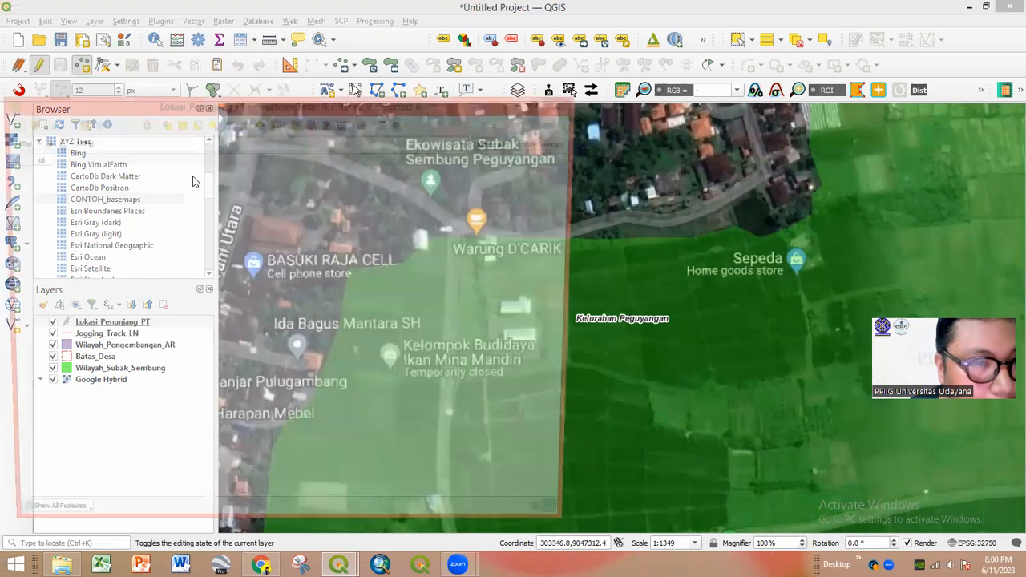
left_click_drag(250, 103, 391, 94)
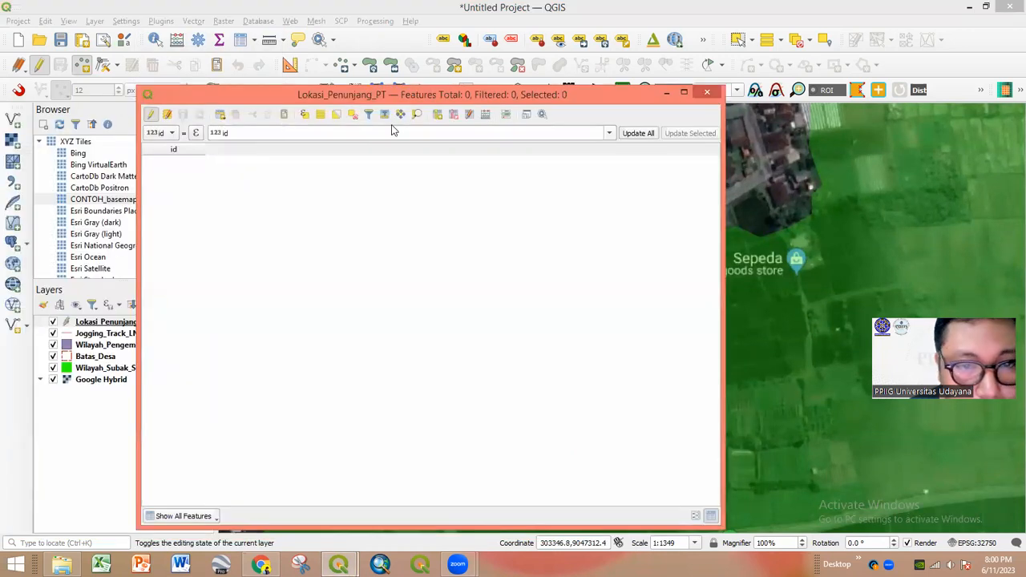
left_click(437, 115)
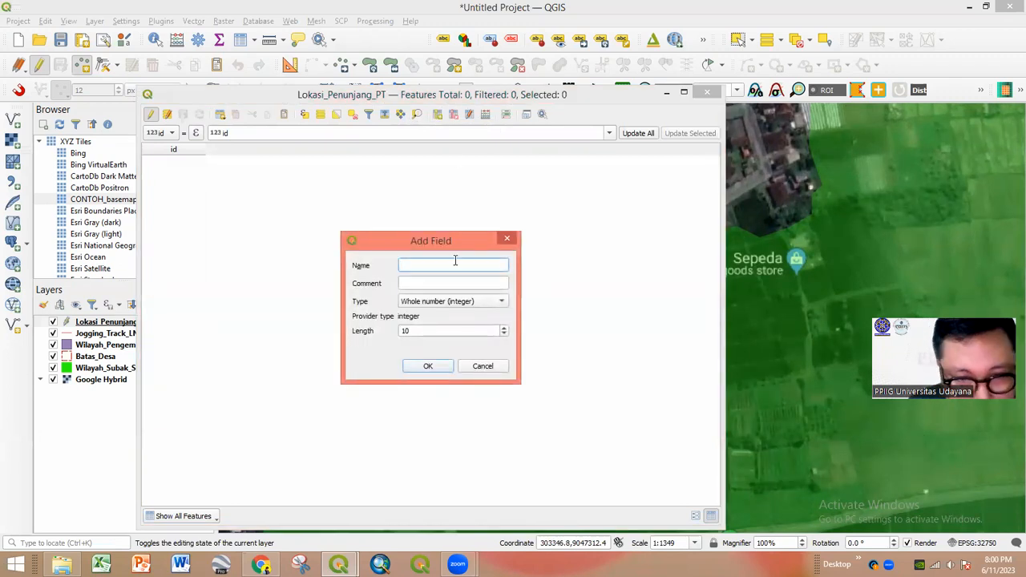
type("Nama")
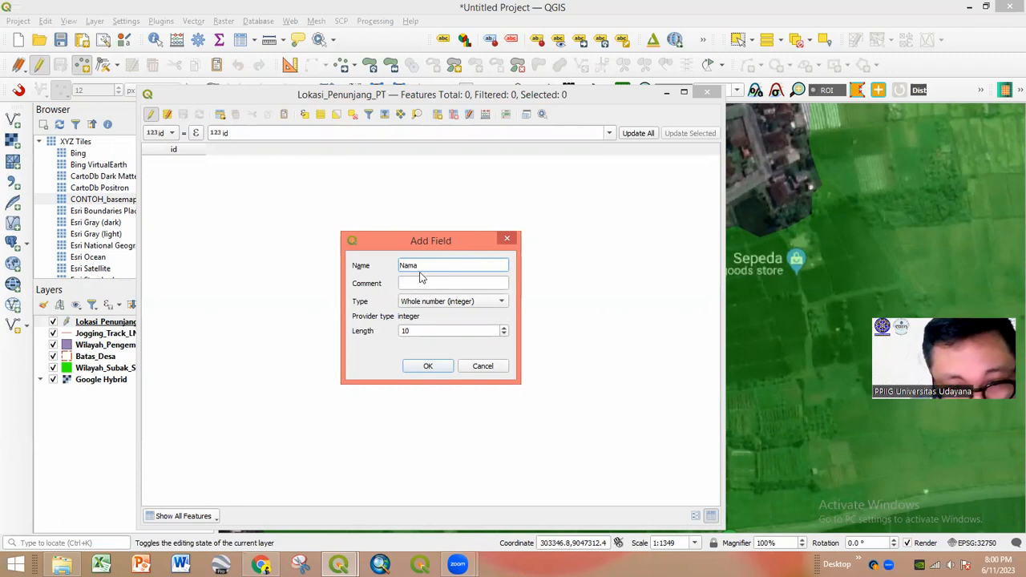
left_click(422, 301)
left_click(430, 344)
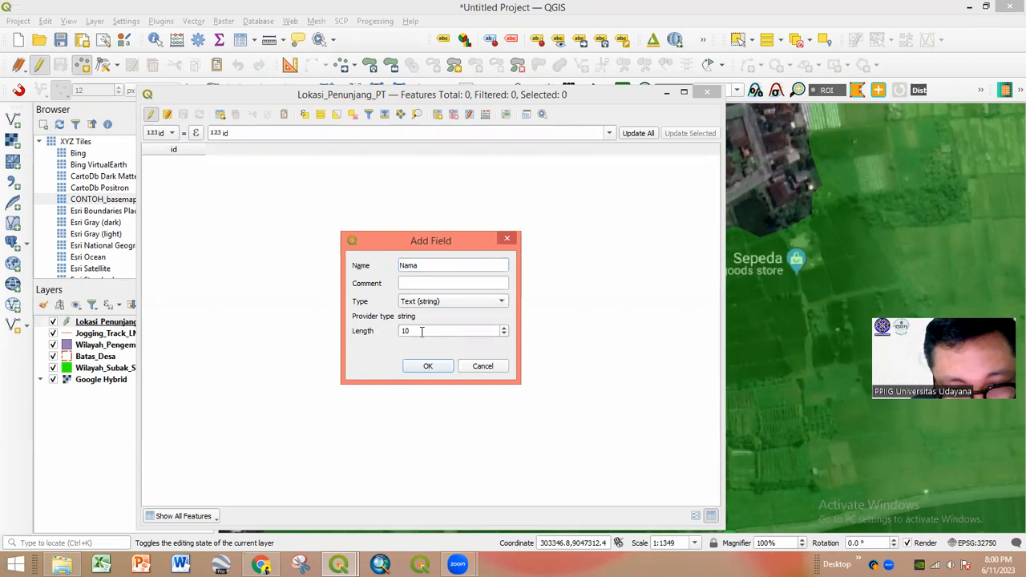
left_click_drag(421, 331, 369, 330)
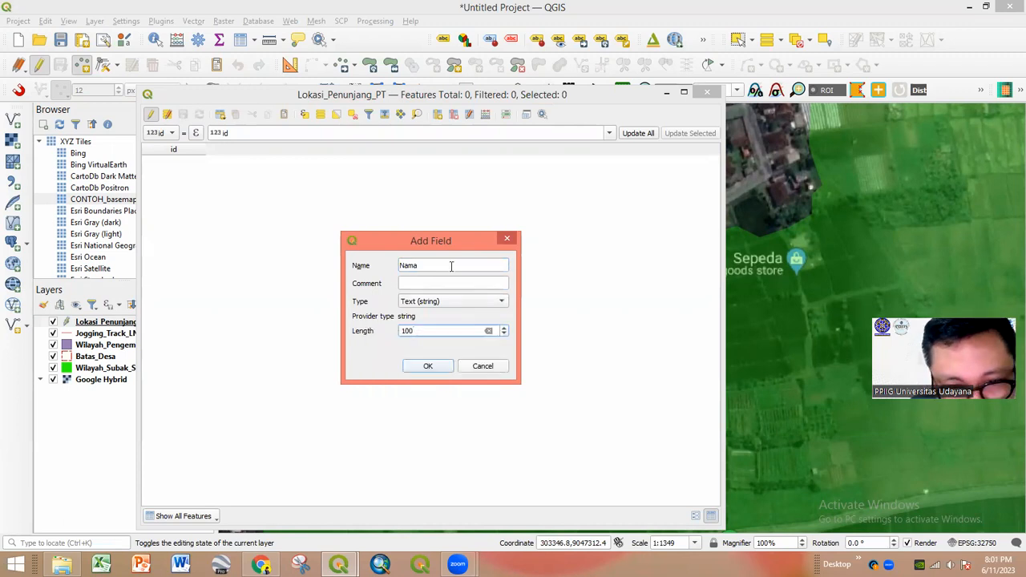
left_click(440, 367)
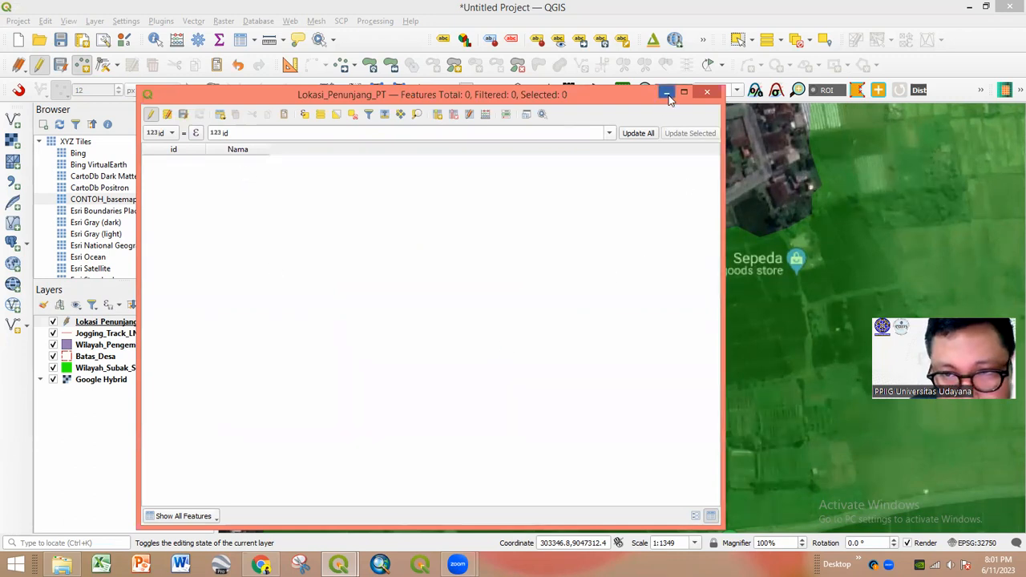
left_click(666, 94)
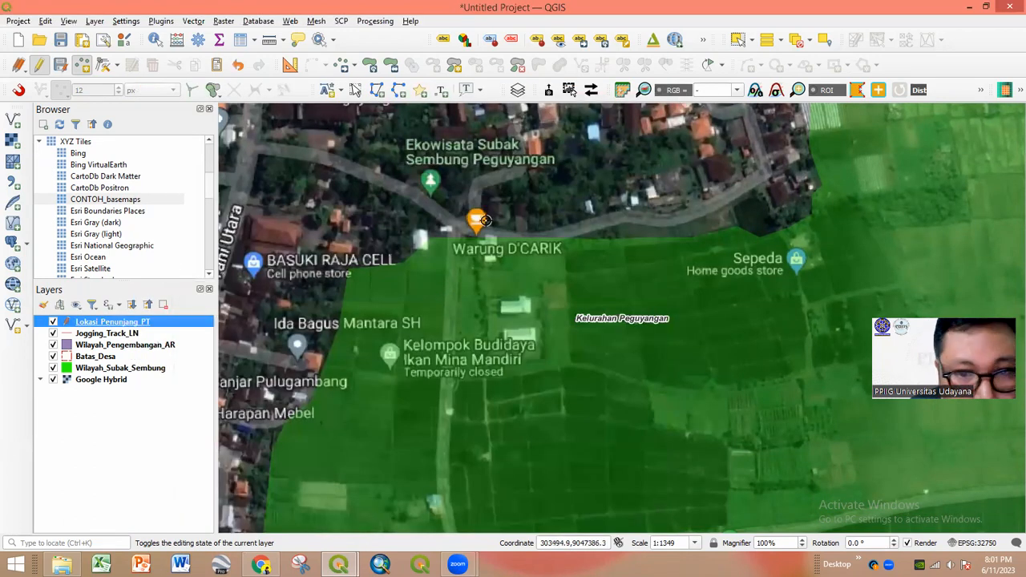
- Add a point on the Ekowisata Subak Sembung Peguyangan marker with Nama set to Ekowisata Subak Sembung
left_click(431, 189)
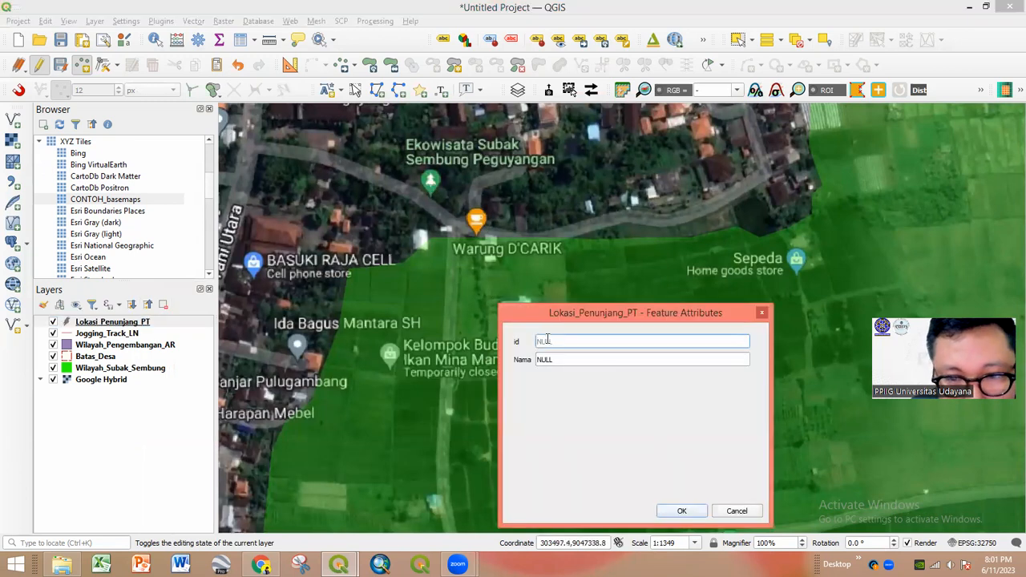
left_click(559, 358)
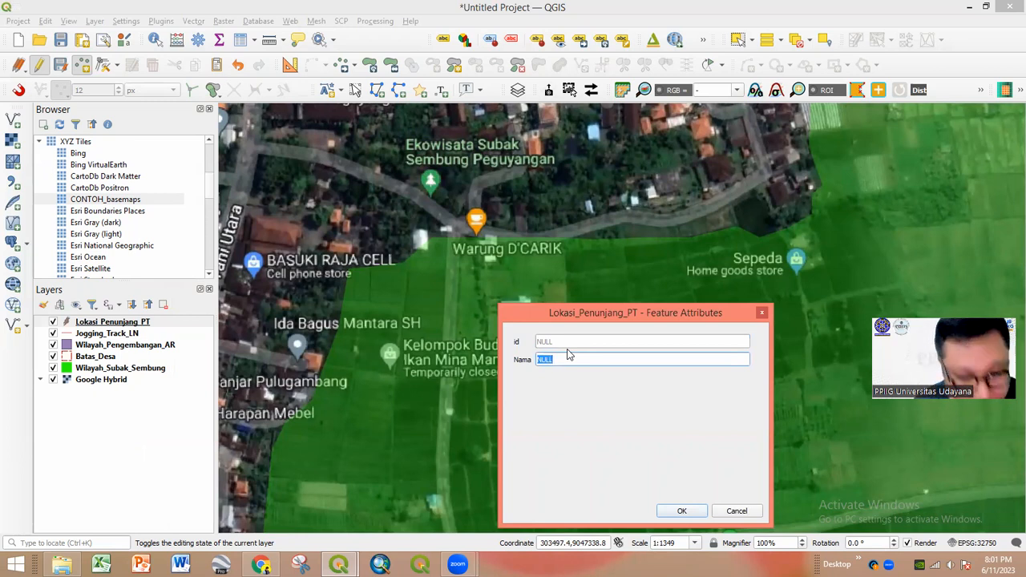
type("Ekowisata Subak Sembung")
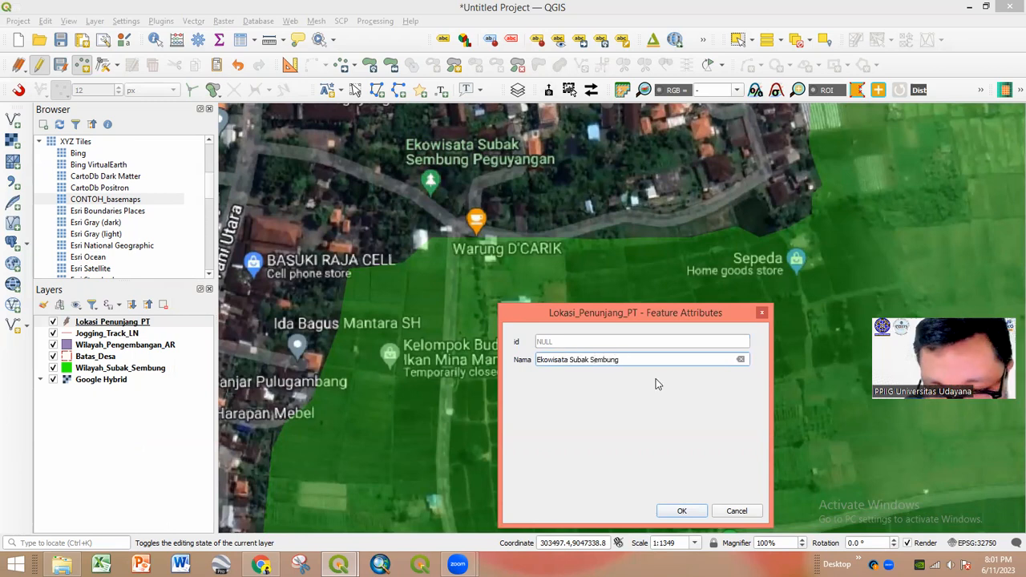
left_click(684, 510)
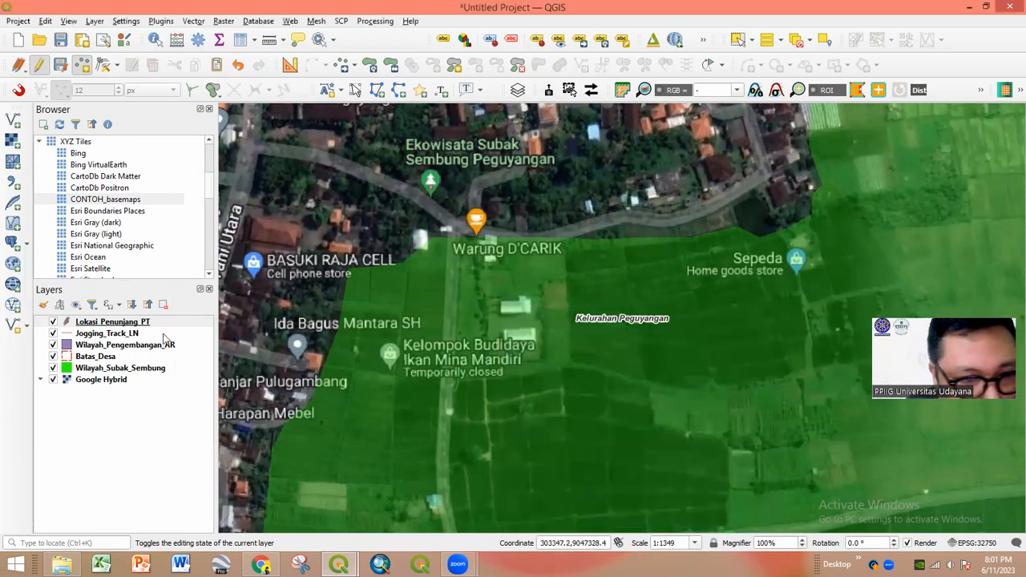
- Open the Lokasi_Penunjang_PT attribute table to check the record of the new point
right_click(119, 328)
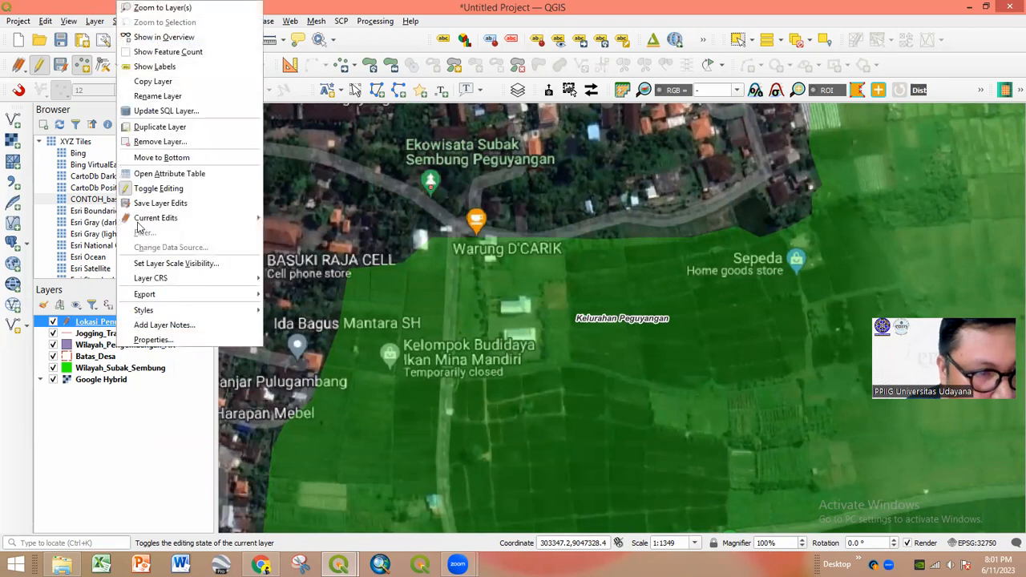
left_click(145, 173)
left_click_drag(115, 108, 208, 95)
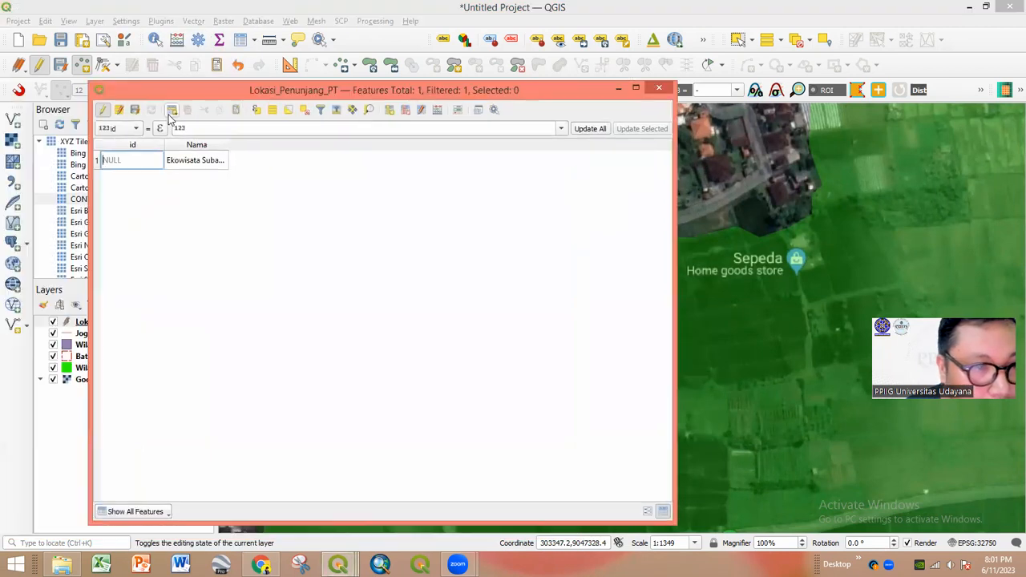
- Add a Text (string) field called Kategori with length 200 to the Lokasi_Penunjang_PT attribute table
left_click(388, 112)
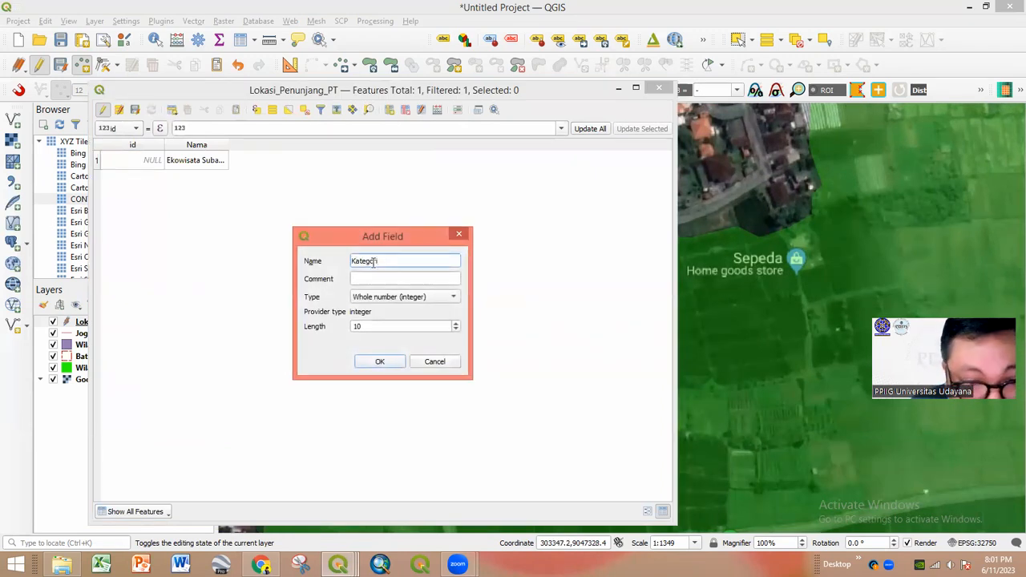
left_click(404, 298)
left_click(387, 338)
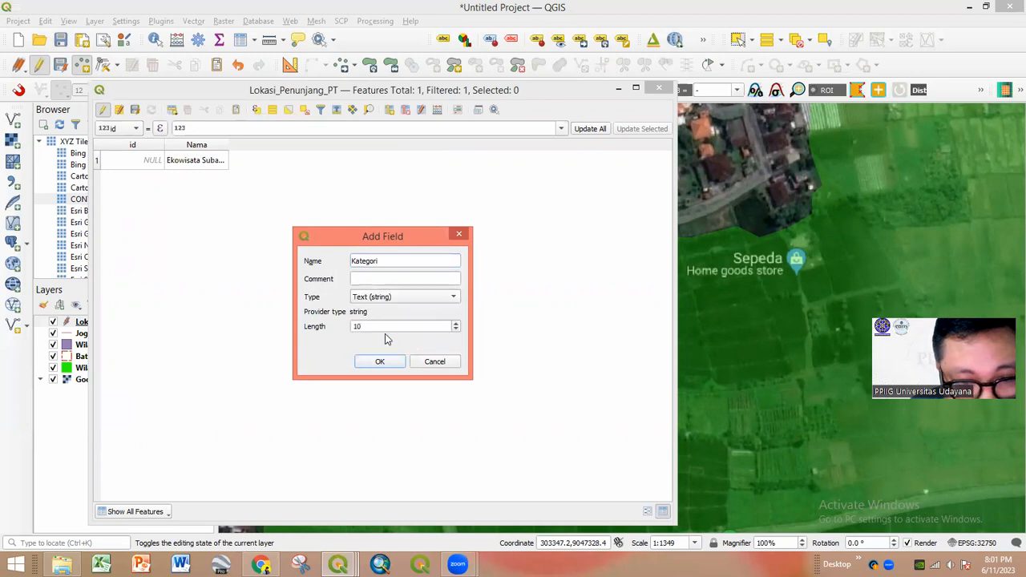
double_click(378, 326)
type("200")
left_click(379, 361)
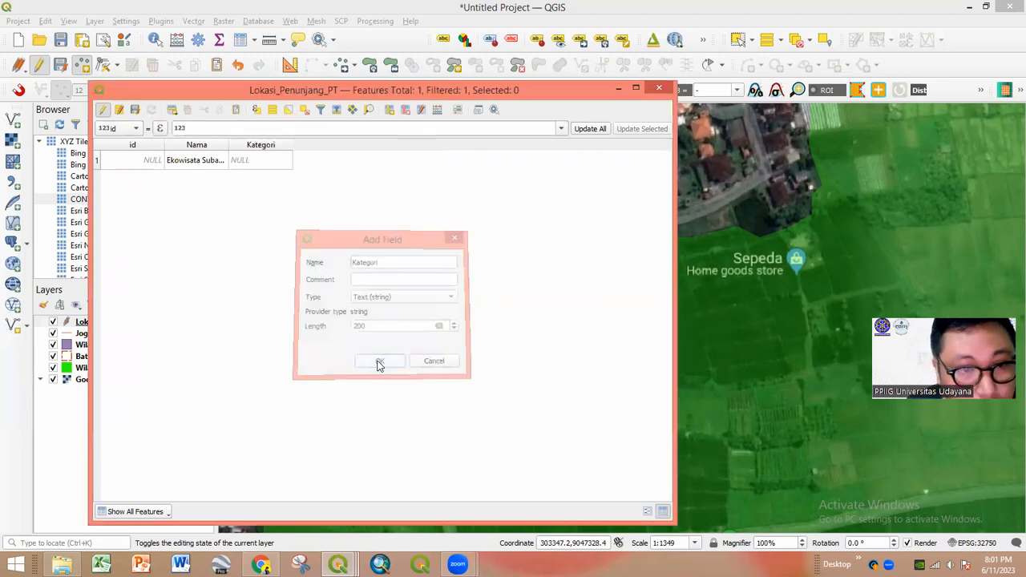
- Set the Kategori of the Ekowisata Subak Sembung record to Penunjang and minimize the attribute table
double_click(269, 160)
type("P")
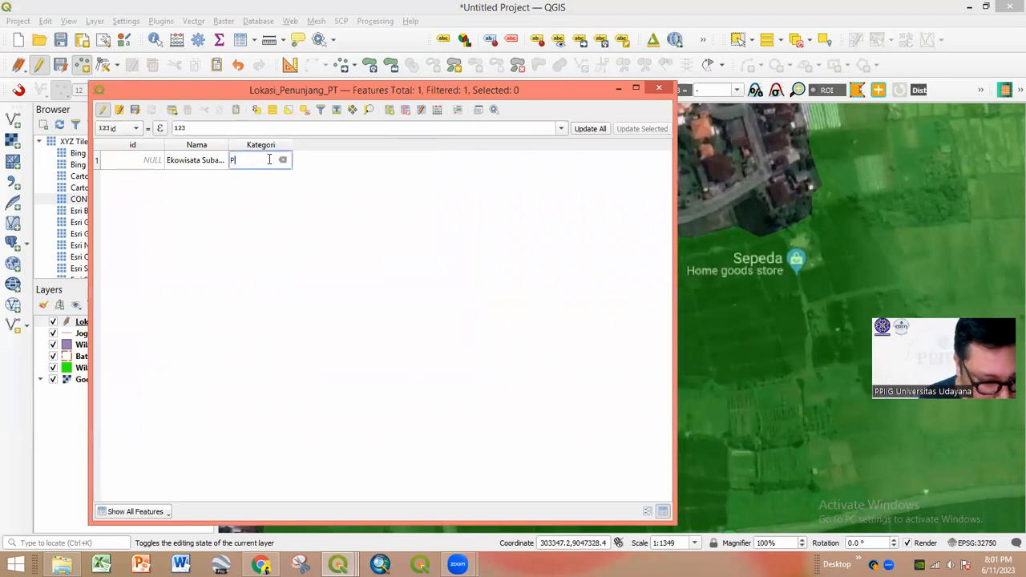
type("e")
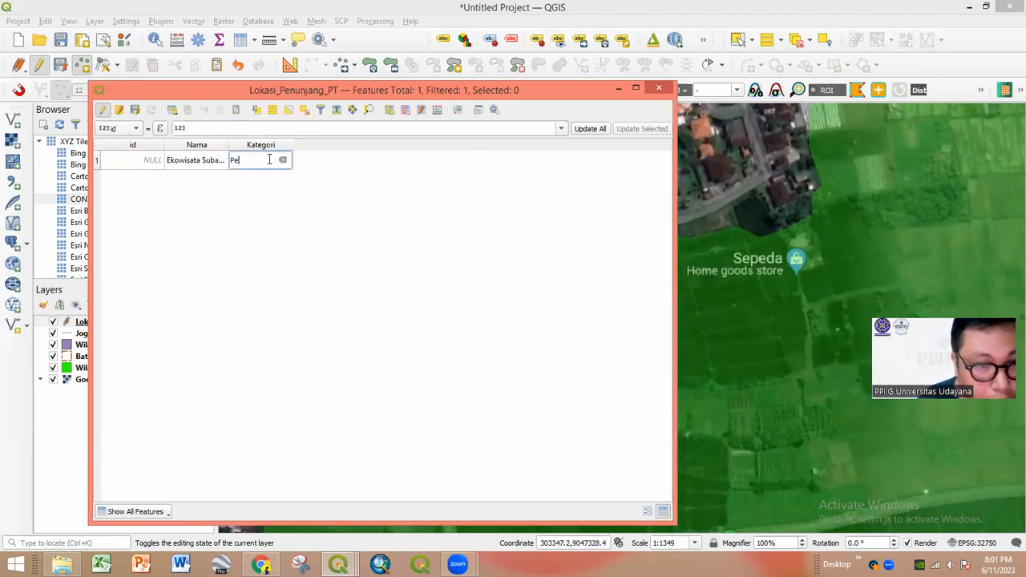
type("nunjang")
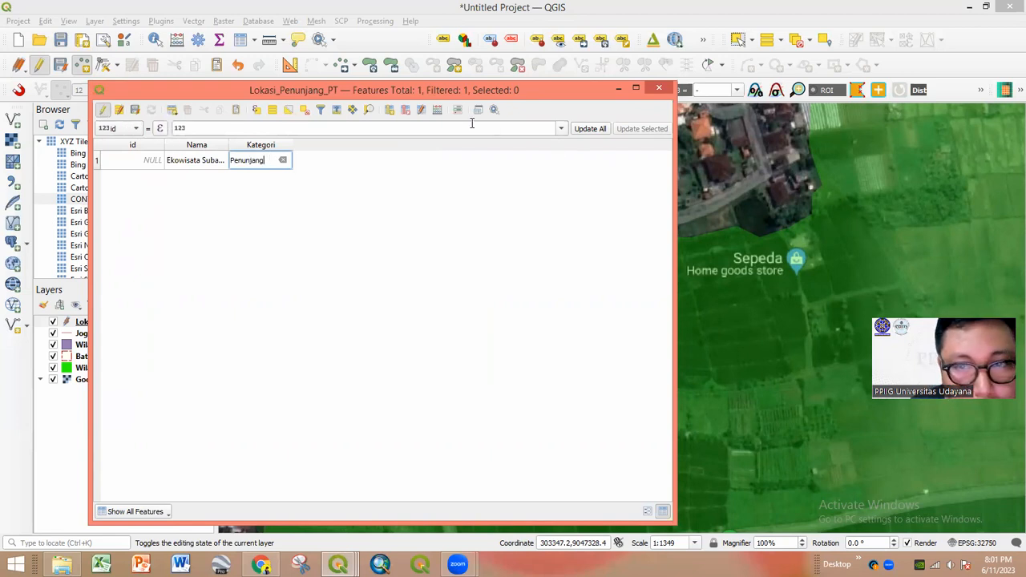
left_click(619, 89)
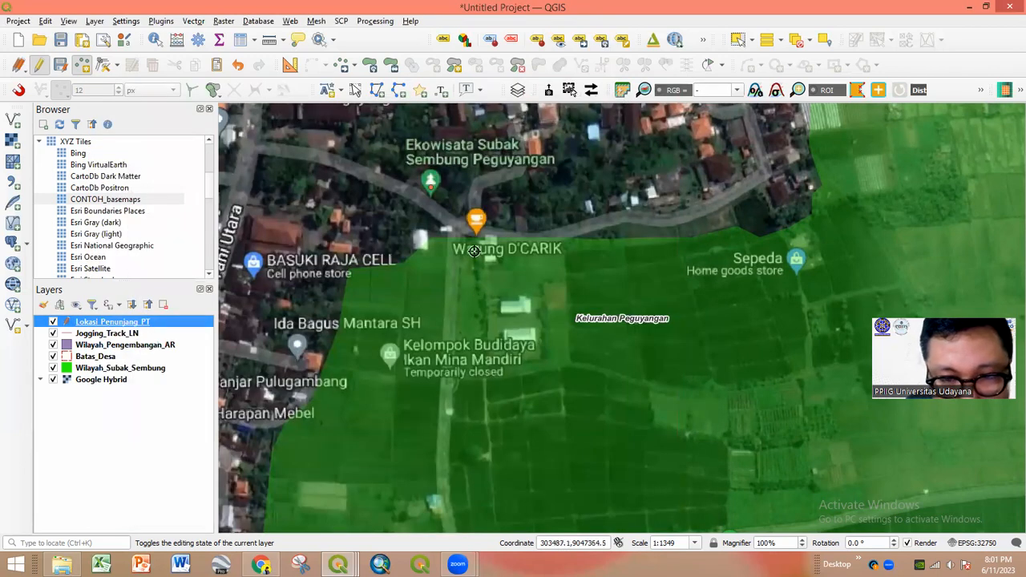
- Place a point on the Warung D'CARIK marker and enter Warung Kopi as Nama and Tempat Makan as Kategori
scroll(474, 250, "up", 1)
scroll(471, 247, "down", 1)
scroll(470, 243, "up", 1)
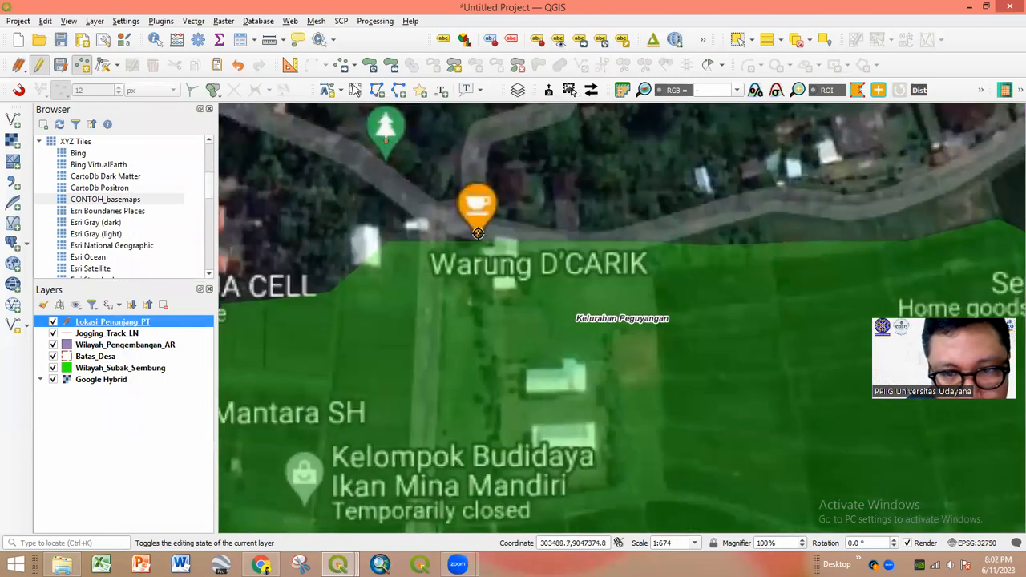
left_click(478, 233)
left_click_drag(574, 339, 324, 217)
left_click(323, 258)
left_click_drag(384, 215, 319, 217)
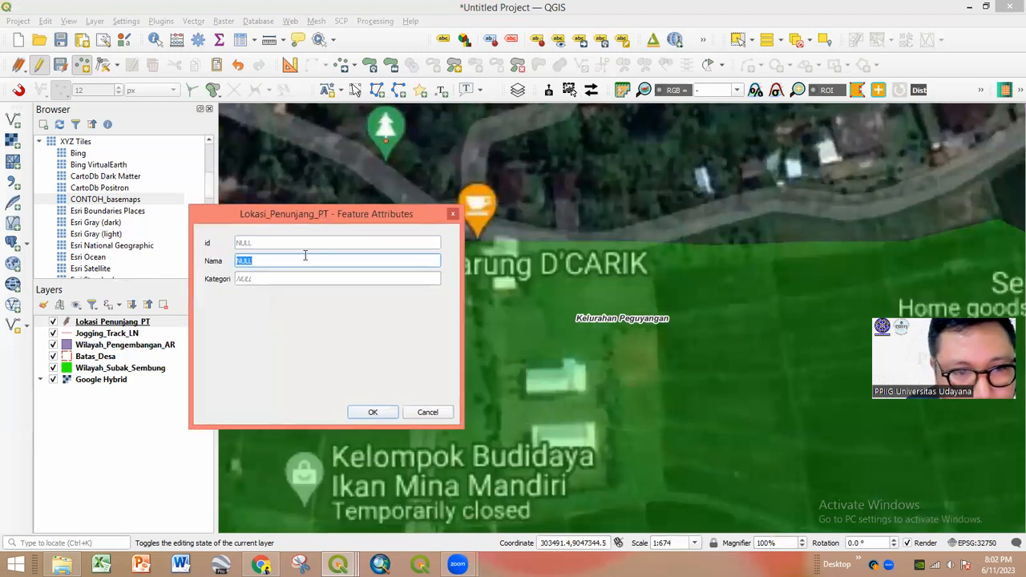
type("Warung Kopi")
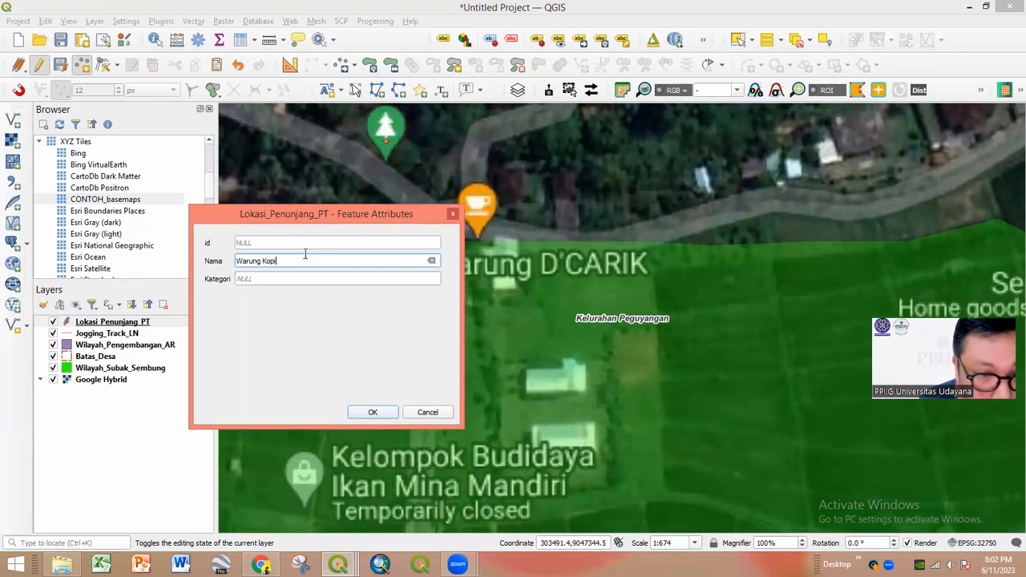
left_click(276, 279)
type("Tempat Makan")
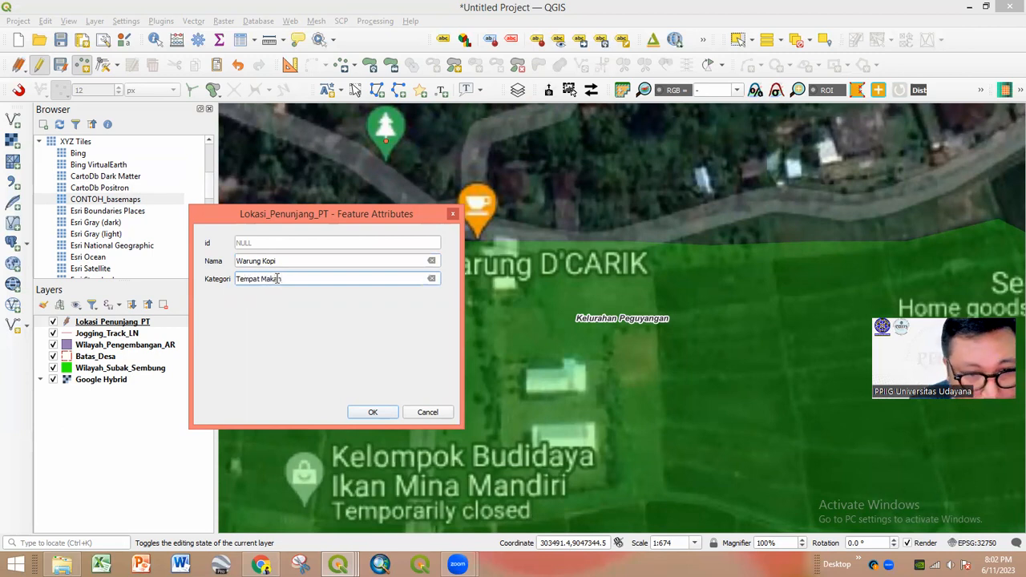
- Change the new point's Nama to Warung D'Carik and accept its feature attributes
left_click_drag(295, 278, 232, 279)
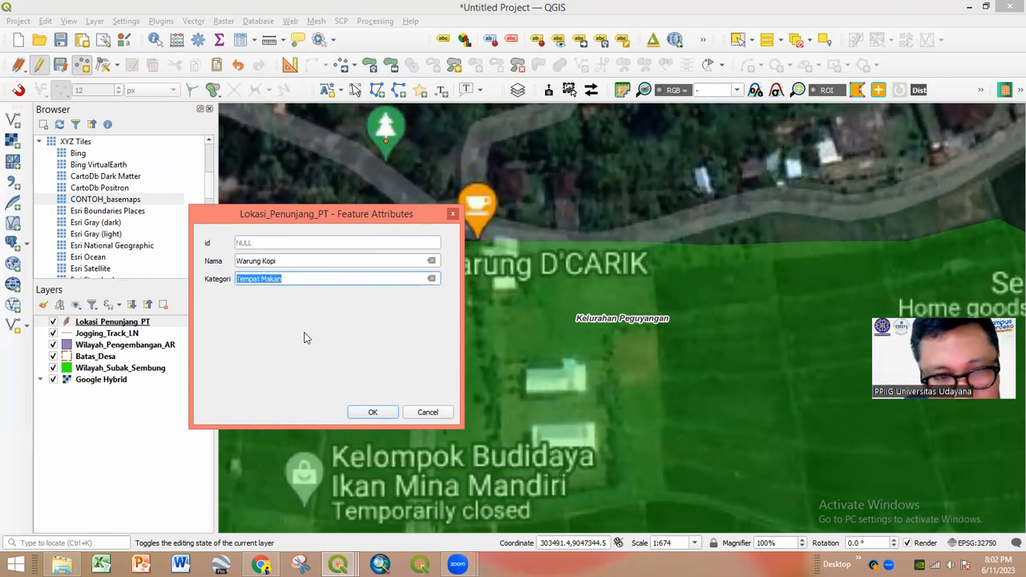
left_click_drag(308, 220, 250, 219)
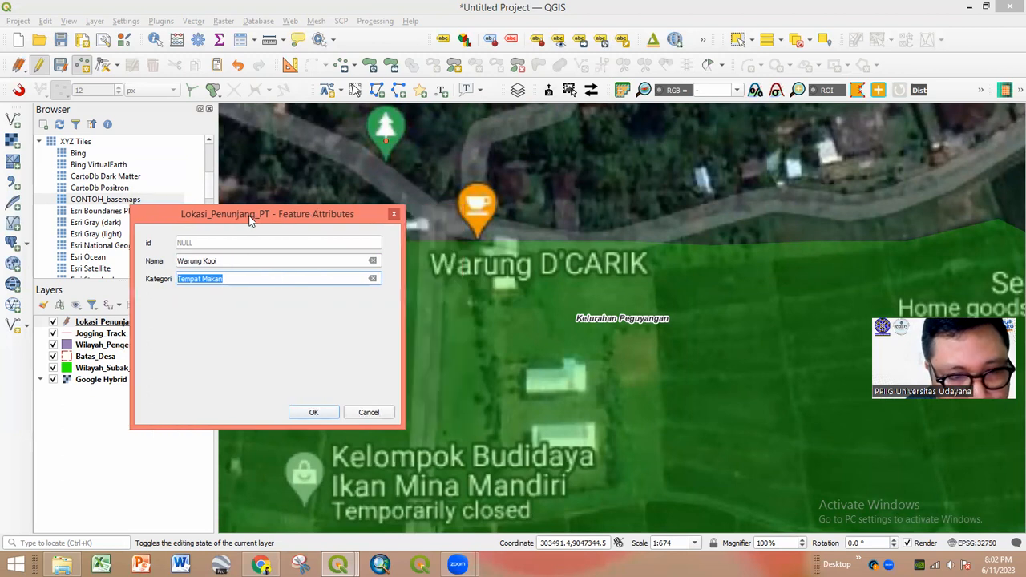
left_click(227, 261)
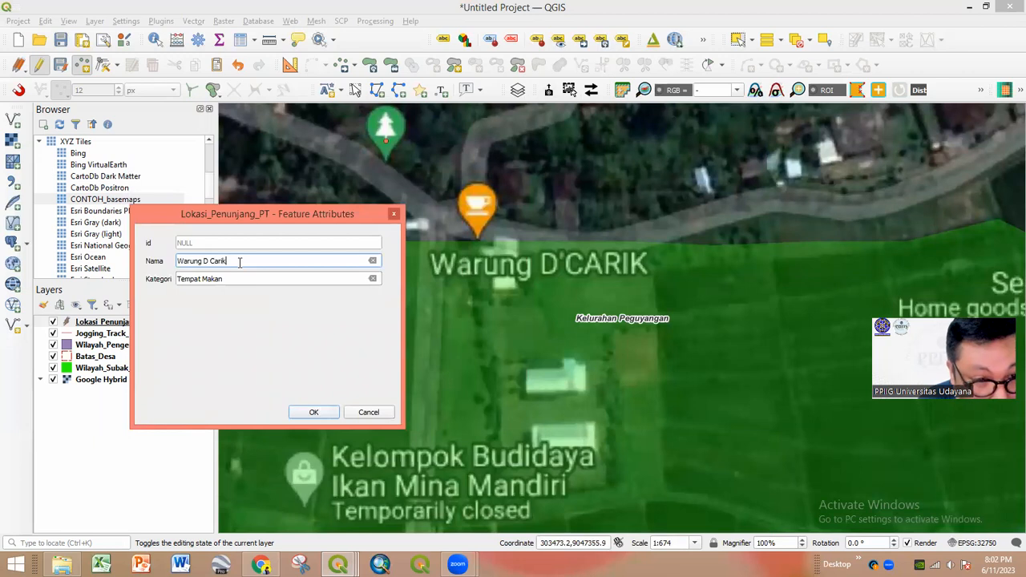
left_click(212, 261)
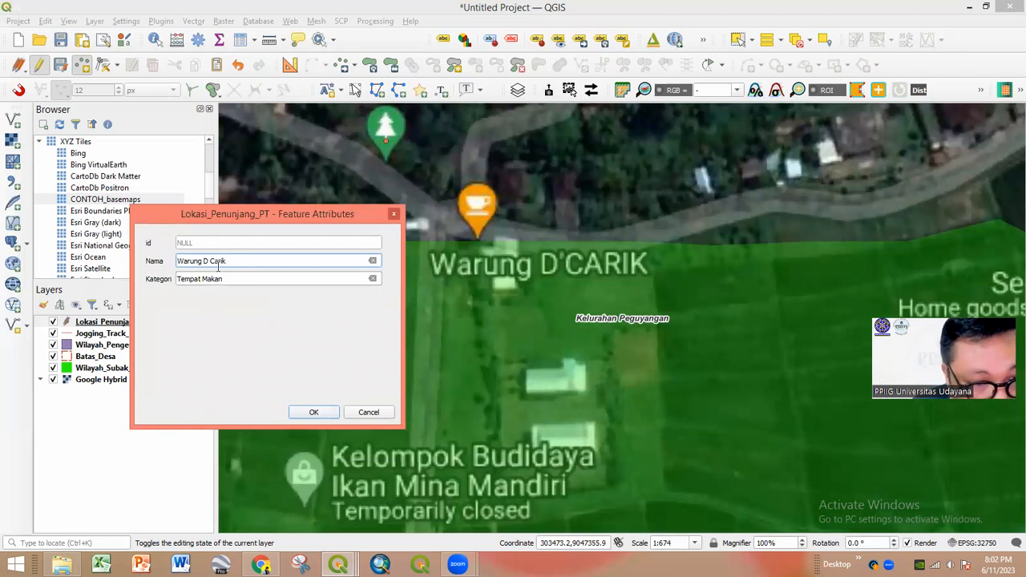
key("BackSpace")
type("'")
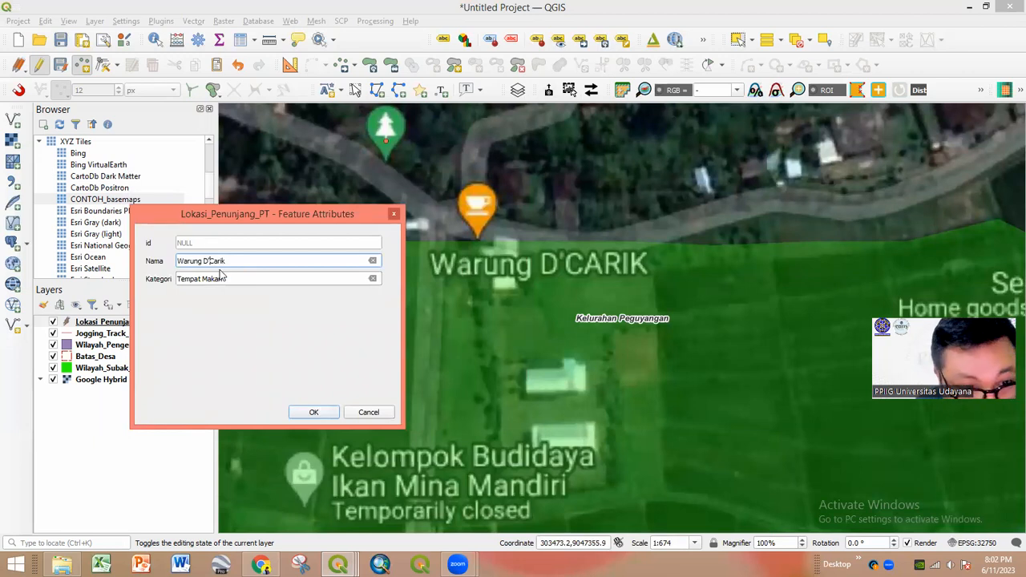
left_click(312, 412)
- Add a point on the Kelompok Budidaya Ikan Mina Mandiri marker with Nama Kelompok Budidaya Mina Mandiri and Kategori Penunjang
scroll(409, 278, "down", 1)
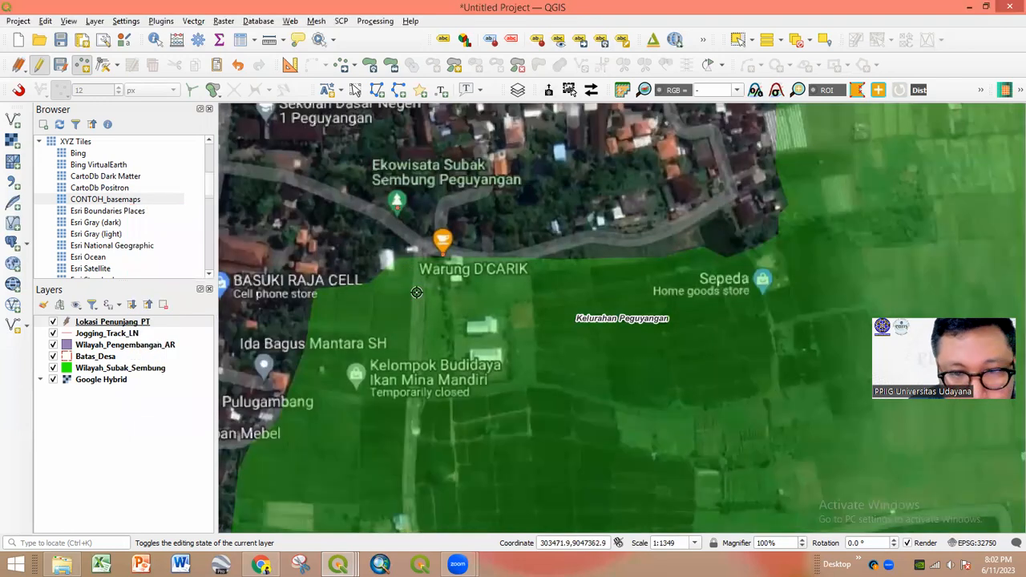
left_click_drag(453, 353, 463, 245)
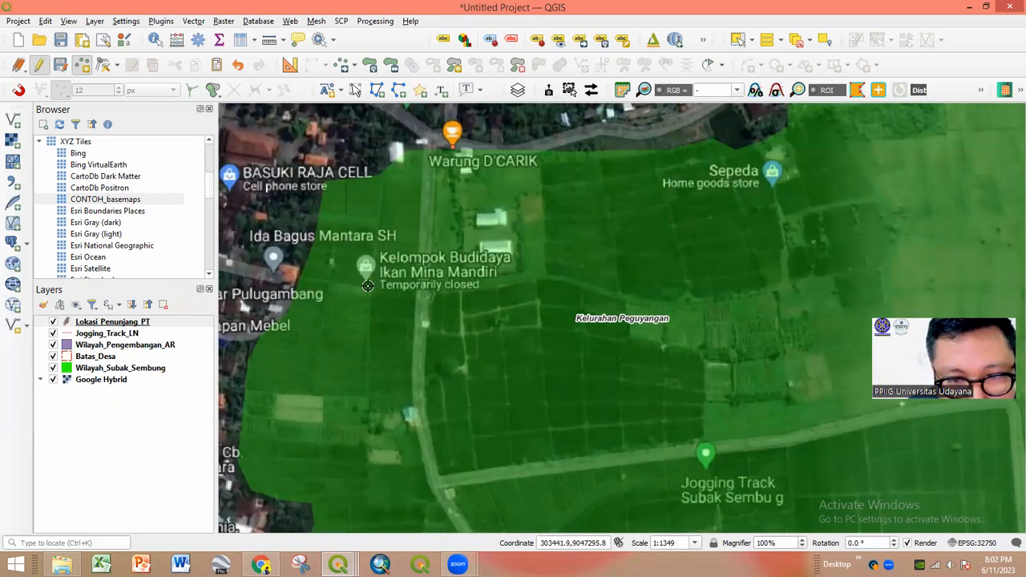
left_click(366, 269)
left_click(229, 278)
type("Kelompok Budidaya Mina Mandiri")
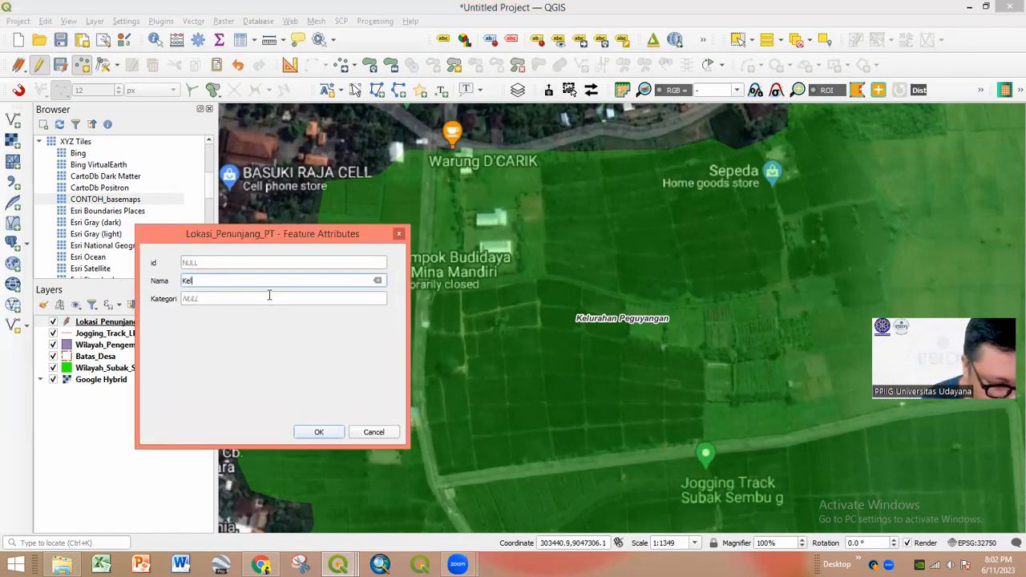
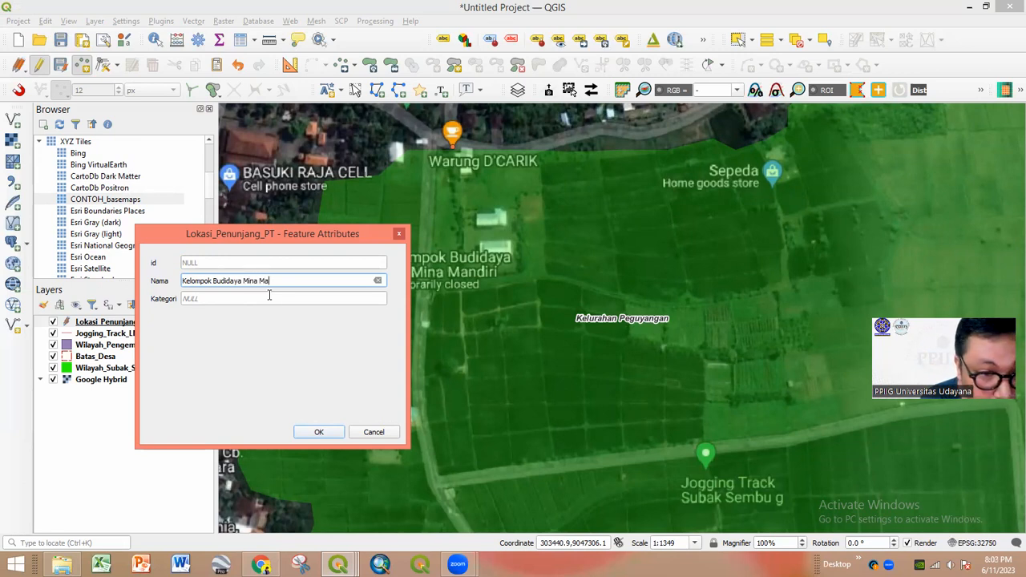
left_click(274, 295)
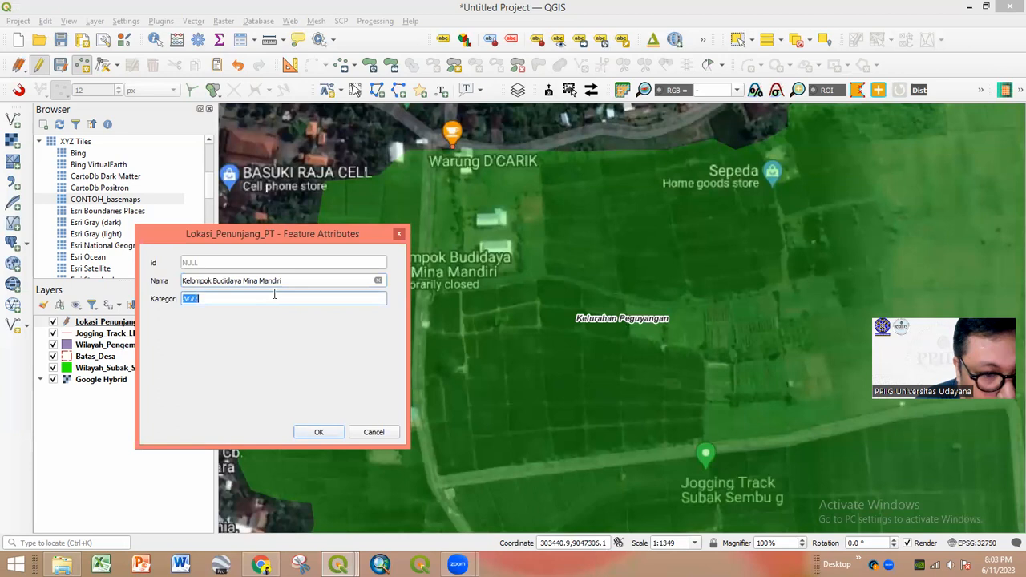
type("Penunjang")
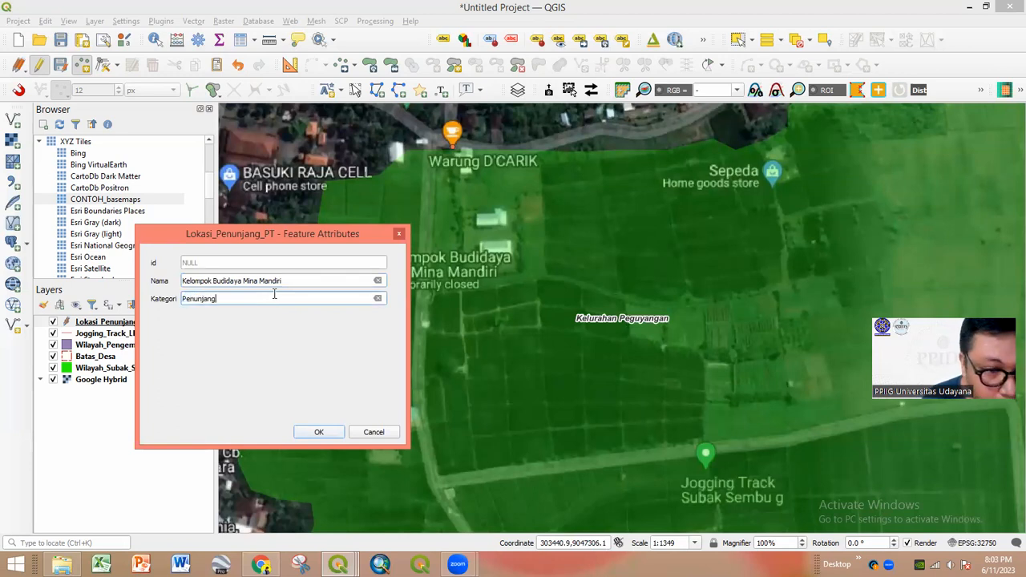
left_click(315, 433)
- Examine the imagery along the jogging track and around the Konservasi Jalak Bali area for further supporting locations
scroll(415, 319, "down", 1)
left_click_drag(405, 258, 402, 193)
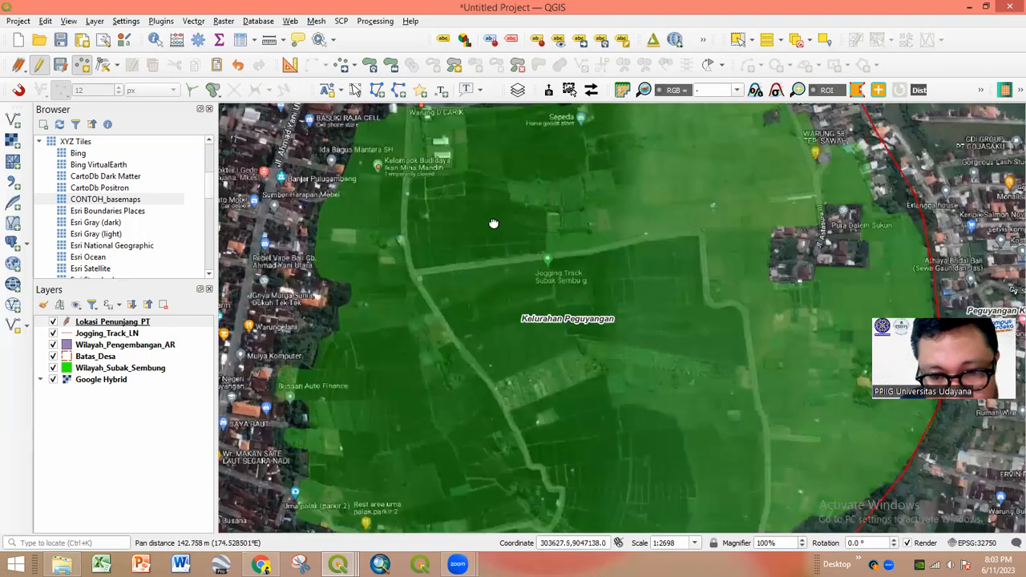
left_click_drag(472, 234, 540, 256)
scroll(540, 257, "up", 1)
left_click_drag(609, 422, 708, 319)
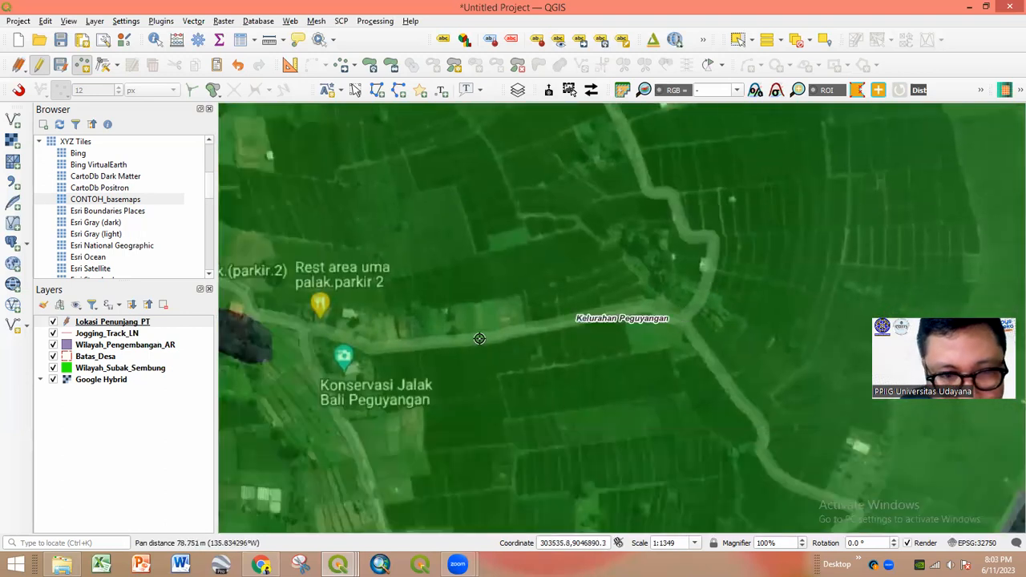
scroll(477, 338, "down", 1)
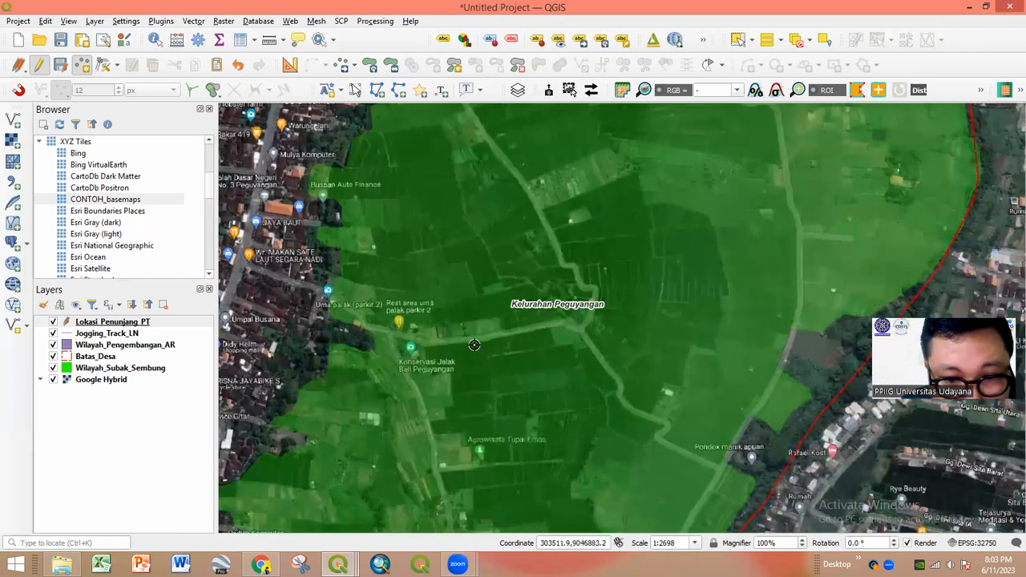
scroll(474, 345, "up", 1)
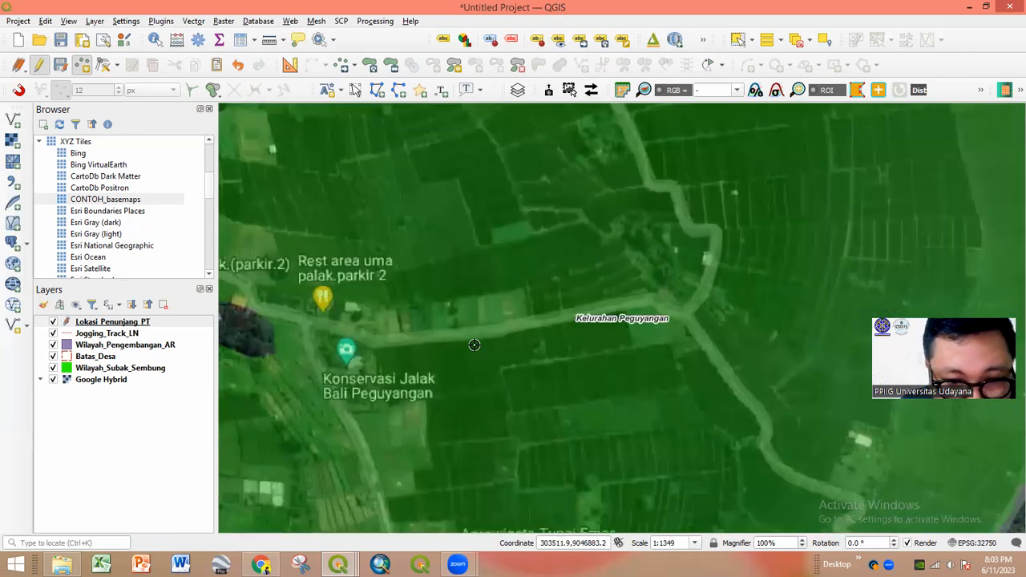
scroll(474, 344, "down", 1)
left_click_drag(586, 380, 463, 381)
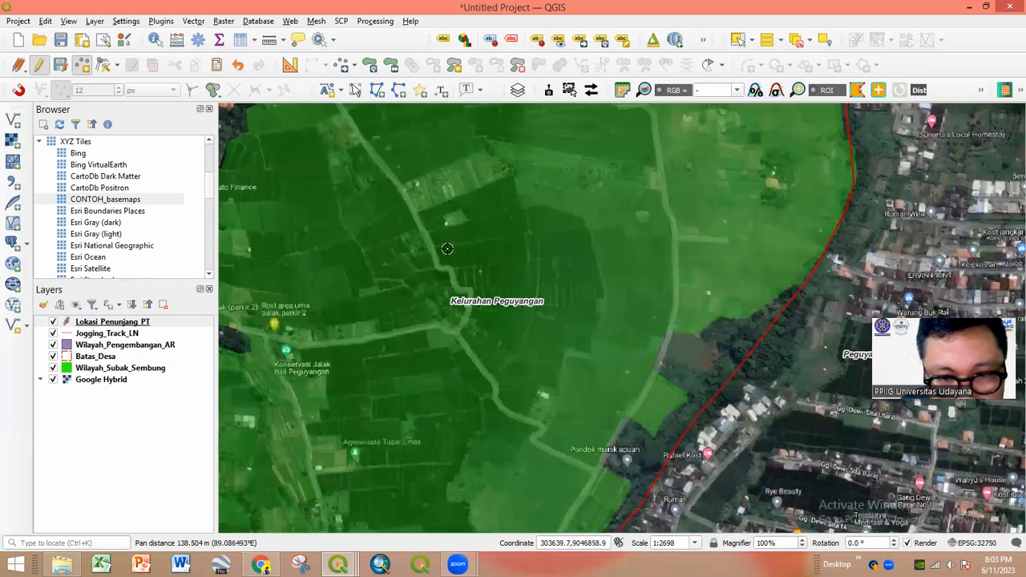
left_click_drag(520, 272, 523, 325)
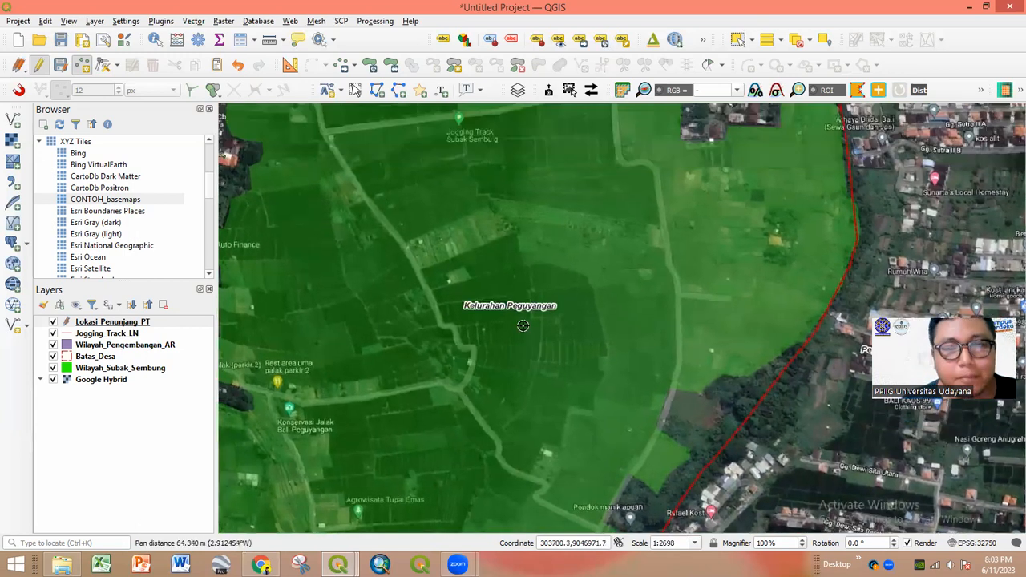
scroll(448, 311, "up", 1)
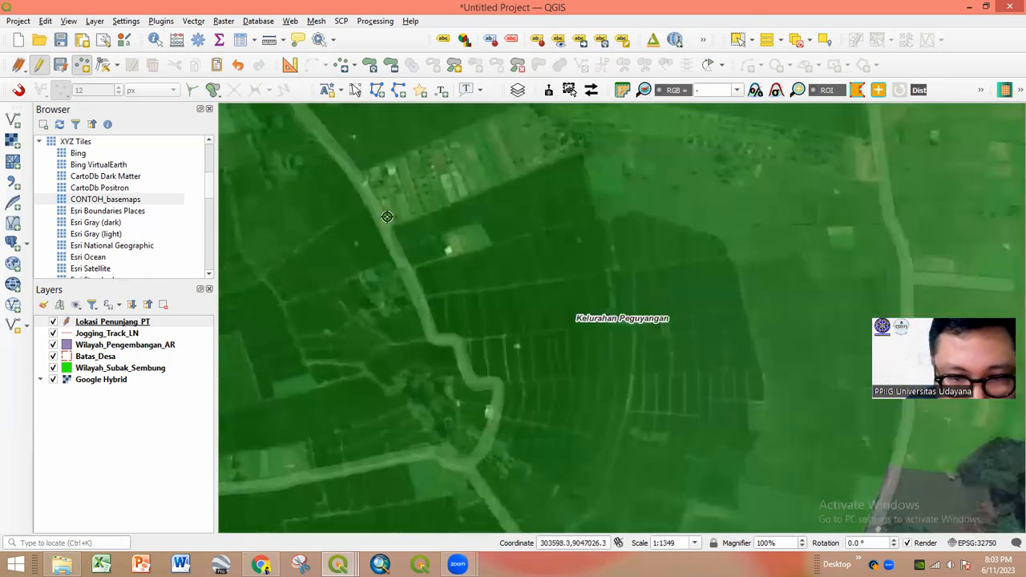
- Add a point to Lokasi_Penunjang_PT on the small building west of the main track, just north of the jogging track junction
left_click_drag(391, 221, 419, 360)
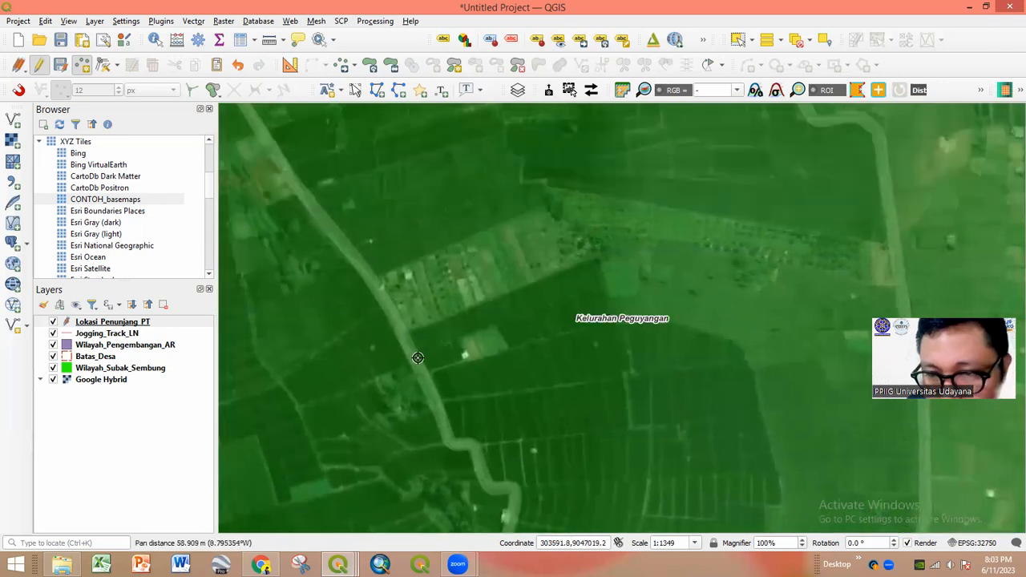
scroll(526, 298, "down", 1)
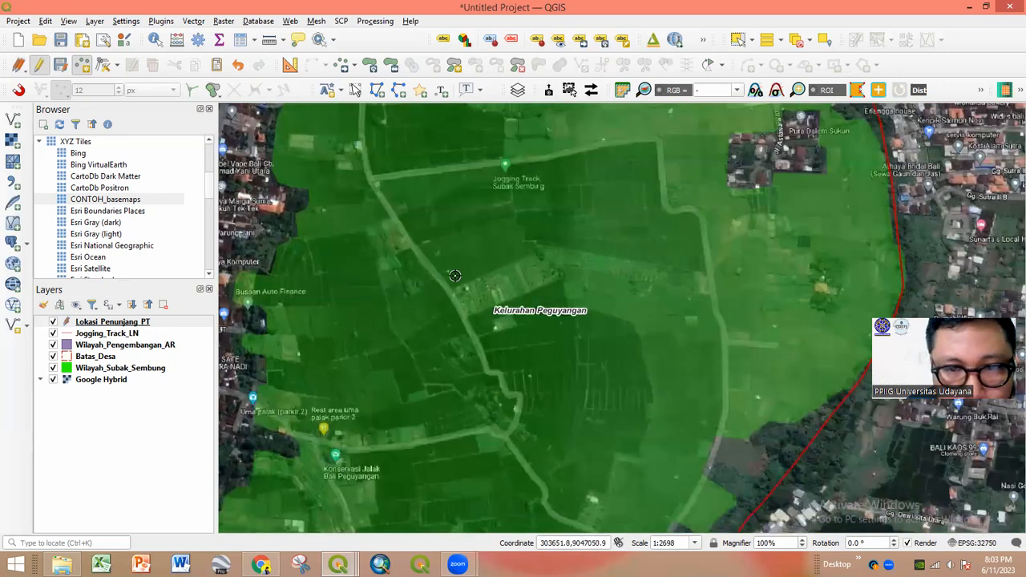
left_click_drag(454, 275, 442, 411)
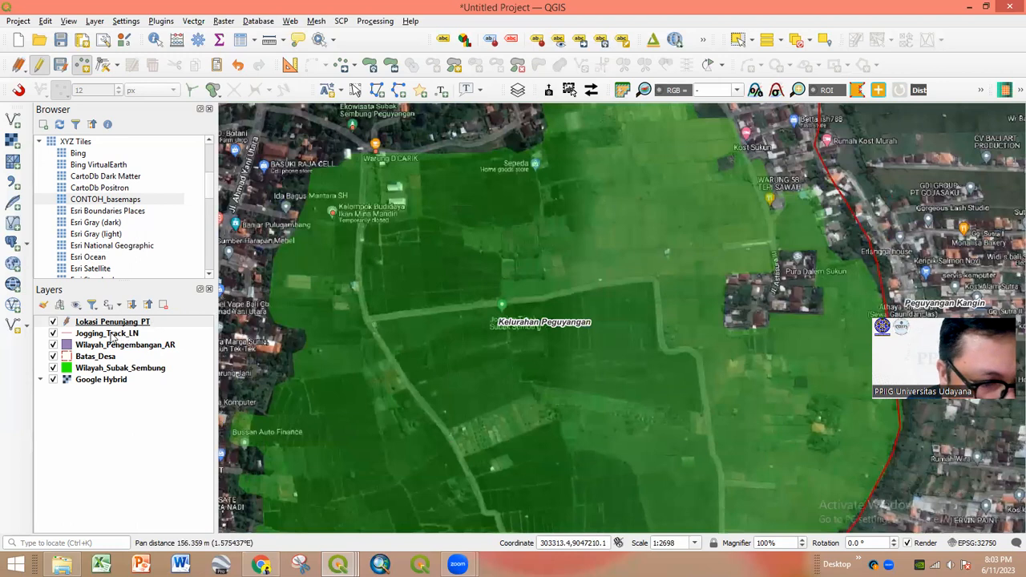
left_click(124, 326)
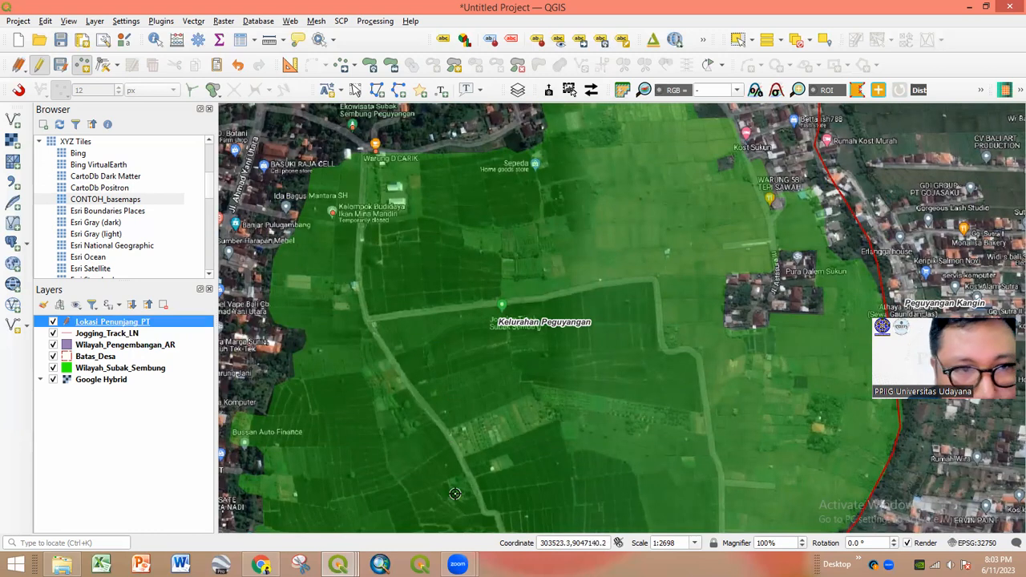
left_click_drag(489, 499, 497, 365)
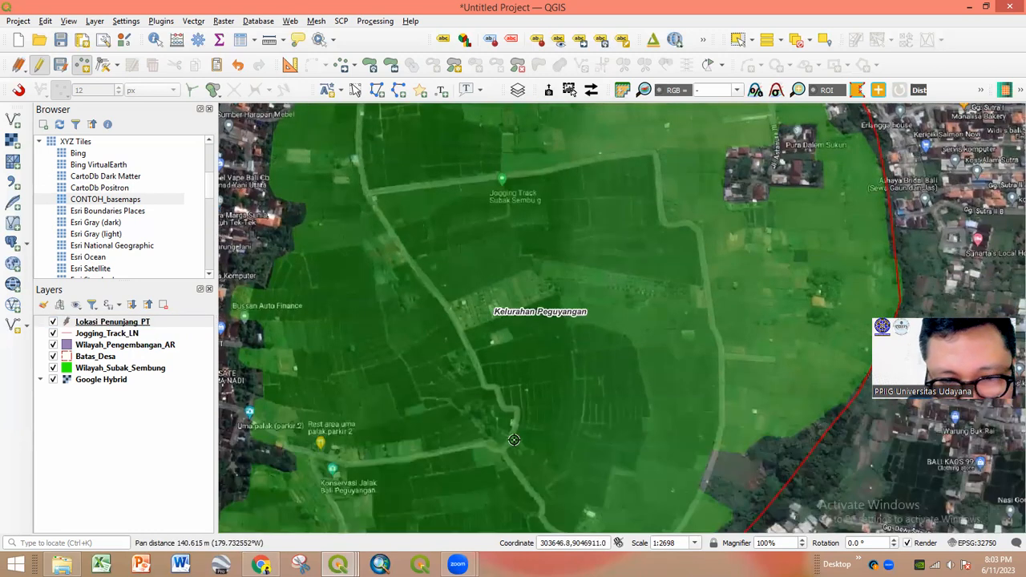
left_click_drag(329, 149, 352, 287)
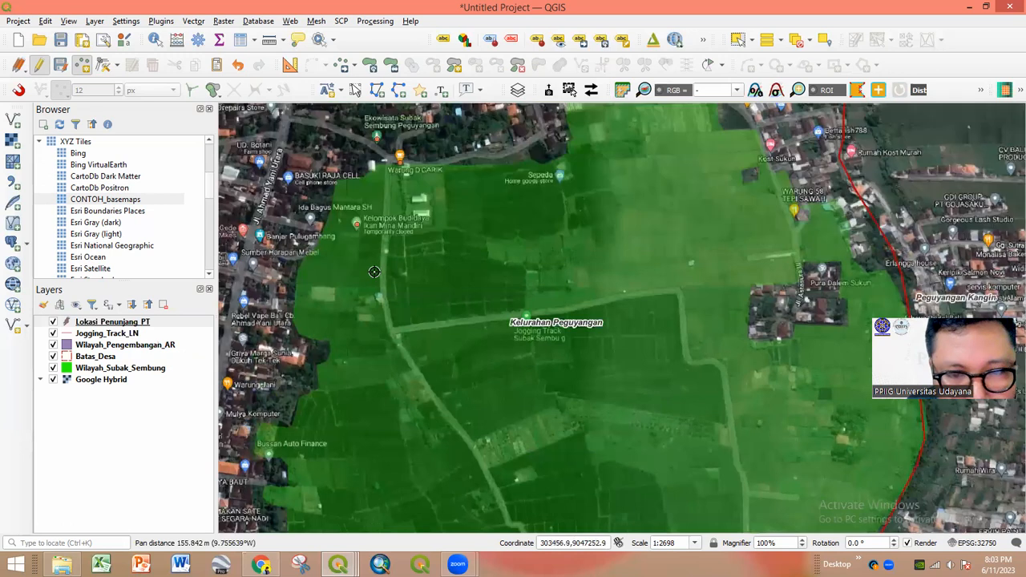
scroll(445, 393, "up", 1)
left_click_drag(417, 309, 424, 413)
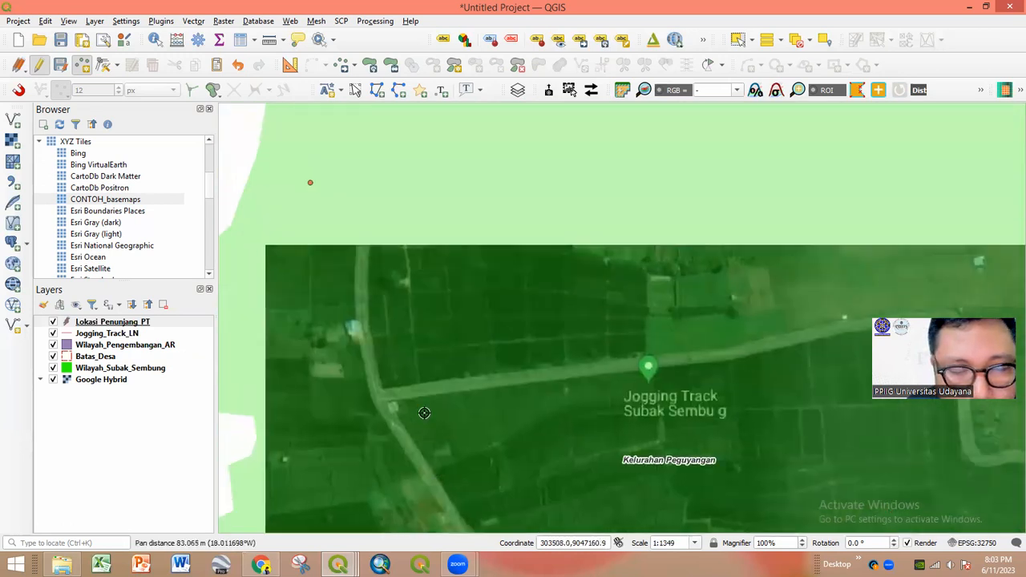
left_click_drag(356, 347, 379, 339)
scroll(381, 340, "up", 1)
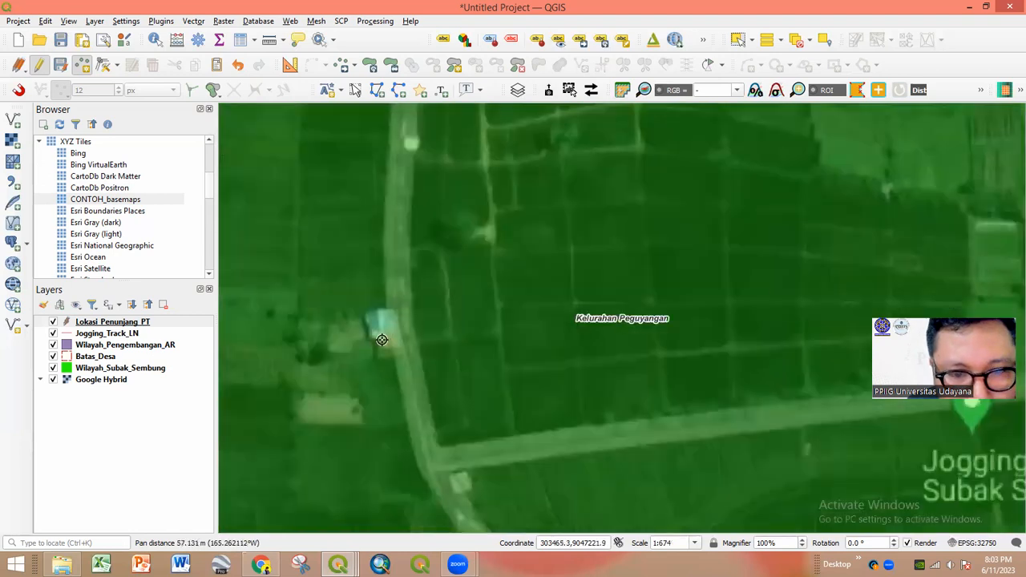
left_click(379, 327)
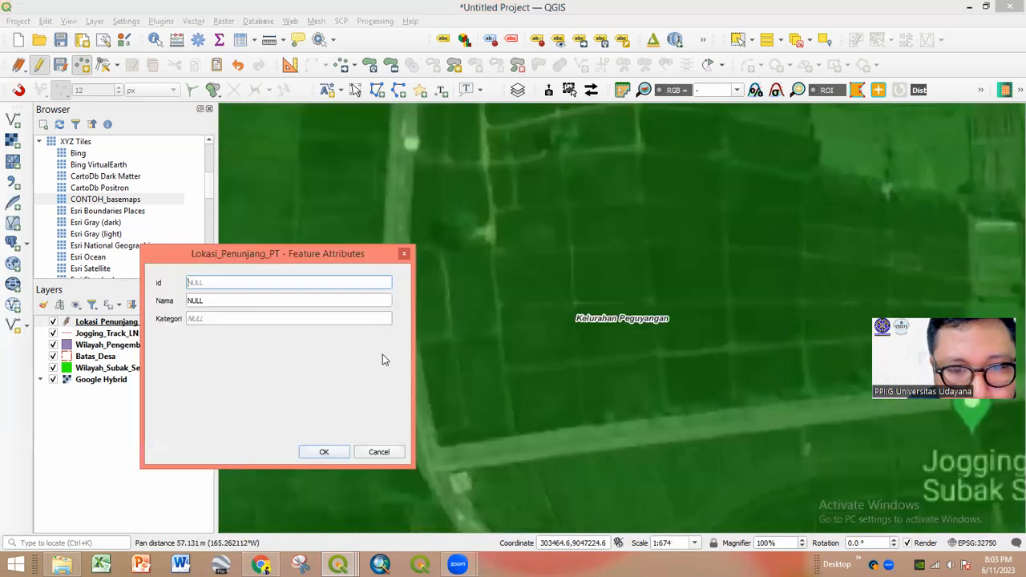
- Give the new point the Nama "Tempat Istirahat" and the Kategori "Penunjang", and accept its attributes
left_click(225, 299)
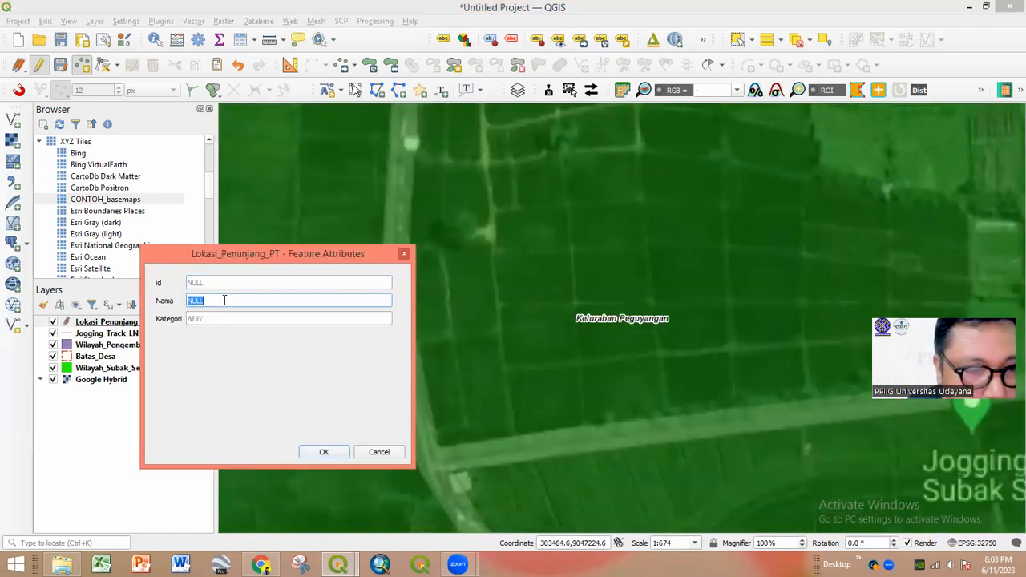
type("Tempat Istirahat")
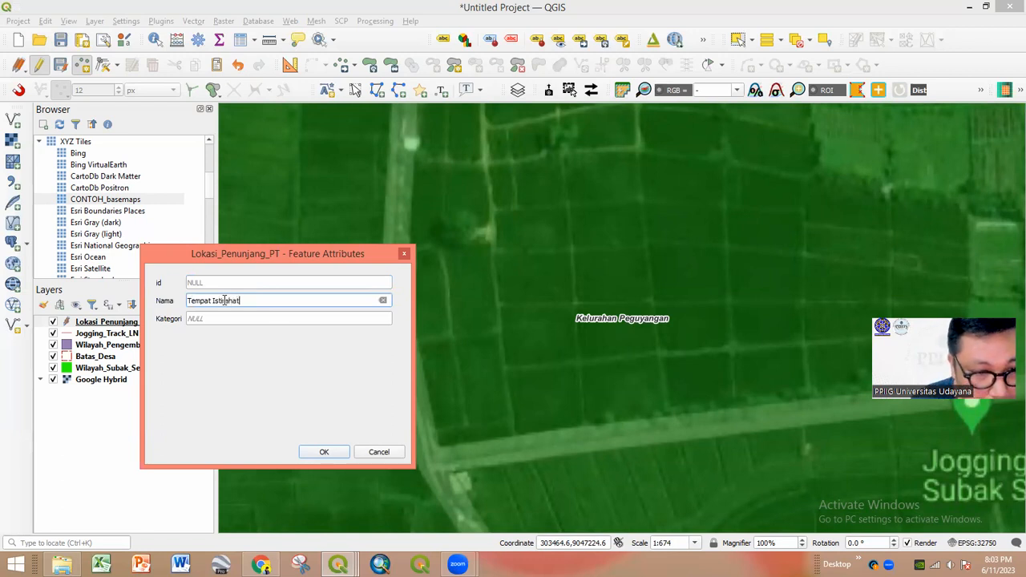
key("Tab")
type("P")
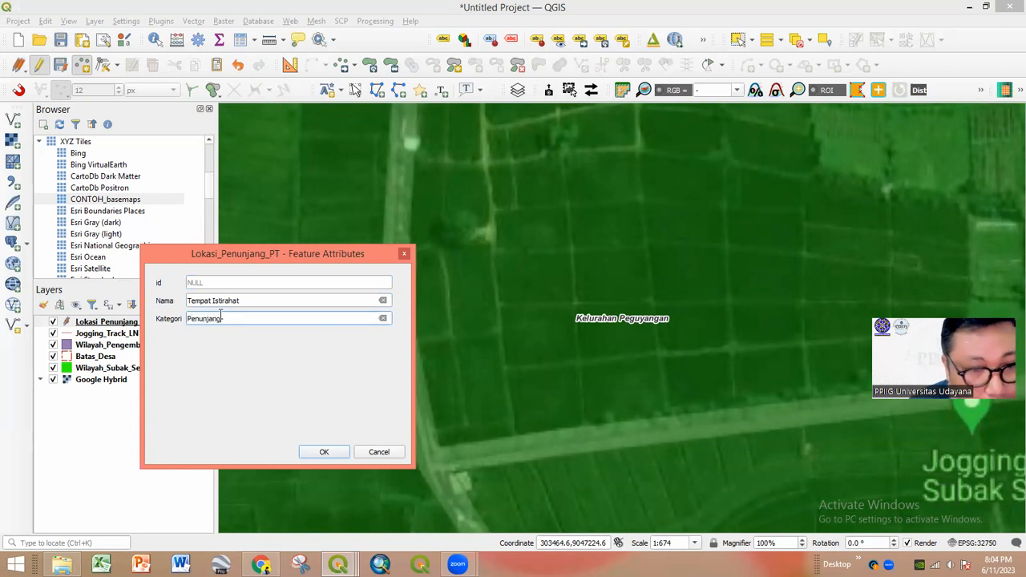
type("enunjang")
left_click(326, 452)
- Examine the imagery along the jogging track for further supporting locations, from the new rest point to the eastern bend
scroll(351, 272, "down", 2)
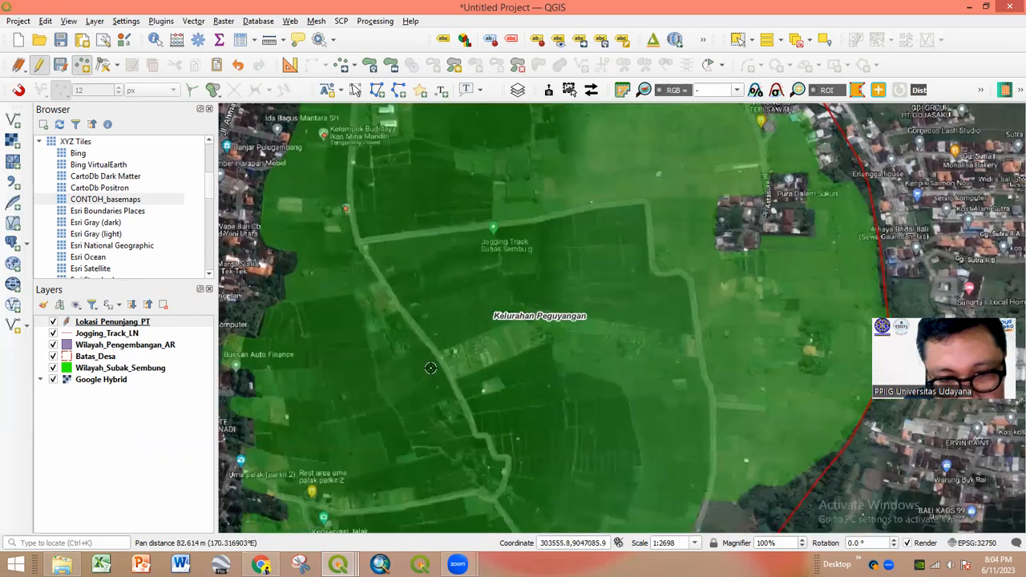
scroll(414, 345, "up", 1)
left_click_drag(456, 360, 431, 273)
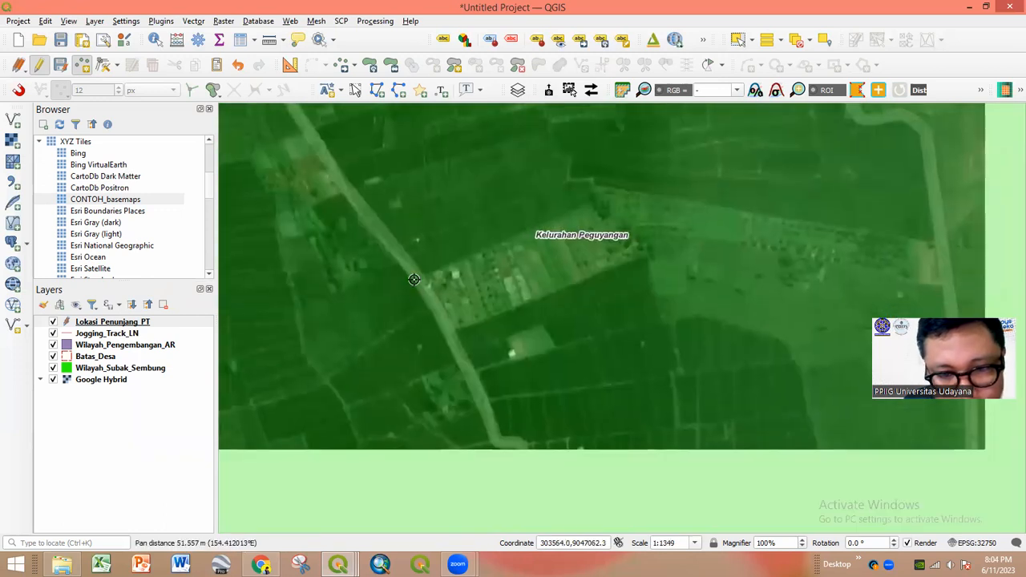
scroll(461, 391, "down", 2)
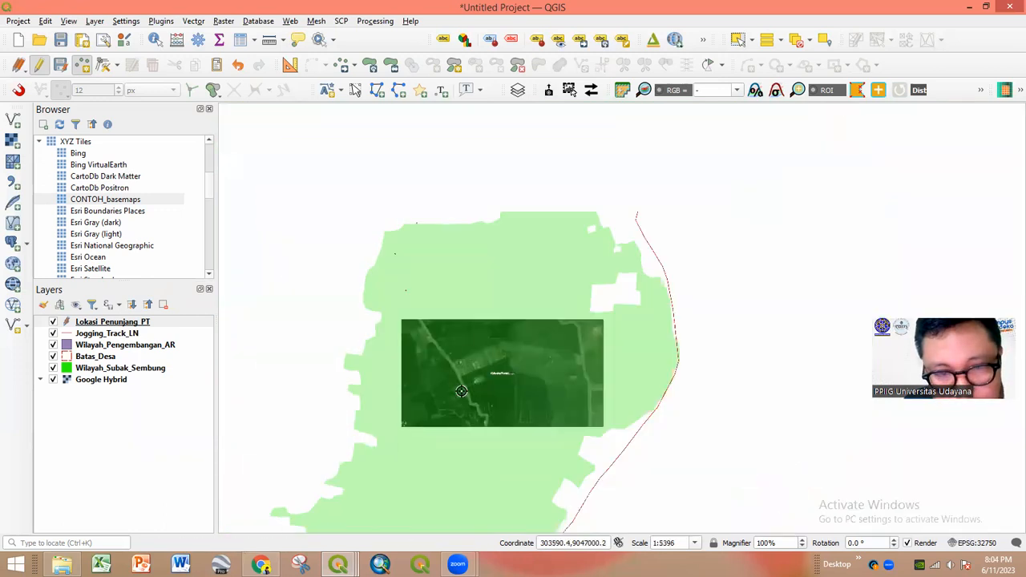
scroll(461, 391, "up", 2)
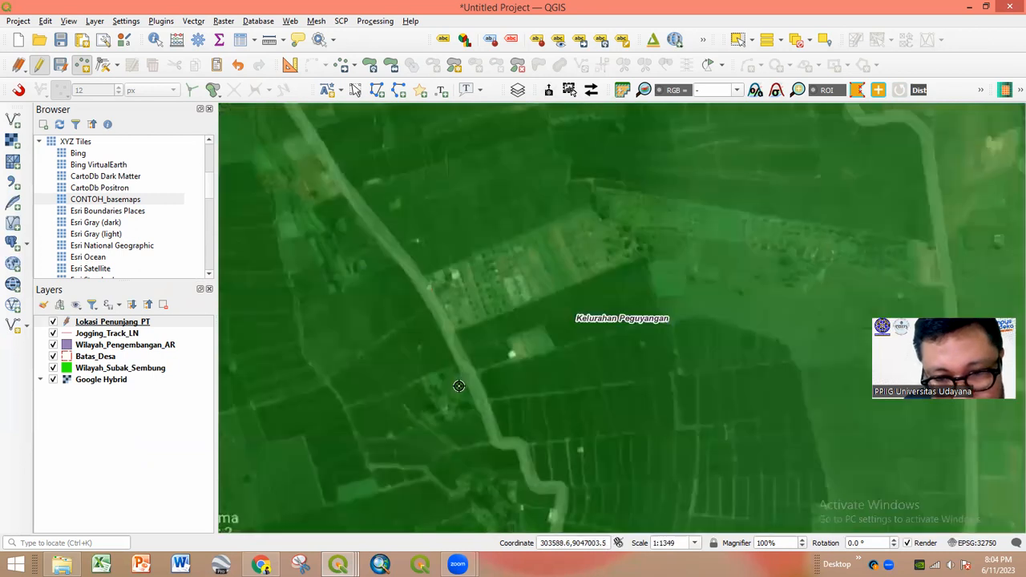
scroll(459, 386, "down", 1)
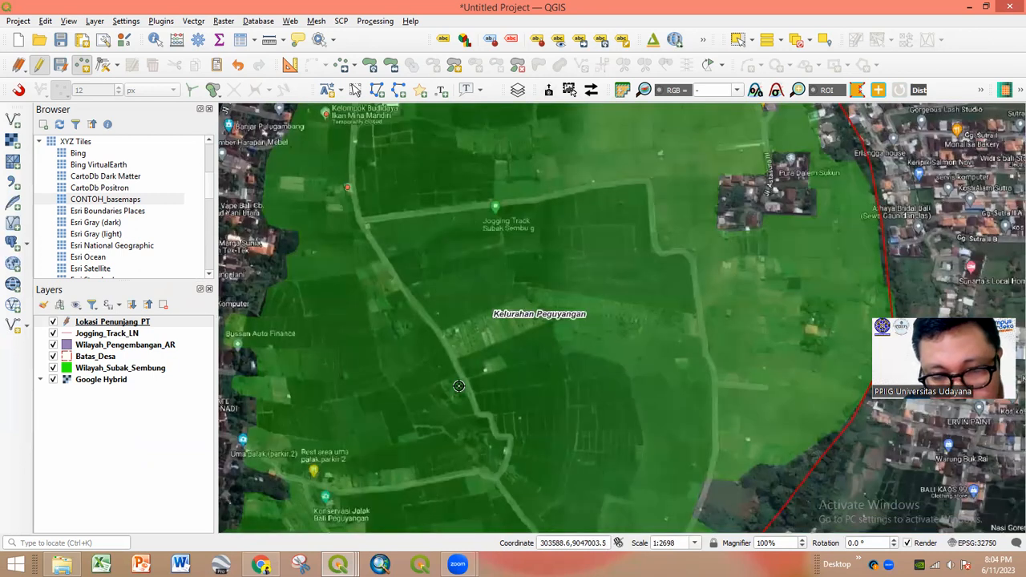
left_click_drag(369, 198, 357, 331)
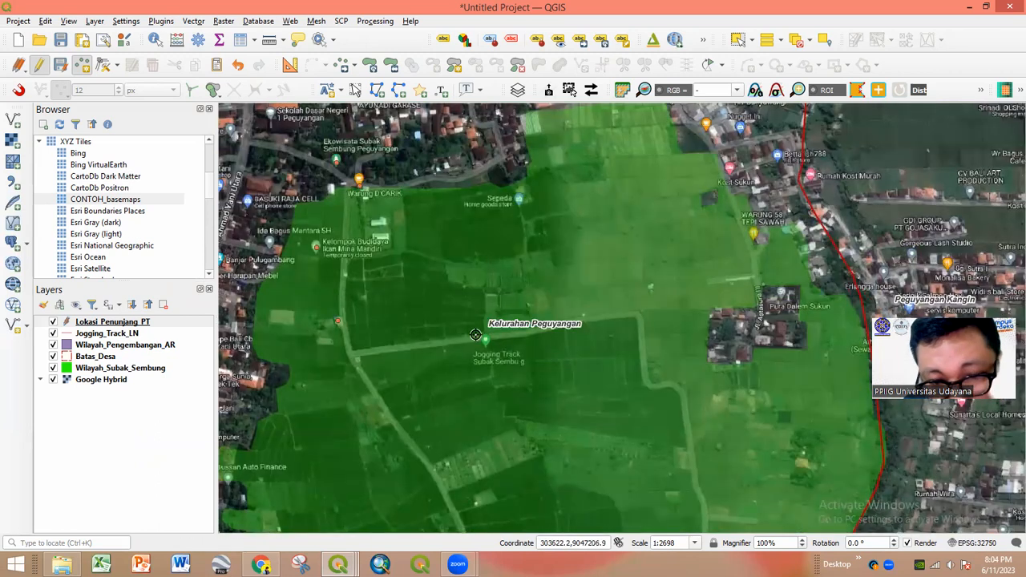
scroll(662, 377, "up", 1)
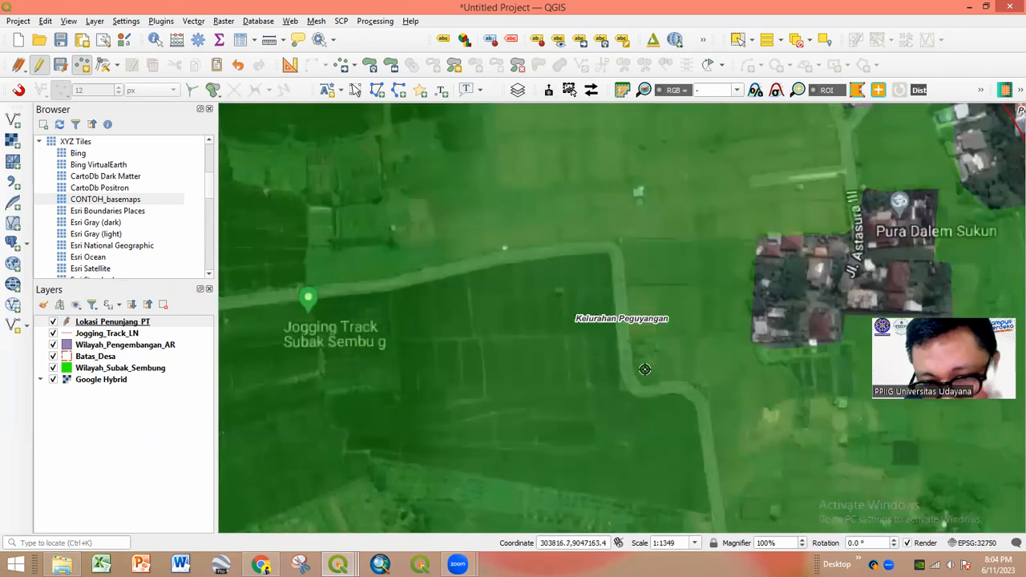
left_click_drag(645, 379, 599, 293)
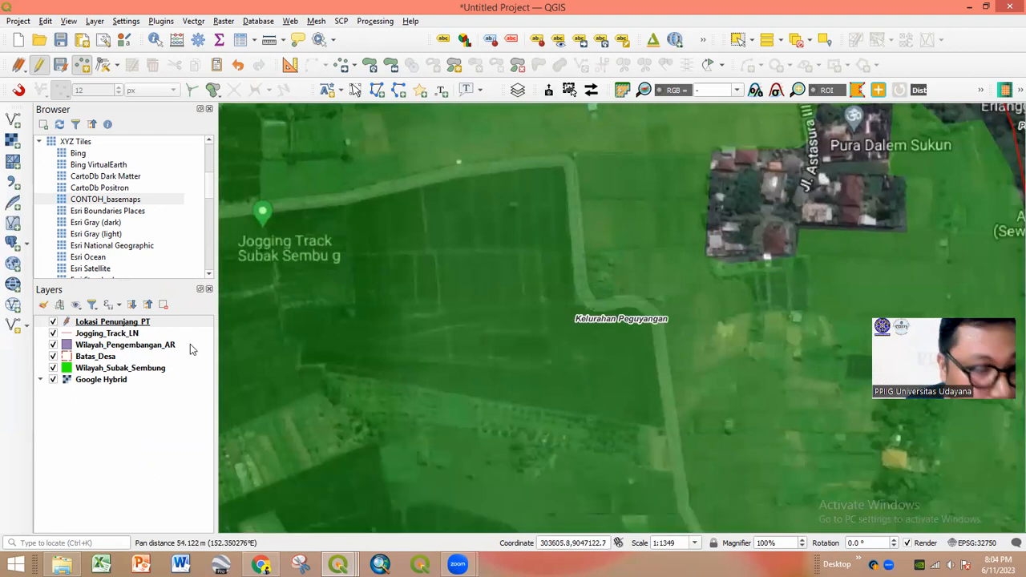
- Stop editing the Lokasi_Penunjang_PT layer and save its changes
left_click(139, 323)
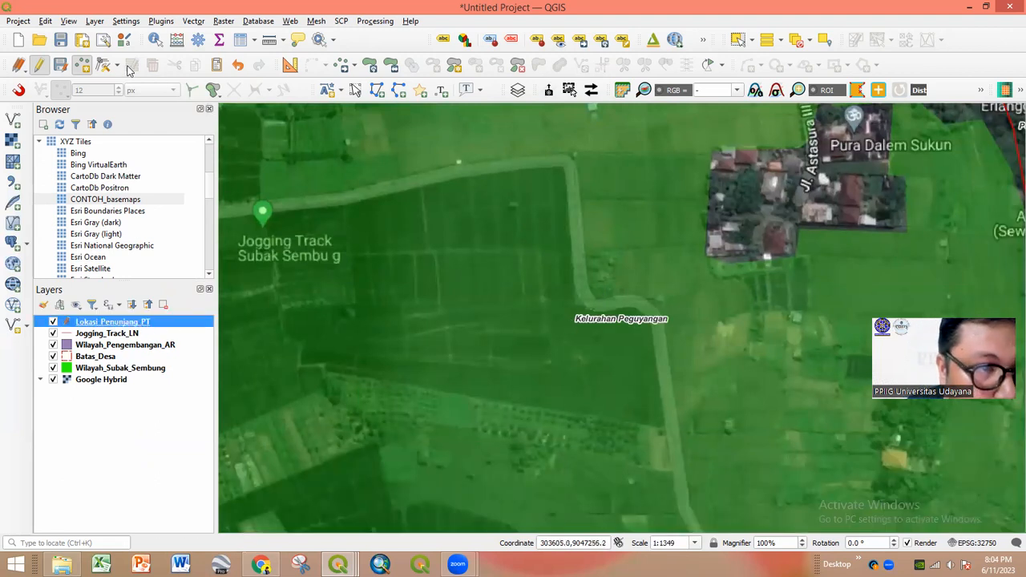
left_click(40, 67)
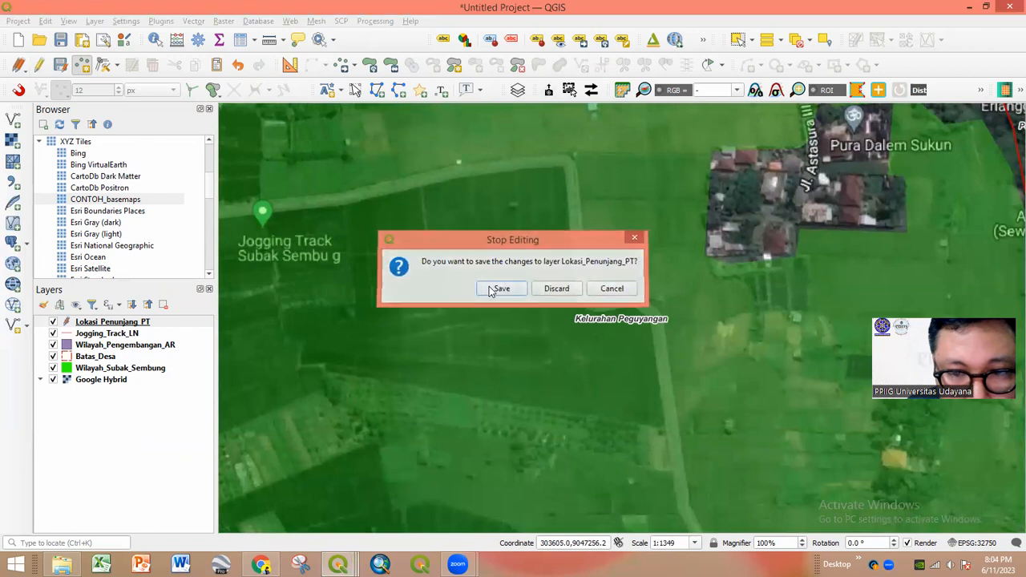
left_click(491, 287)
- Start a new line in Jogging_Track_LN, tracing the track from the entrance near Warung D'CARIK south to the first junction
scroll(380, 379, "down", 1)
left_click(136, 334)
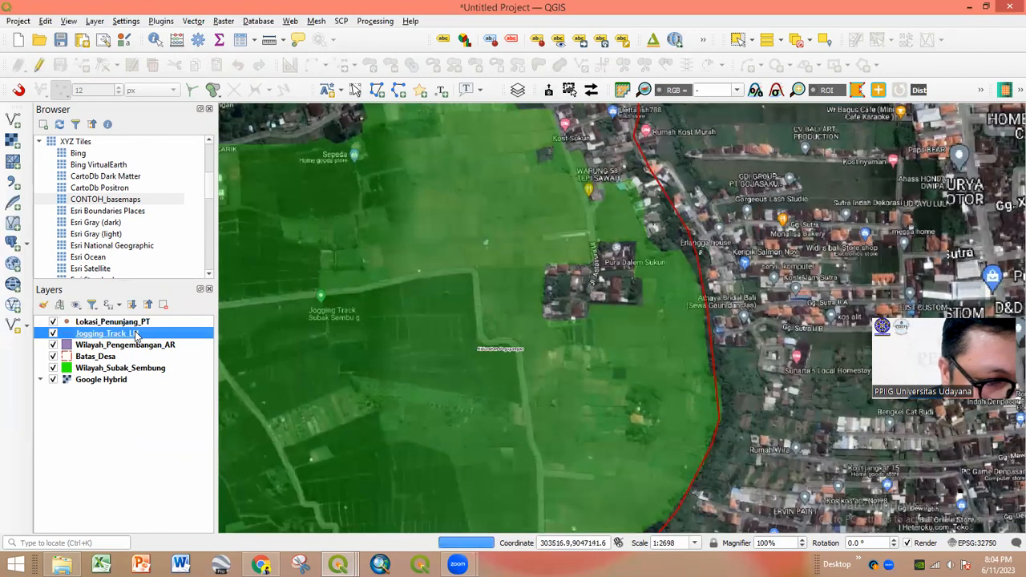
left_click(41, 66)
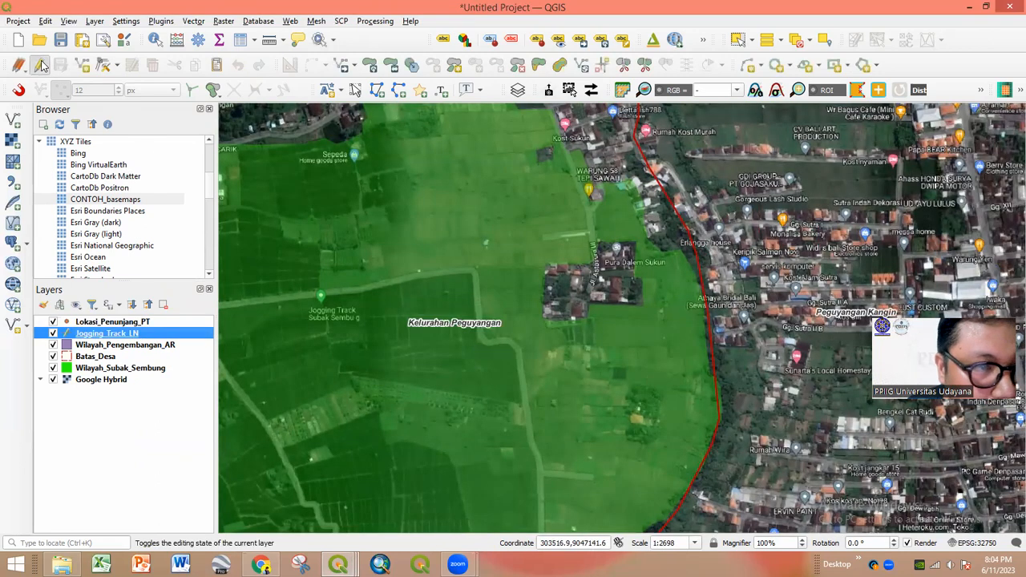
left_click(89, 68)
left_click_drag(441, 248, 615, 305)
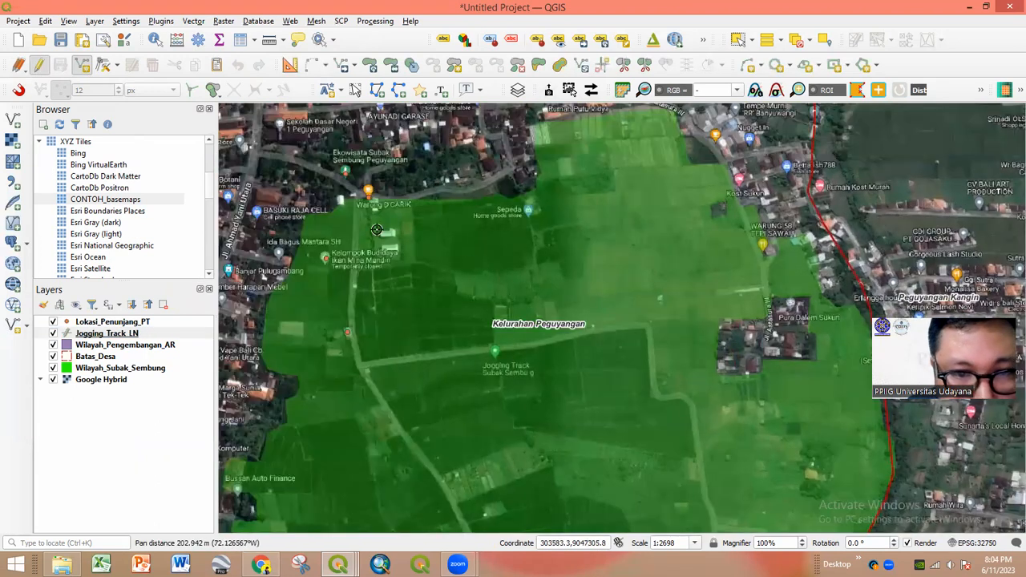
scroll(352, 209, "up", 1)
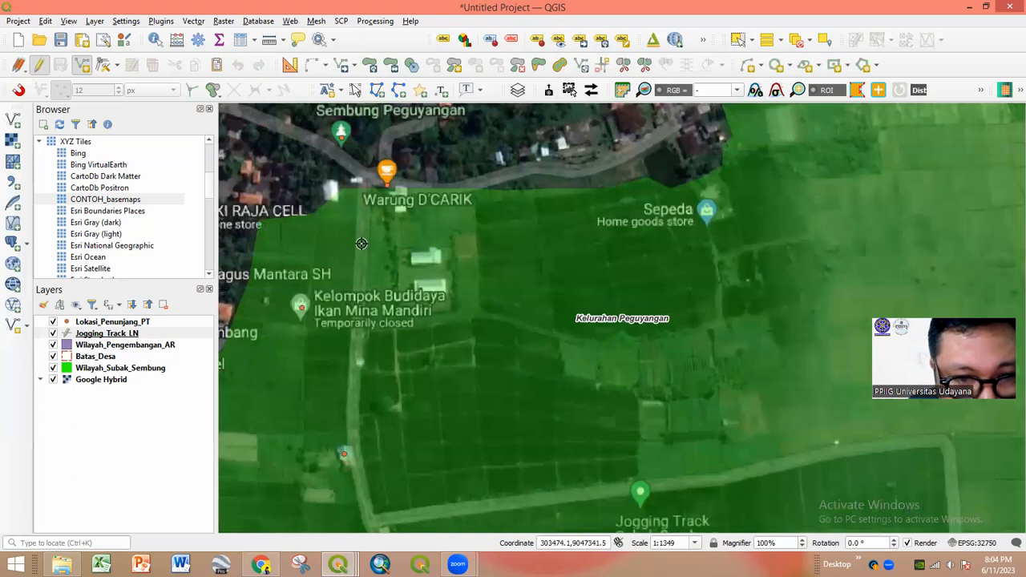
left_click_drag(366, 279, 375, 223)
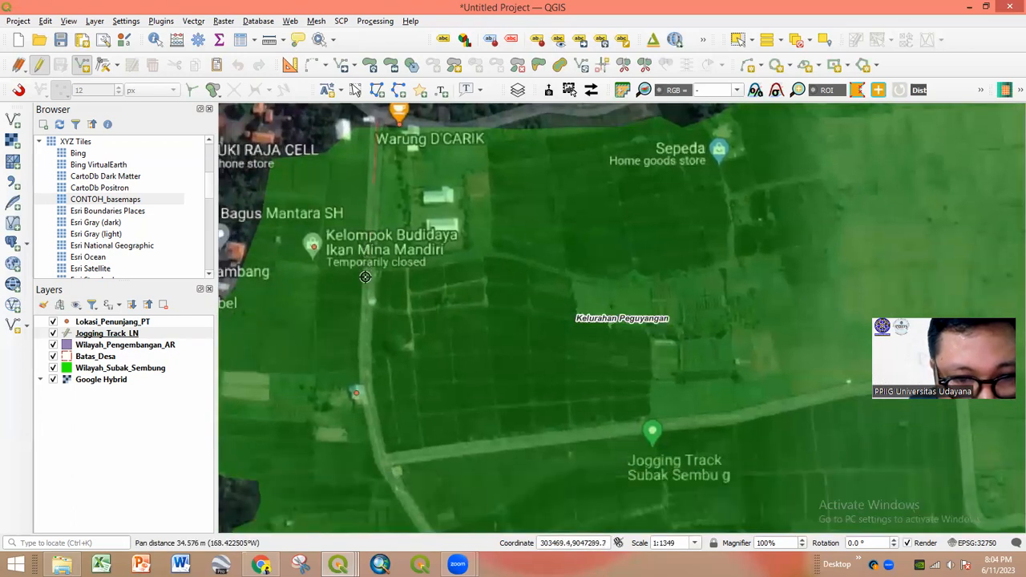
left_click_drag(363, 305, 356, 212)
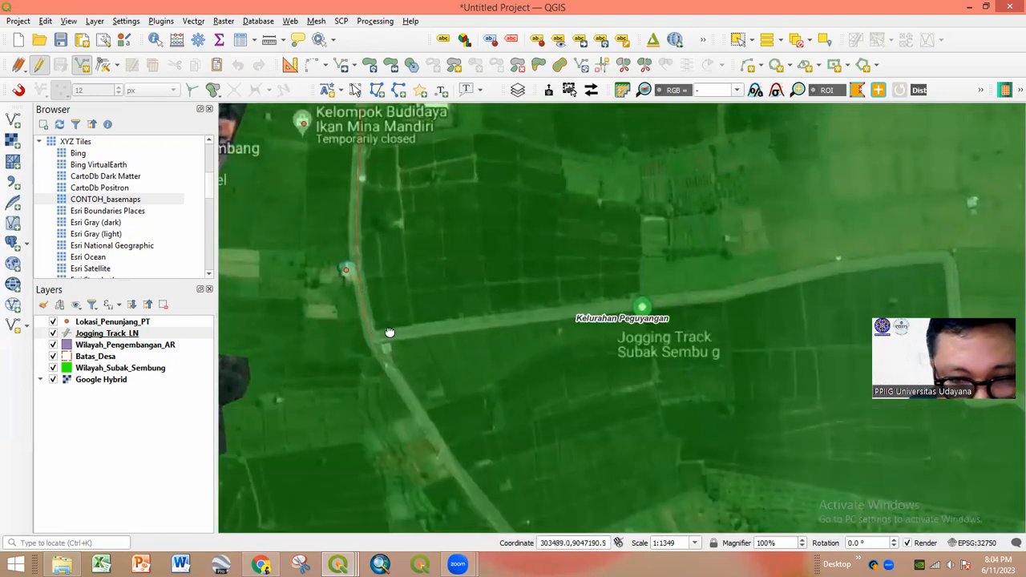
- Continue the jogging track line east past the Jogging Track Subak Sembung marker, around the corner and through the bend southwest of Pura Dalem Sukun
left_click_drag(390, 332, 226, 253)
left_click(377, 234)
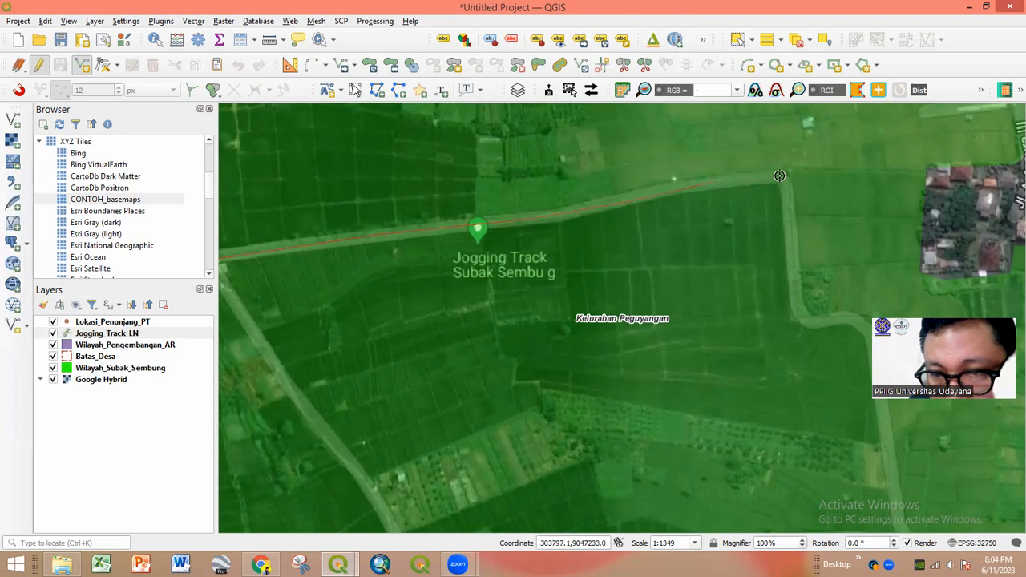
left_click_drag(780, 177, 530, 104)
left_click_drag(533, 141, 532, 178)
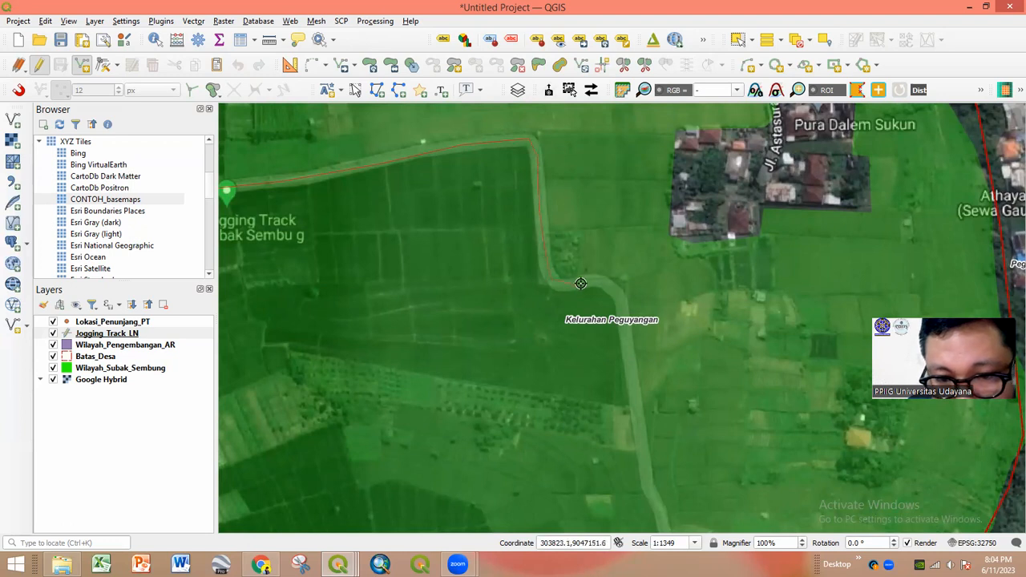
left_click(612, 289)
left_click(623, 308)
- Extend the jogging track line south along the eastern path, past the short side path, to the edge of the wooded area
left_click_drag(634, 336, 640, 214)
left_click(642, 305)
left_click(652, 358)
left_click_drag(634, 360, 644, 260)
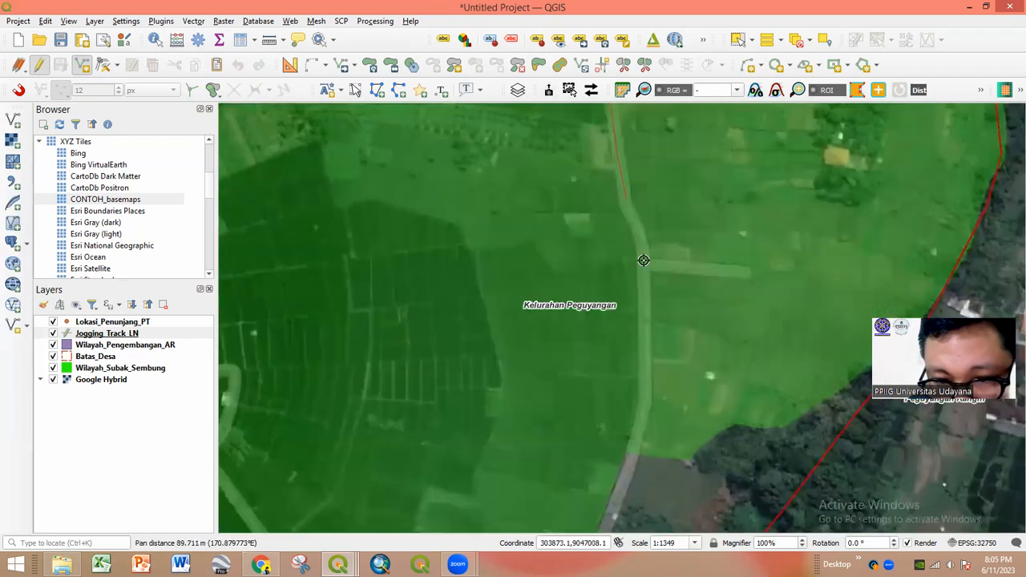
left_click_drag(644, 331, 697, 229)
left_click_drag(682, 356, 746, 235)
- Extend the jogging track line south-southwest along the eastern path to the junction beside Pondok manik apuan
left_click(719, 318)
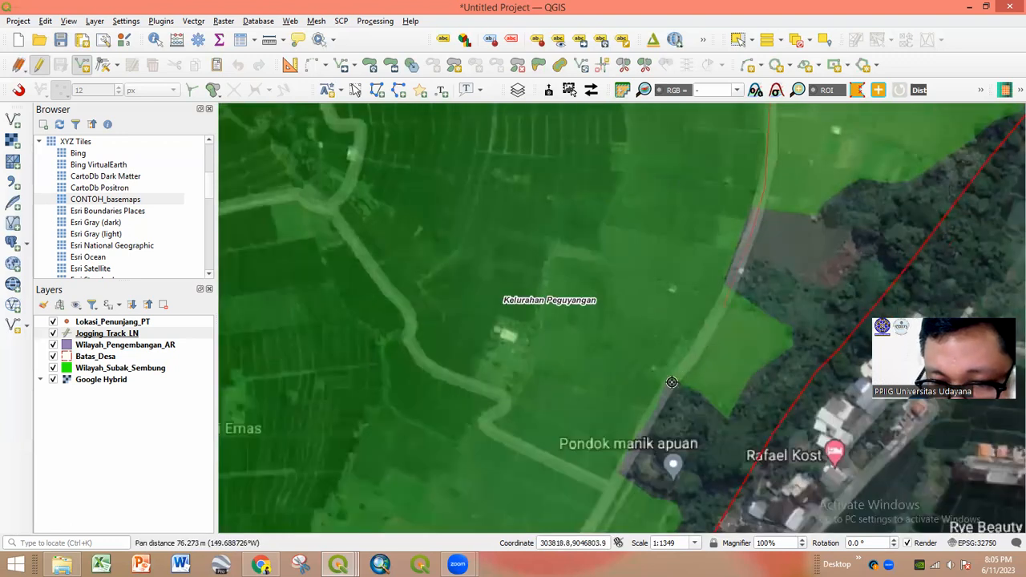
left_click(673, 382)
left_click(624, 468)
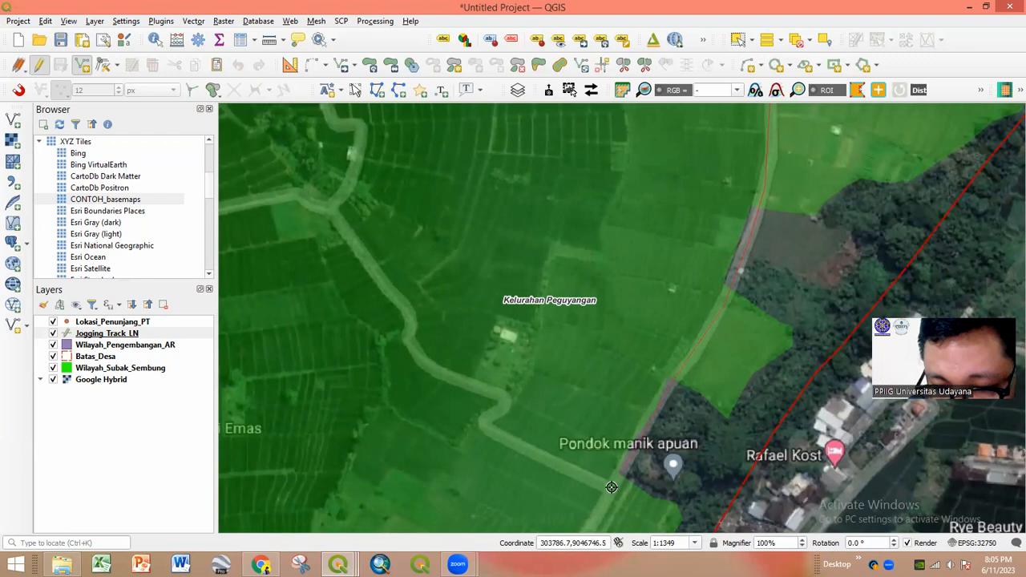
- Continue the jogging track line northwest from the Pondok manik apuan junction along the winding path to the three-way junction east of Konservasi Jalak Bali Peguyangan
scroll(611, 487, "down", 1)
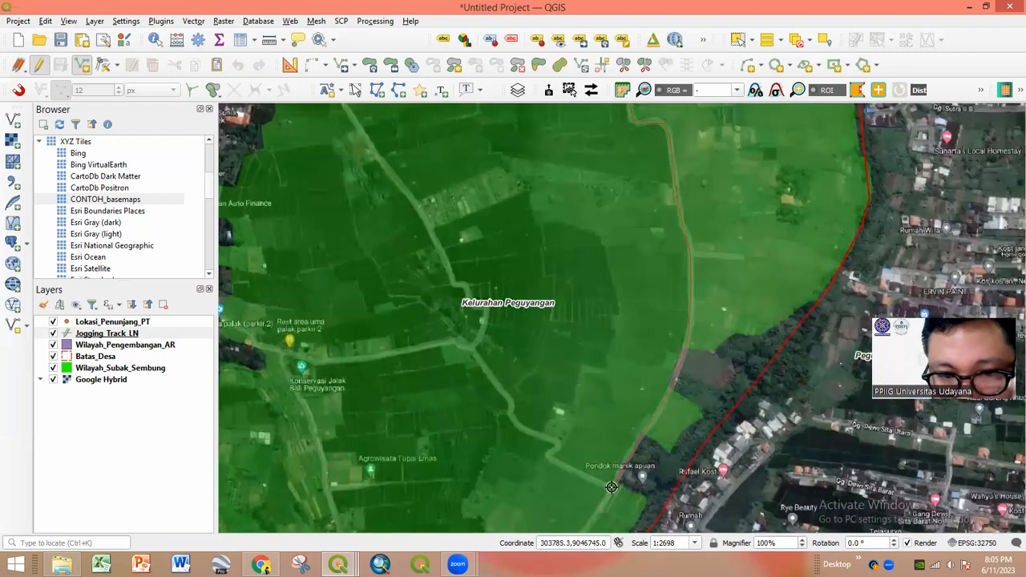
left_click_drag(611, 487, 610, 505)
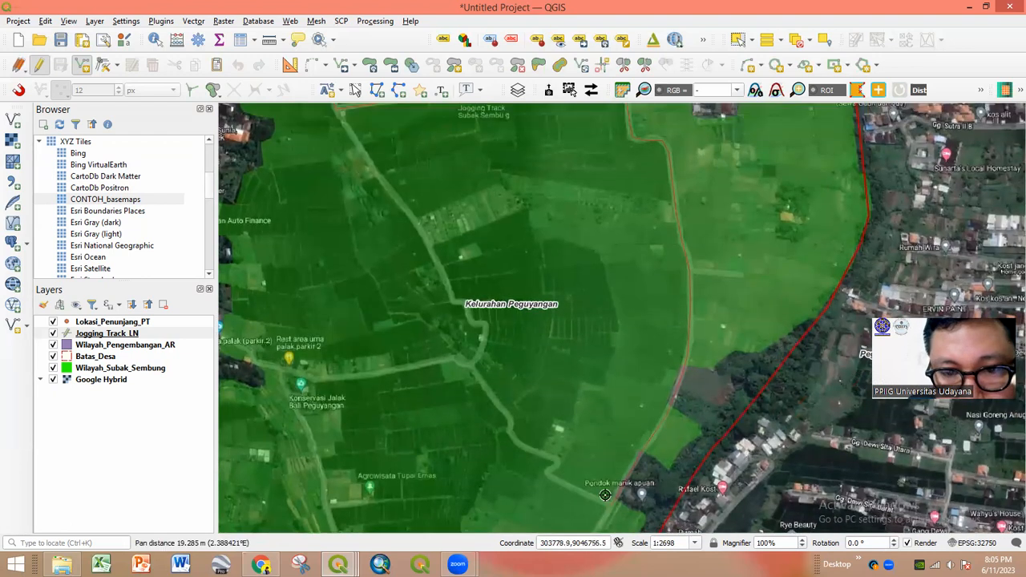
scroll(609, 505, "down", 1)
left_click_drag(600, 459, 605, 305)
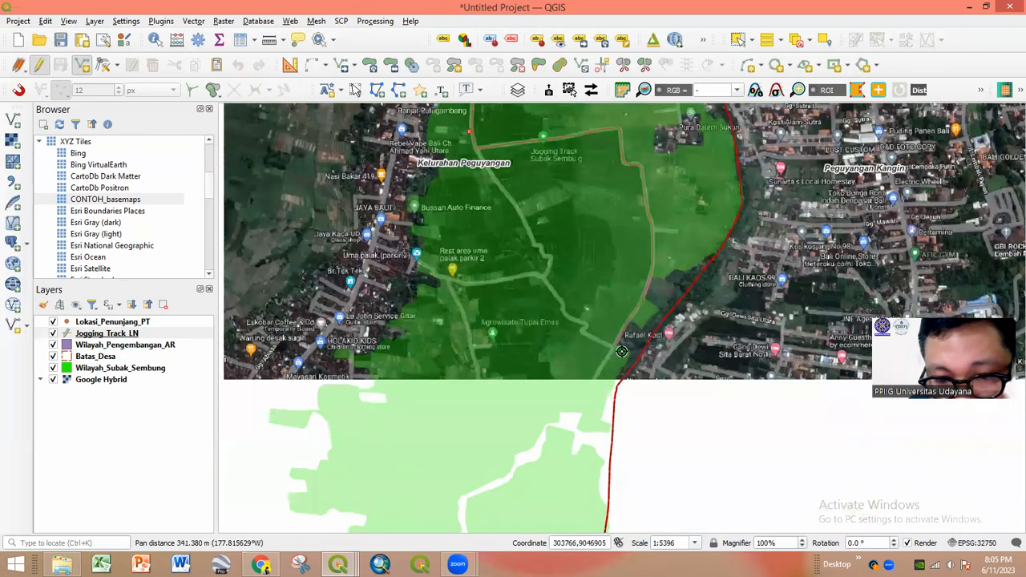
scroll(622, 346, "up", 2)
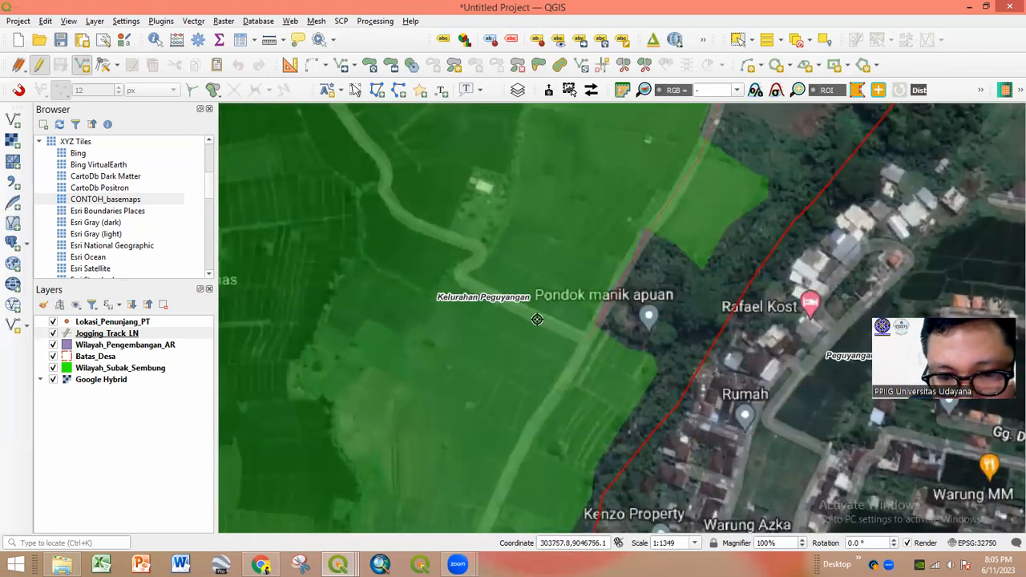
left_click(522, 313)
left_click(483, 290)
left_click(463, 276)
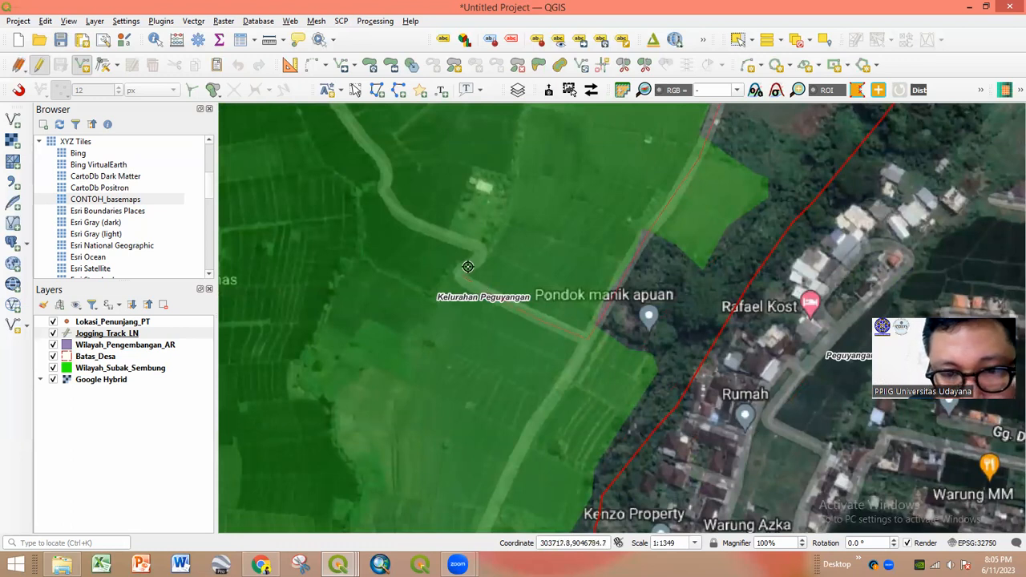
left_click(481, 249)
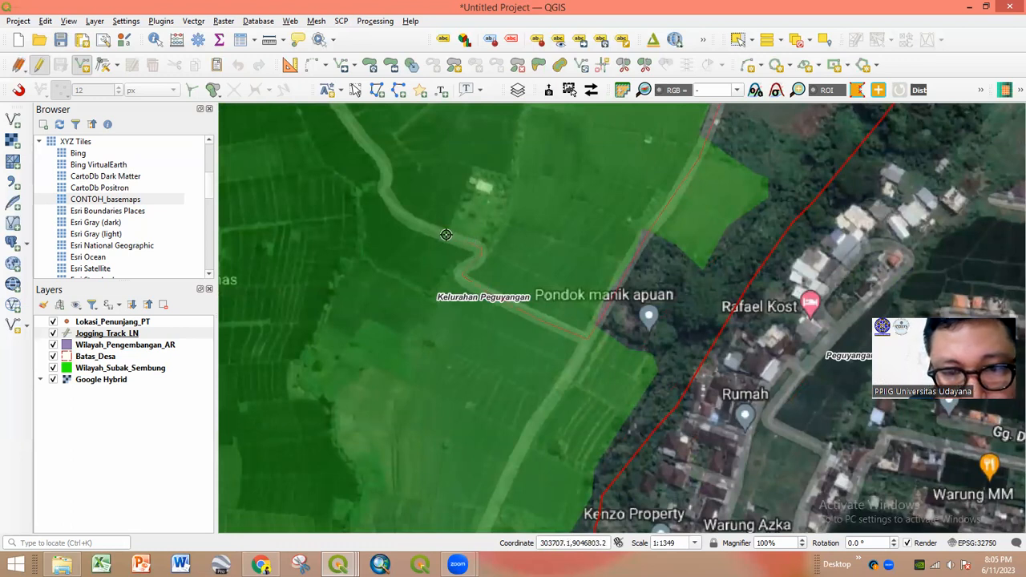
left_click_drag(412, 222, 545, 369)
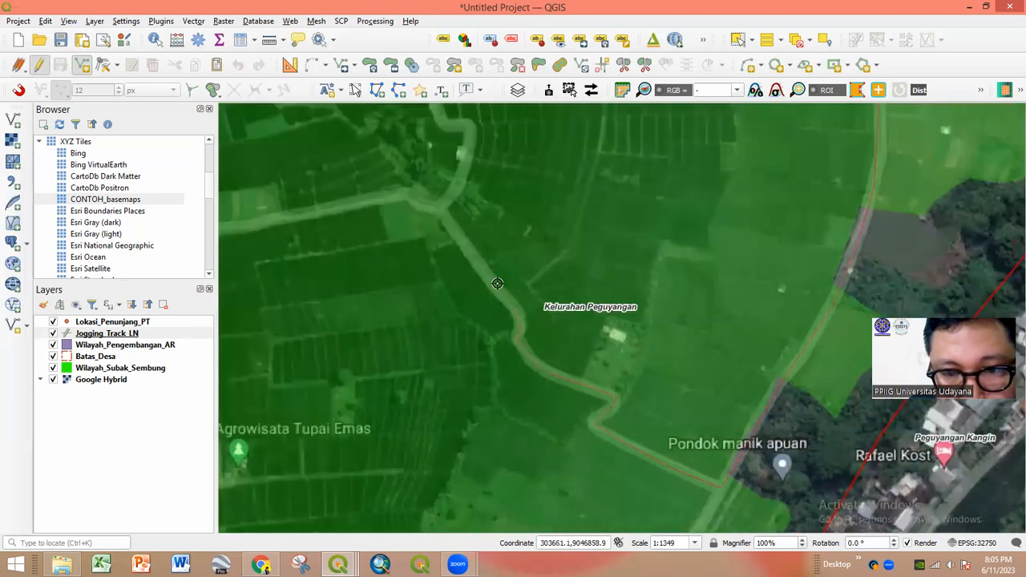
left_click_drag(441, 209, 535, 388)
scroll(527, 298, "down", 1)
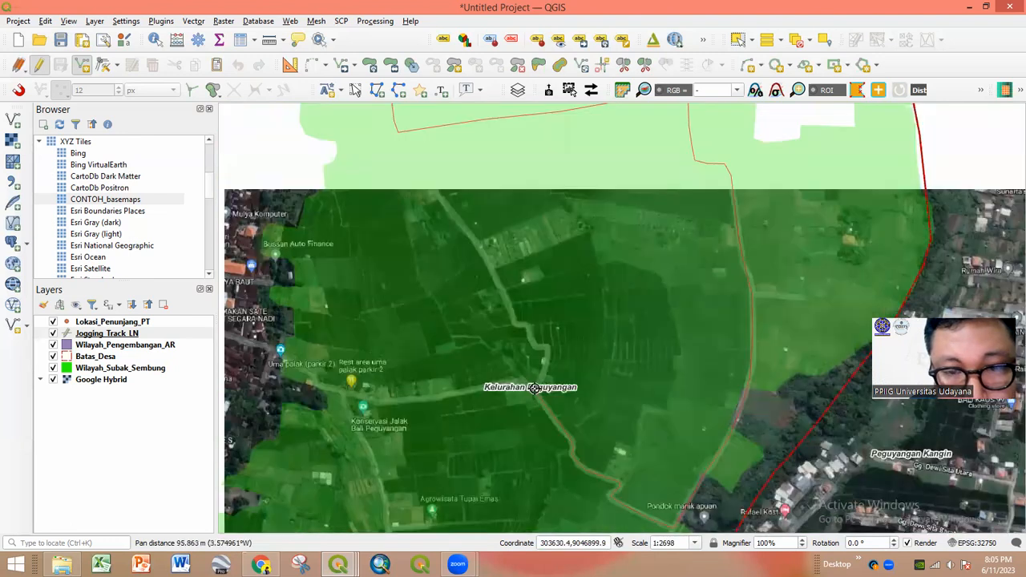
- Trace the jogging track line north from the three-way junction, following the path's successive bends past the small wooded patch
scroll(535, 388, "up", 2)
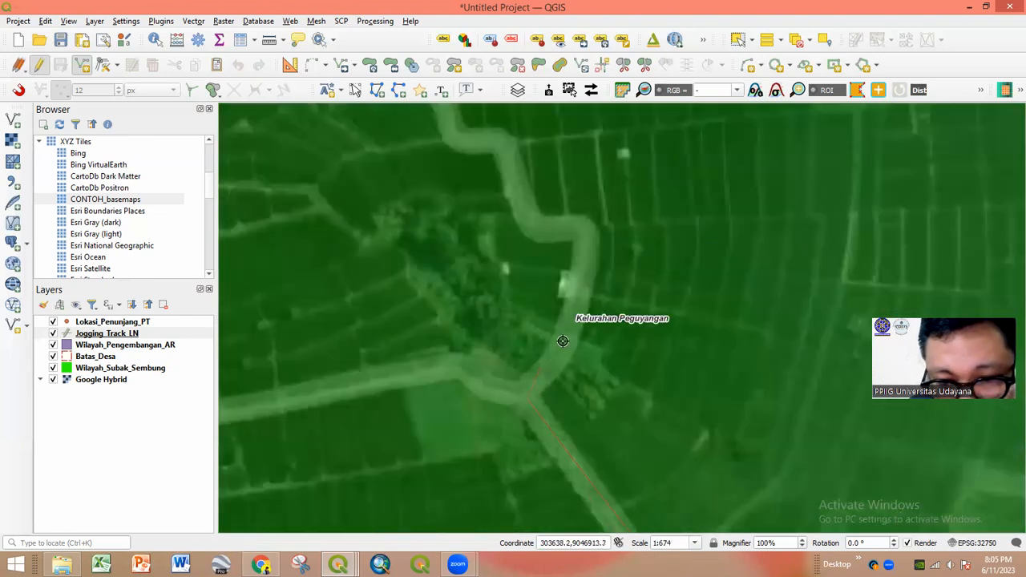
left_click(573, 316)
left_click(584, 256)
left_click(581, 232)
left_click(541, 219)
left_click(525, 210)
left_click(506, 156)
left_click(496, 141)
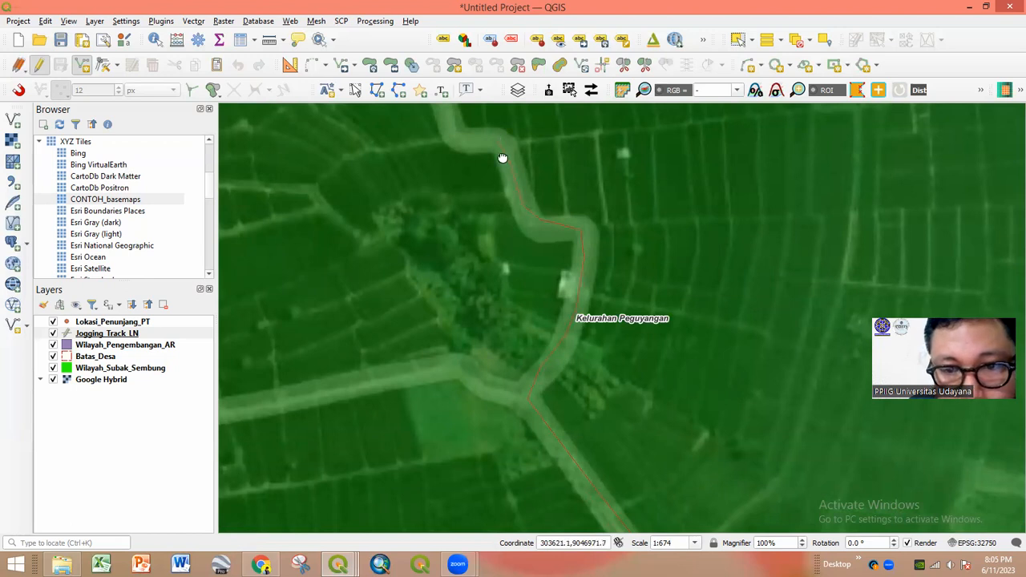
- Extend the jogging track line northwest back to the first junction to close the loop, and finish the feature with an empty id
left_click_drag(502, 158, 552, 332)
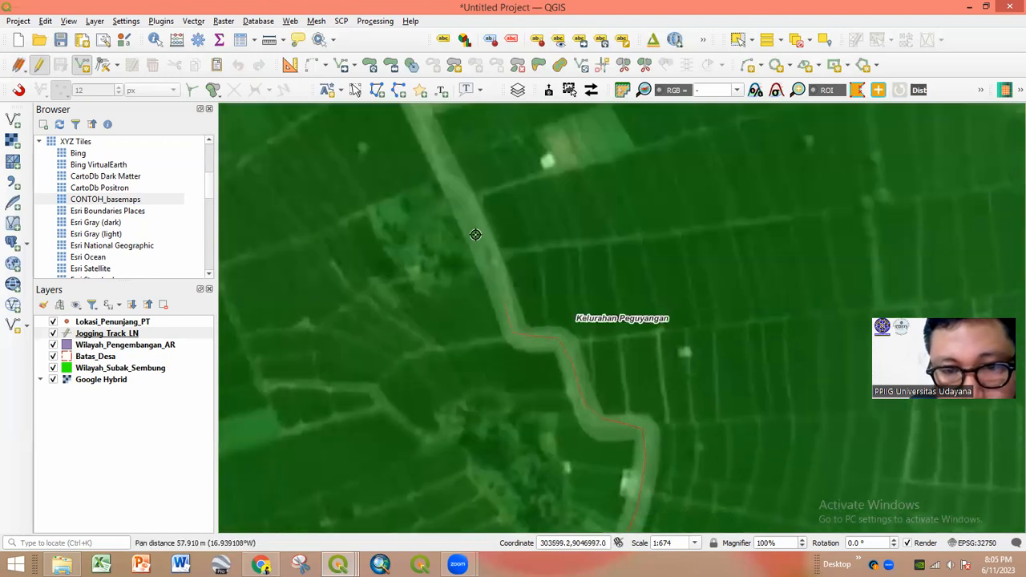
left_click_drag(472, 225, 512, 385)
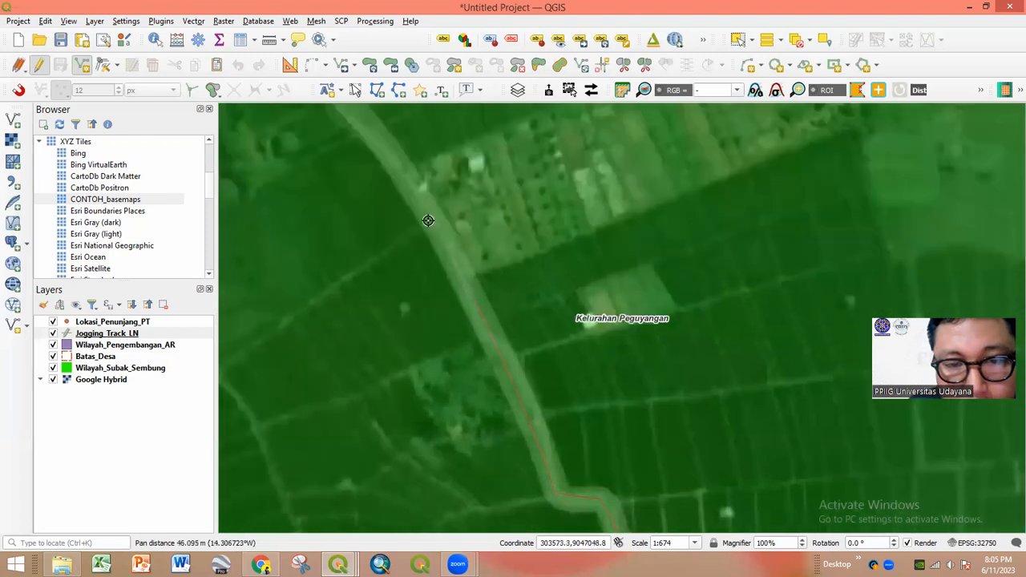
left_click_drag(454, 270, 538, 402)
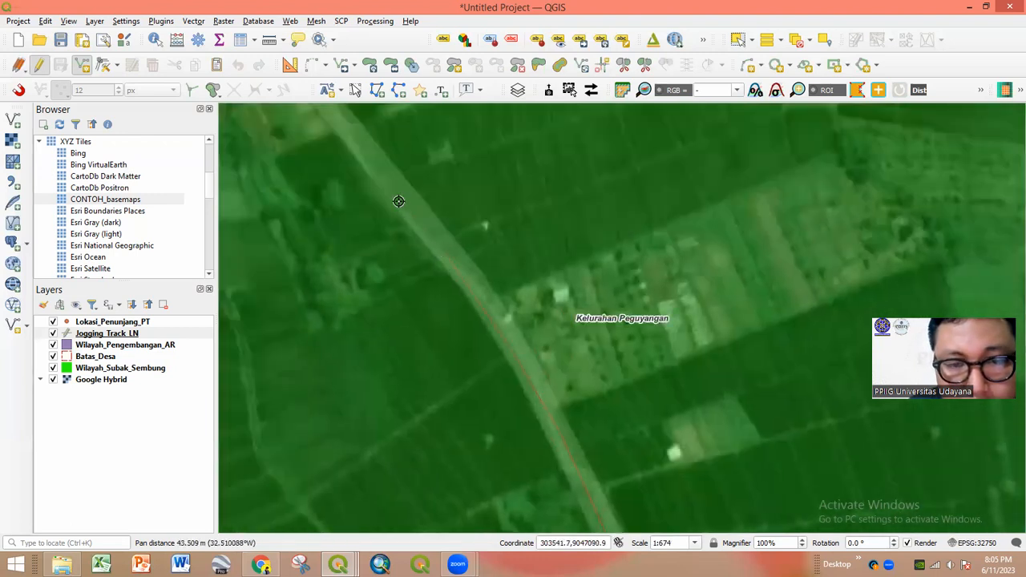
scroll(398, 201, "down", 1)
left_click_drag(399, 202, 504, 374)
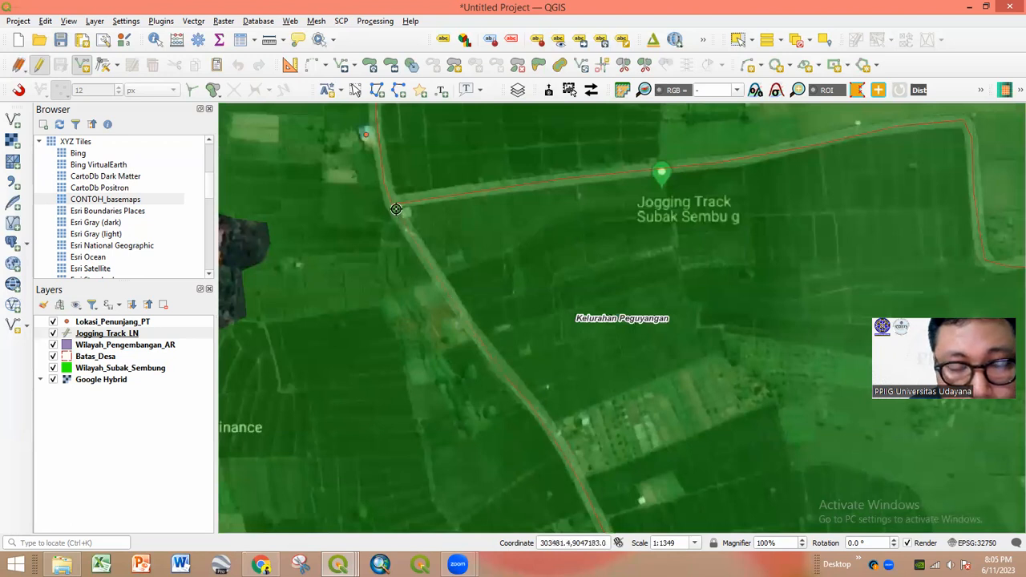
scroll(396, 209, "up", 3)
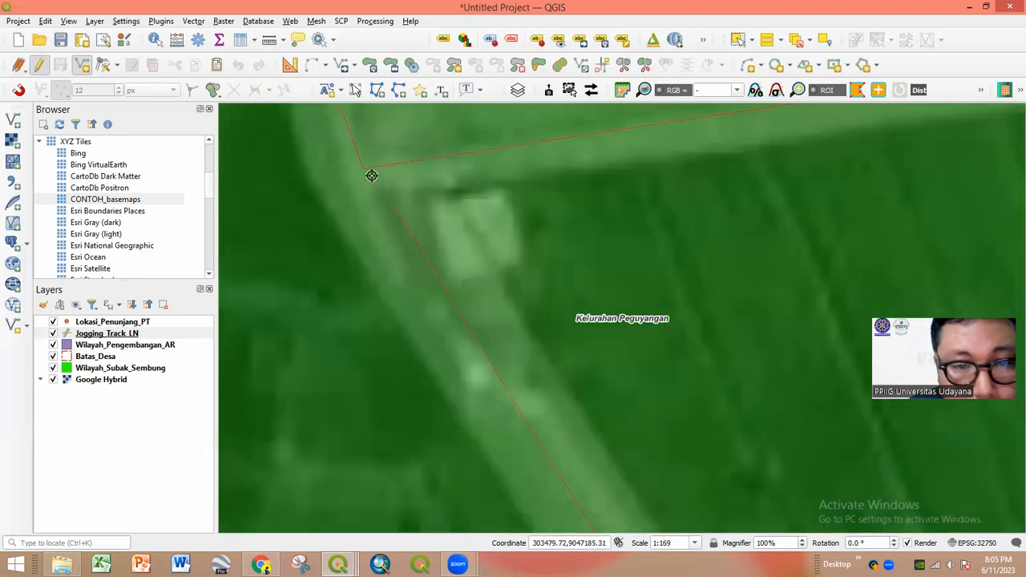
right_click(372, 175)
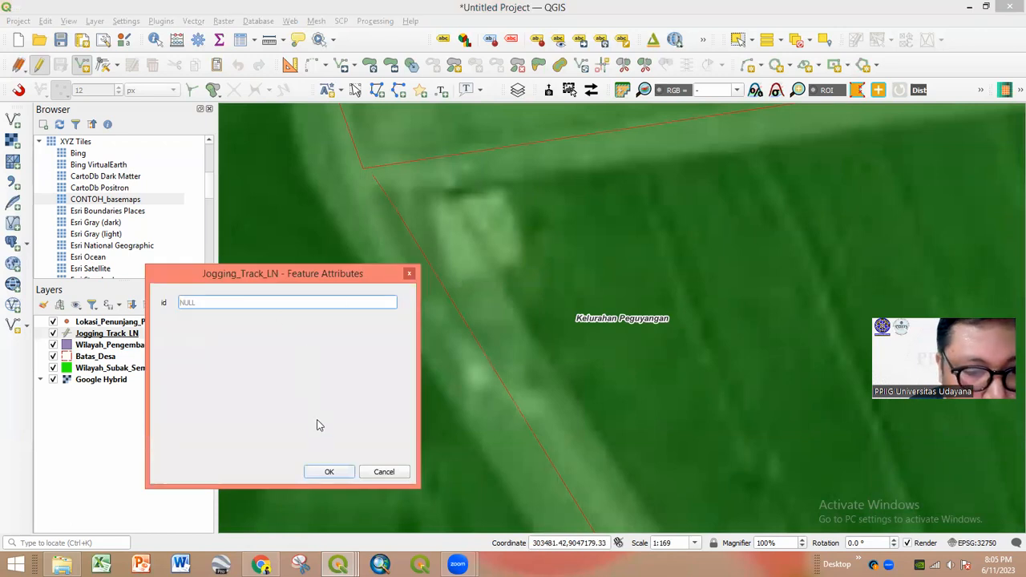
left_click(328, 472)
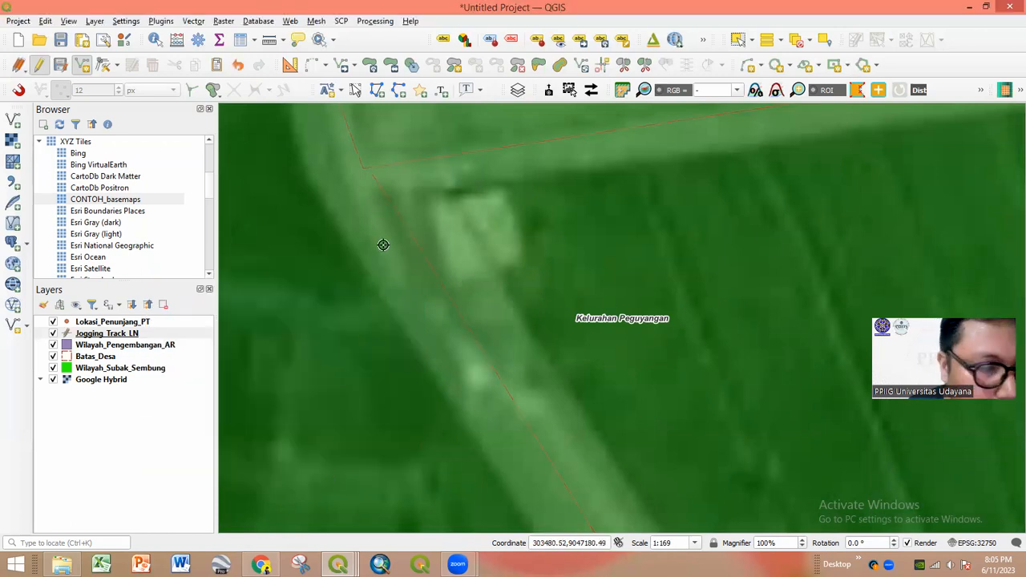
- Stop editing the Jogging_Track_LN layer and save its changes
left_click(99, 334)
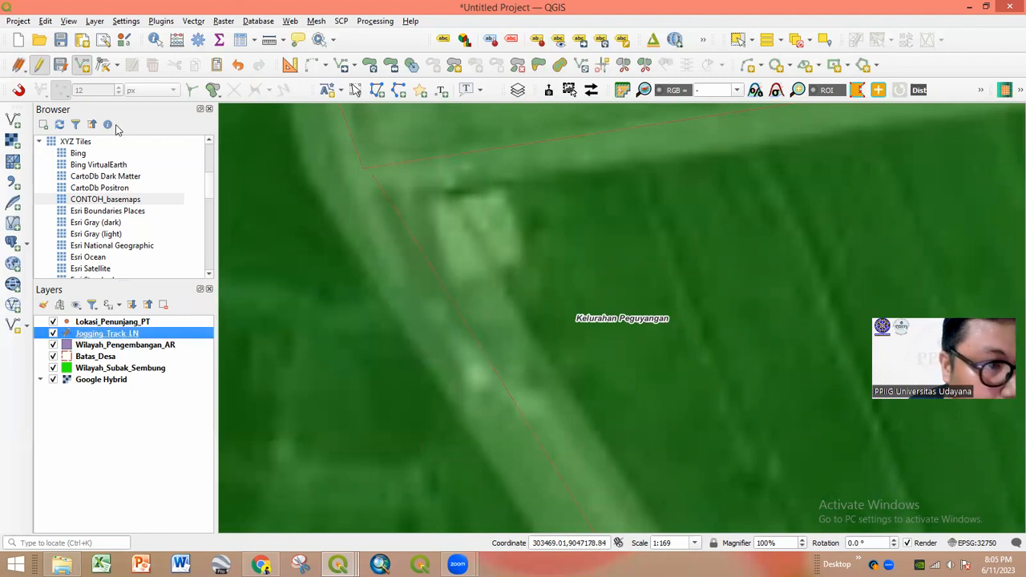
left_click(39, 65)
left_click(495, 289)
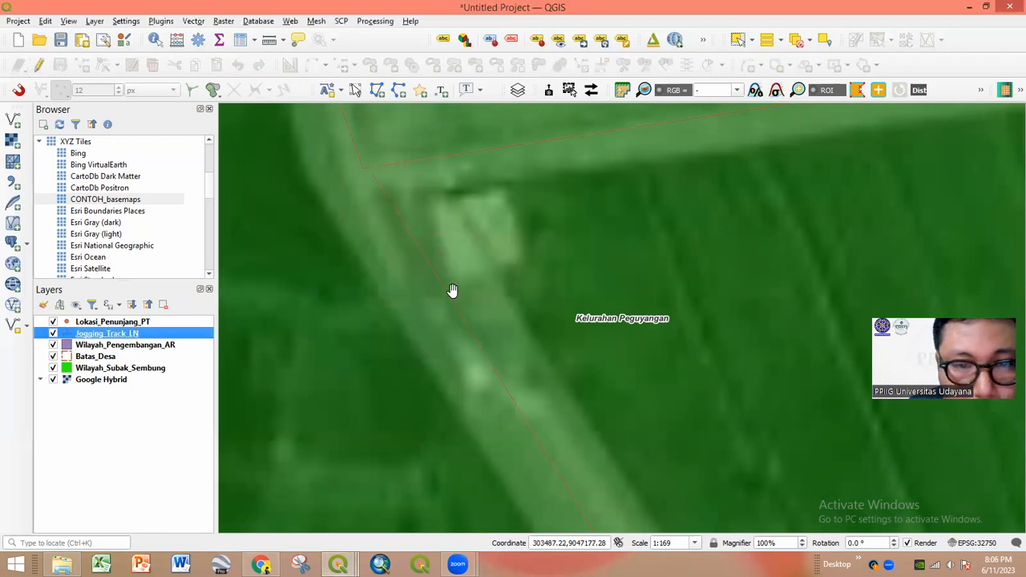
scroll(332, 253, "down", 2)
scroll(338, 264, "down", 1)
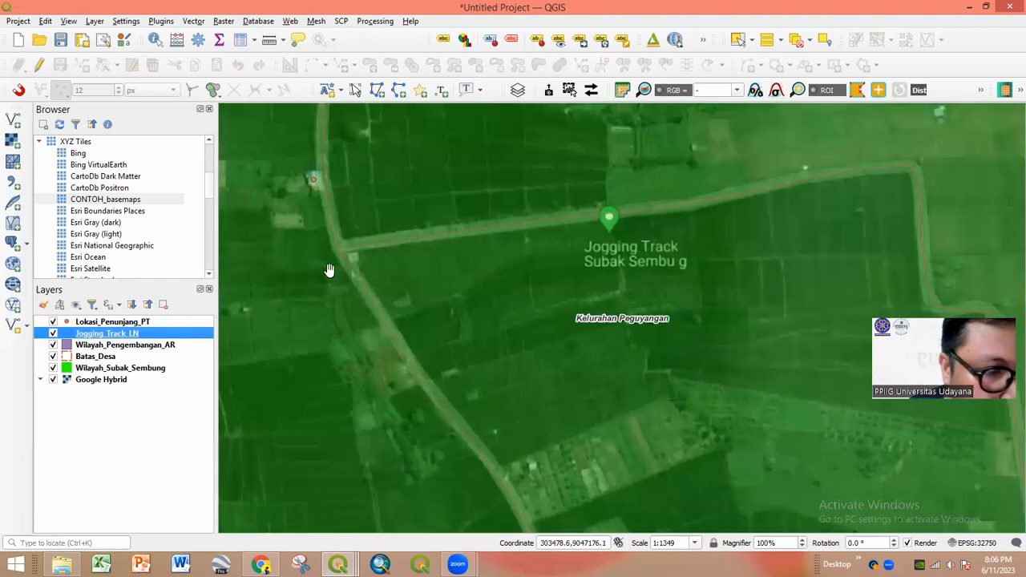
- Apply the dash red line preset to the Jogging_Track_LN layer's symbology and set the width to 1 millimetre
double_click(92, 335)
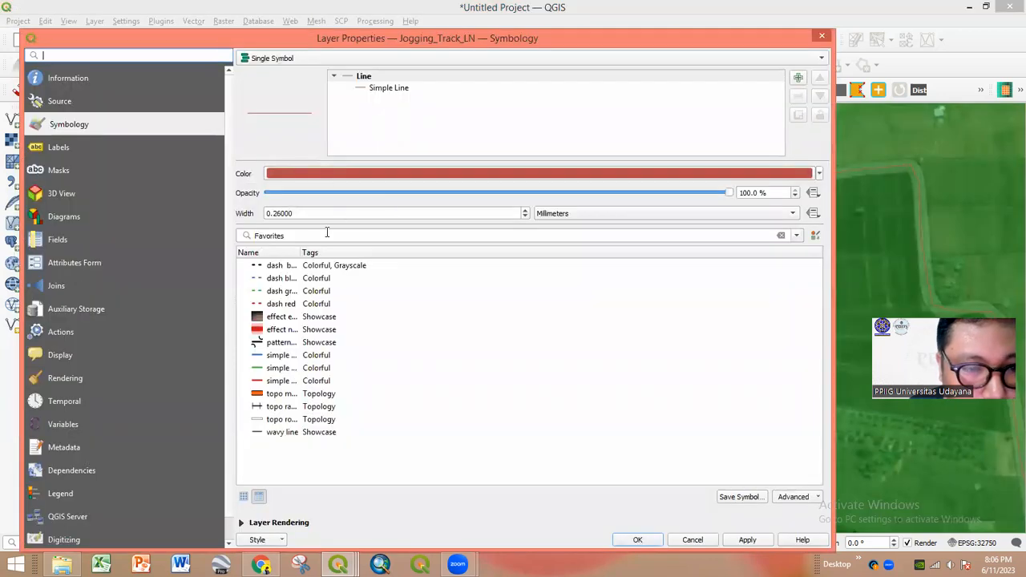
left_click(298, 307)
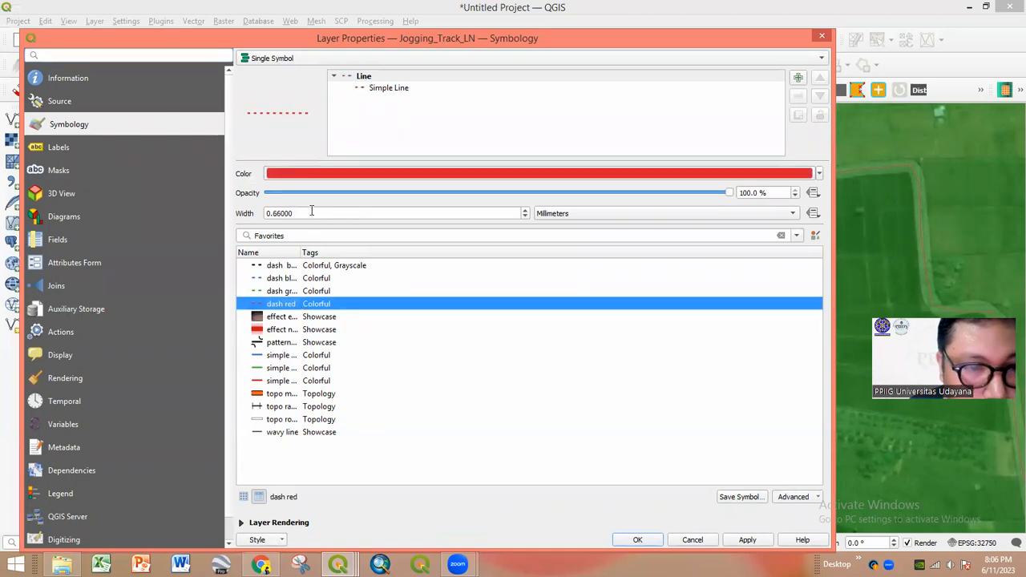
left_click_drag(312, 213, 262, 207)
type("1")
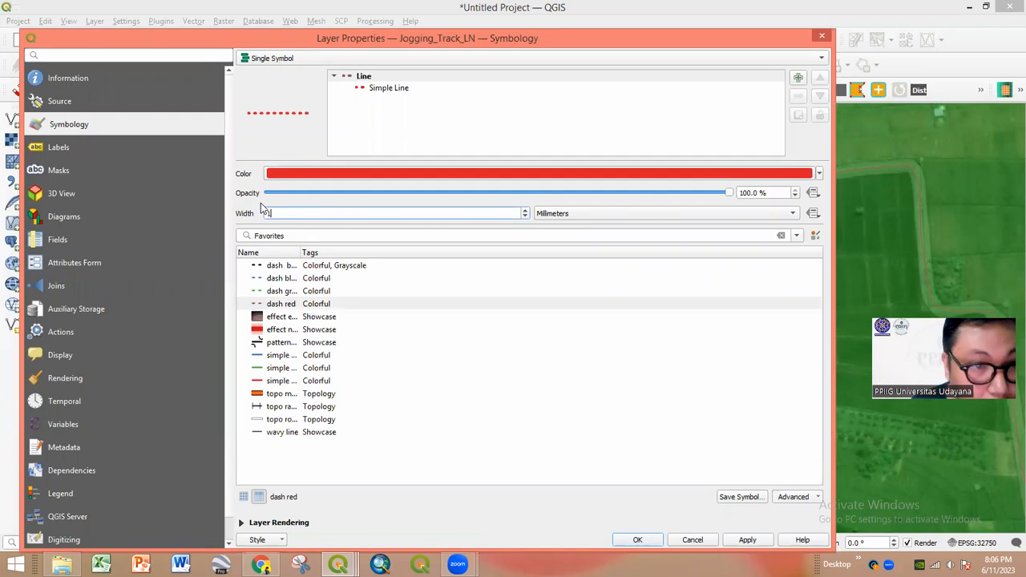
- Change the jogging track symbol's color to pink #ff37e1 and apply the layer style
left_click(340, 178)
left_click_drag(316, 218, 364, 221)
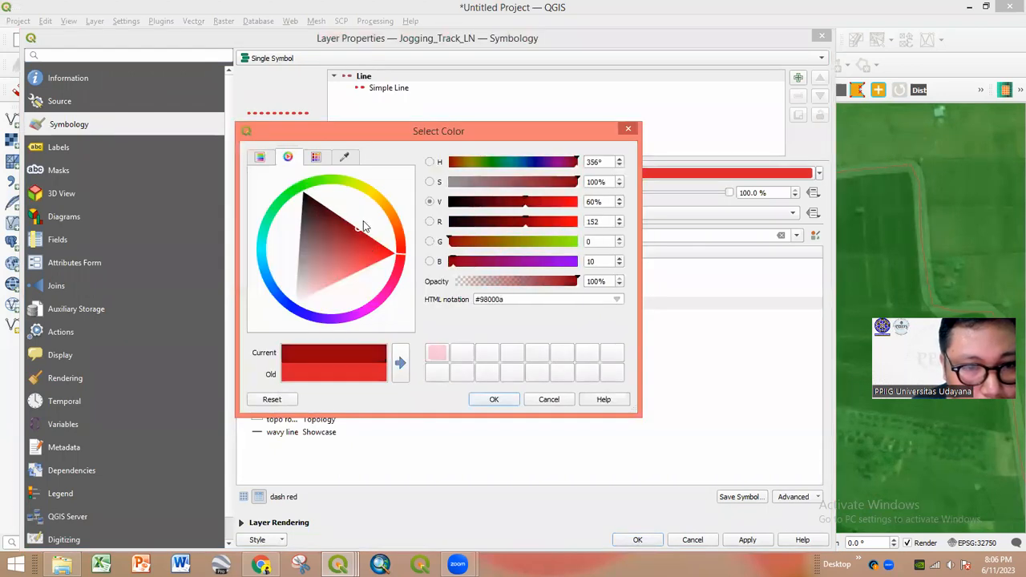
left_click(382, 304)
left_click(350, 290)
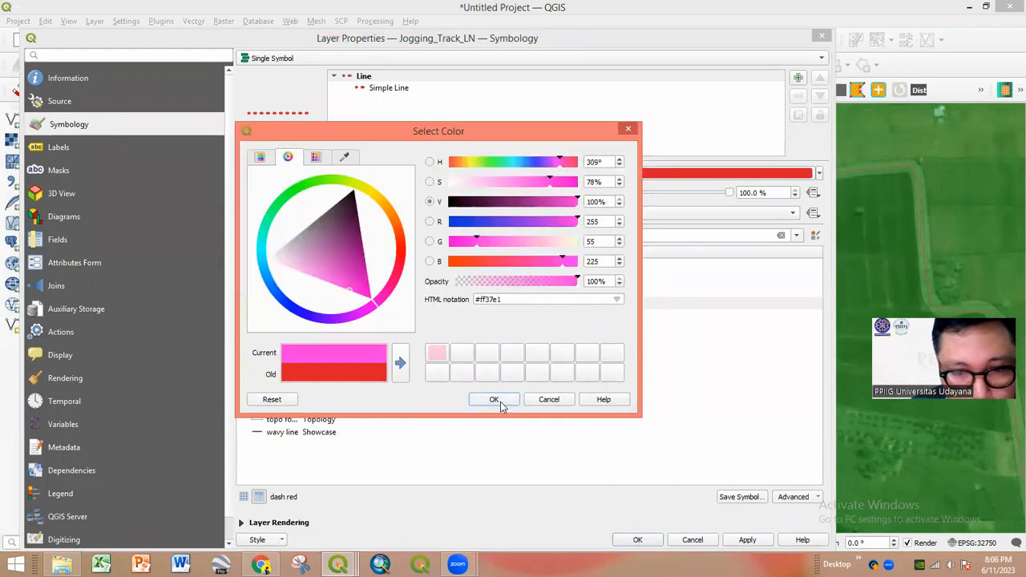
left_click(494, 399)
left_click(638, 540)
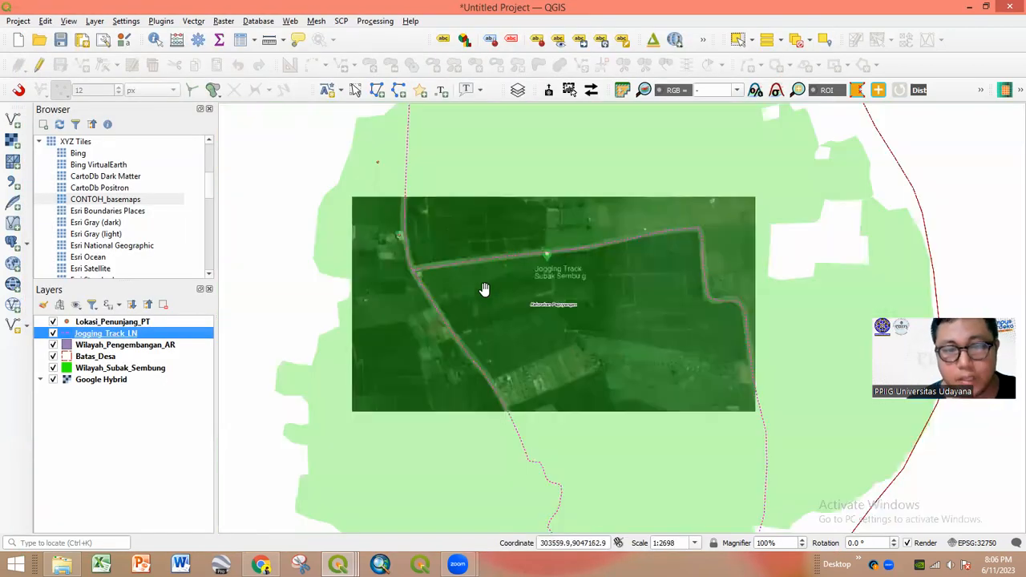
scroll(496, 296, "down", 1)
left_click_drag(599, 320, 583, 272)
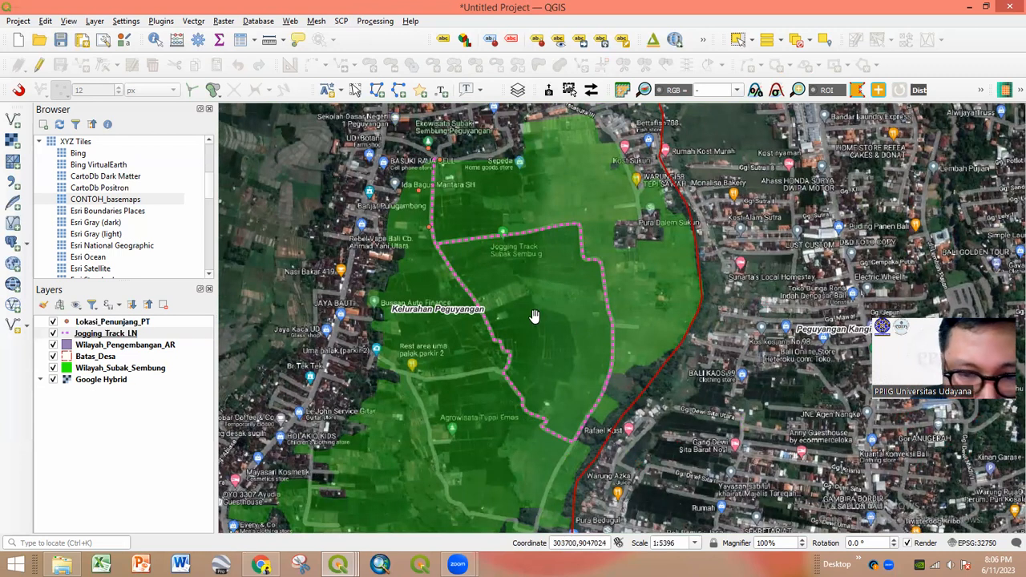
- Open the attribute table of the Jogging_Track_LN layer and turn on editing for it
left_click(110, 347)
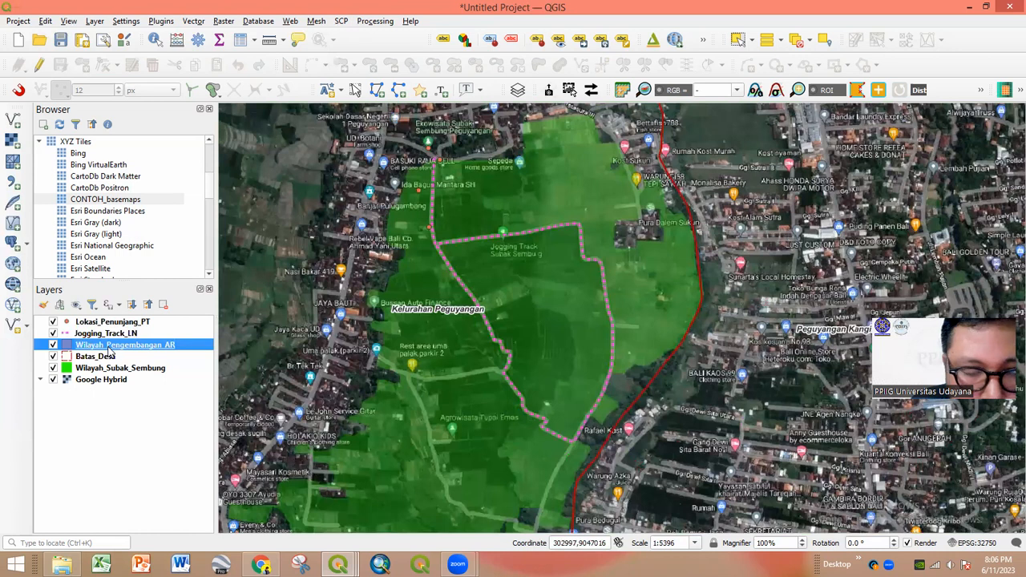
left_click(122, 336)
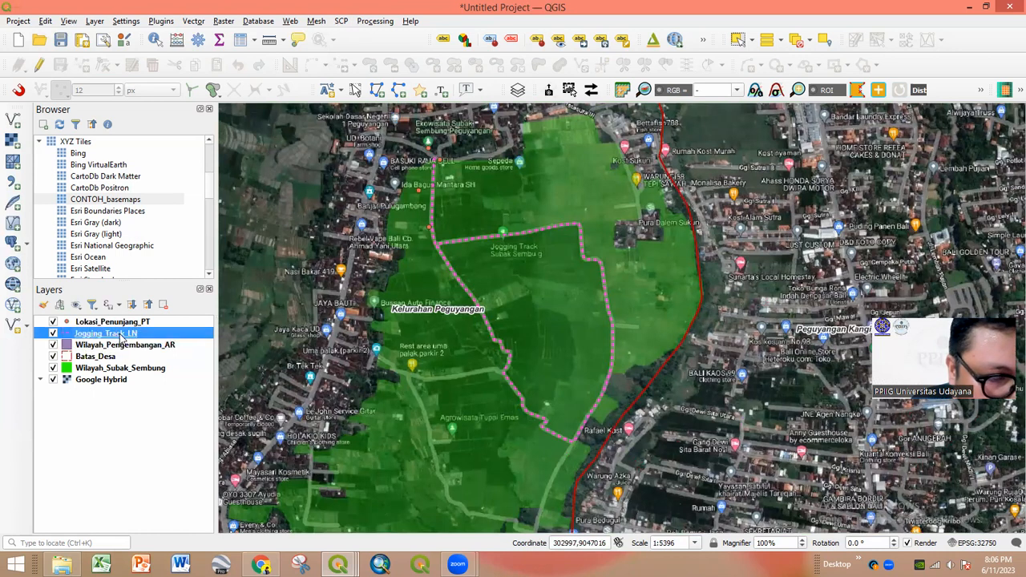
right_click(121, 337)
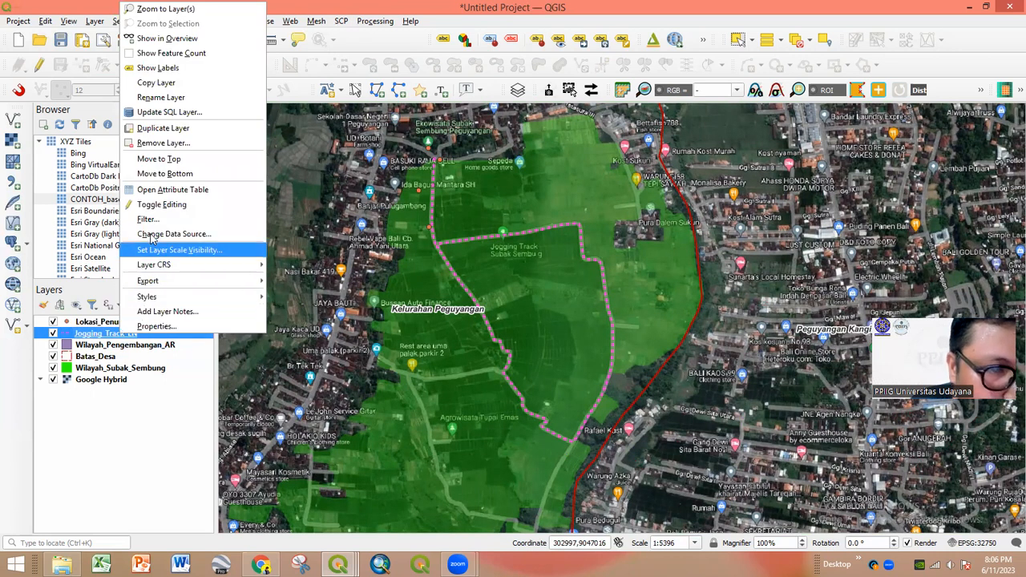
left_click(170, 198)
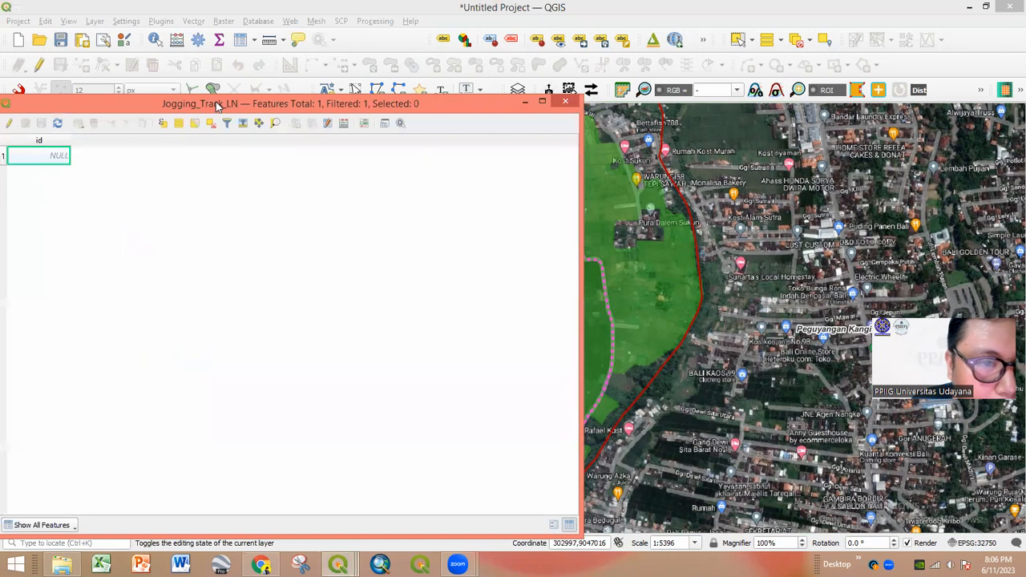
left_click_drag(218, 101, 440, 99)
left_click(237, 120)
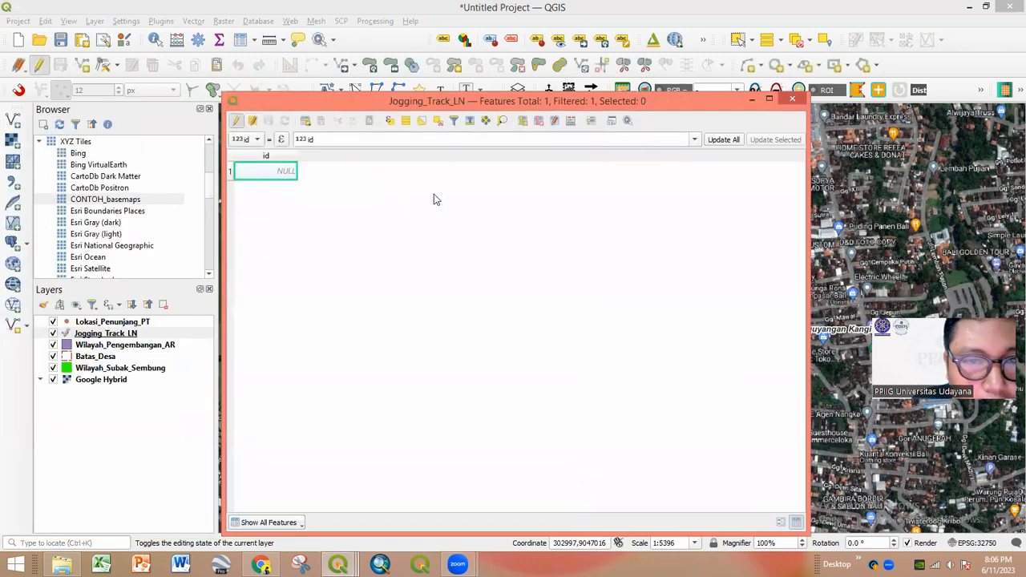
- Add a decimal number (real) field named Panjang with length 10 and precision 2 to the jogging track table
left_click(522, 121)
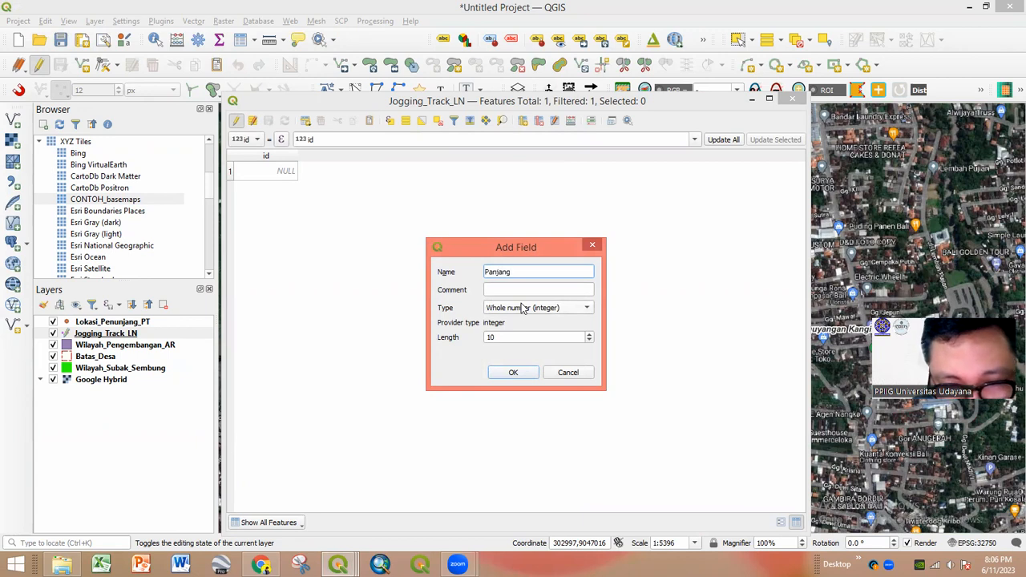
left_click(523, 309)
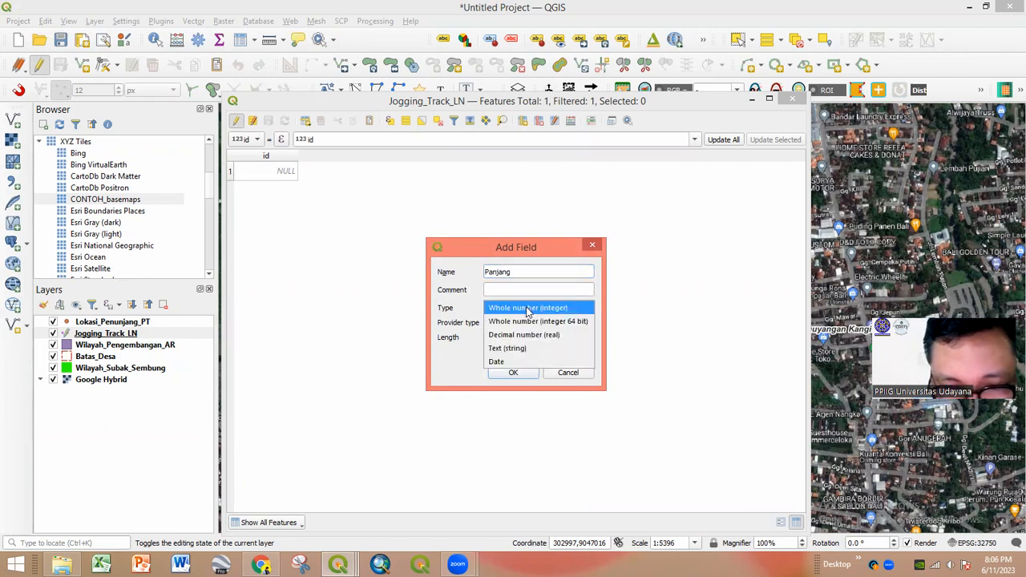
left_click(527, 334)
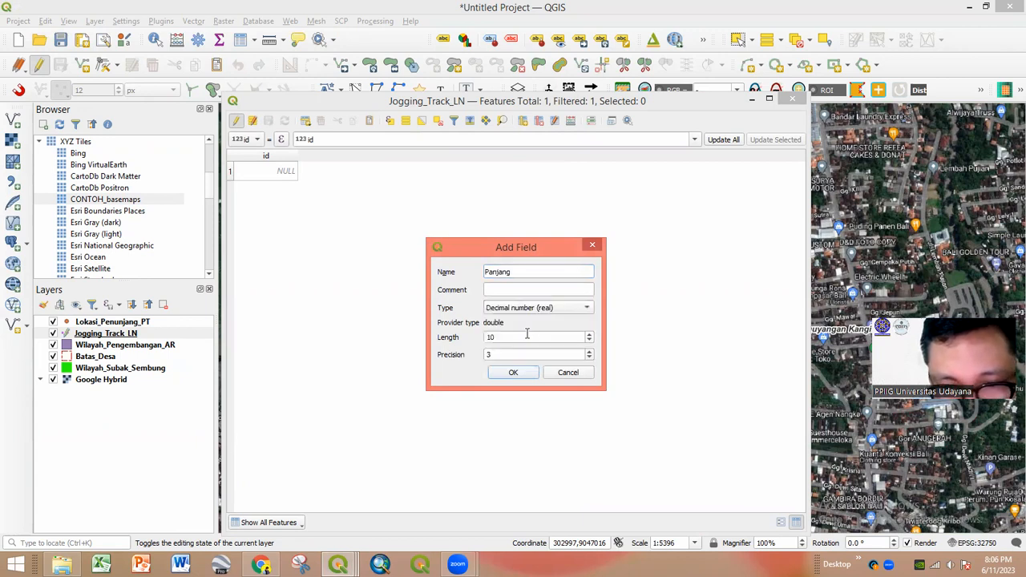
left_click(503, 354)
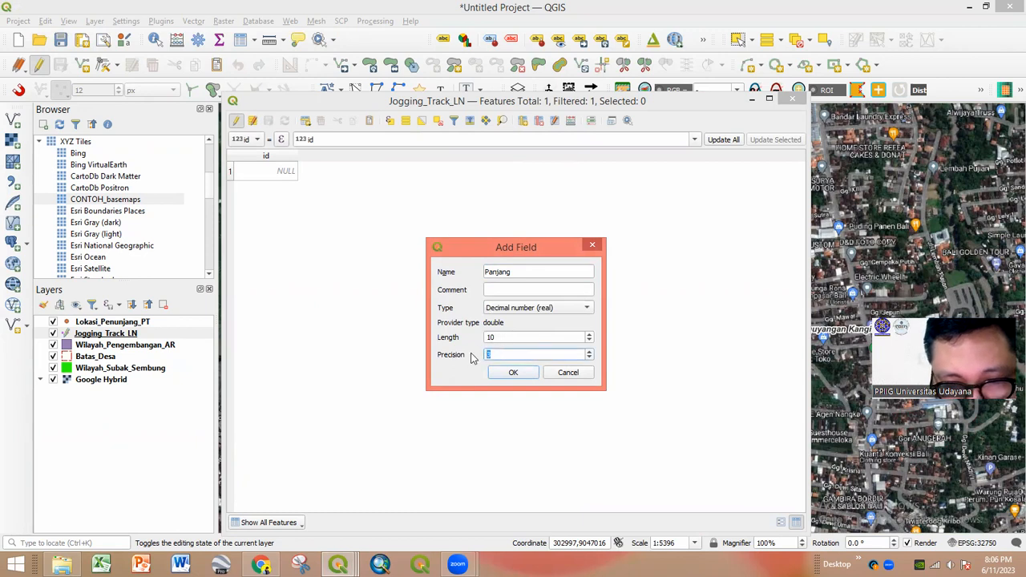
left_click(510, 374)
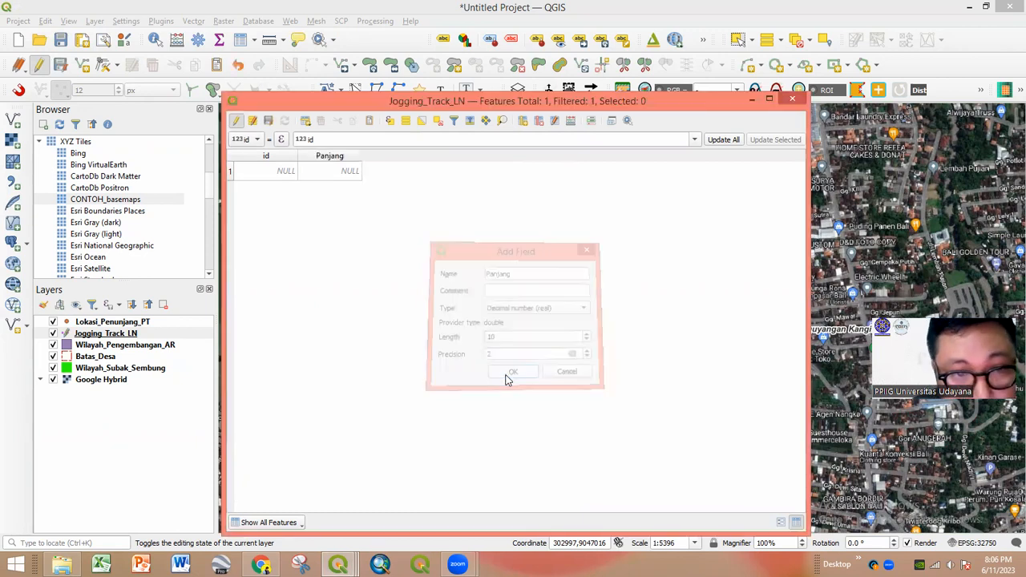
- Fill the Panjang field for all features with the expression $length
left_click(247, 139)
left_click(251, 152)
left_click(321, 137)
key("BackSpace")
key("BackSpace")
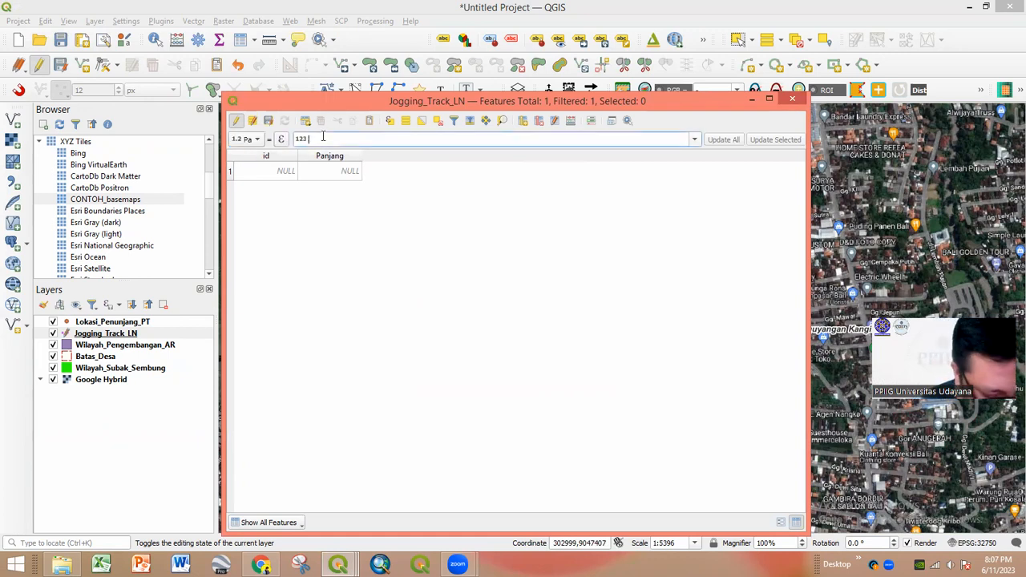
type("$len")
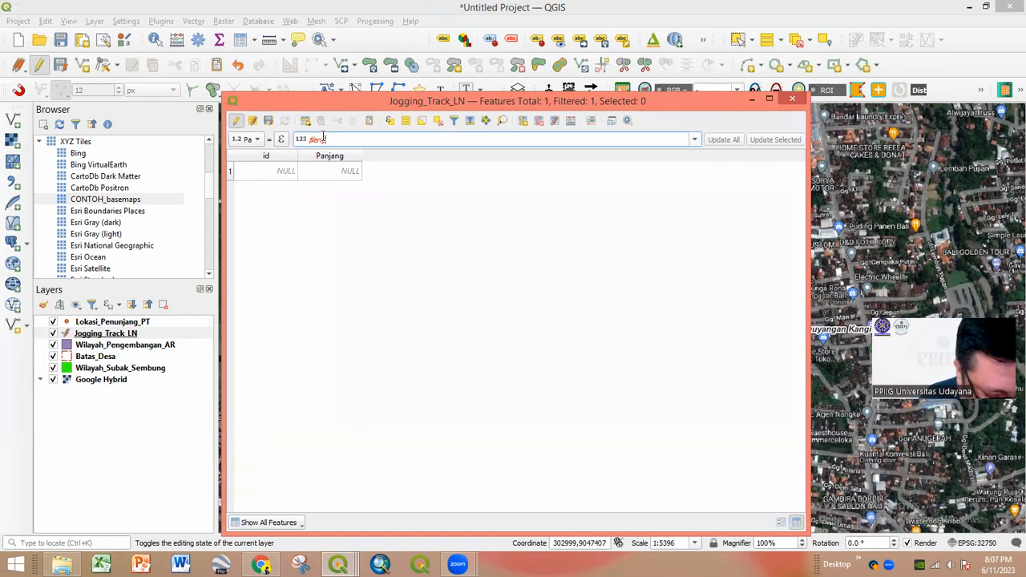
type("gth")
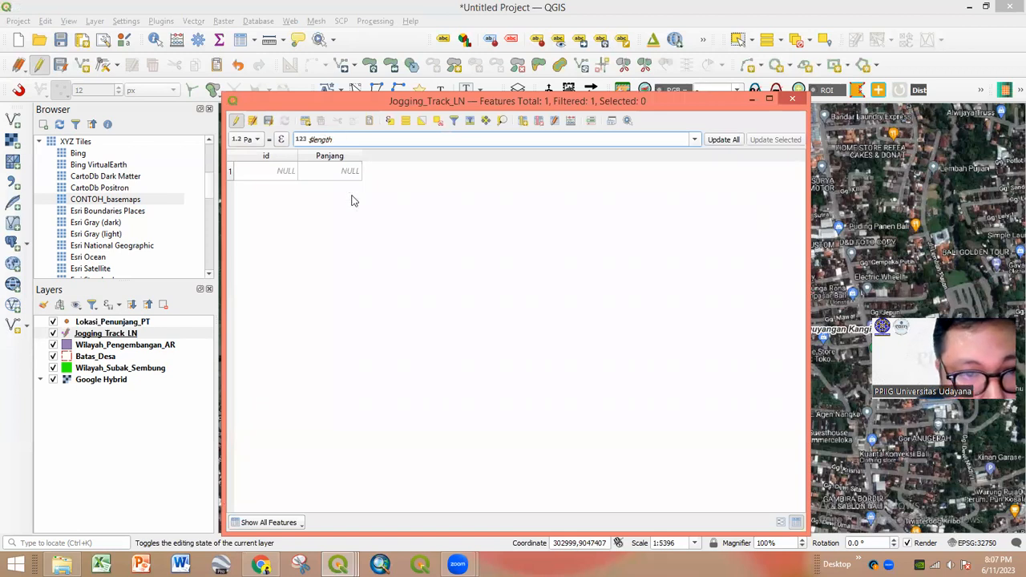
left_click(723, 139)
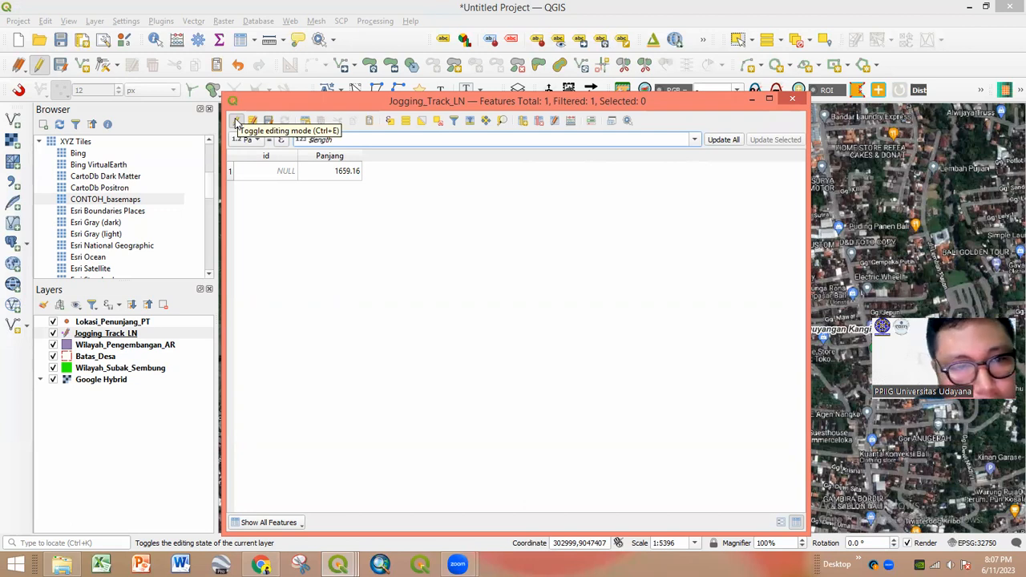
- Stop editing the jogging track layer, save its changes and close the attribute table
left_click(236, 122)
left_click(496, 289)
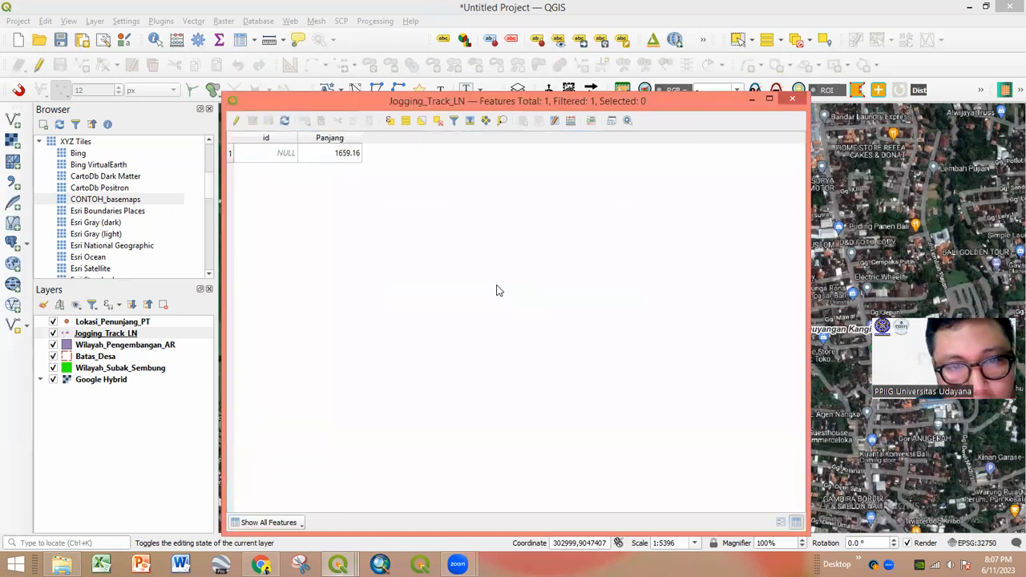
left_click(791, 102)
- Examine the jogging track and the surrounding rice fields up to the track's northern end near Warung D'CARIK
scroll(532, 326, "down", 1)
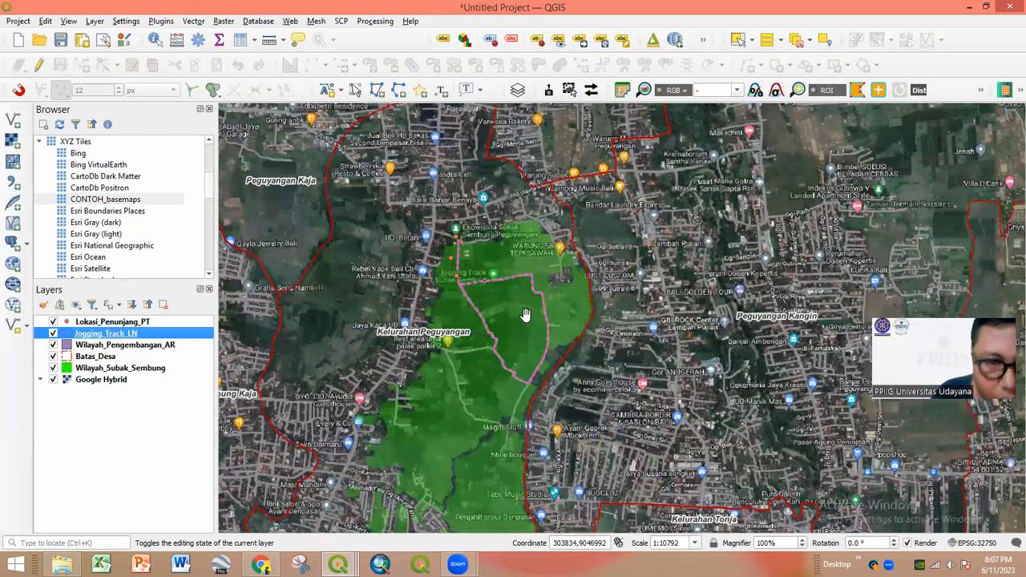
scroll(526, 315, "up", 1)
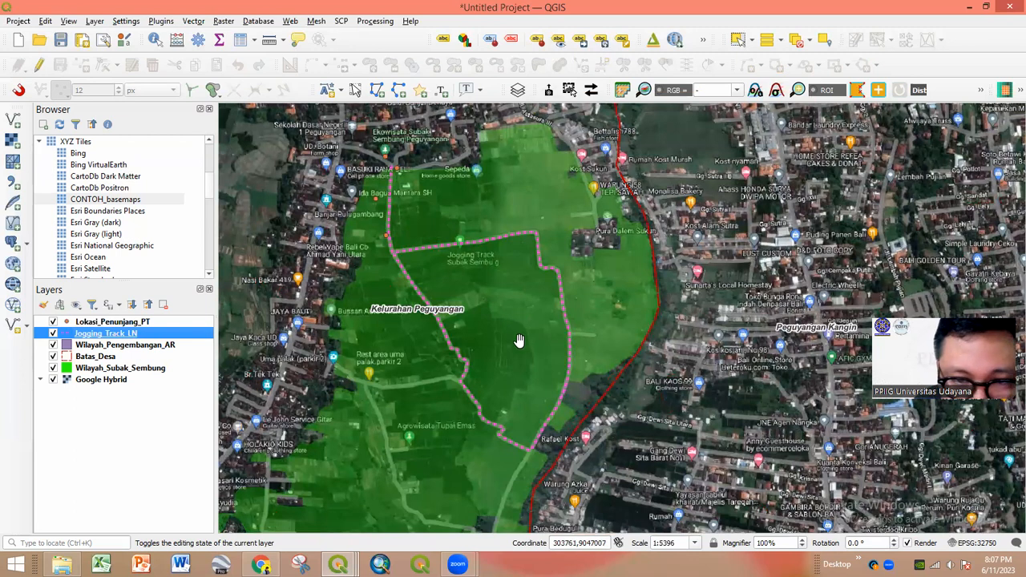
left_click_drag(515, 345, 425, 328)
left_click_drag(453, 364, 545, 405)
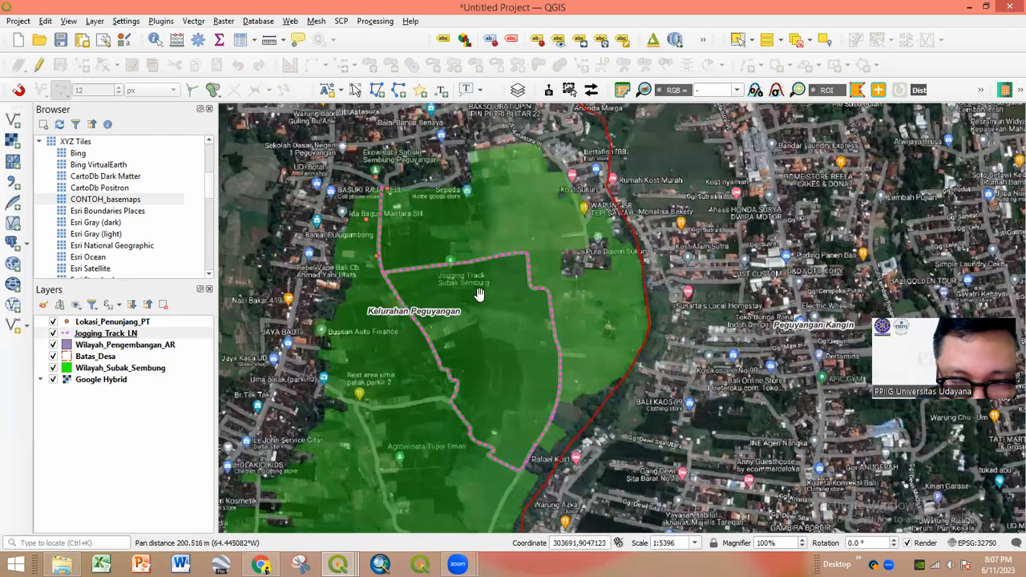
scroll(477, 293, "up", 1)
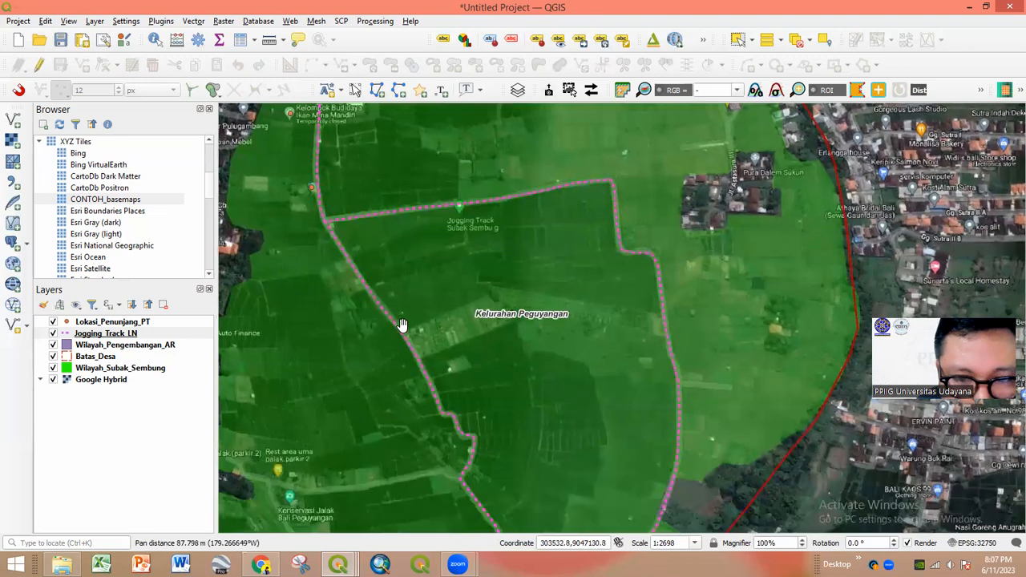
left_click_drag(428, 359, 476, 505)
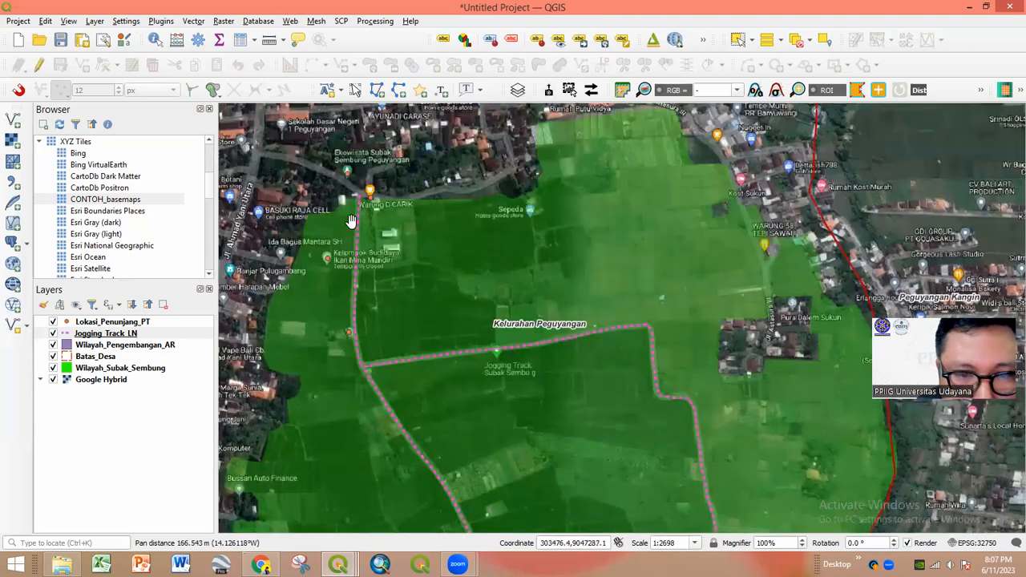
scroll(351, 222, "up", 1)
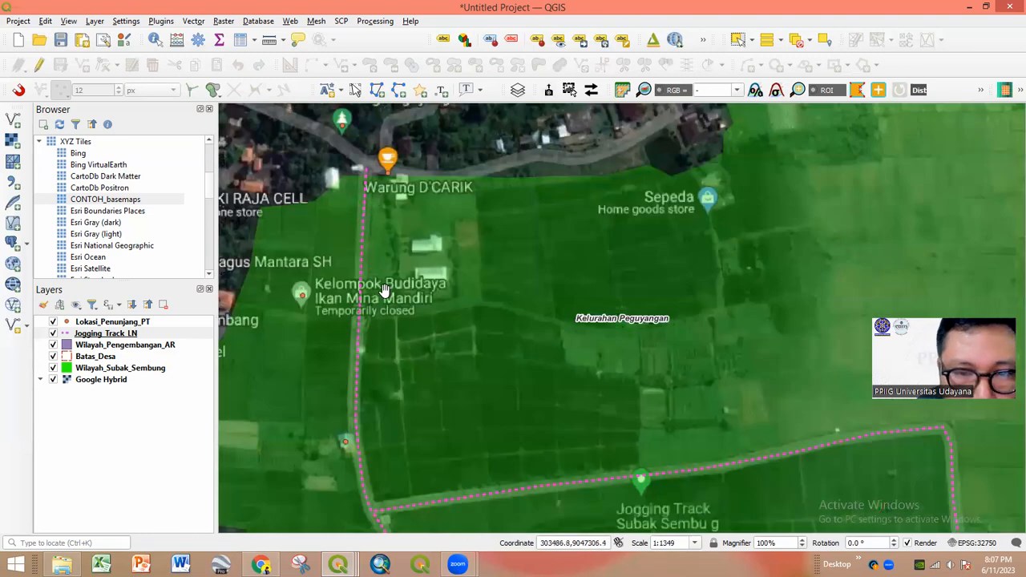
scroll(449, 196, "up", 1)
left_click_drag(461, 251, 510, 270)
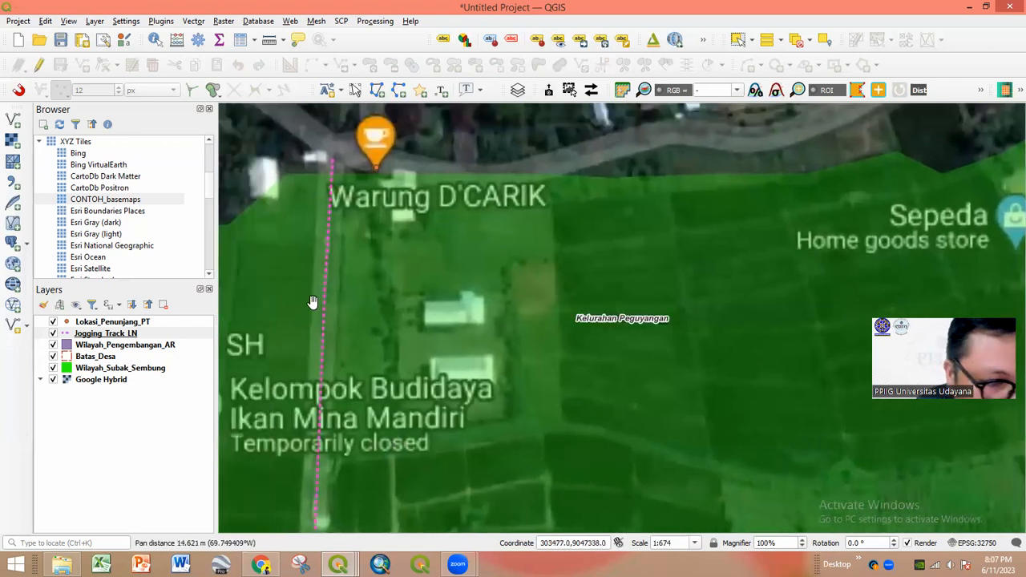
- Start editing the Wilayah_Pengembangan_AR layer
left_click(107, 346)
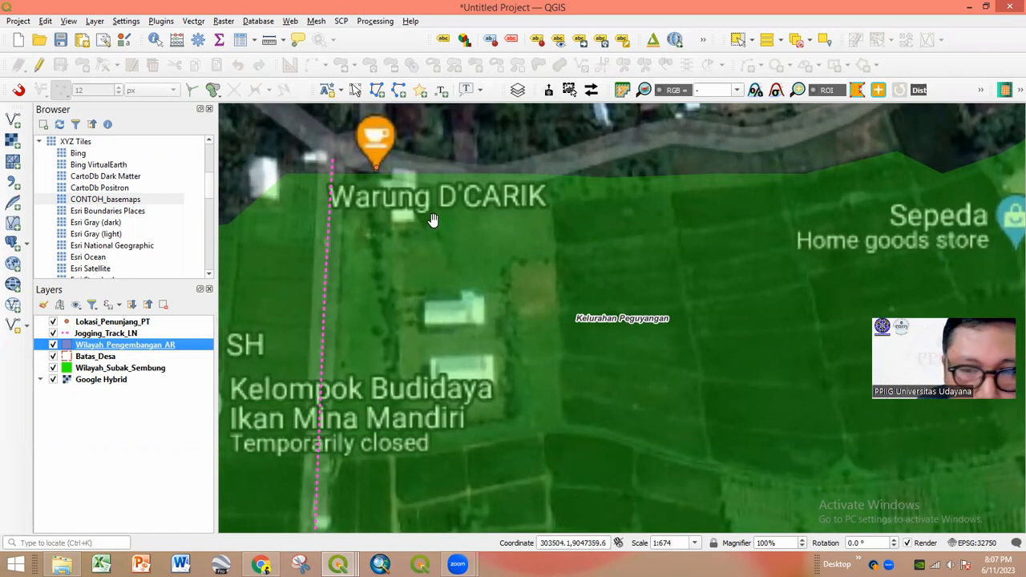
scroll(433, 220, "down", 1)
scroll(442, 256, "down", 1)
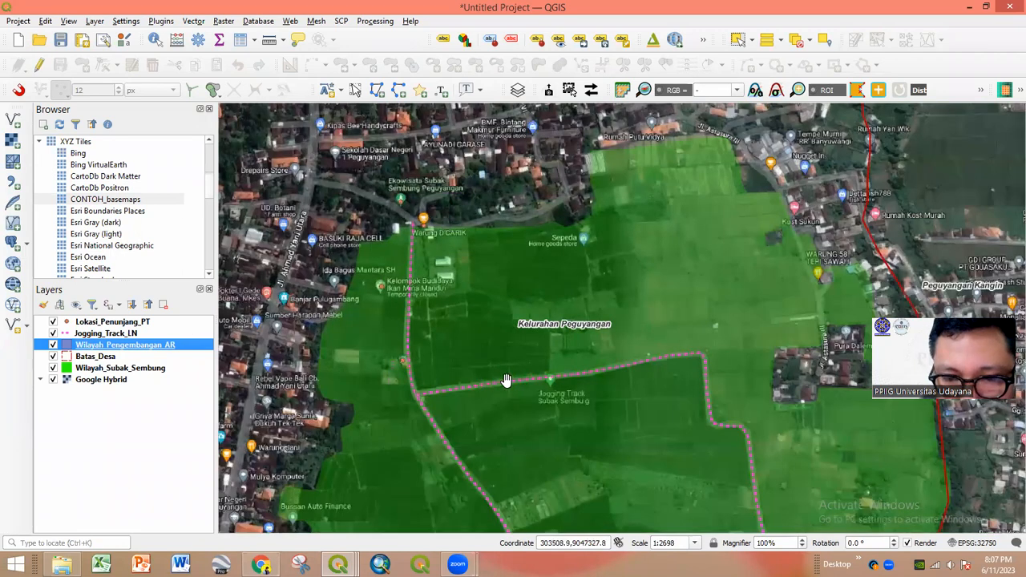
left_click_drag(466, 247, 454, 210)
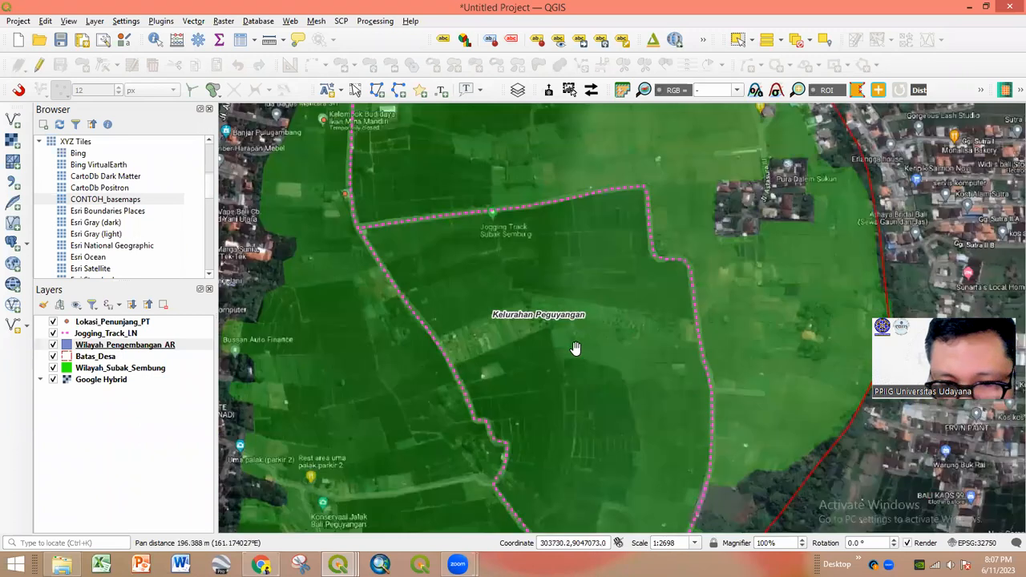
left_click_drag(501, 260, 522, 406)
scroll(410, 240, "up", 1)
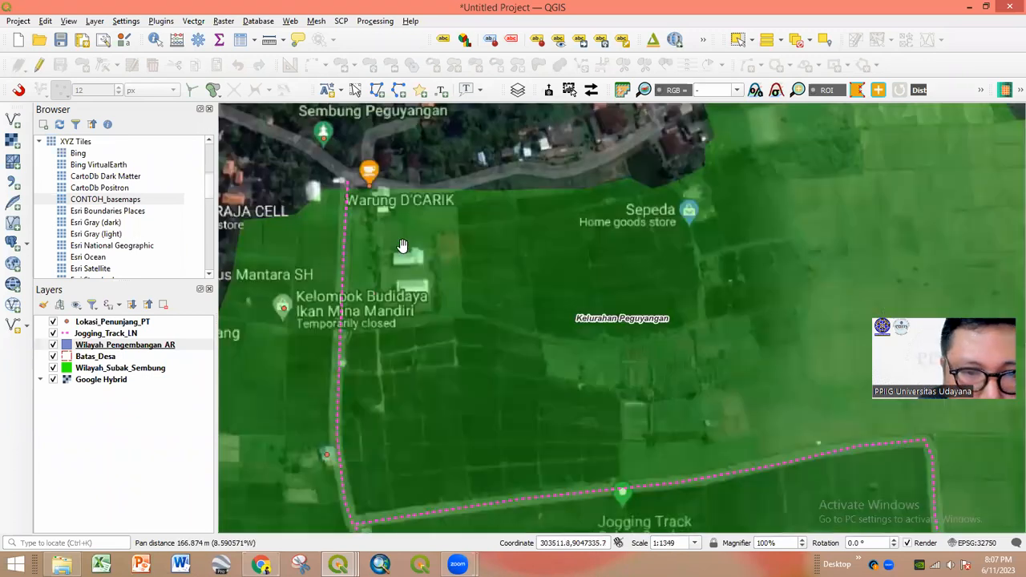
scroll(352, 249, "up", 1)
left_click(124, 347)
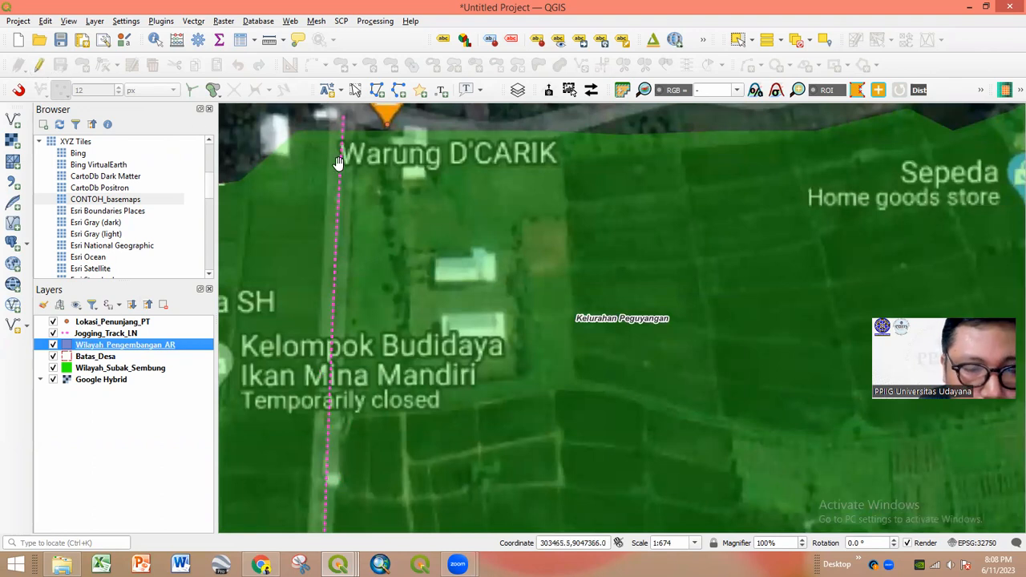
left_click(40, 67)
- Digitize a four-cornered development area just east of the jogging track, from Warung D'CARIK south past the two buildings, leaving its id empty
left_click(82, 65)
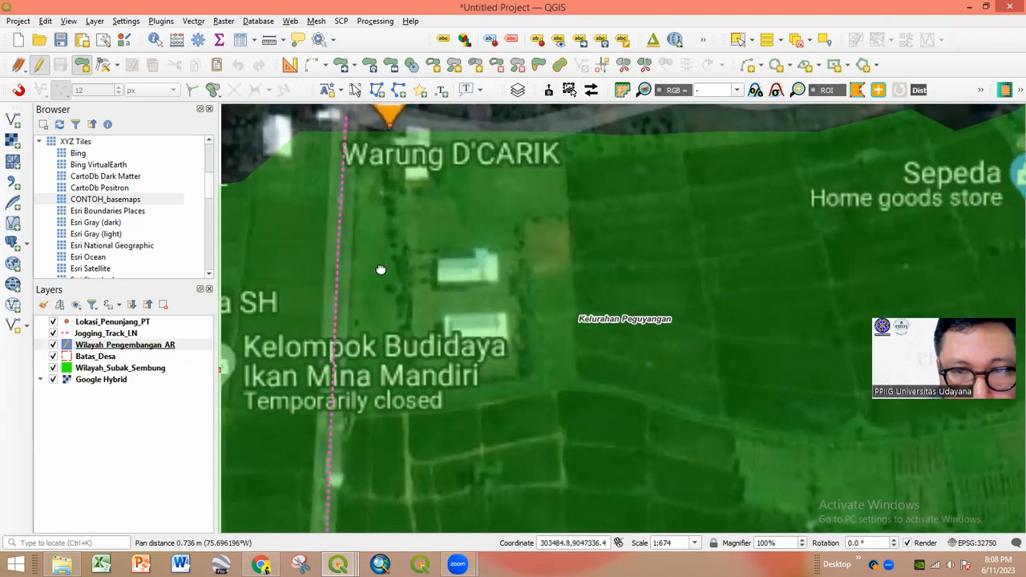
left_click_drag(373, 260, 386, 304)
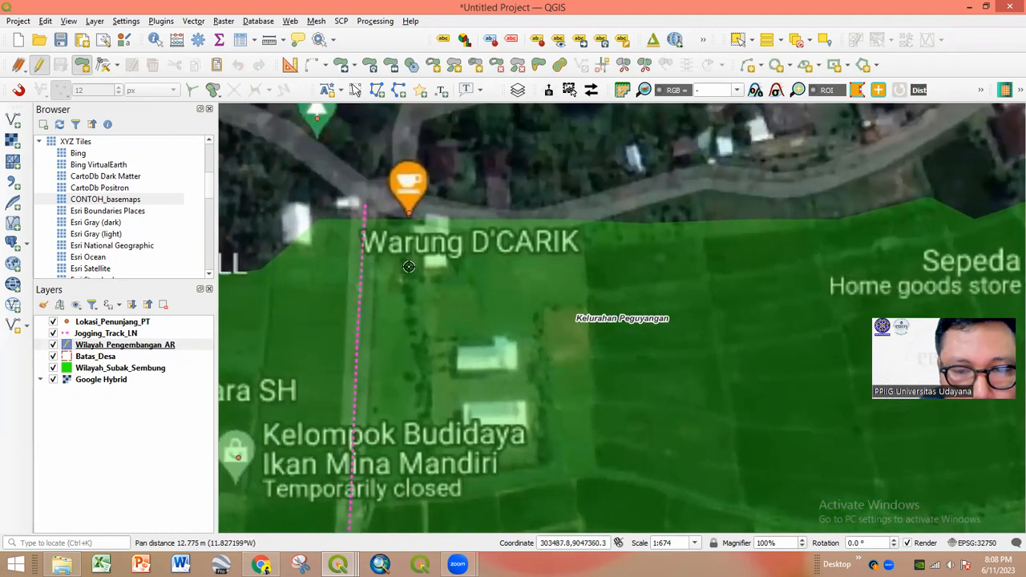
left_click_drag(415, 266, 447, 169)
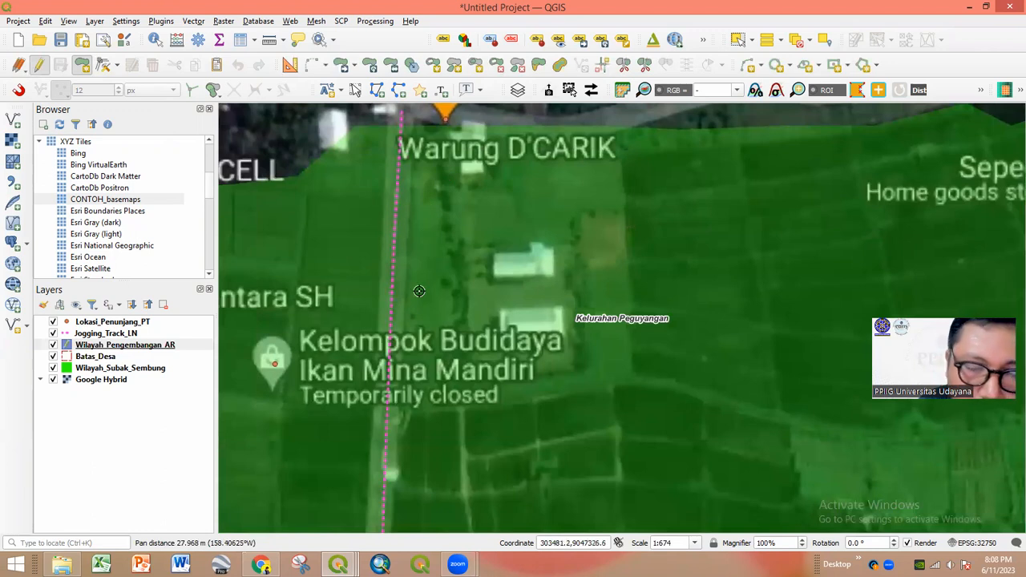
left_click_drag(417, 170, 407, 240)
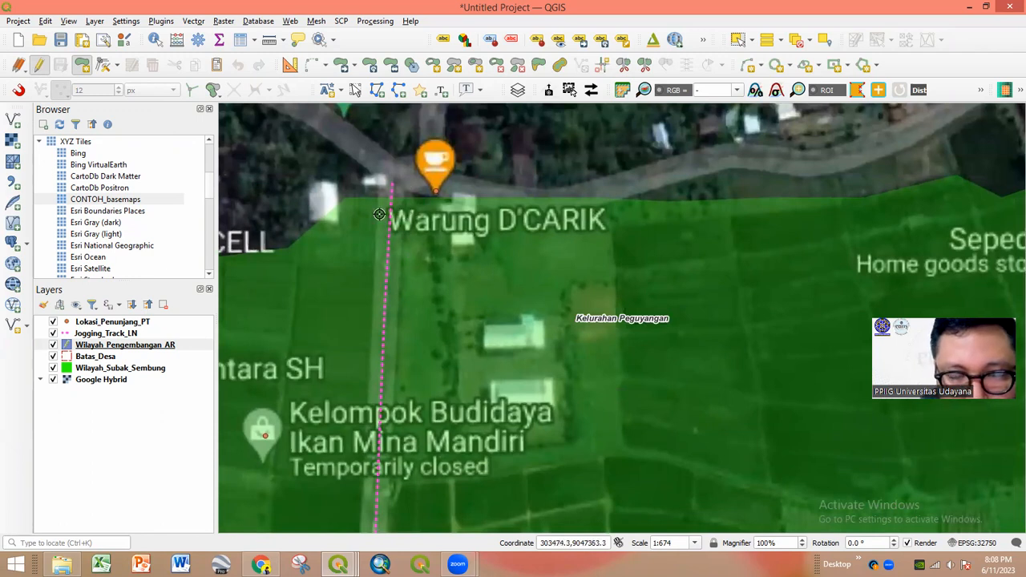
left_click_drag(410, 263, 424, 186)
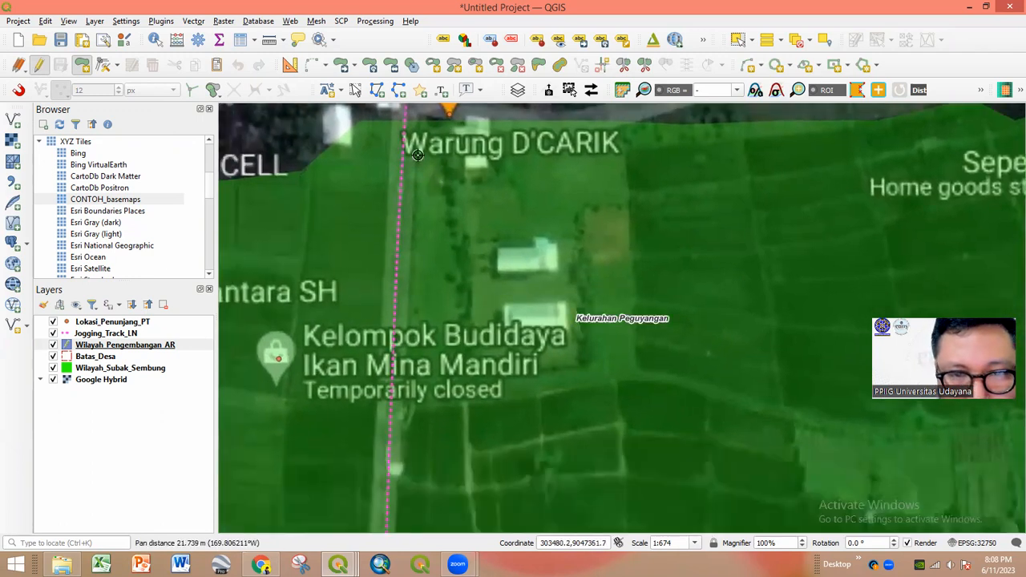
left_click(405, 383)
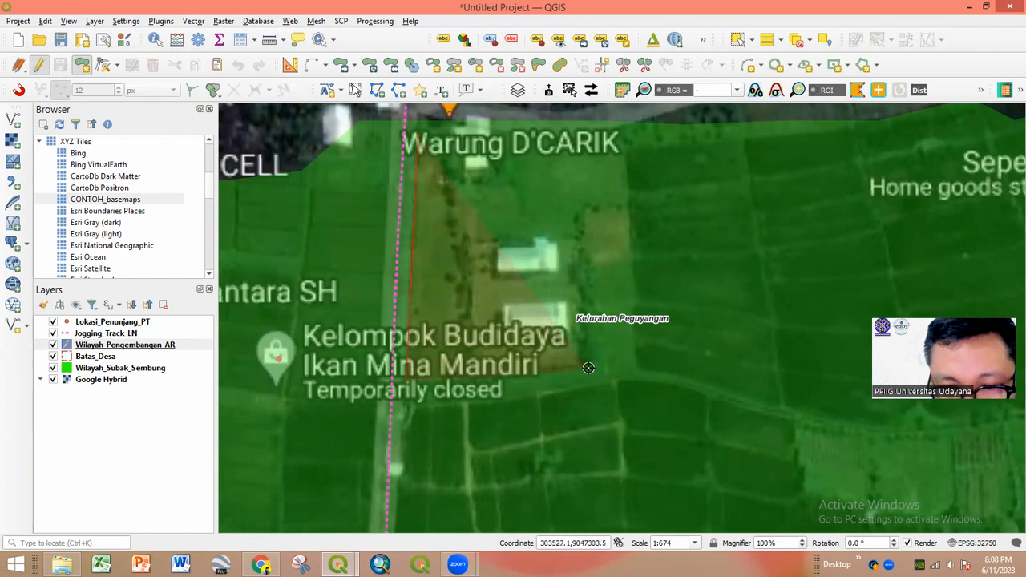
left_click(590, 367)
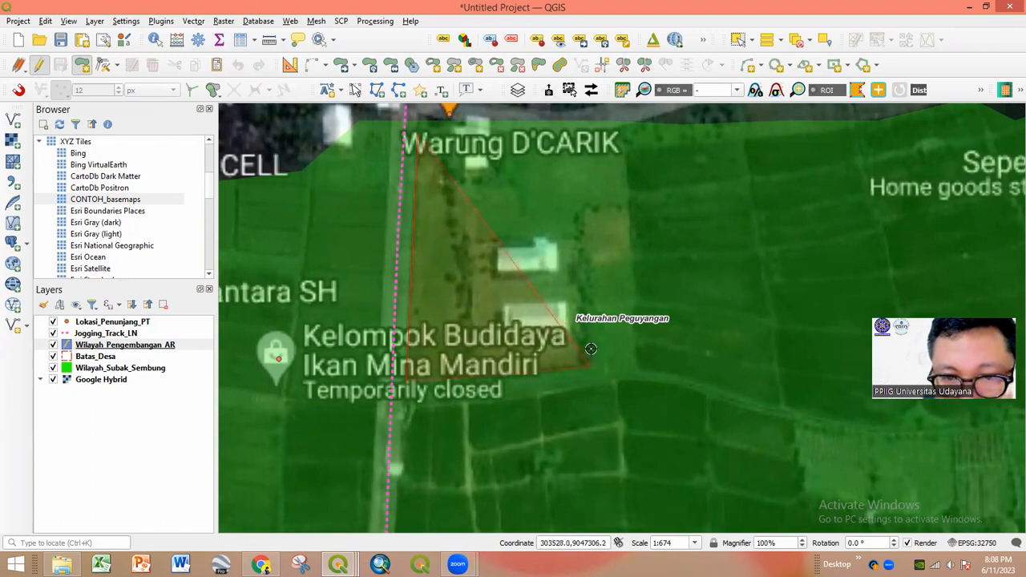
left_click(586, 136)
right_click(586, 137)
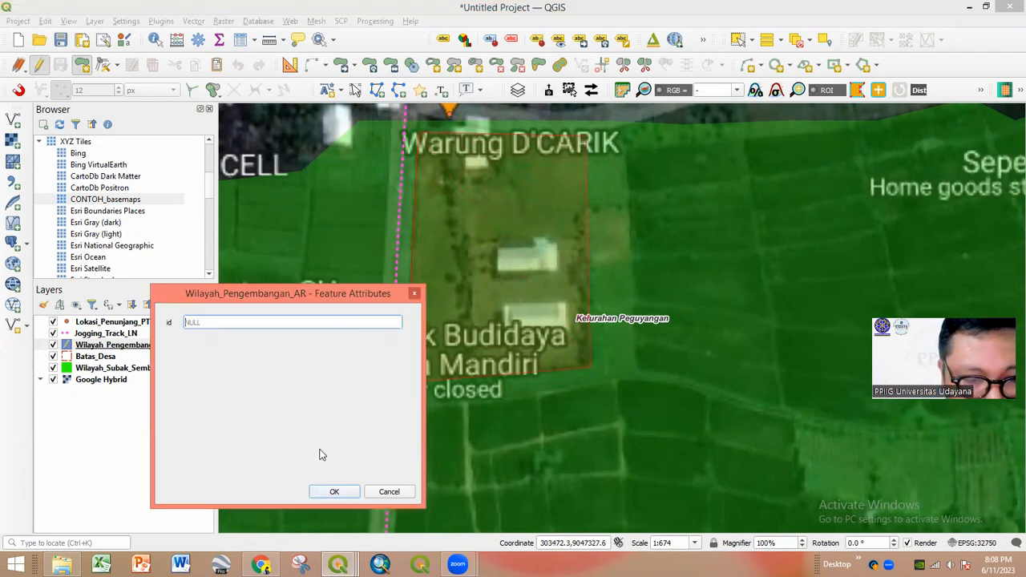
left_click(334, 493)
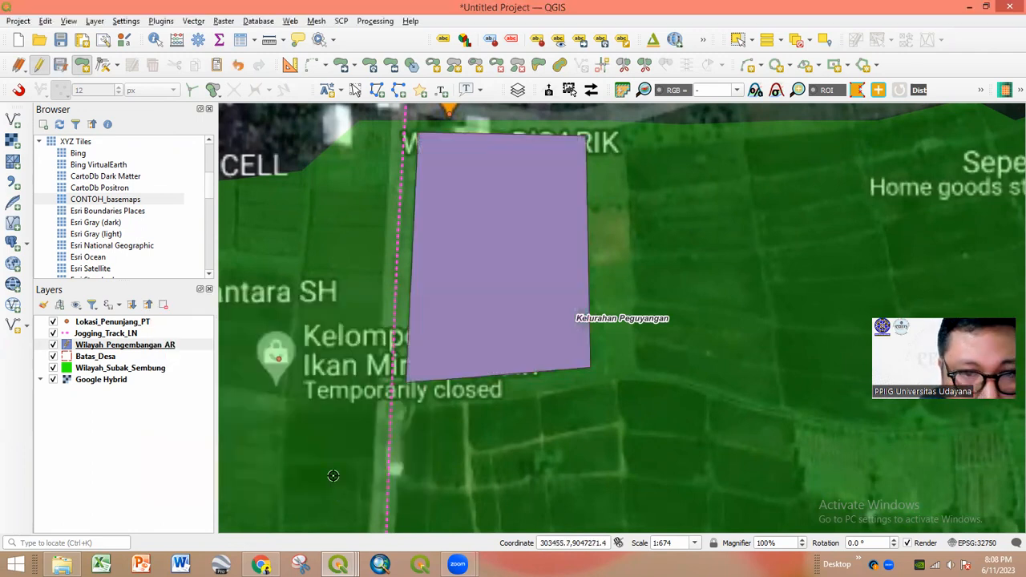
- Add a text (string) field named Nama with length 200 to the Wilayah_Pengembangan_AR attribute table
right_click(91, 349)
left_click(139, 189)
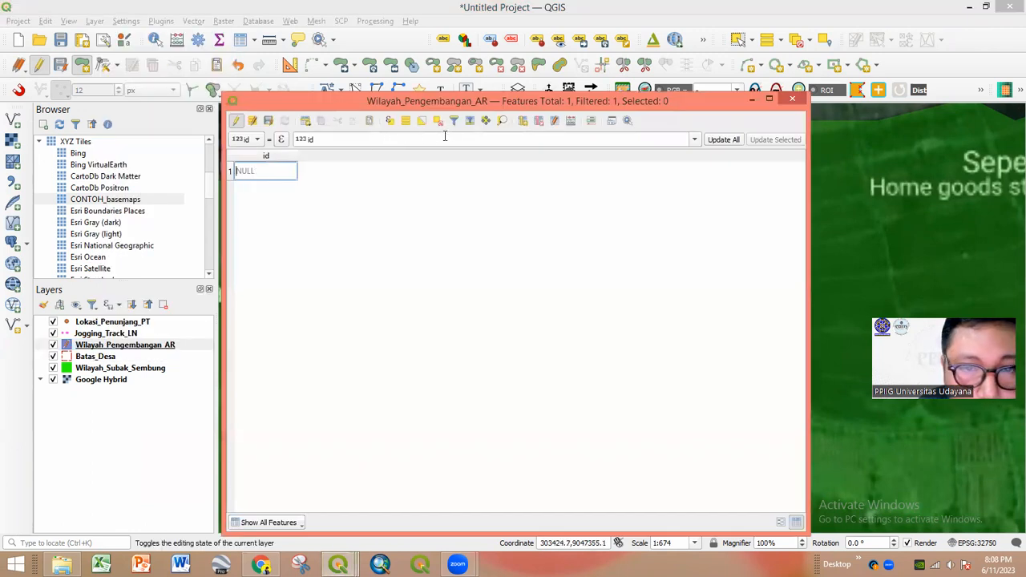
left_click(523, 120)
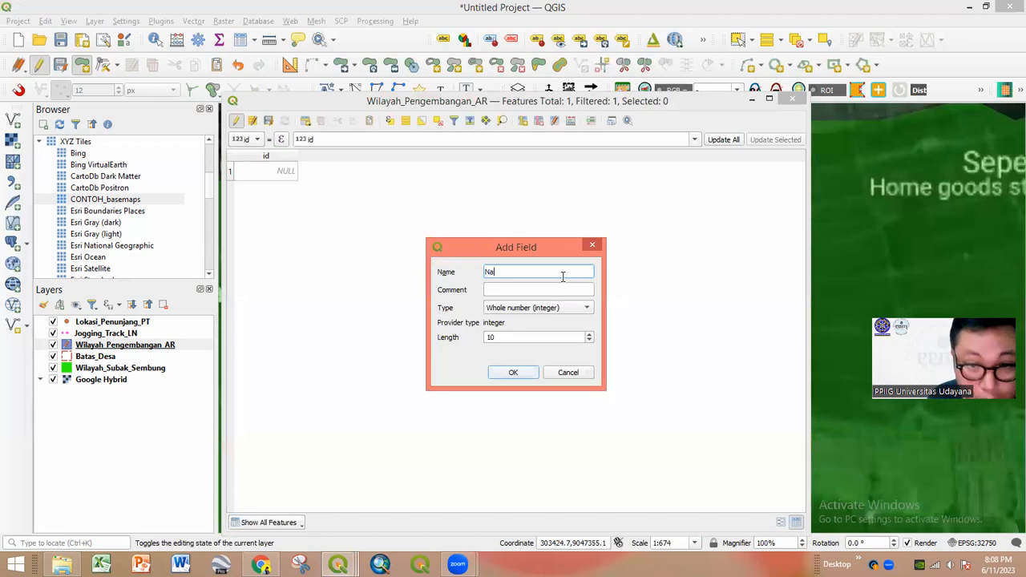
left_click(552, 314)
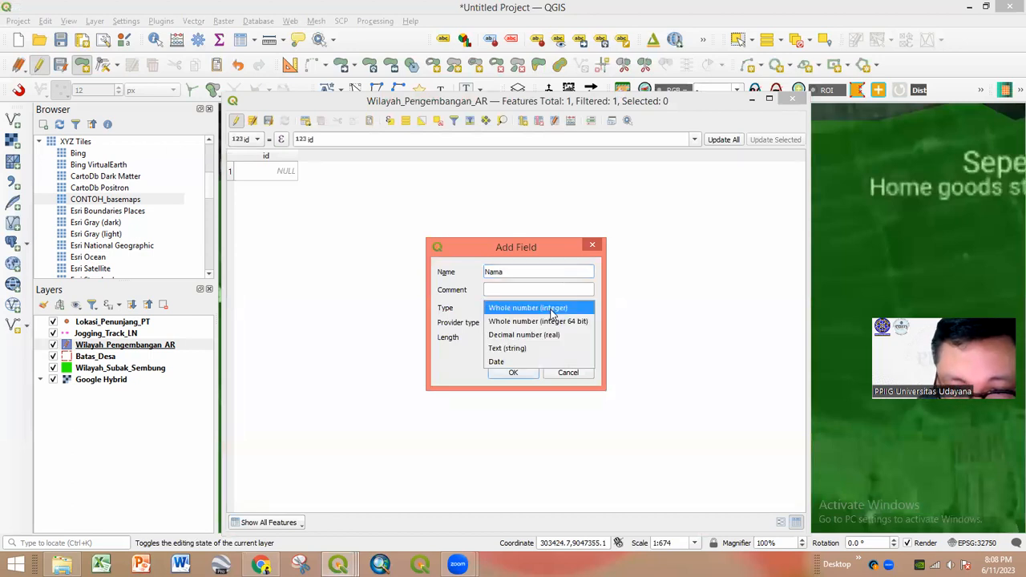
left_click(528, 348)
left_click_drag(510, 336, 454, 329)
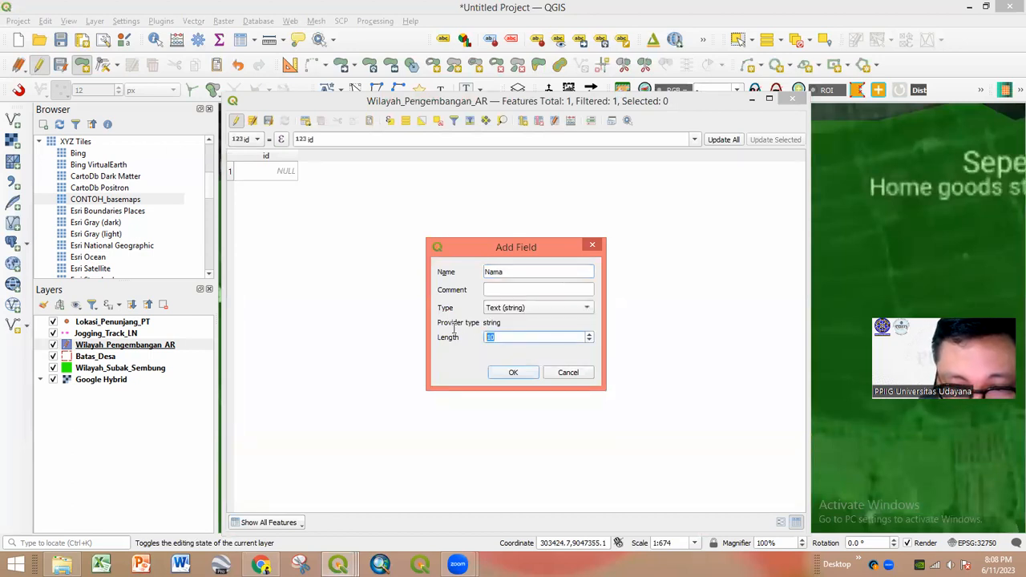
type("100")
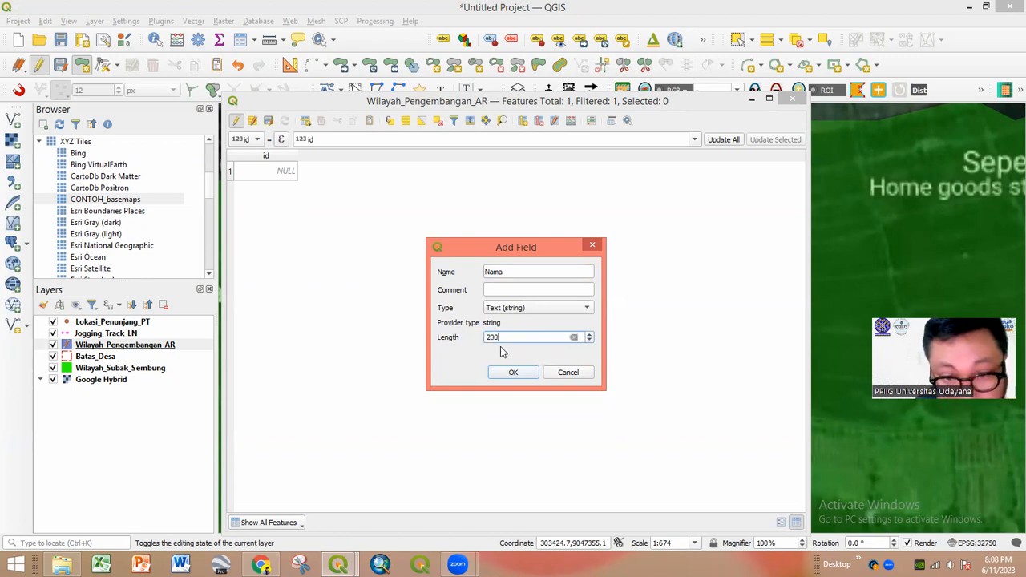
left_click(513, 372)
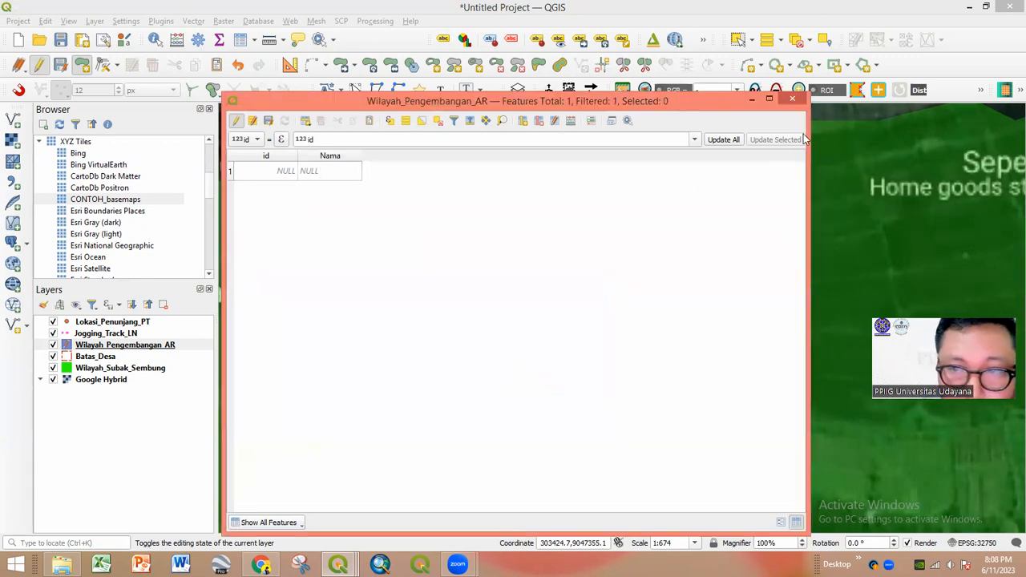
left_click(751, 99)
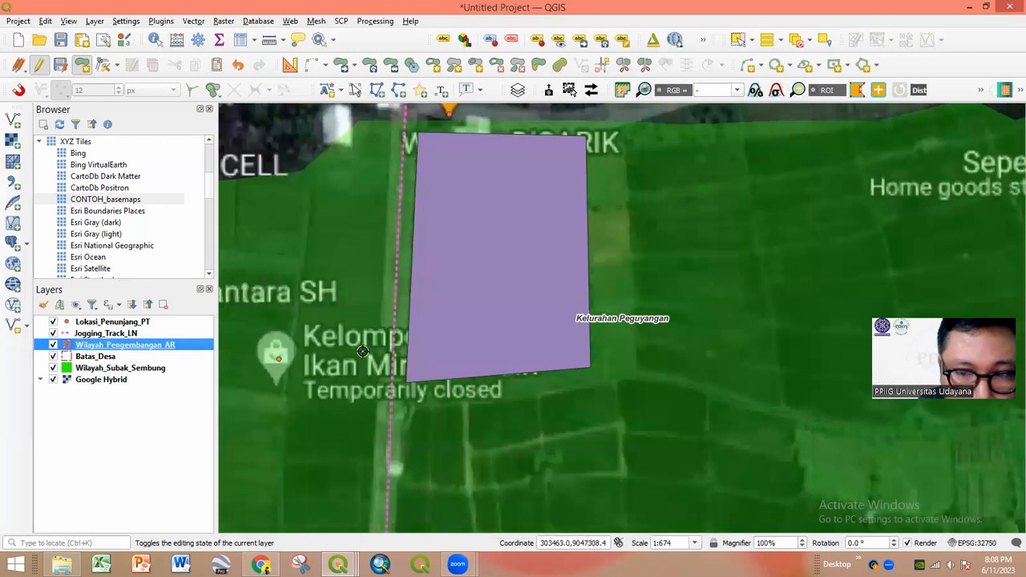
- Try to enter Tempat Pameran Produk Pertanian as the development area's Nama value in the attribute table
right_click(98, 345)
left_click(150, 189)
double_click(344, 171)
type("T")
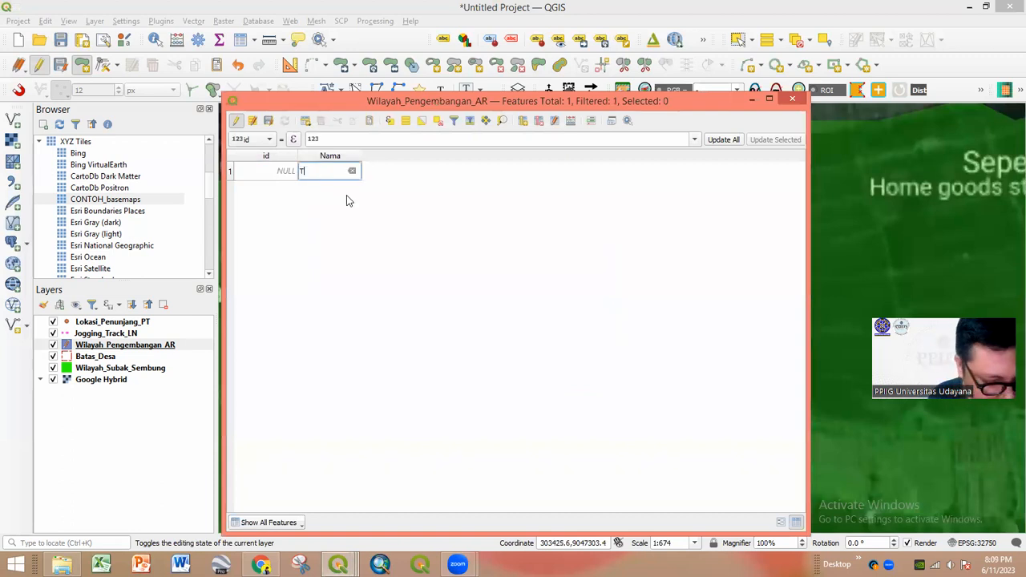
type("empat Pamrtsn")
key("BackSpace")
key("BackSpace")
key("BackSpace")
key("BackSpace")
type("rtsn")
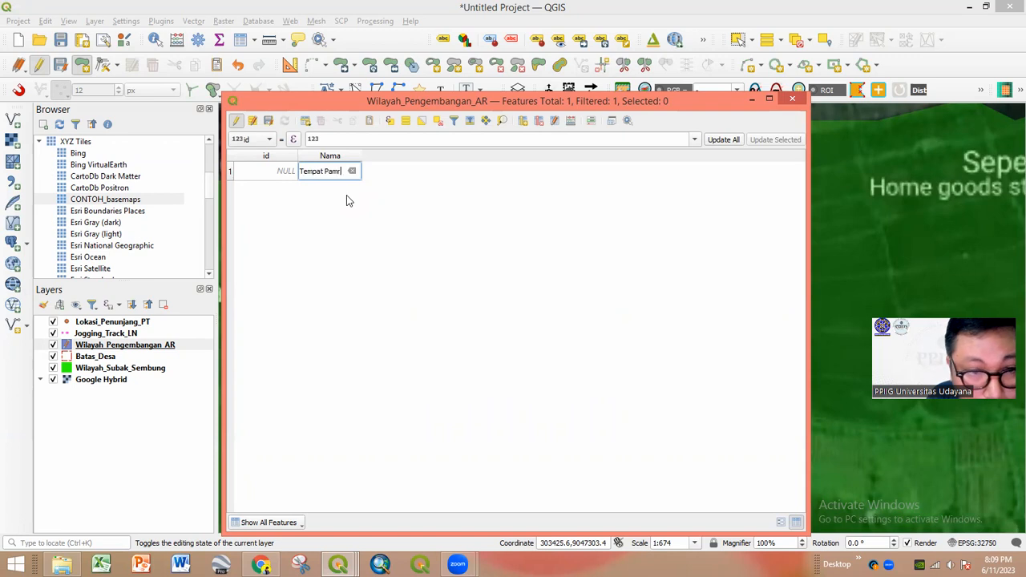
key("BackSpace")
key("BackSpace")
key("BackSpace")
key("BackSpace")
type("eran (")
key("BackSpace")
type("Prody")
type("k Per")
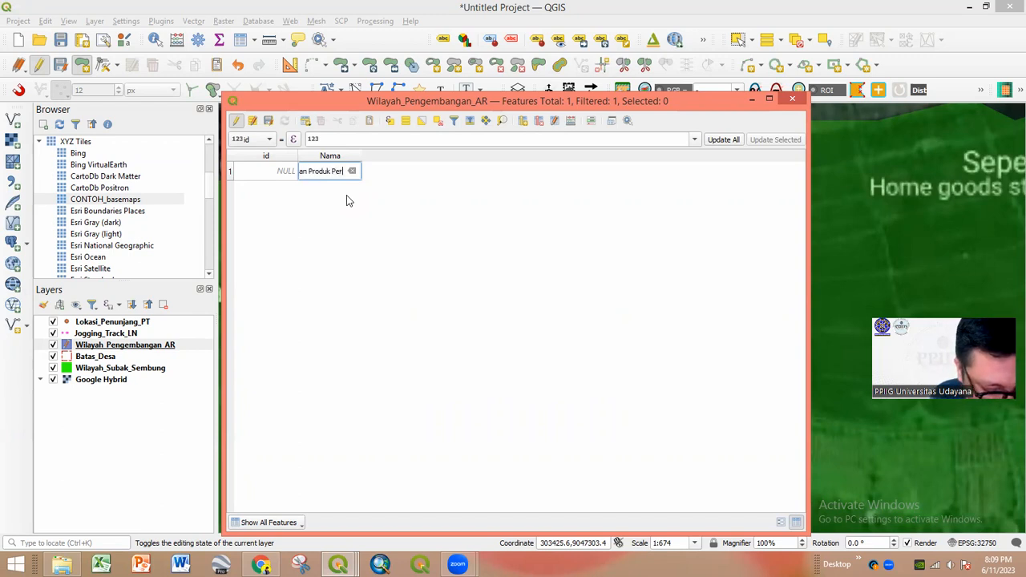
type("tanian")
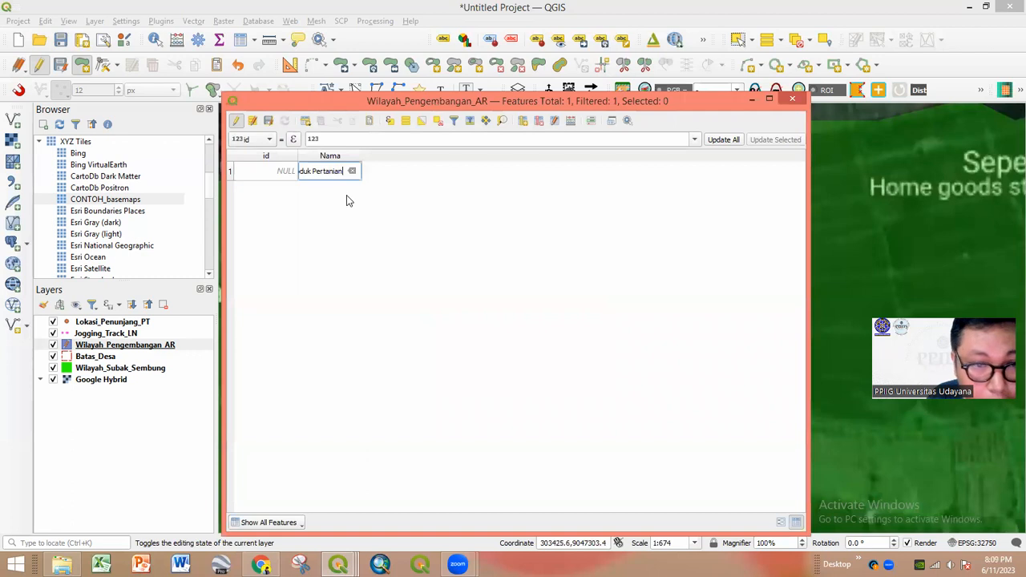
- Stop editing the Wilayah_Pengembangan_AR layer, save its changes and close the attribute table
left_click(235, 120)
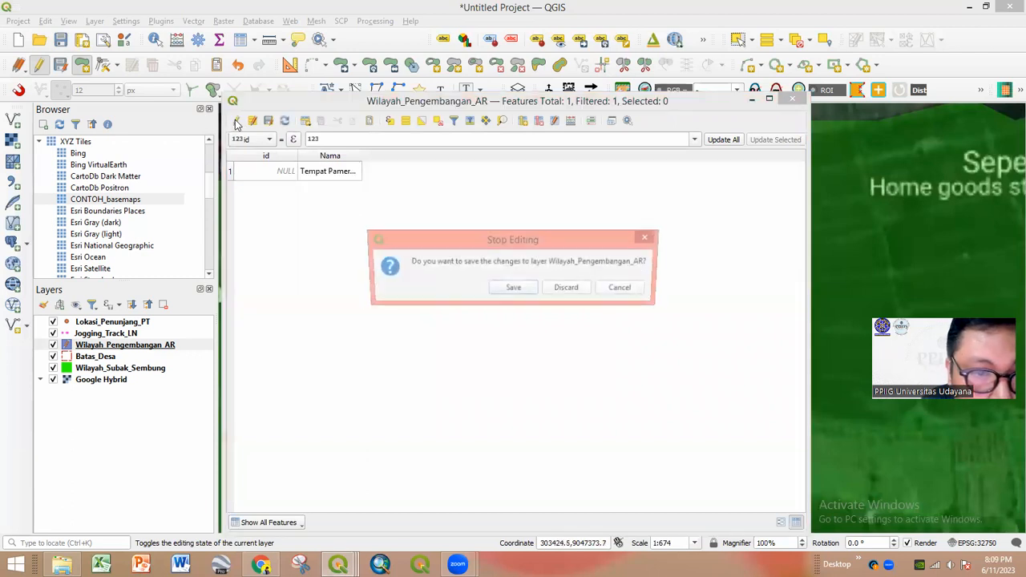
left_click(499, 290)
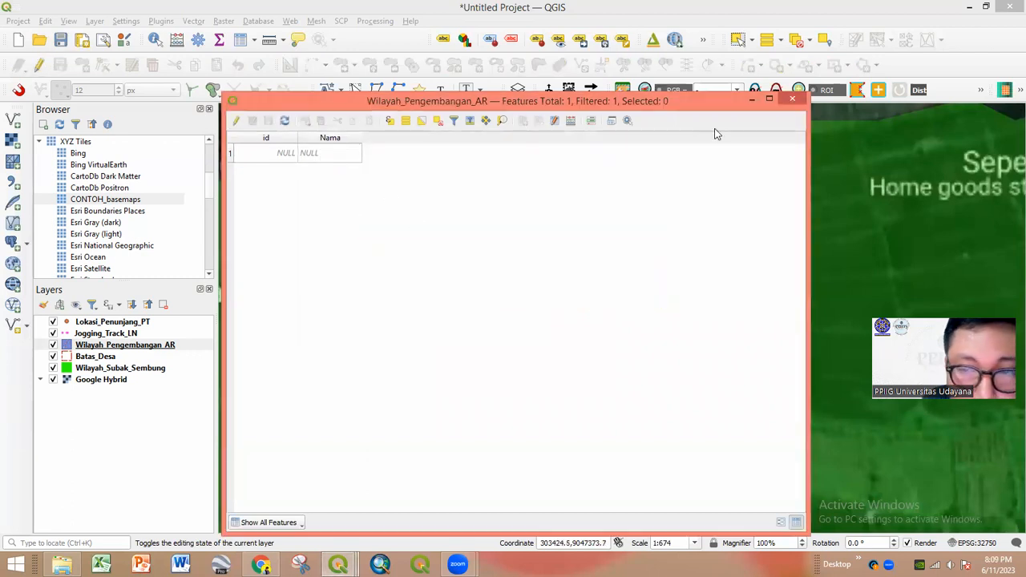
left_click(793, 99)
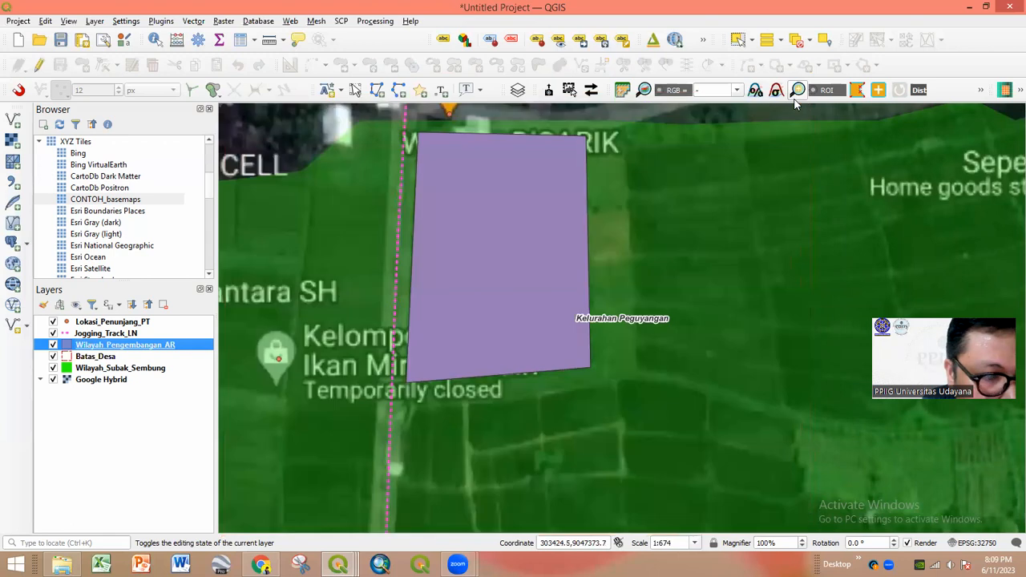
- Reopen the layer's attribute table for editing, enter the test text jgjgjg in the Nama field and save it
right_click(140, 351)
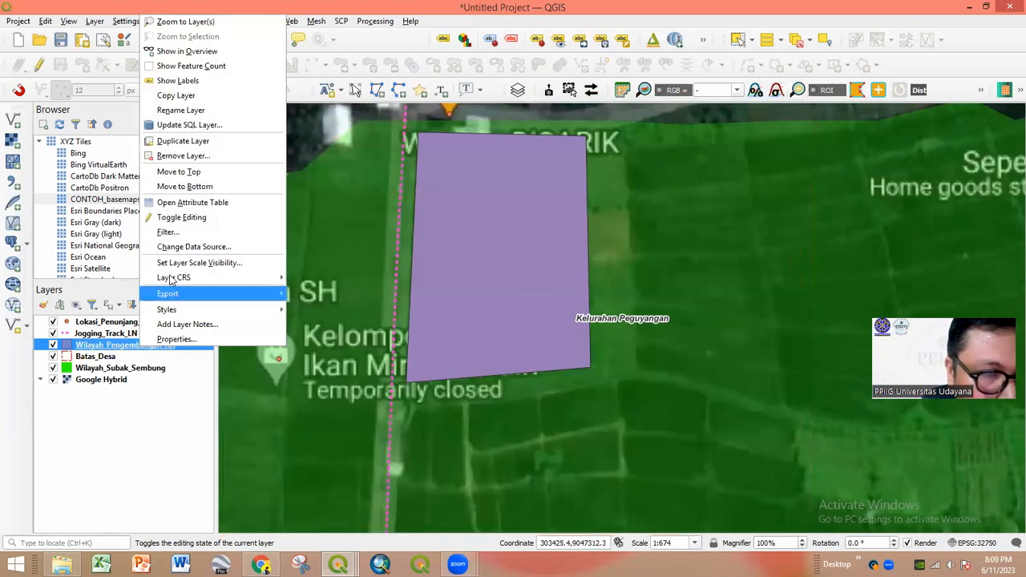
left_click(192, 201)
left_click(236, 121)
double_click(311, 171)
type("jgglg")
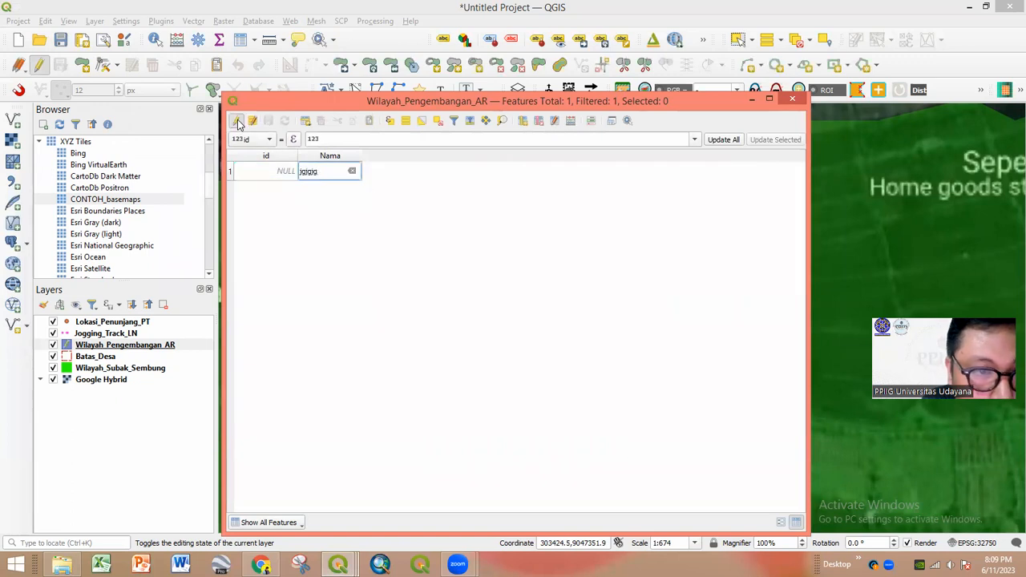
left_click(235, 120)
left_click(511, 288)
- Set the development area's Nama value to Tempat Pameran, save the layer edits and close the attribute table
left_click(236, 120)
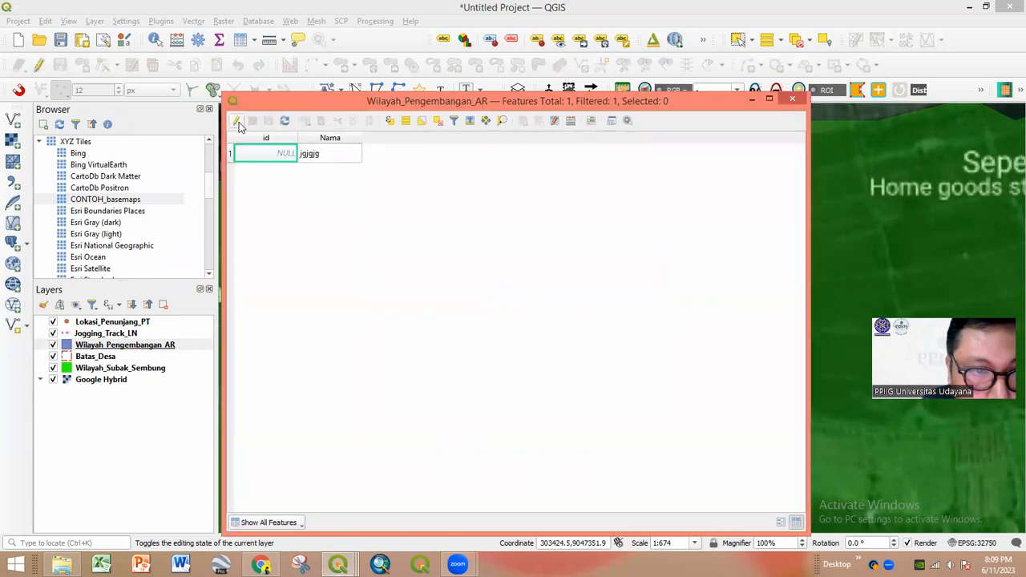
double_click(321, 171)
type("Tempat P")
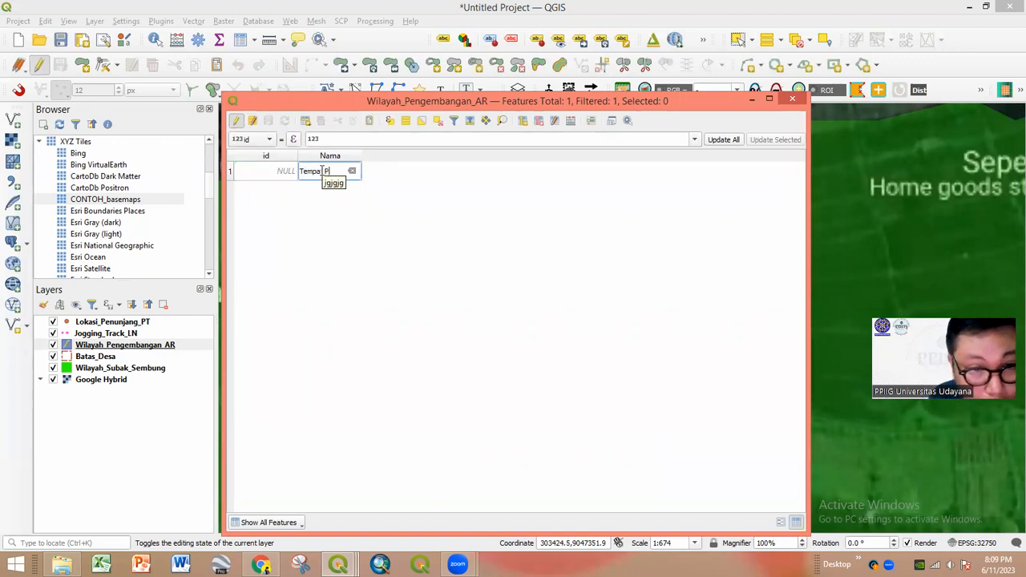
type("ameran")
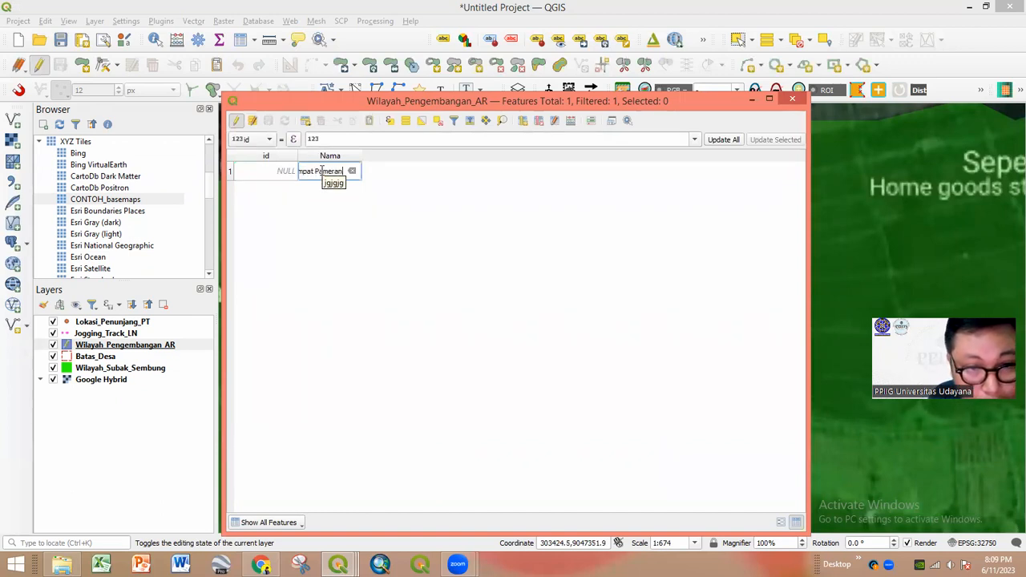
left_click(440, 269)
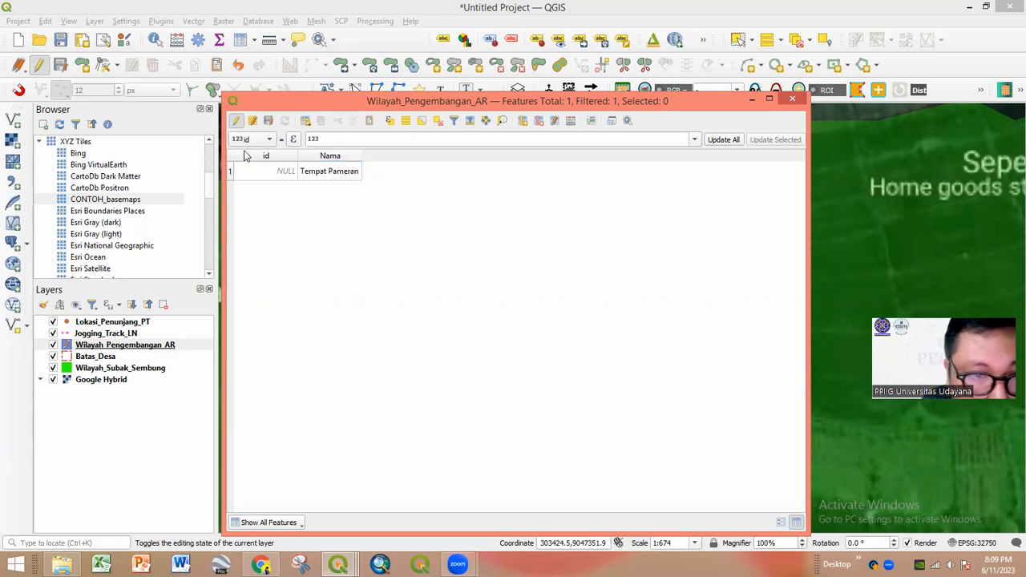
left_click(235, 121)
left_click(512, 289)
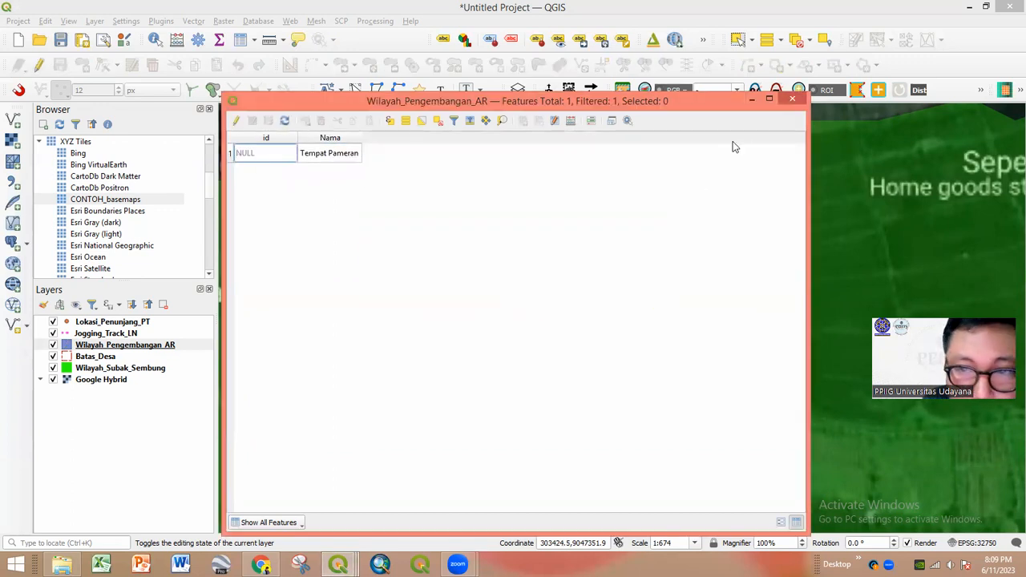
left_click(794, 101)
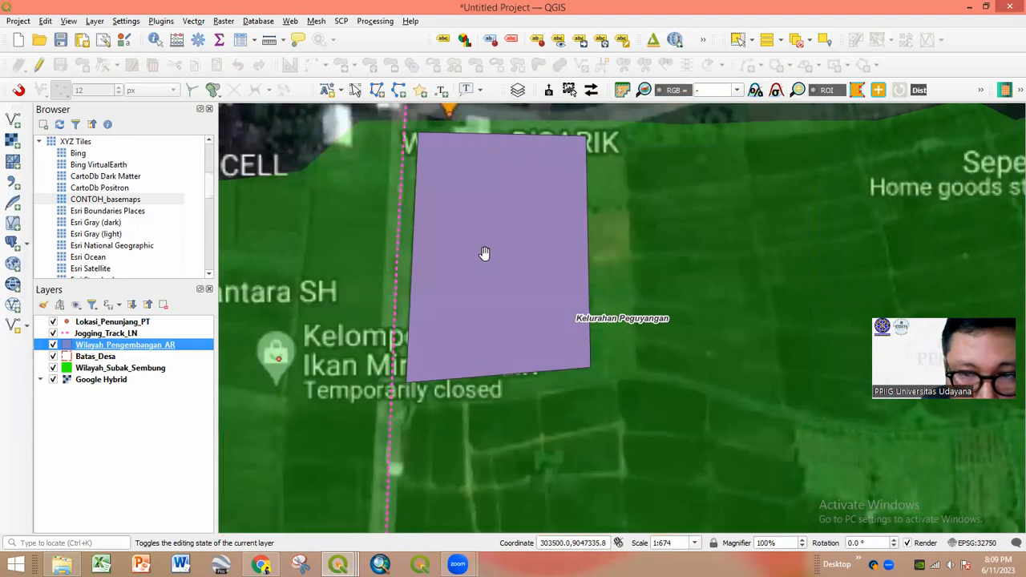
- Set the fill style of the Wilayah_Pengembangan_AR layer's simple fill symbol to Dense 3
double_click(104, 347)
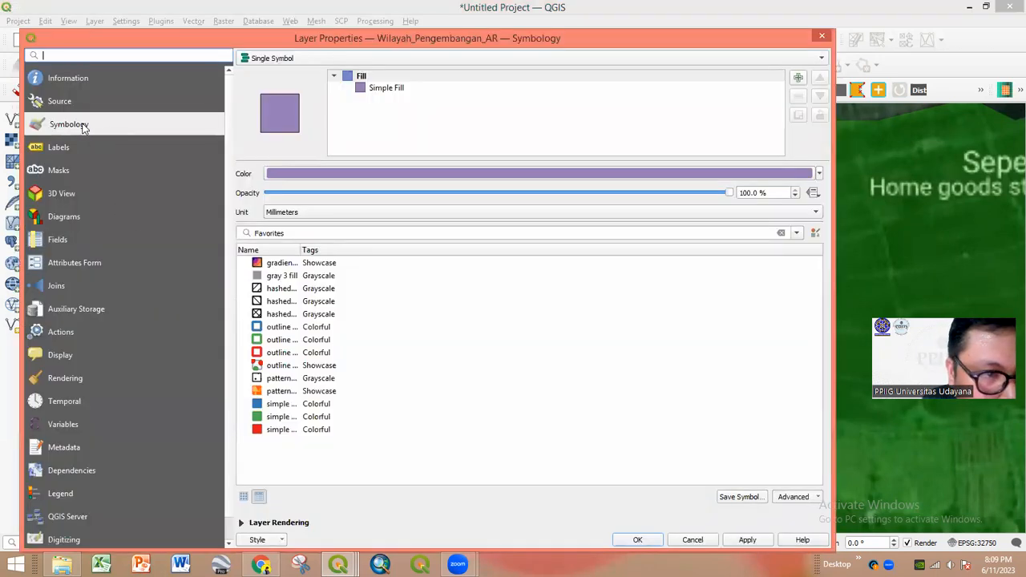
left_click(380, 93)
left_click(573, 214)
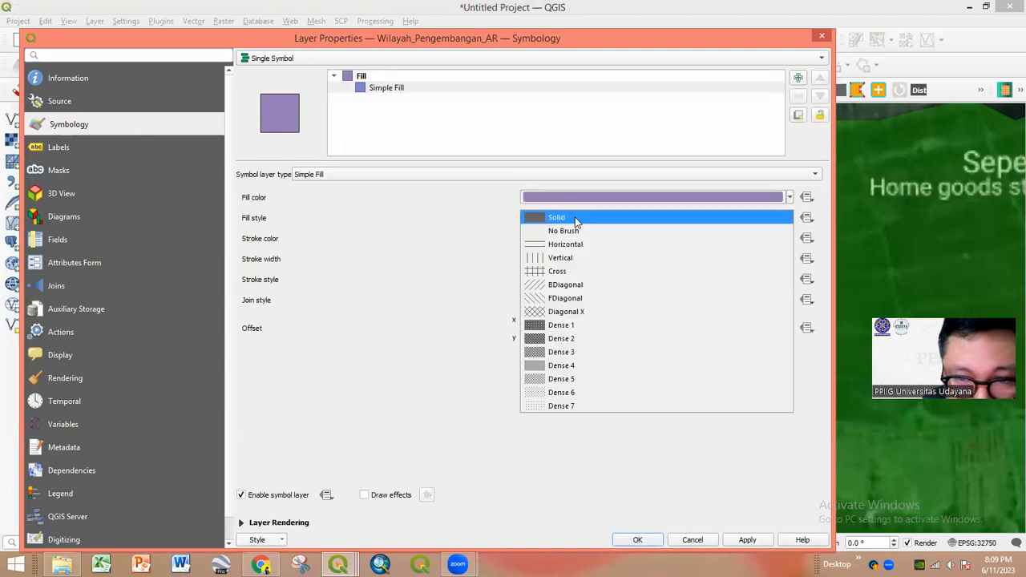
left_click(584, 356)
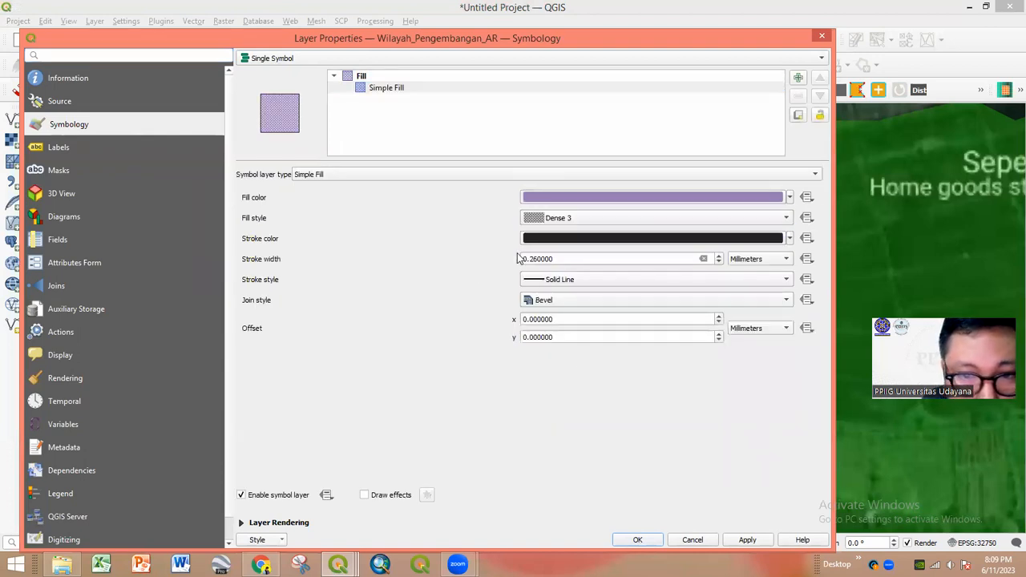
- Give the development area symbol a bright blue stroke colour and apply the layer's new styling
left_click(559, 279)
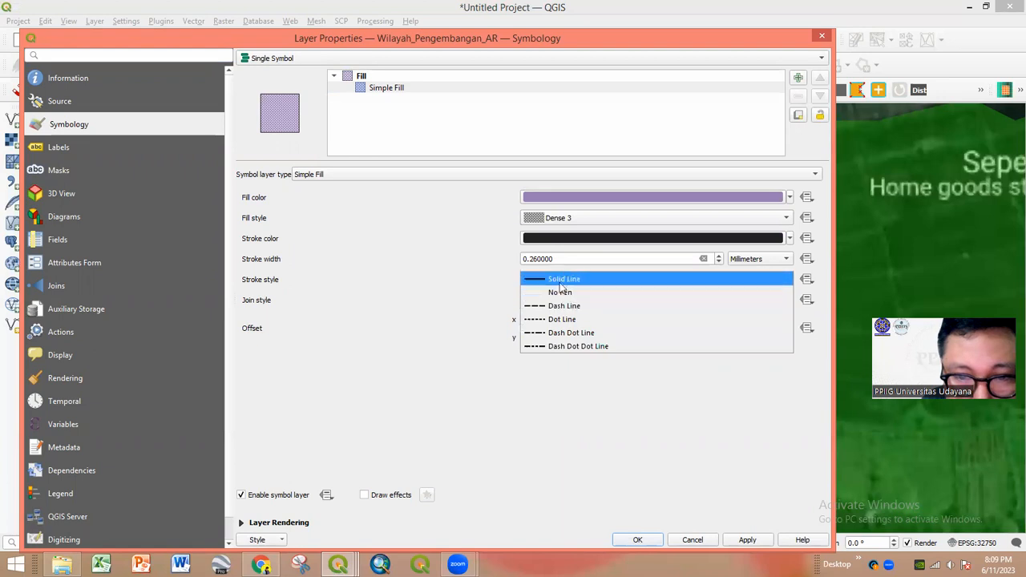
left_click(569, 238)
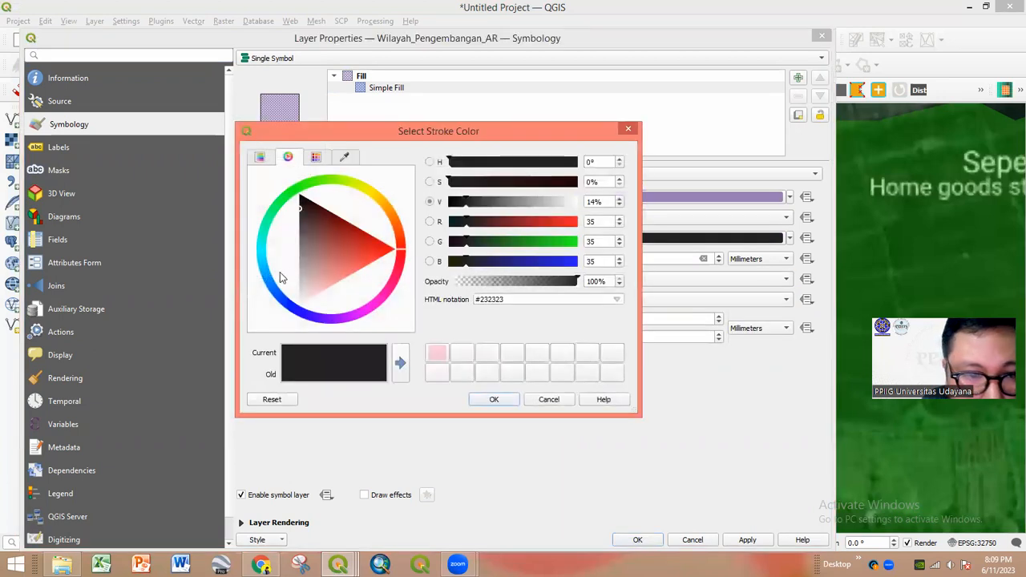
left_click(275, 279)
left_click_drag(316, 267, 247, 278)
left_click(494, 399)
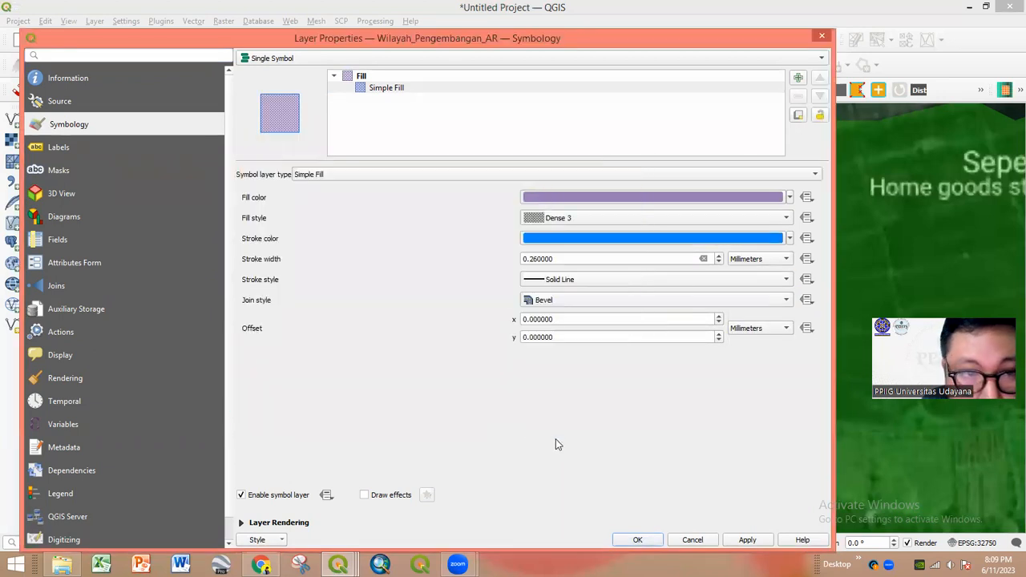
left_click(639, 539)
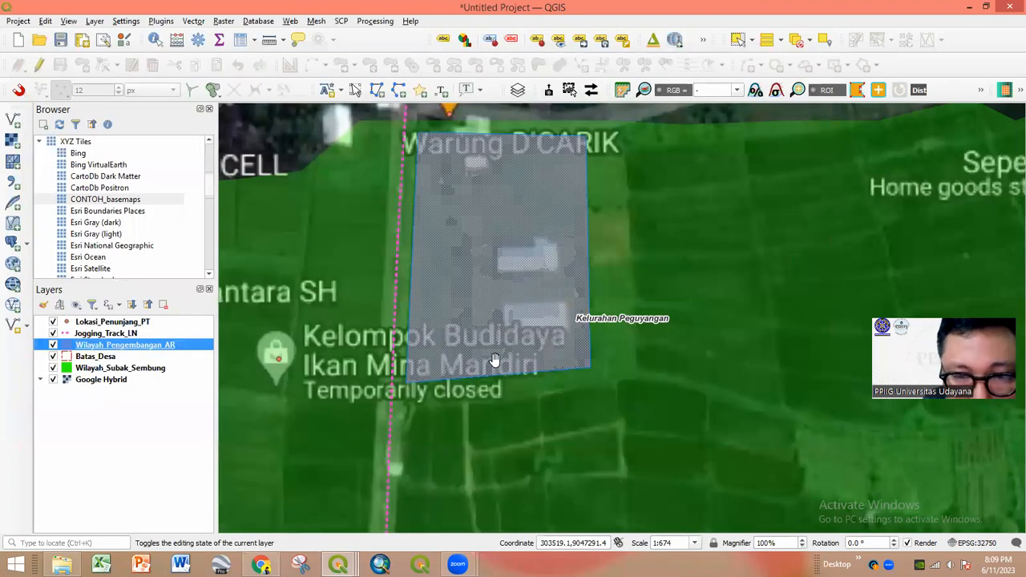
- Examine the map around the styled development area, the supporting location points and the western part of the jogging track
scroll(493, 361, "down", 1)
left_click_drag(487, 262, 480, 160)
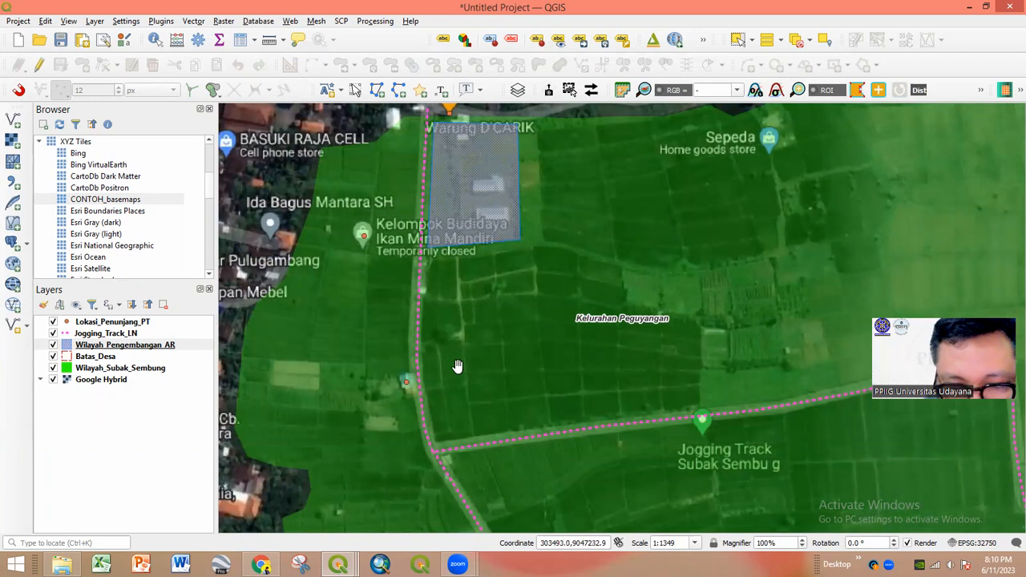
left_click_drag(455, 378, 418, 249)
left_click_drag(456, 218, 437, 327)
scroll(326, 222, "up", 1)
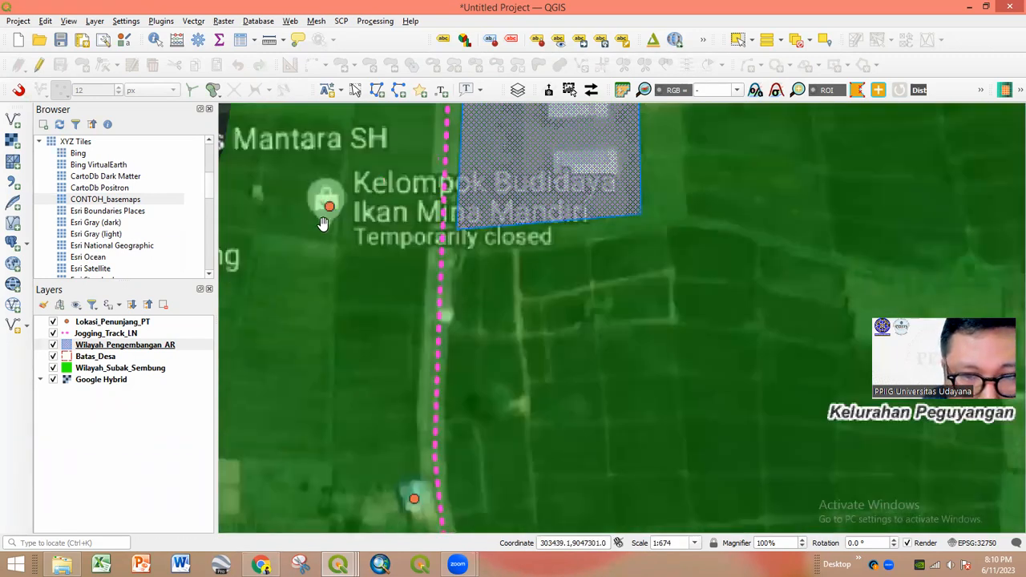
left_click_drag(327, 223, 415, 248)
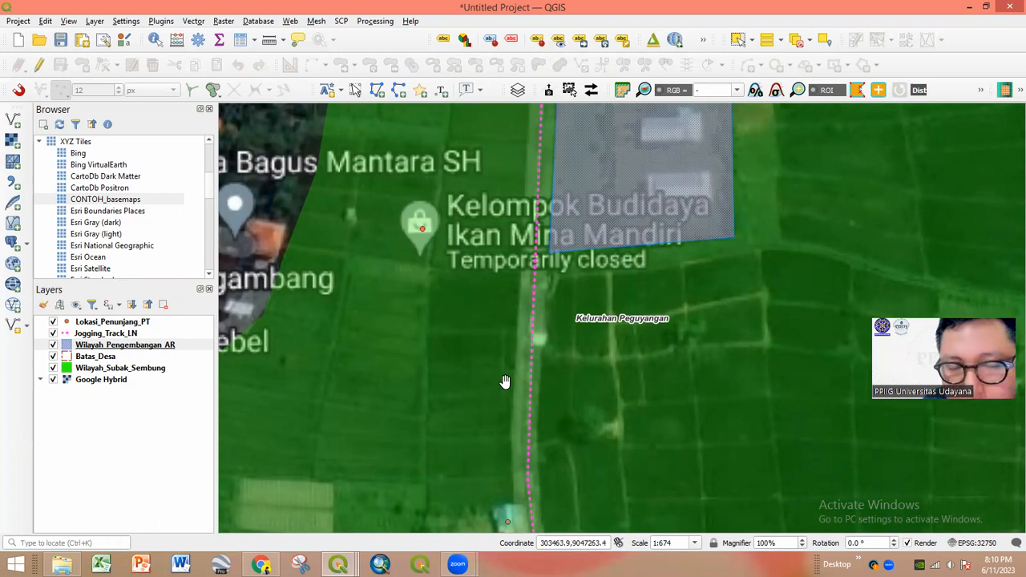
left_click_drag(505, 382, 427, 296)
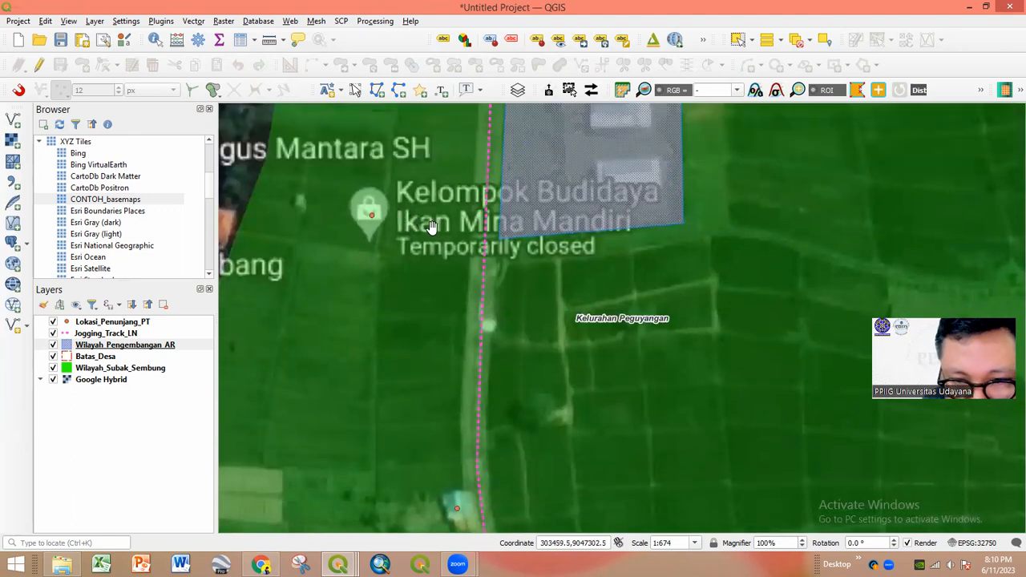
left_click_drag(438, 293, 482, 298)
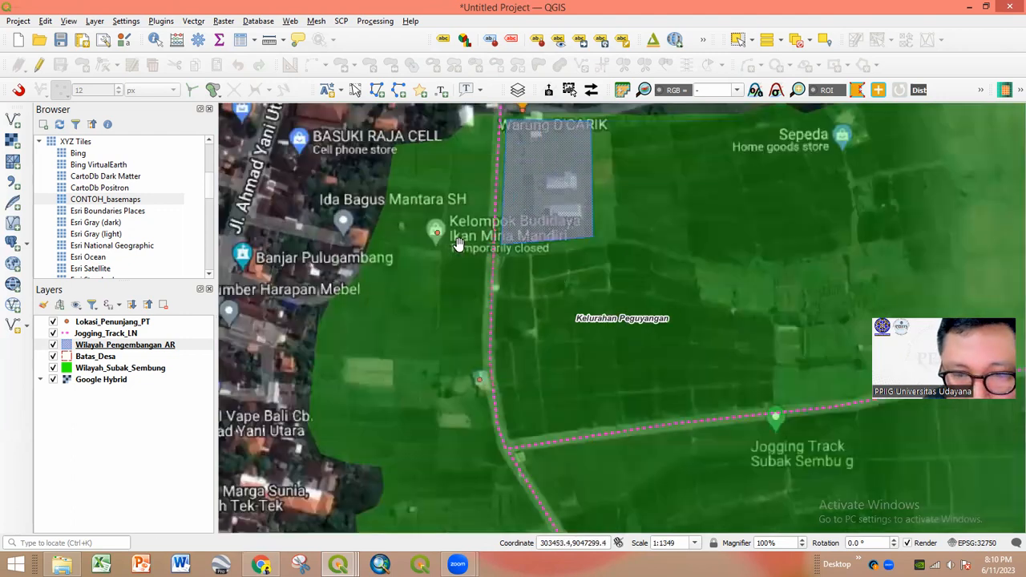
scroll(457, 245, "down", 1)
left_click_drag(467, 325, 490, 241)
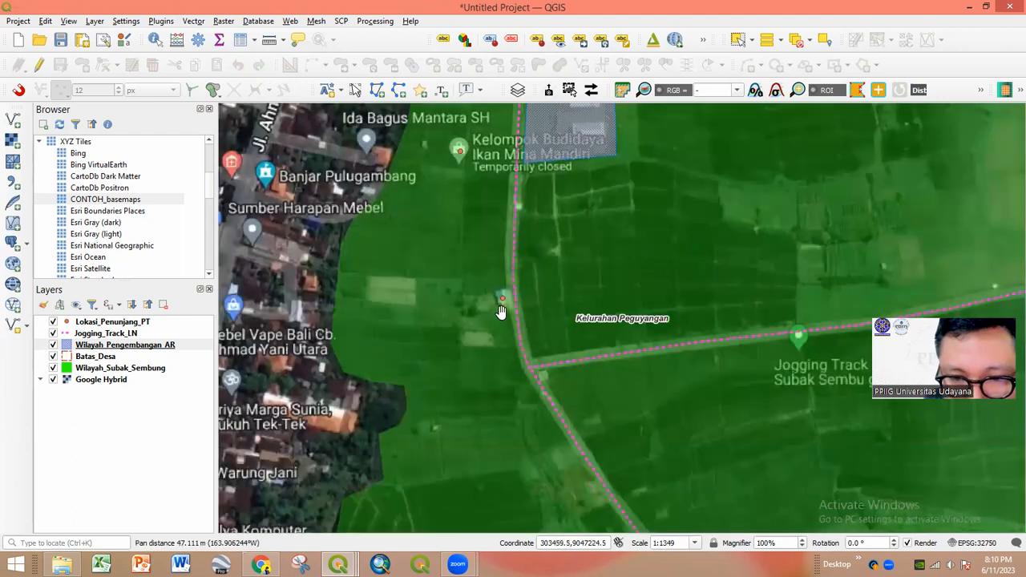
left_click_drag(558, 332, 401, 339)
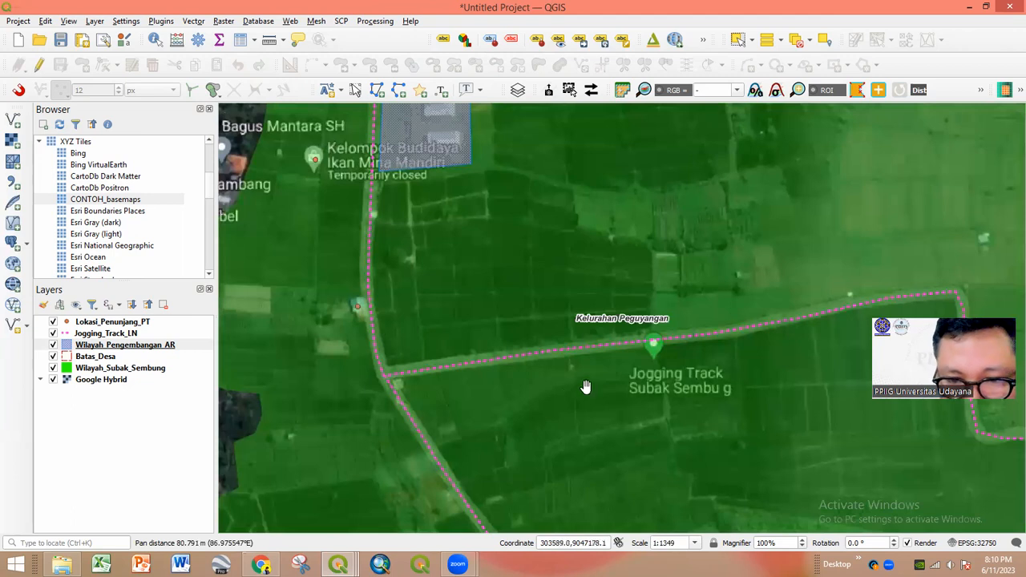
scroll(461, 298, "down", 1)
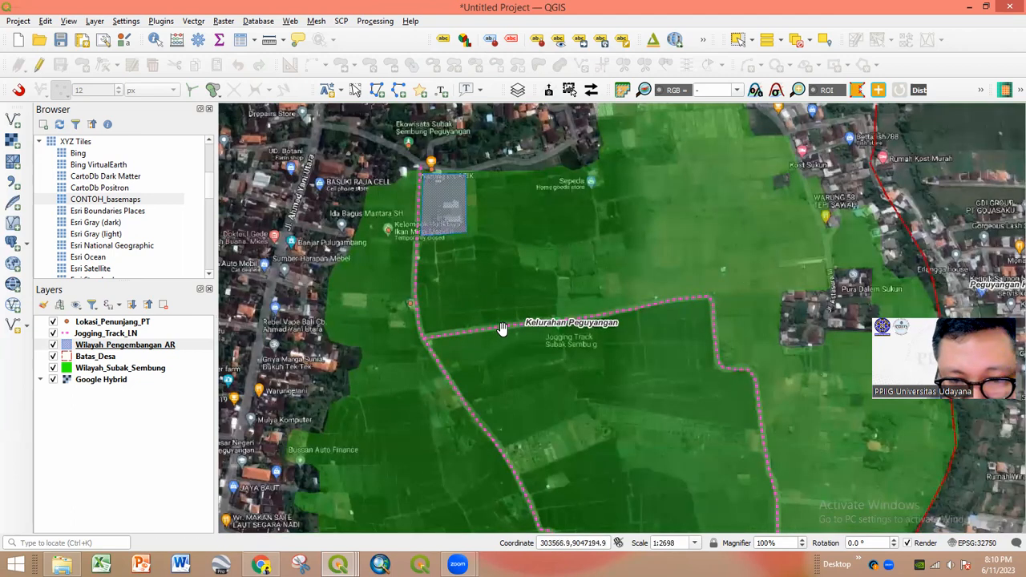
left_click_drag(530, 358, 441, 300)
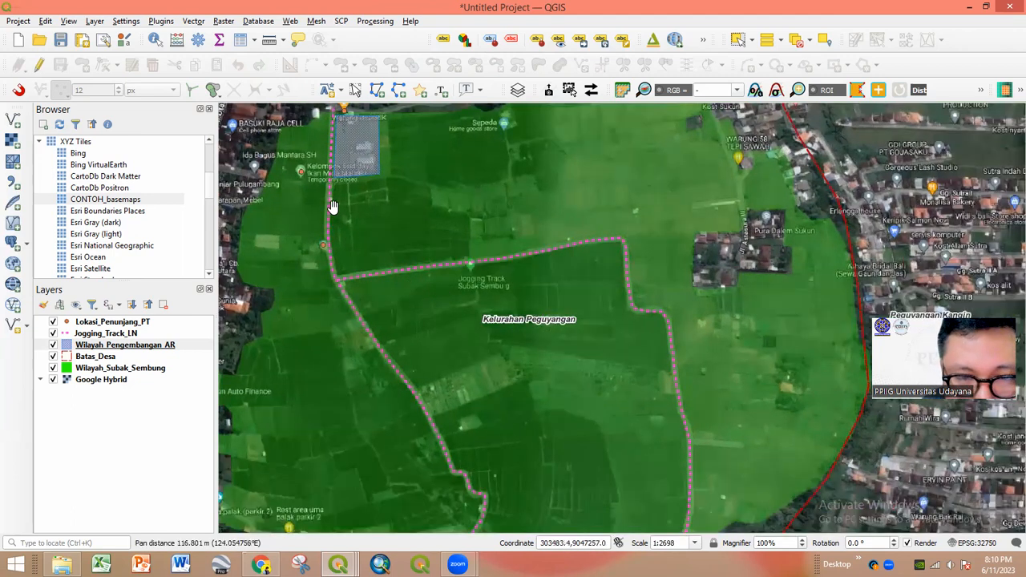
scroll(329, 188, "up", 1)
left_click_drag(328, 188, 320, 292)
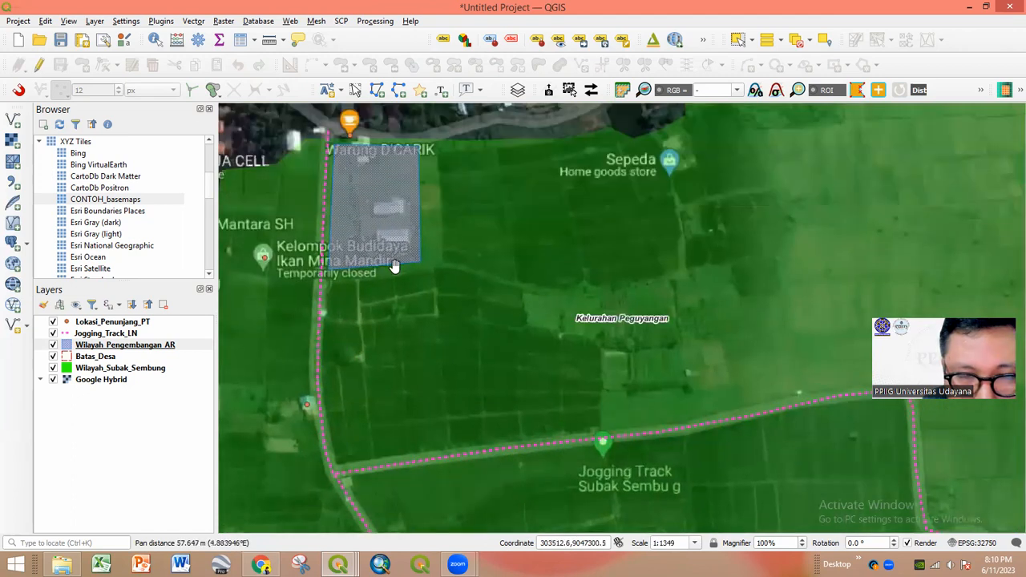
scroll(357, 247, "down", 1)
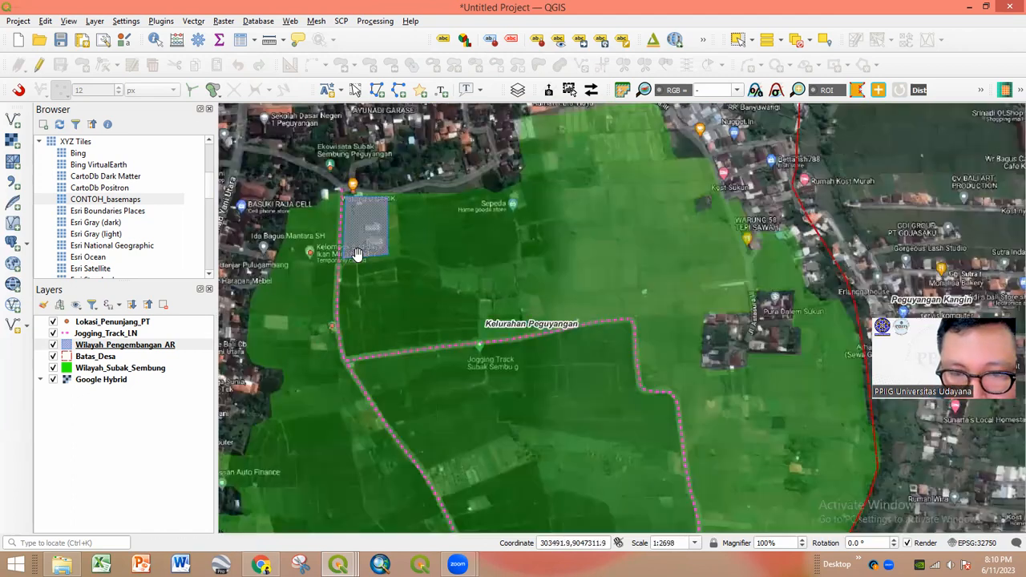
left_click_drag(665, 446, 659, 345)
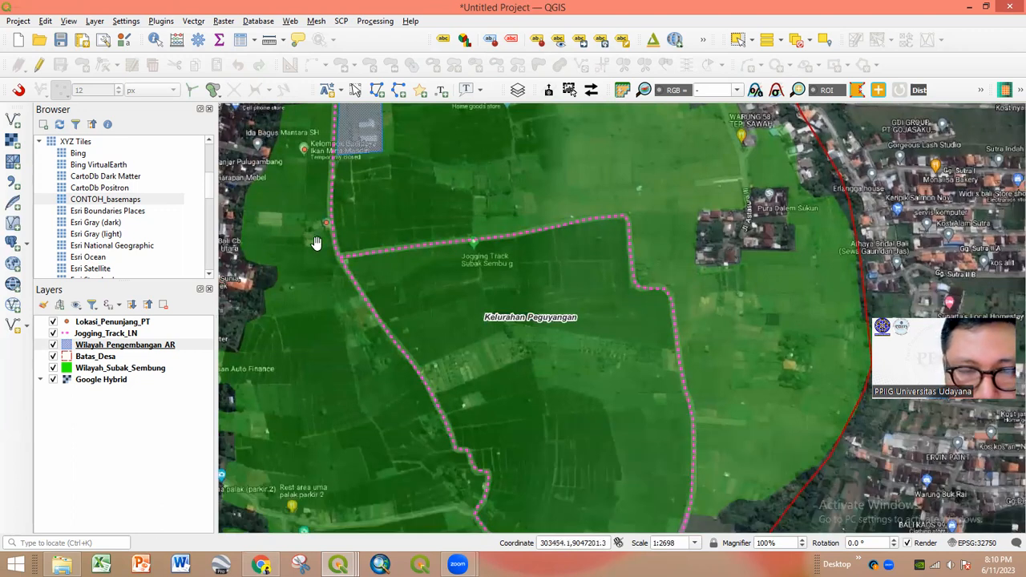
scroll(335, 220, "up", 1)
left_click_drag(368, 221, 390, 232)
scroll(370, 335, "up", 1)
scroll(391, 253, "down", 1)
scroll(403, 259, "down", 1)
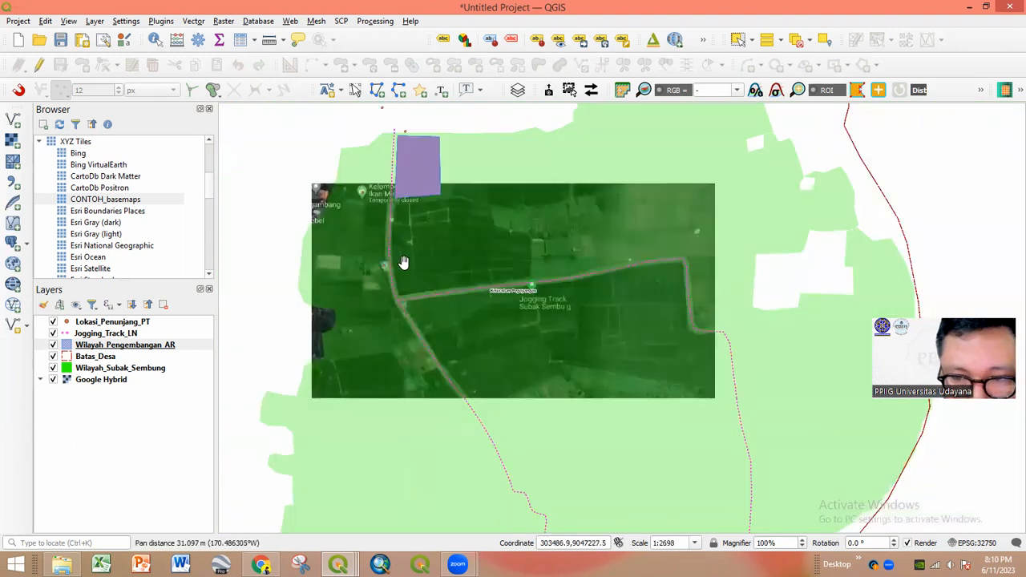
scroll(404, 260, "down", 1)
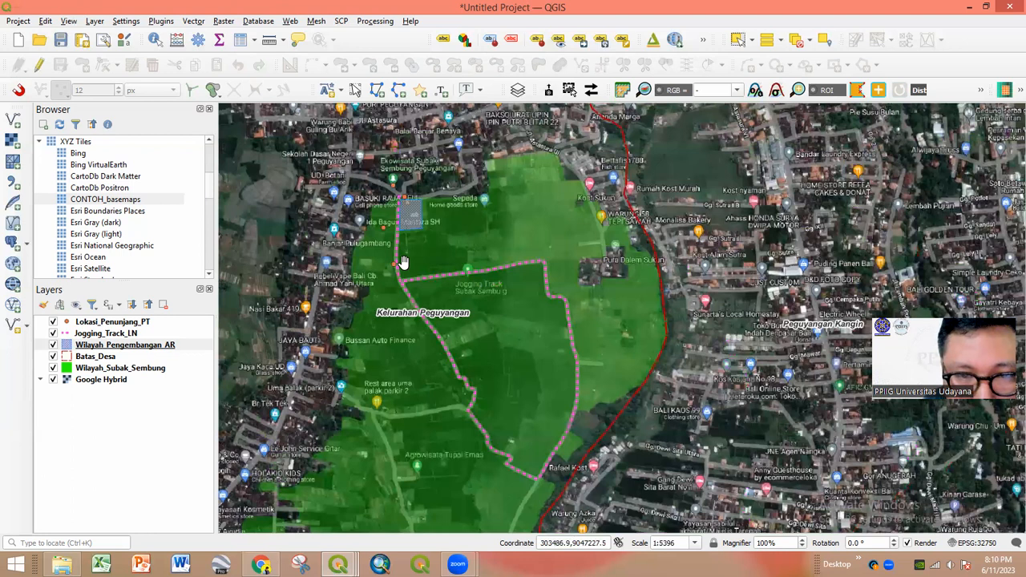
- Start editing Wilayah_Pengembangan_AR and outline an L-shaped polygon over the rice fields just northeast of the jogging track's western fork
scroll(403, 262, "up", 3)
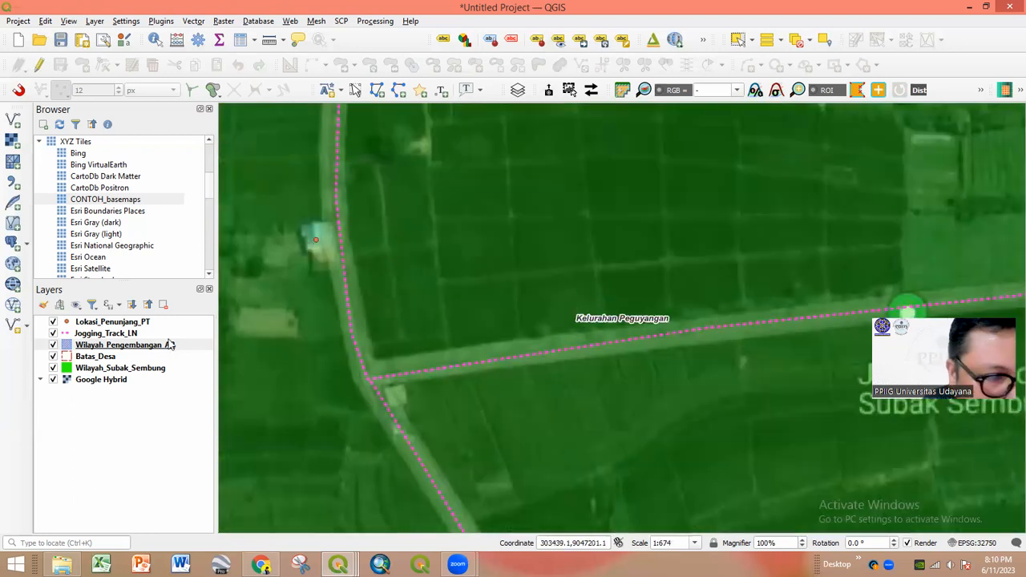
left_click(101, 346)
left_click(38, 64)
left_click(82, 64)
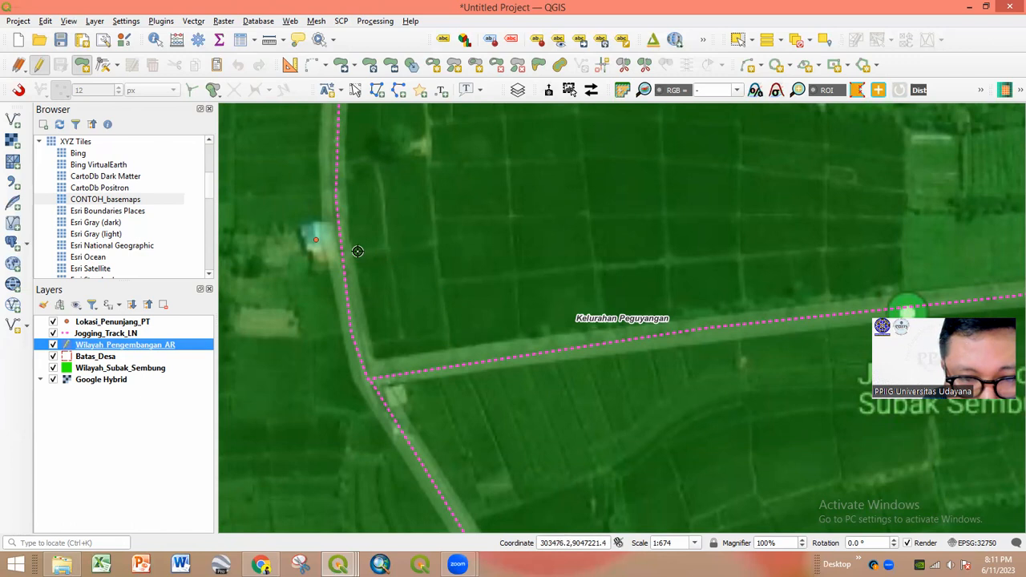
left_click(376, 356)
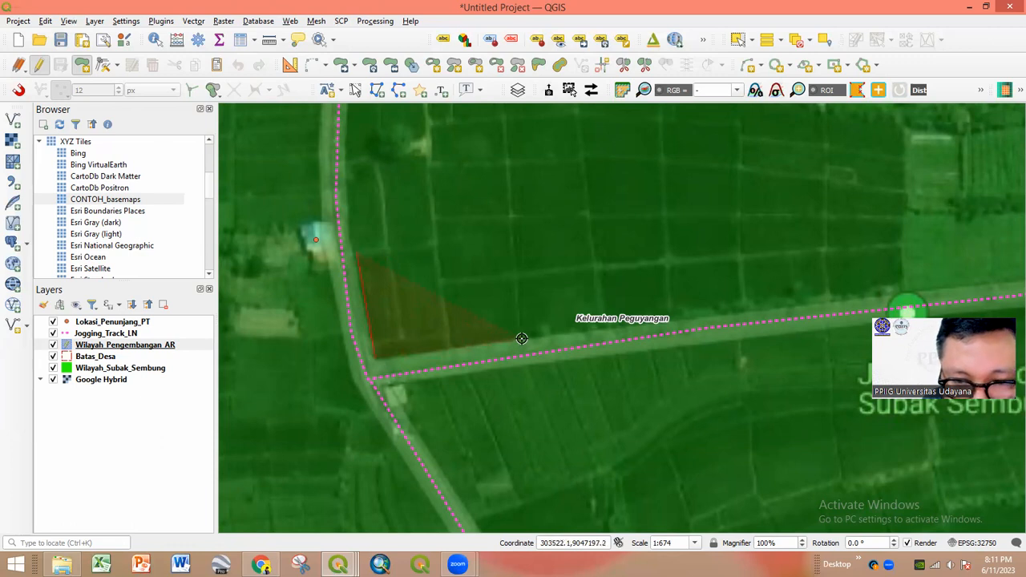
left_click(609, 324)
left_click(598, 265)
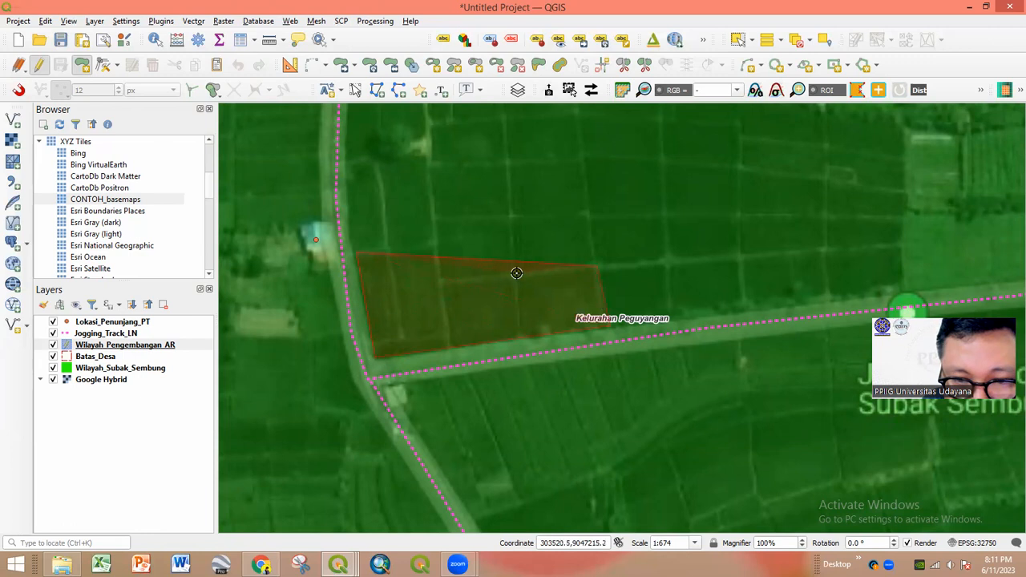
left_click(446, 279)
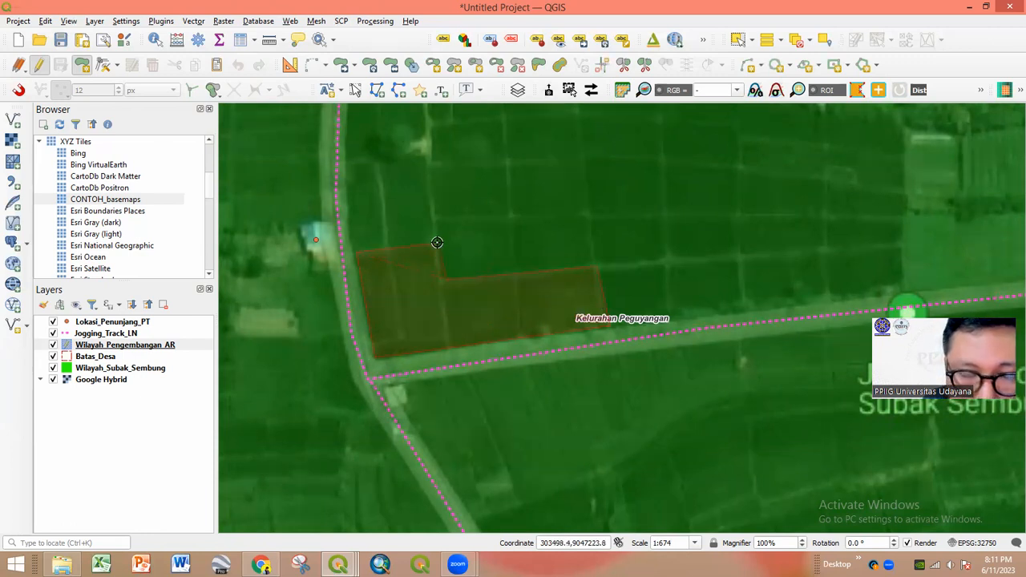
- Finish the L-shaped polygon and save it with the Nama value Wisata Mina Padi
right_click(437, 243)
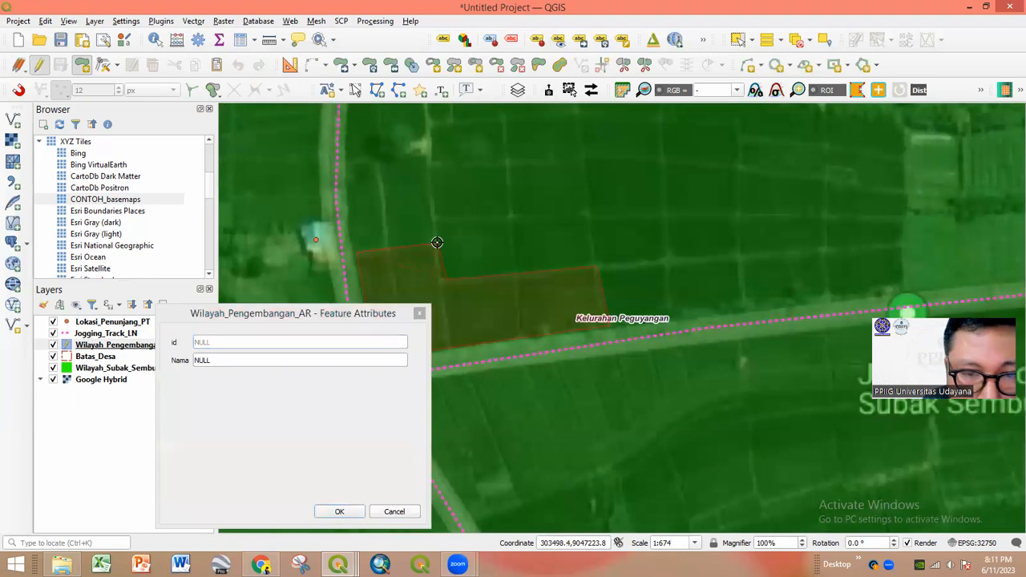
left_click(231, 361)
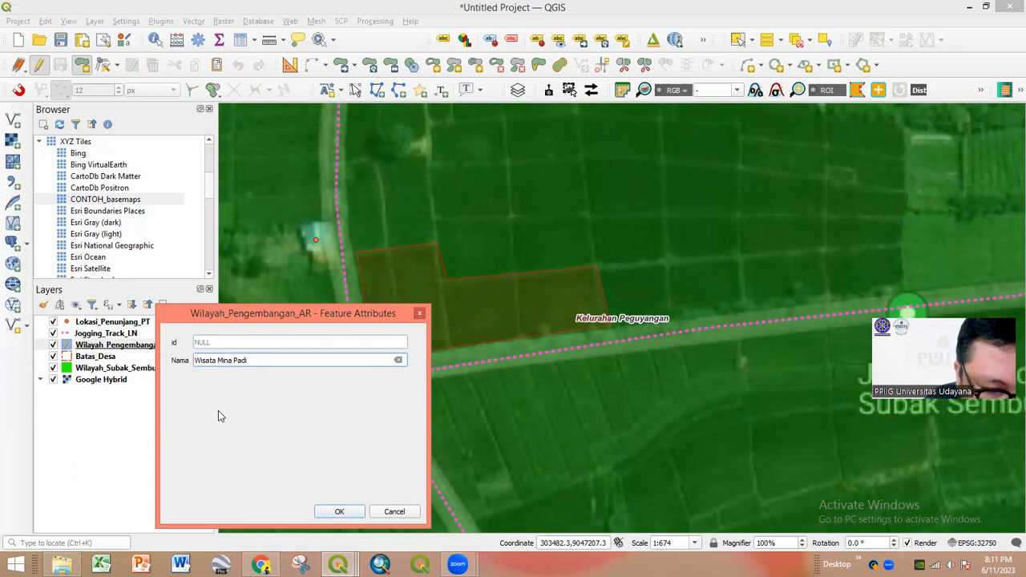
left_click(340, 513)
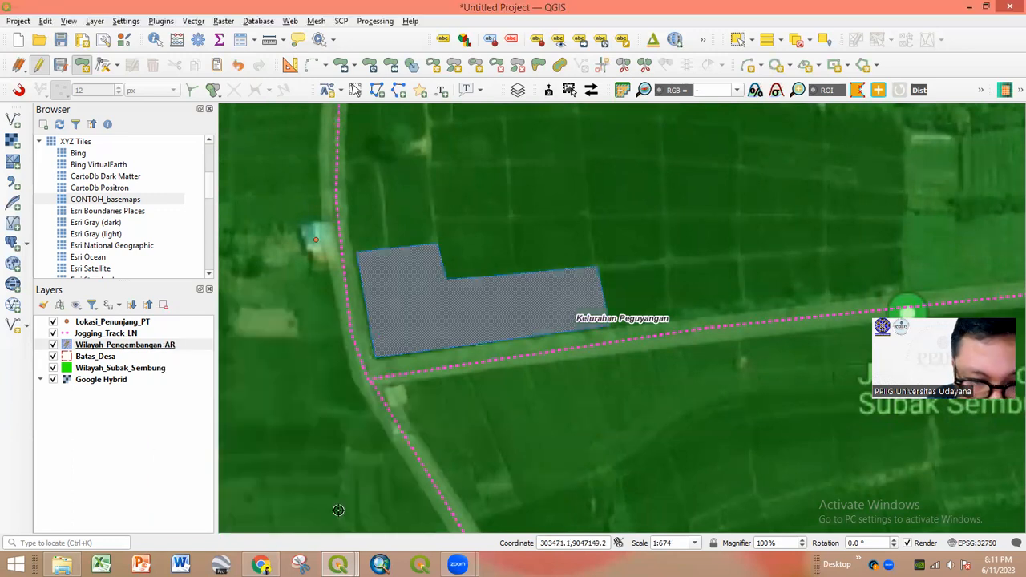
- Examine the rice fields around the jogging track's northern stretch and the eastern side of Subak Sembung
scroll(360, 265, "down", 2)
left_click_drag(431, 301, 404, 371)
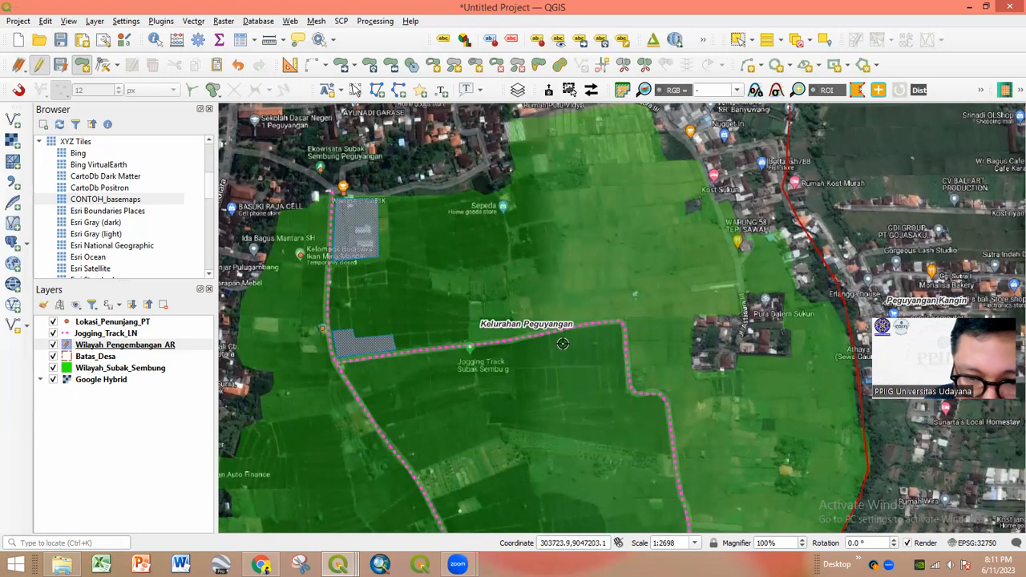
left_click_drag(571, 329, 576, 227)
left_click_drag(566, 376, 560, 270)
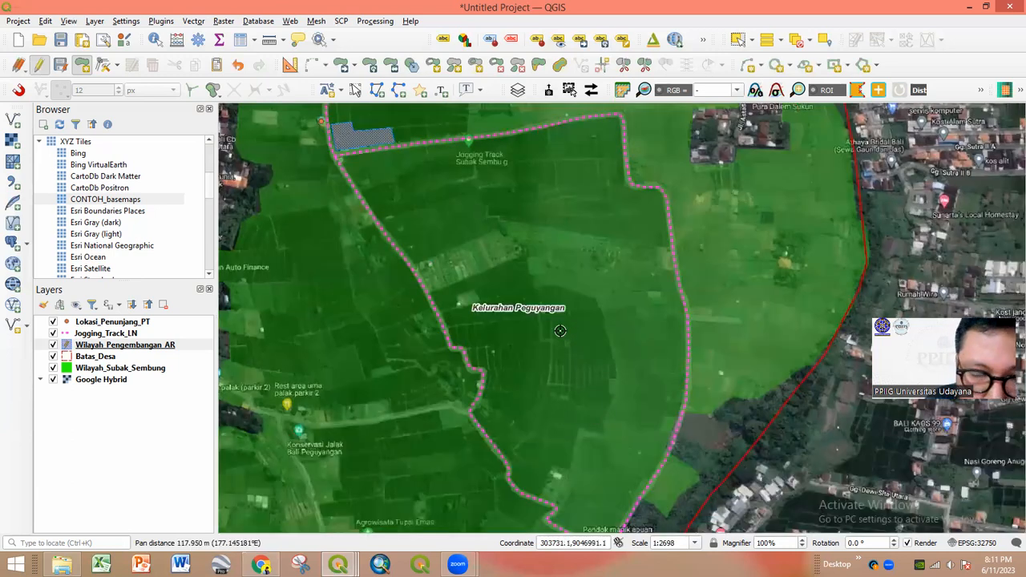
left_click_drag(652, 303, 561, 492)
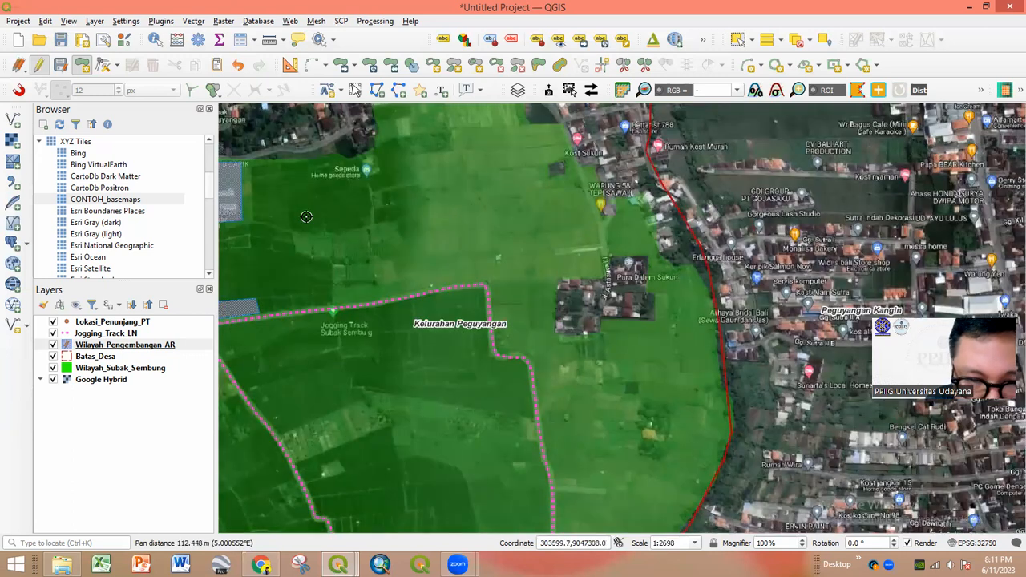
left_click_drag(304, 241, 520, 240)
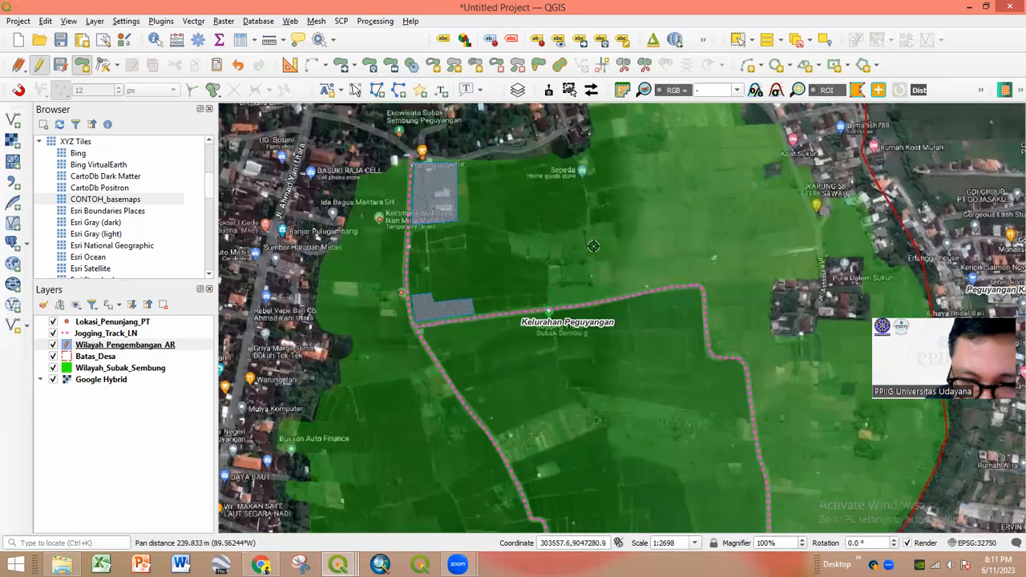
left_click_drag(717, 239, 564, 225)
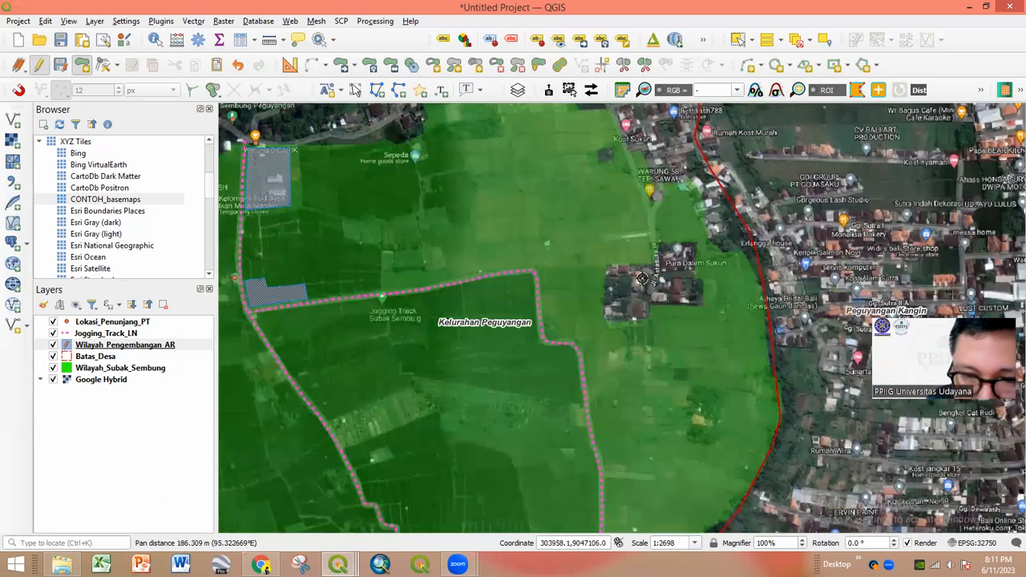
left_click_drag(657, 477, 625, 354)
left_click_drag(488, 428, 450, 547)
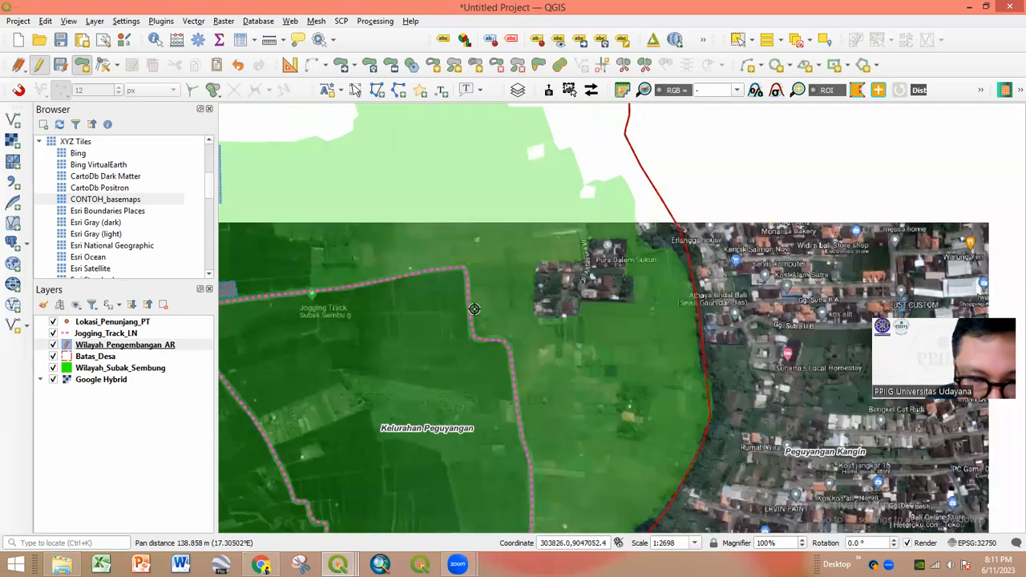
left_click_drag(508, 412, 535, 314)
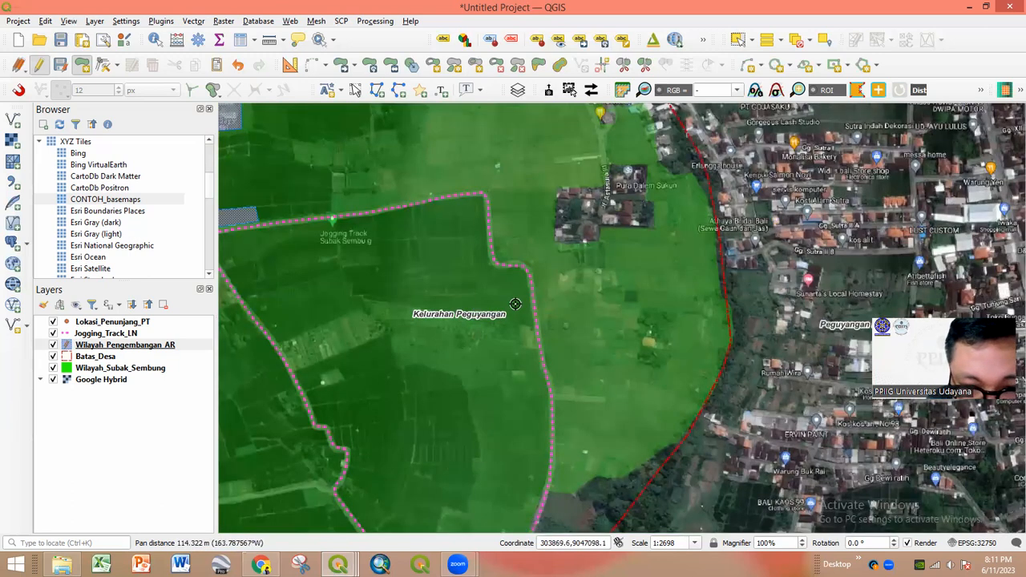
scroll(516, 305, "up", 1)
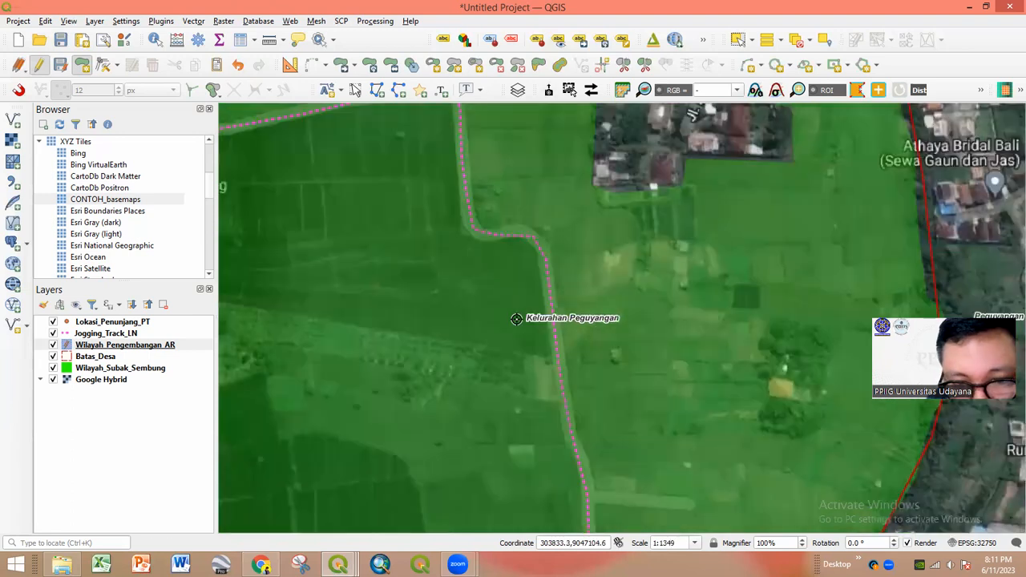
left_click_drag(520, 411, 533, 246)
scroll(532, 313, "down", 1)
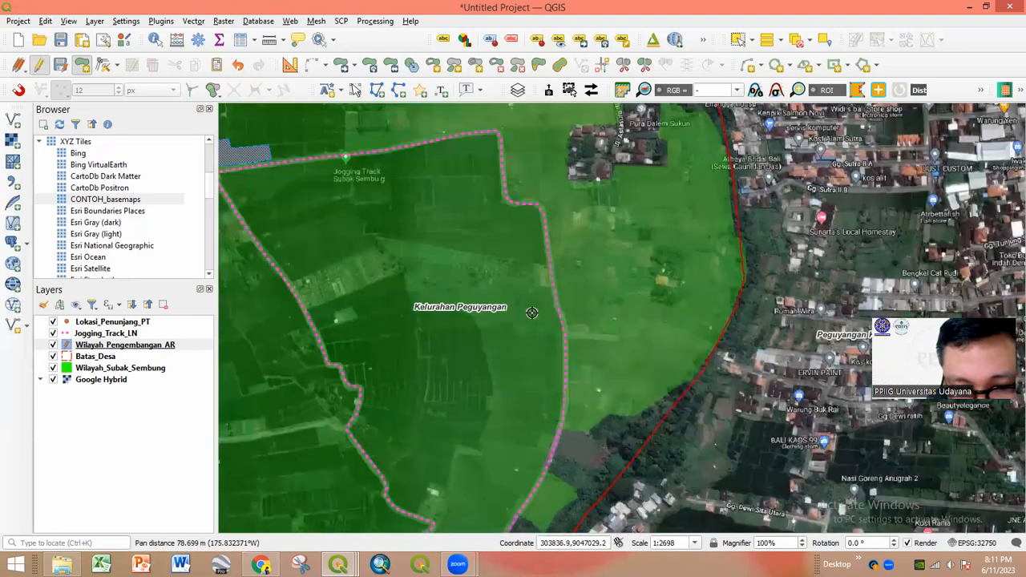
left_click_drag(518, 286, 537, 307)
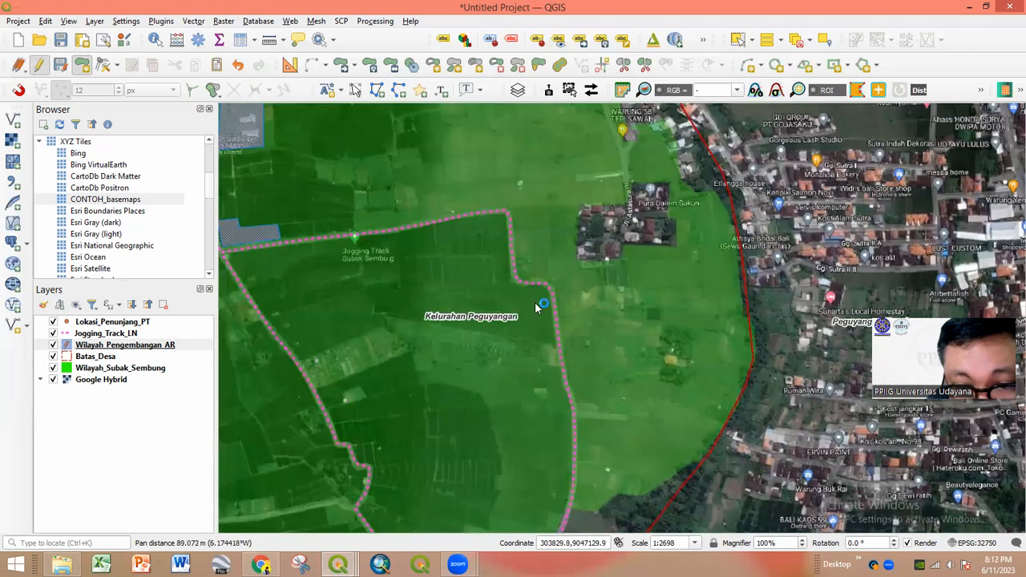
- Examine the jogging track's eastern stretch down to its southern corner near Pondok manik apuan and the surrounding fields
scroll(537, 307, "up", 2)
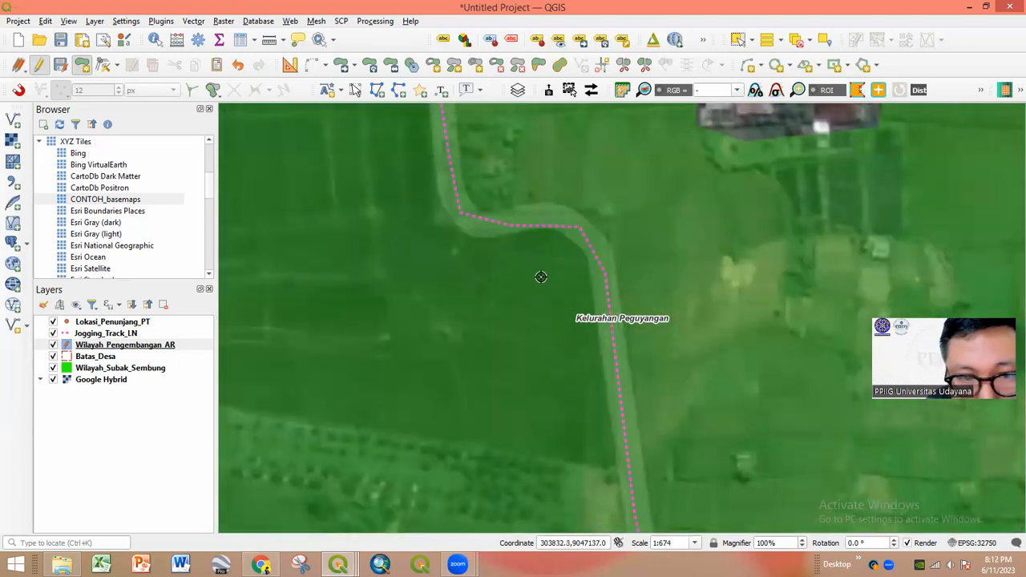
scroll(437, 241, "down", 1)
left_click_drag(508, 320, 513, 213)
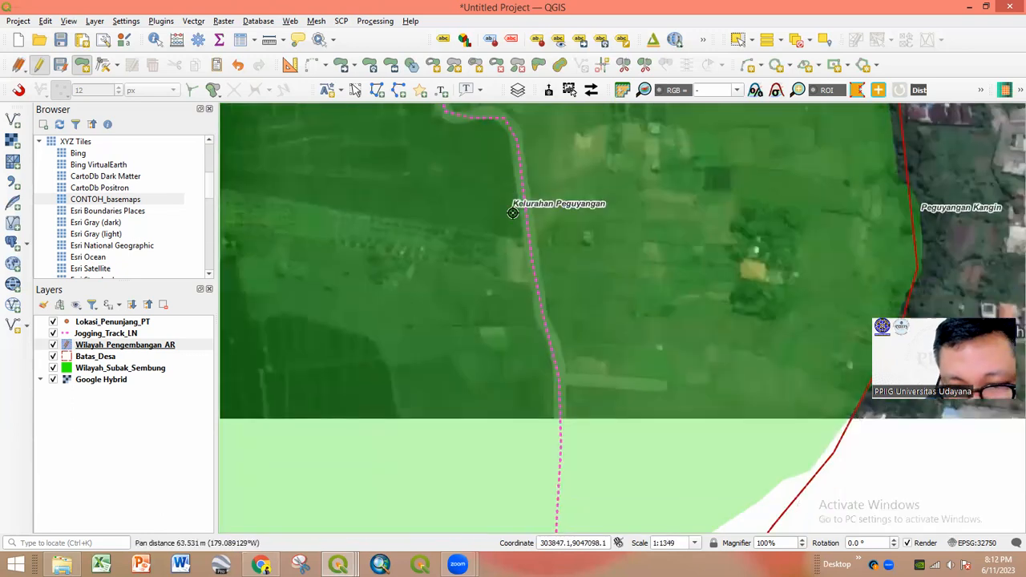
left_click_drag(514, 290, 511, 138)
scroll(491, 312, "down", 1)
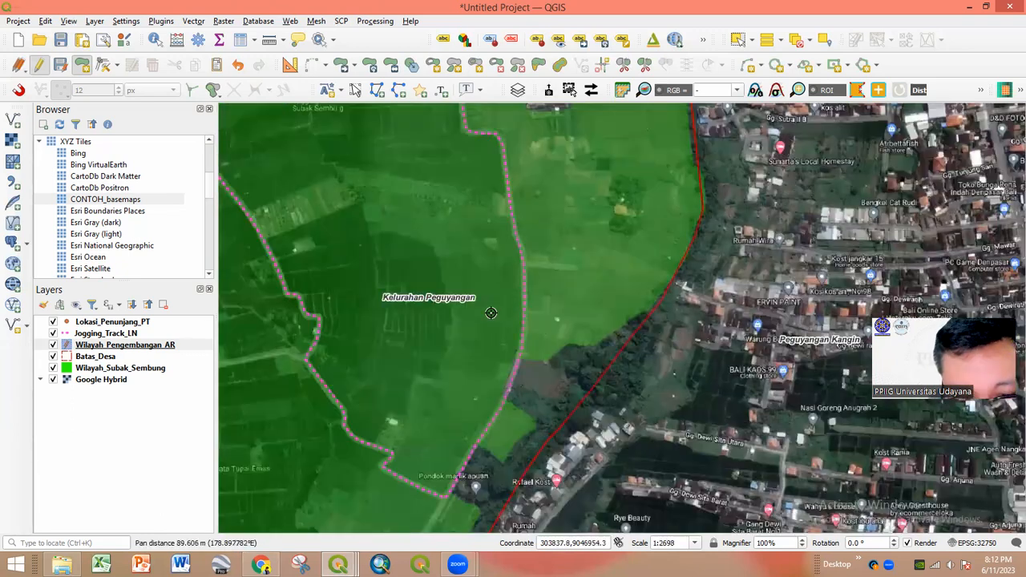
left_click_drag(449, 475, 484, 361)
scroll(463, 377, "up", 1)
left_click_drag(562, 221, 501, 339)
scroll(524, 302, "up", 1)
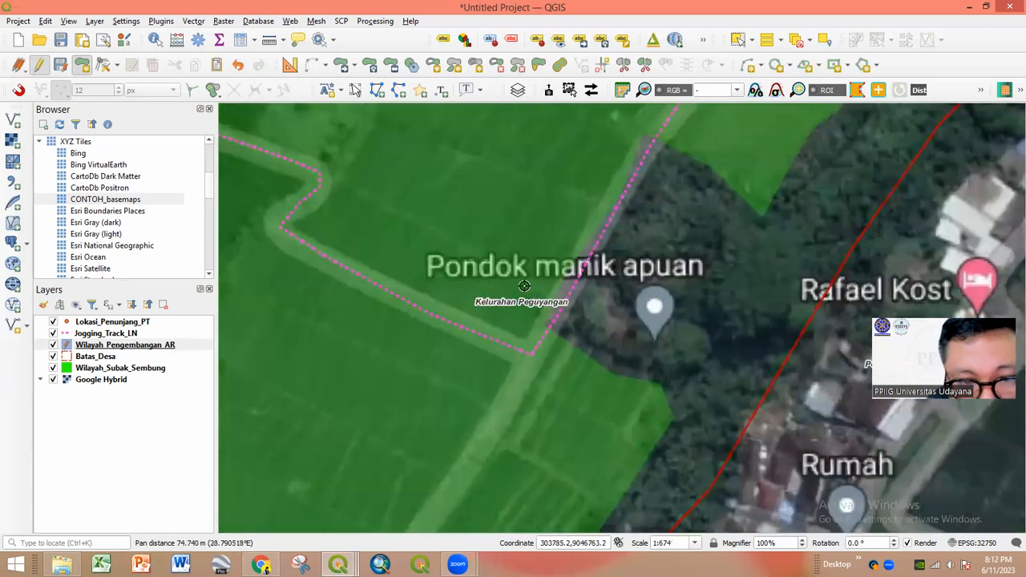
left_click_drag(419, 236, 409, 280)
scroll(424, 280, "down", 1)
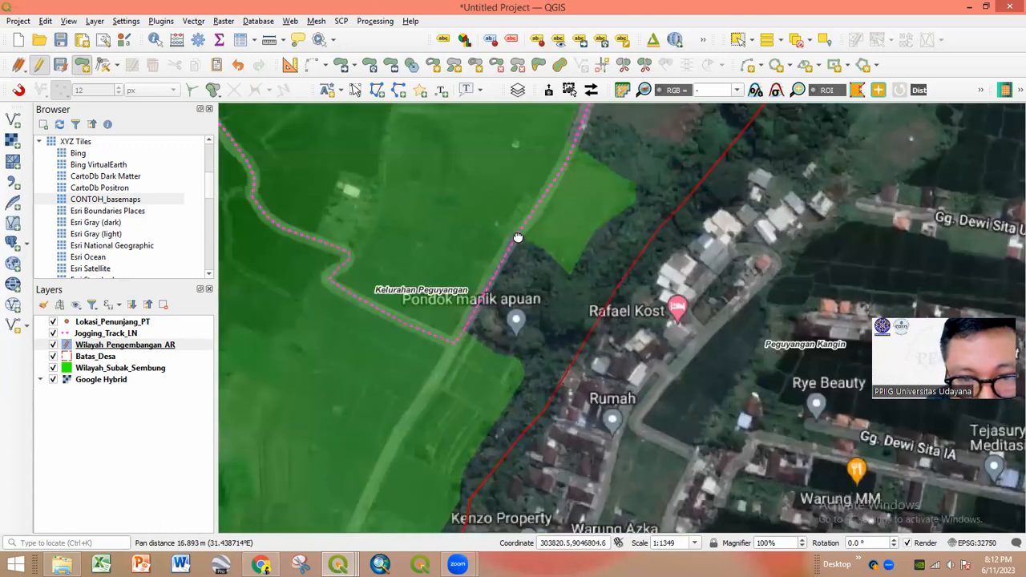
left_click_drag(486, 296, 489, 191)
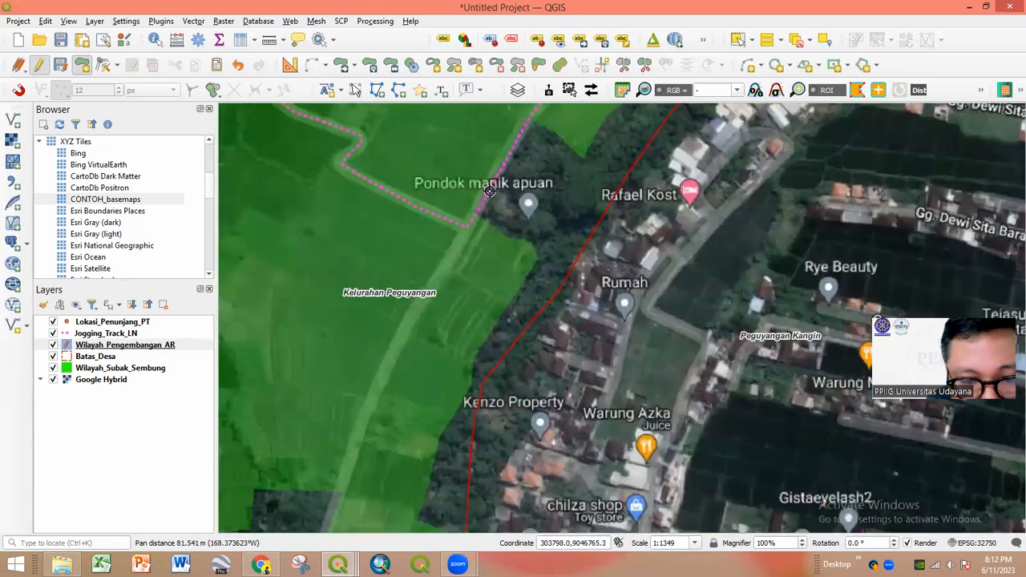
scroll(489, 191, "down", 1)
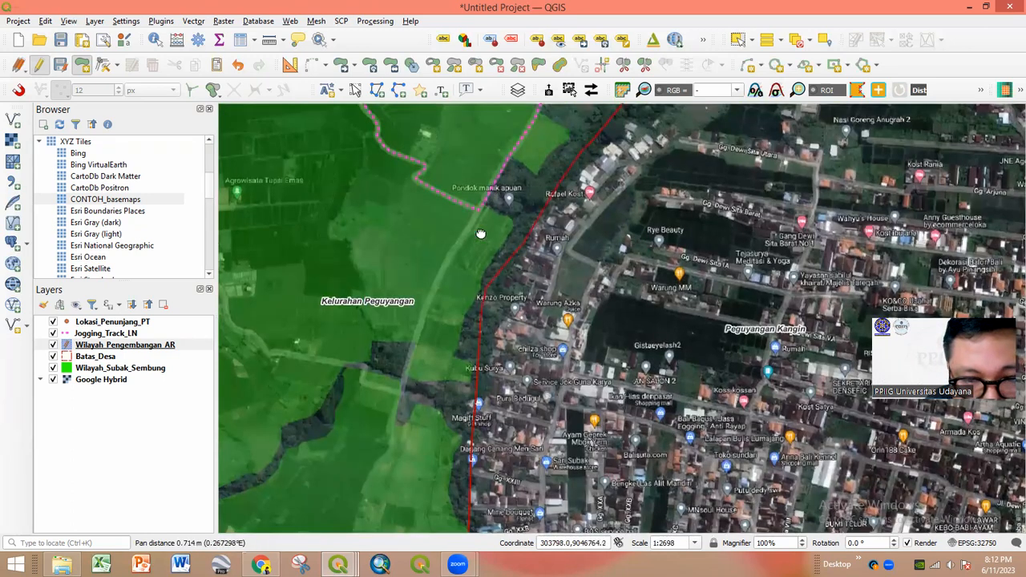
left_click_drag(456, 301, 445, 349)
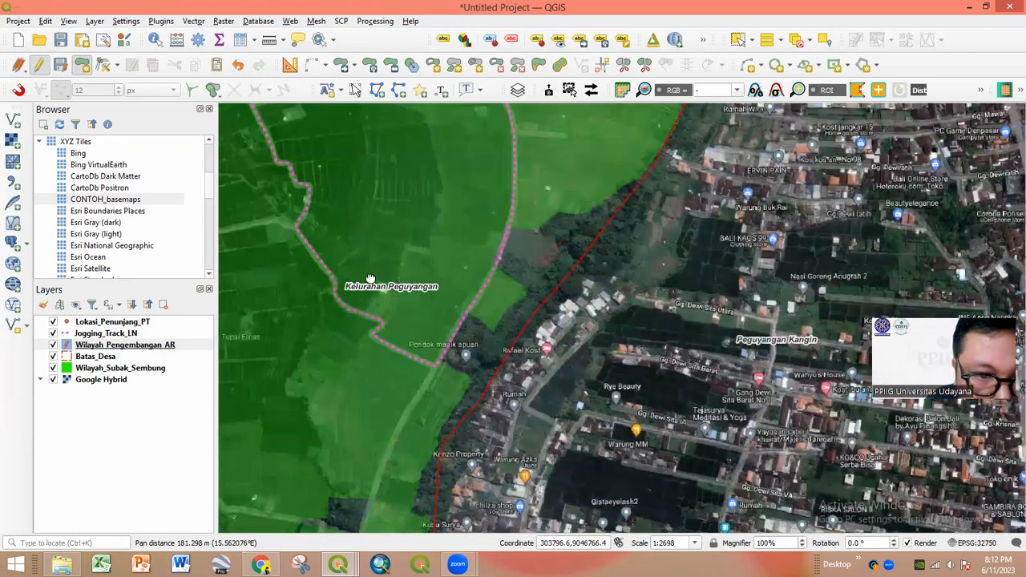
left_click_drag(371, 279, 398, 397)
scroll(346, 323, "down", 1)
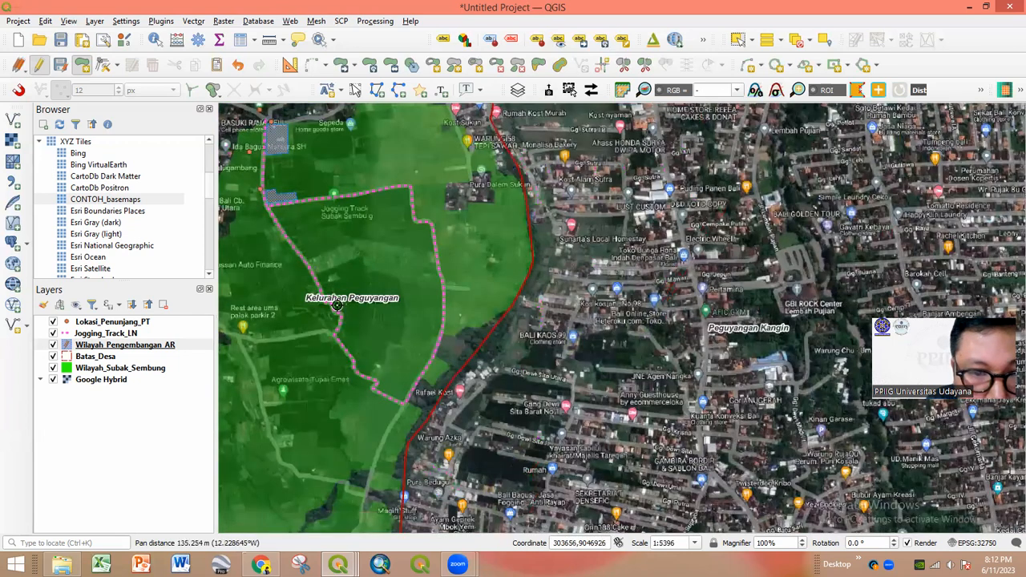
- Start a Wilayah_Pengembangan_AR polygon, tracing its western edge along the inner side of the jogging track's double bend in the southwest
scroll(371, 388, "up", 2)
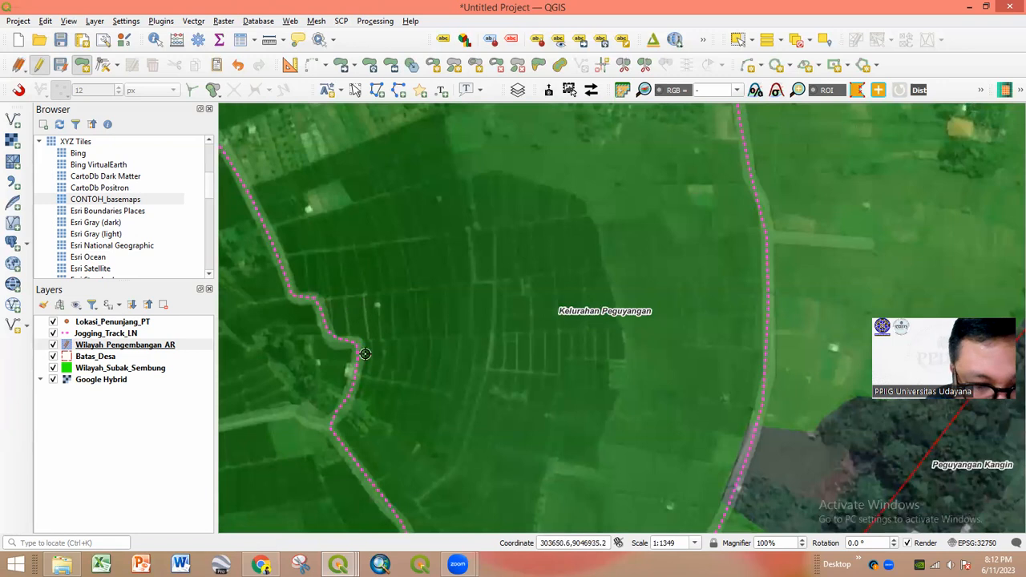
left_click_drag(348, 308, 381, 248)
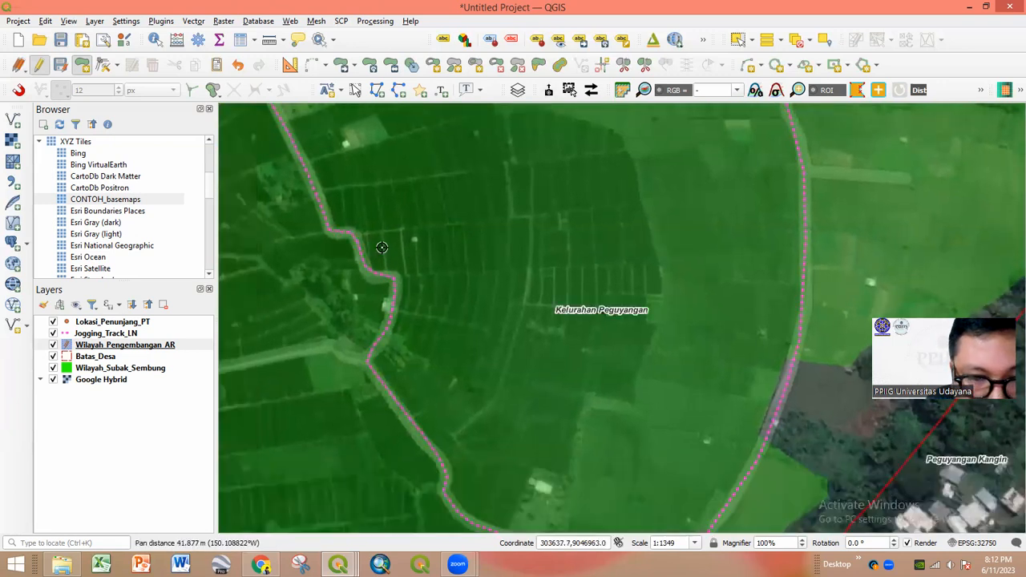
scroll(380, 245, "up", 1)
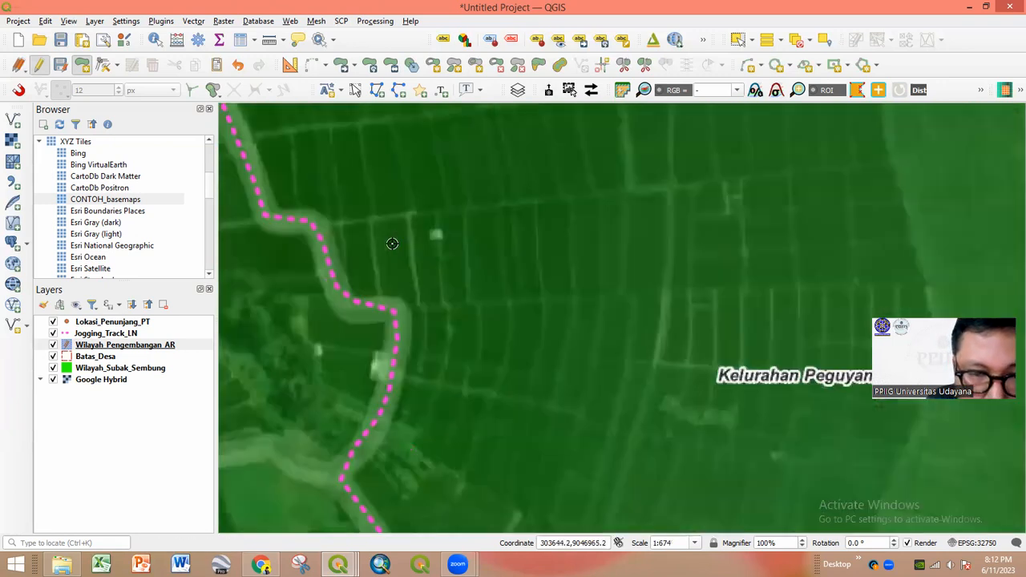
left_click_drag(380, 232, 380, 198)
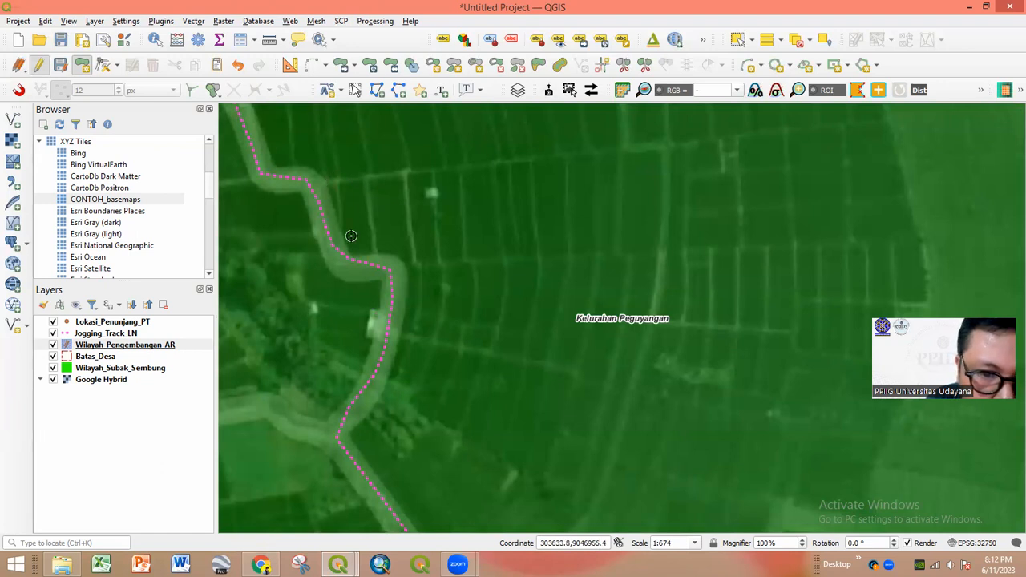
left_click(407, 260)
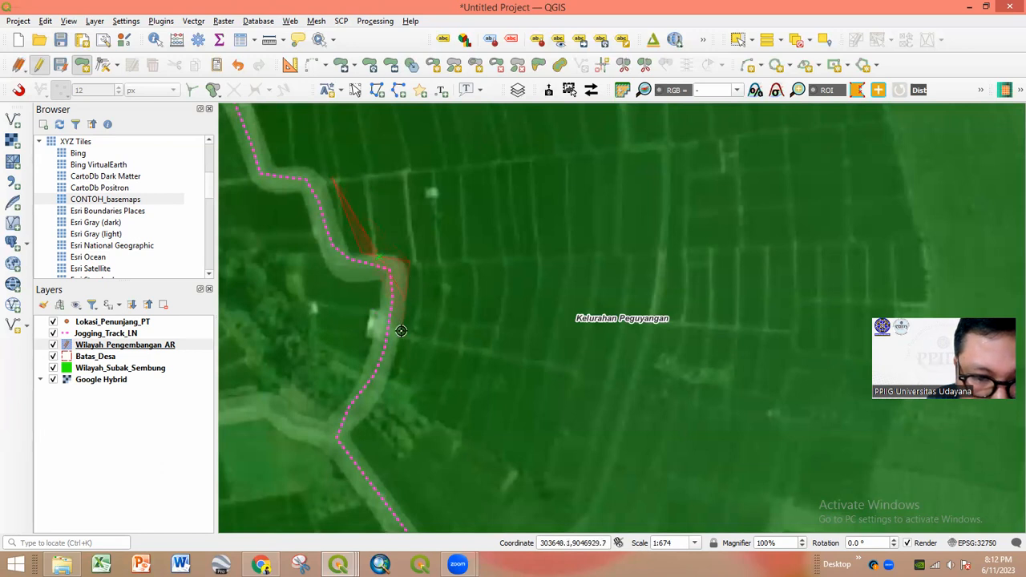
left_click(392, 378)
left_click(413, 412)
- Finish the polygon's eastern and northern edges along the rice-field boundaries and save it with the Nama value Wisata Bajak Padi
left_click(457, 432)
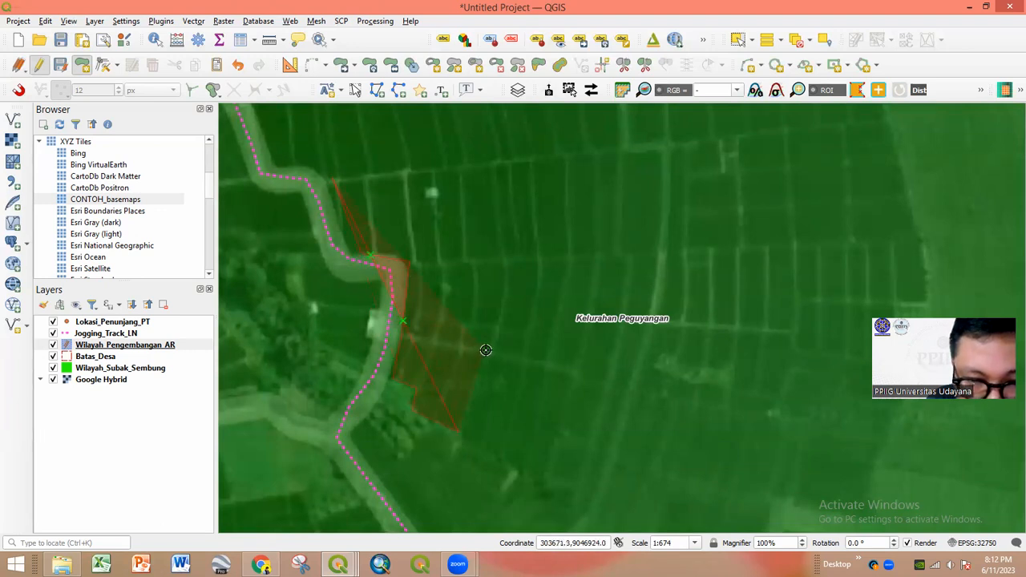
left_click(506, 255)
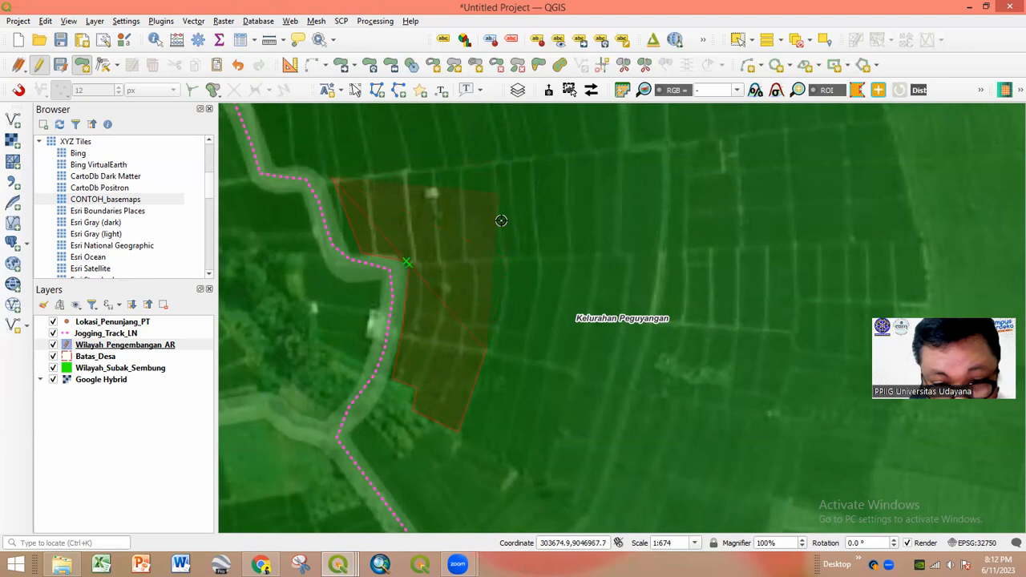
left_click(435, 417)
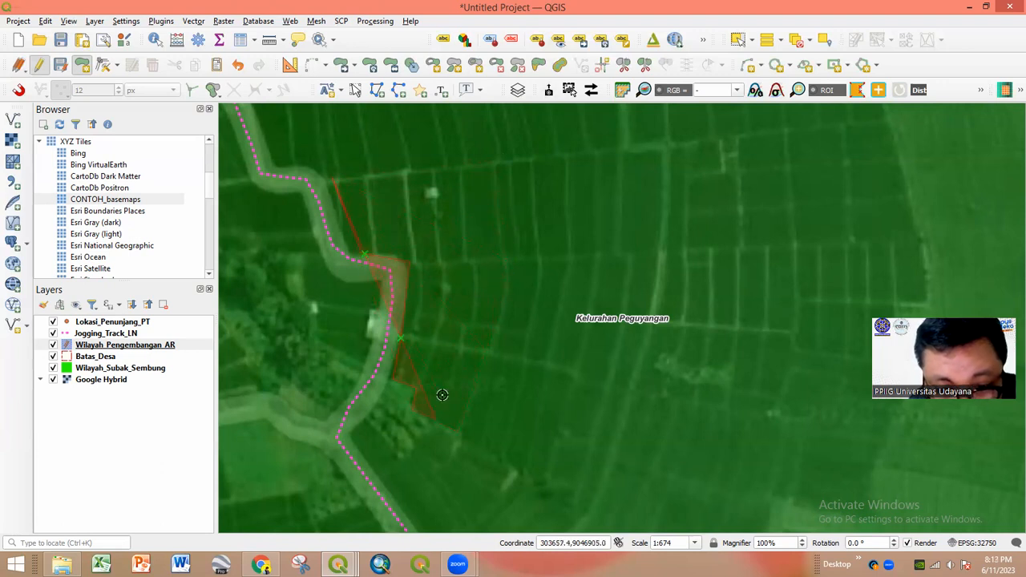
left_click(473, 324)
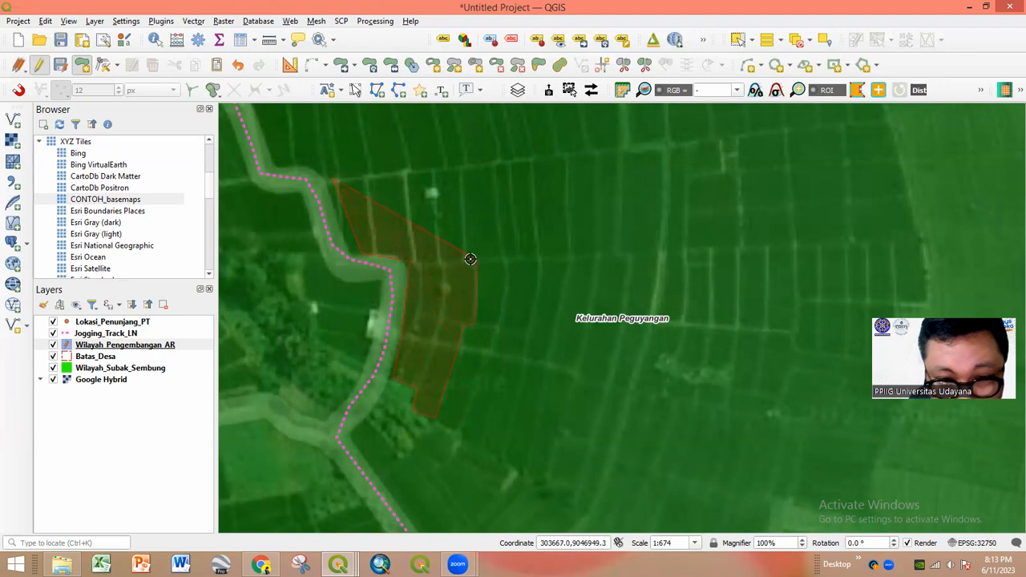
left_click(471, 259)
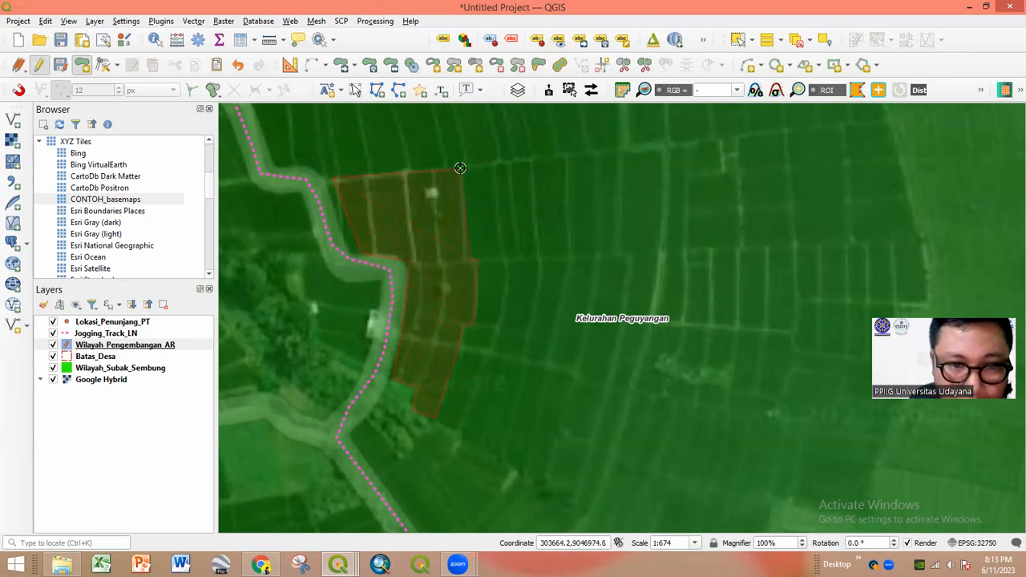
left_click(461, 167)
right_click(460, 168)
left_click(238, 382)
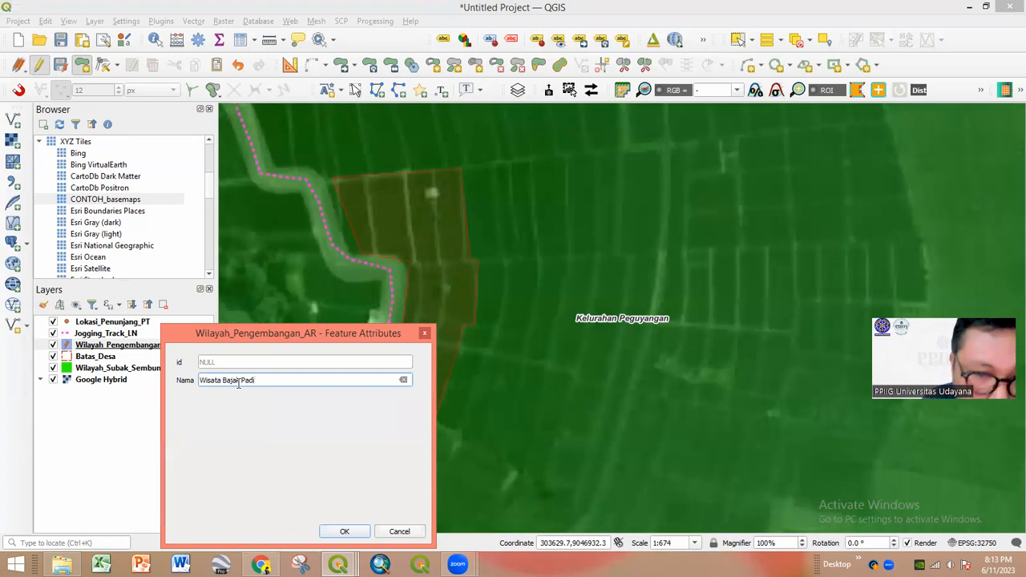
left_click(343, 531)
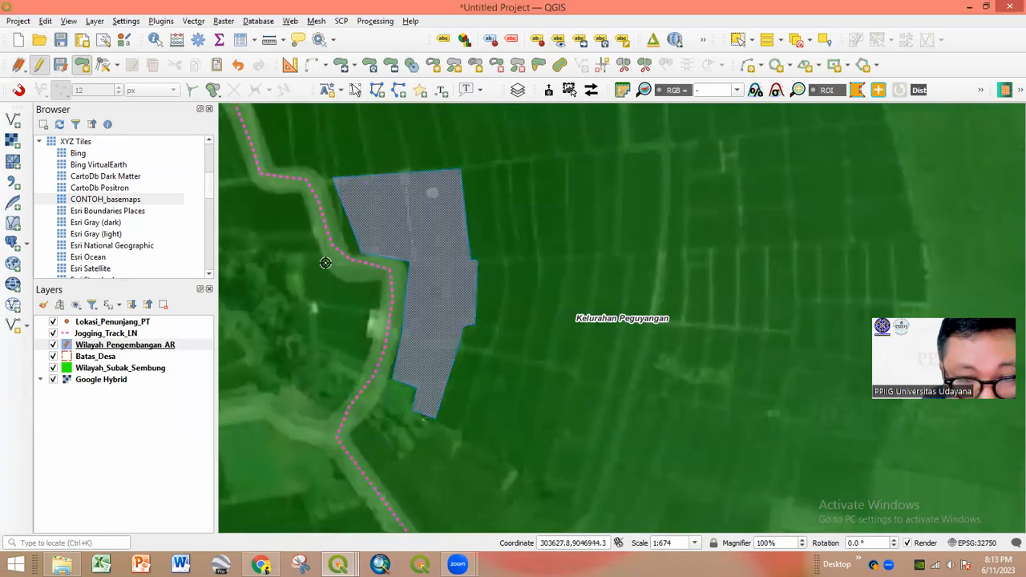
- Examine the fields along the jogging track, from its northern stretch down to the building plot near Pondok manik apuan
scroll(325, 234, "down", 1)
scroll(352, 245, "down", 1)
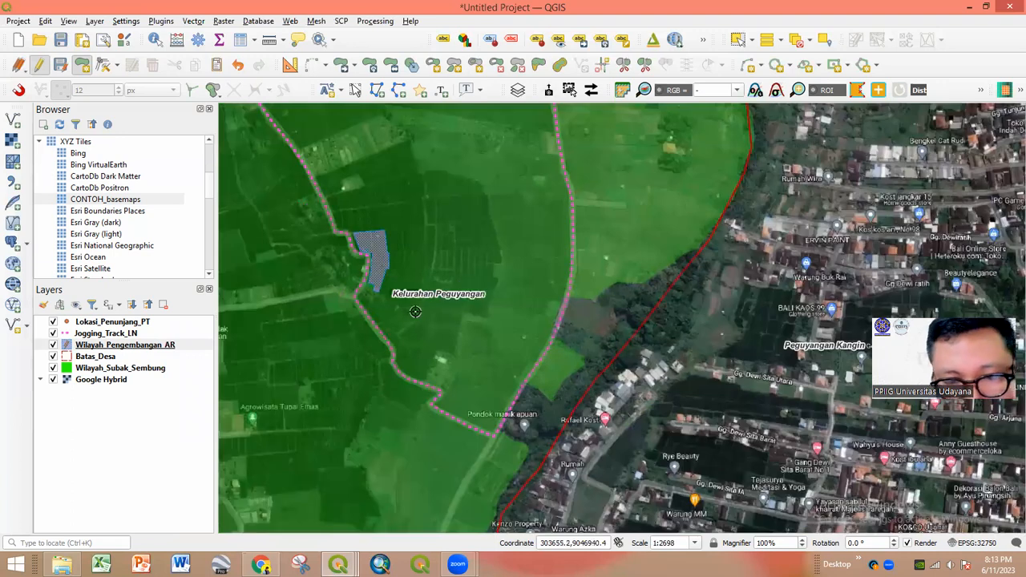
scroll(422, 486, "down", 1)
left_click_drag(449, 414, 467, 371)
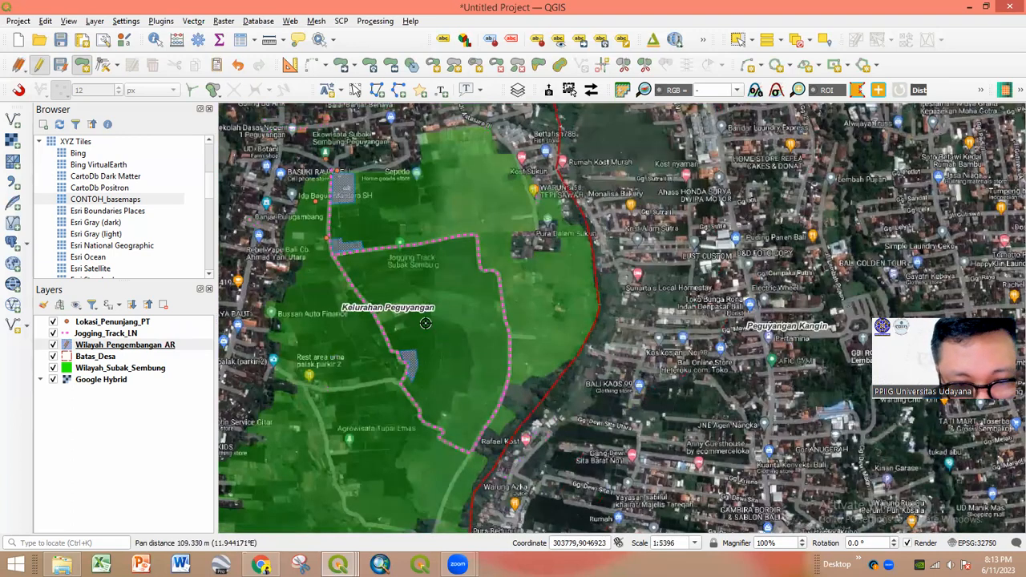
scroll(511, 254, "up", 1)
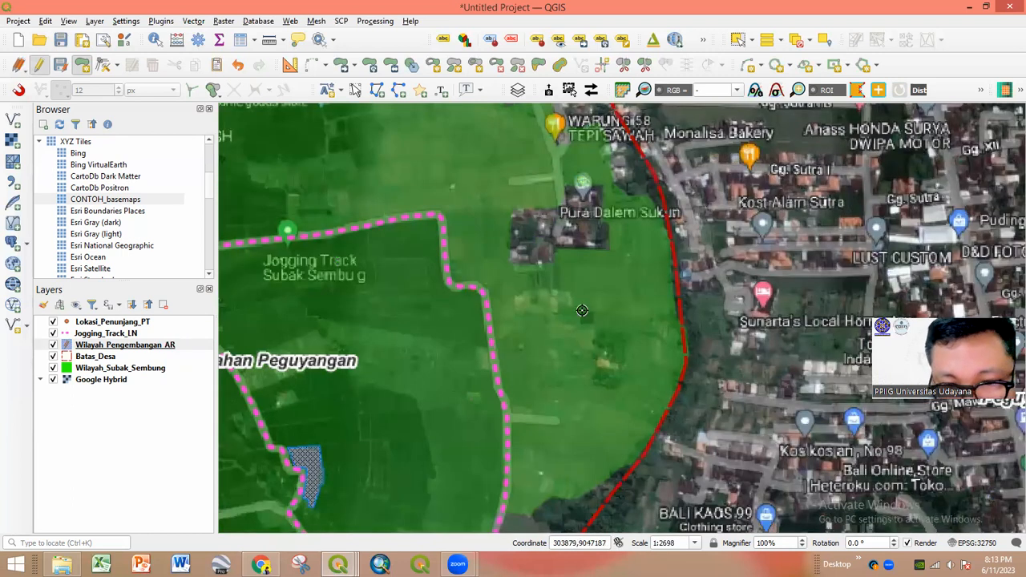
scroll(536, 313, "down", 1)
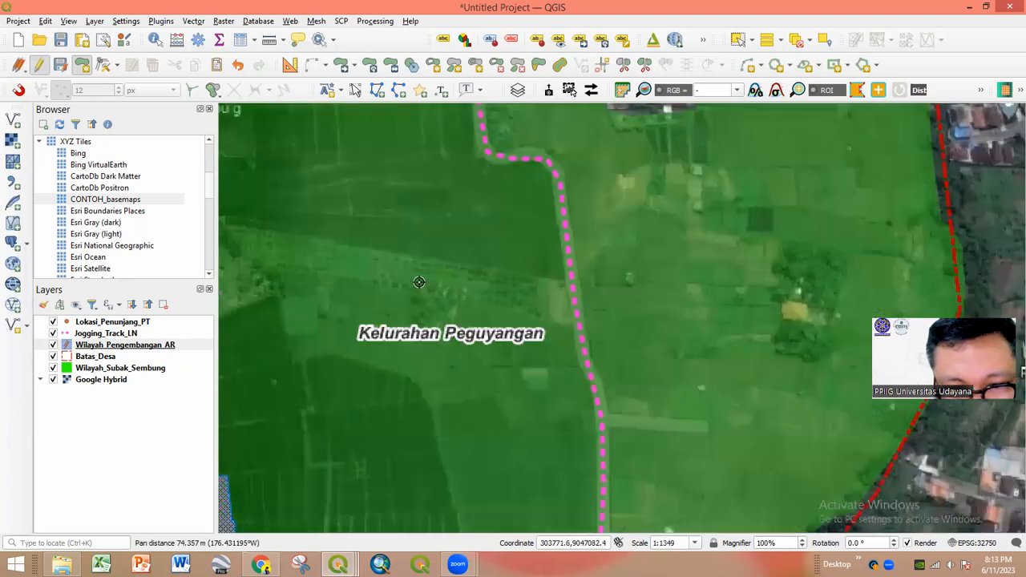
left_click_drag(513, 364, 513, 222)
scroll(545, 184, "down", 1)
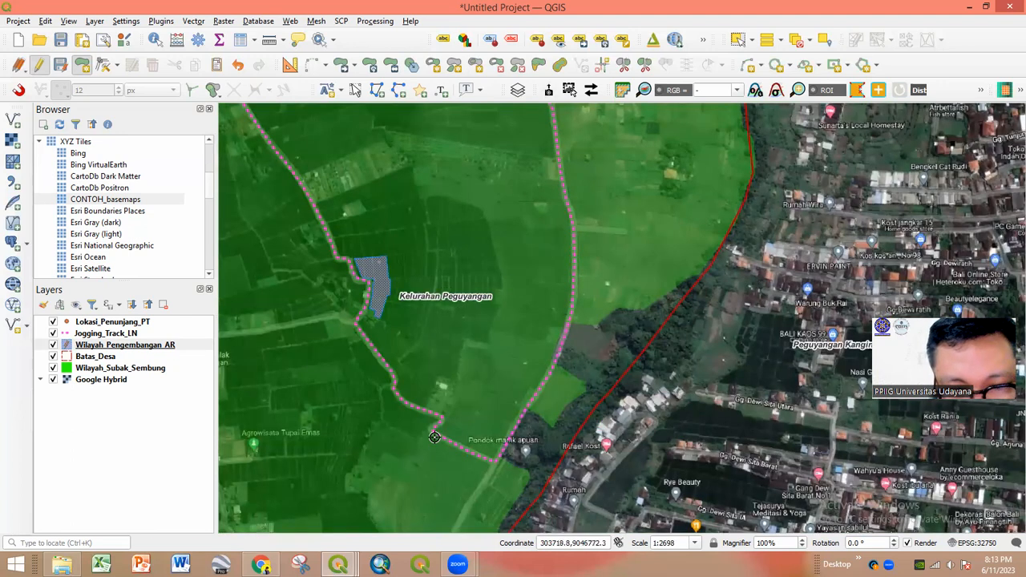
scroll(439, 435, "up", 1)
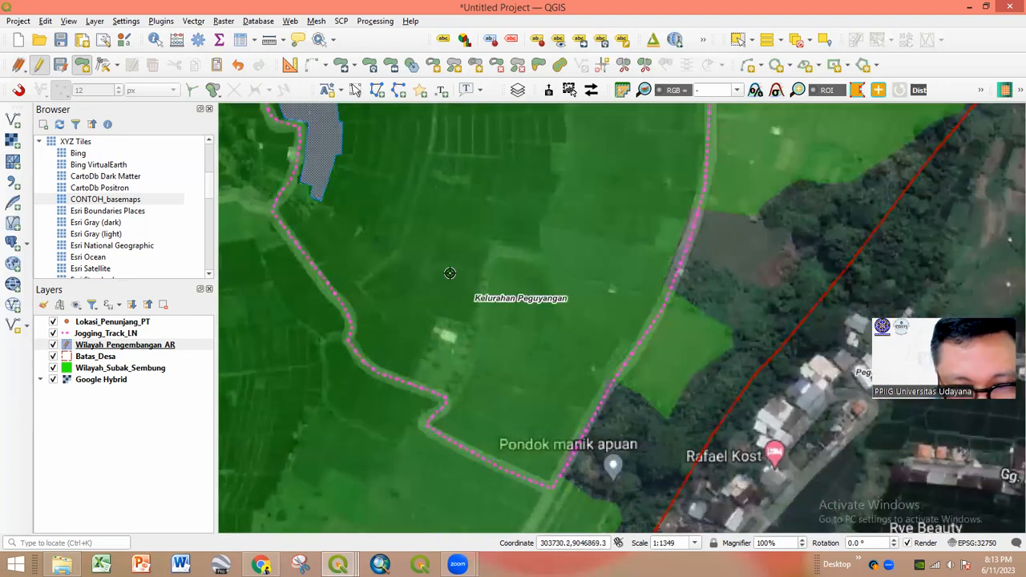
scroll(432, 362, "up", 1)
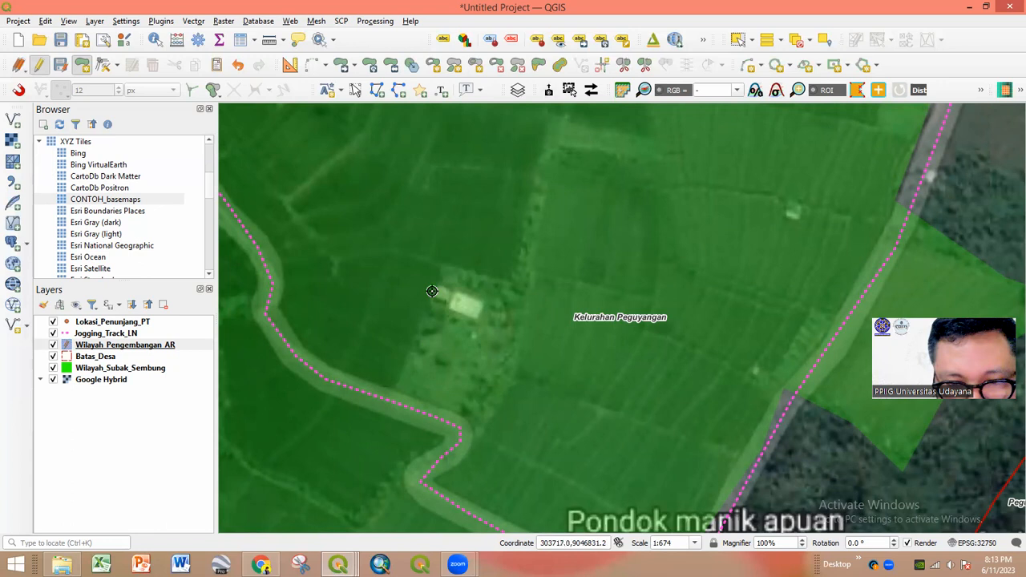
left_click(529, 287)
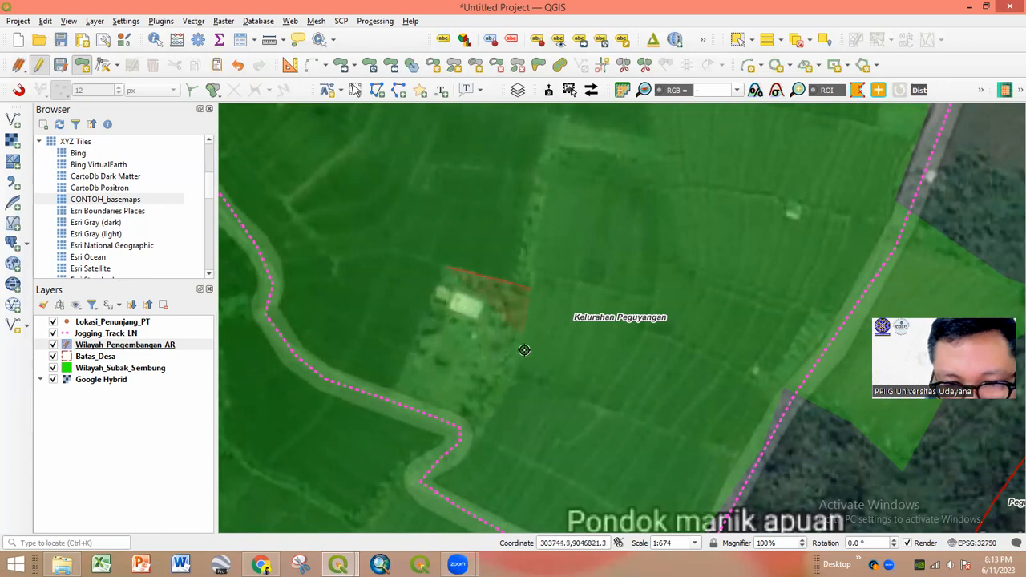
right_click(501, 404)
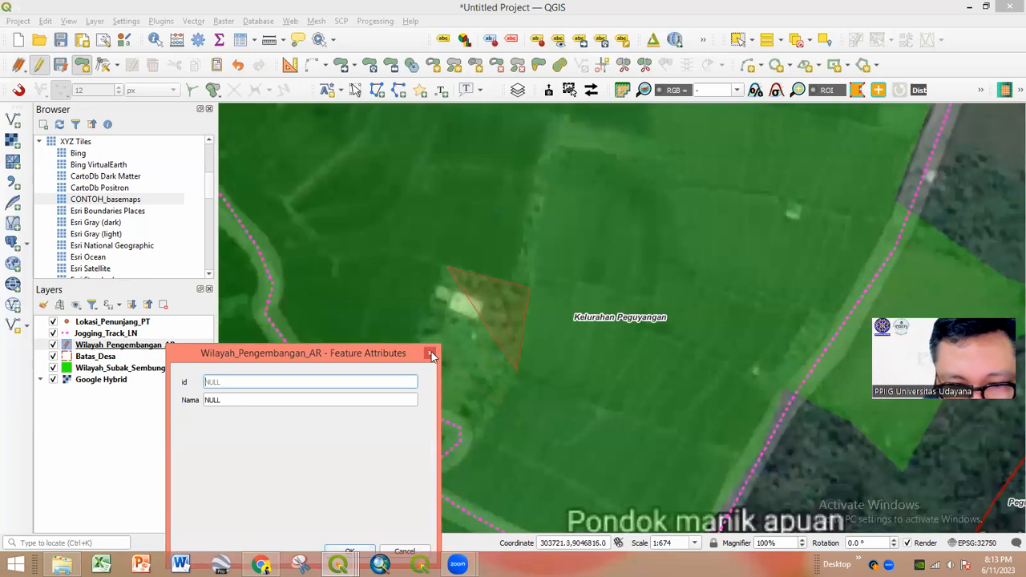
key("Escape")
left_click(501, 405)
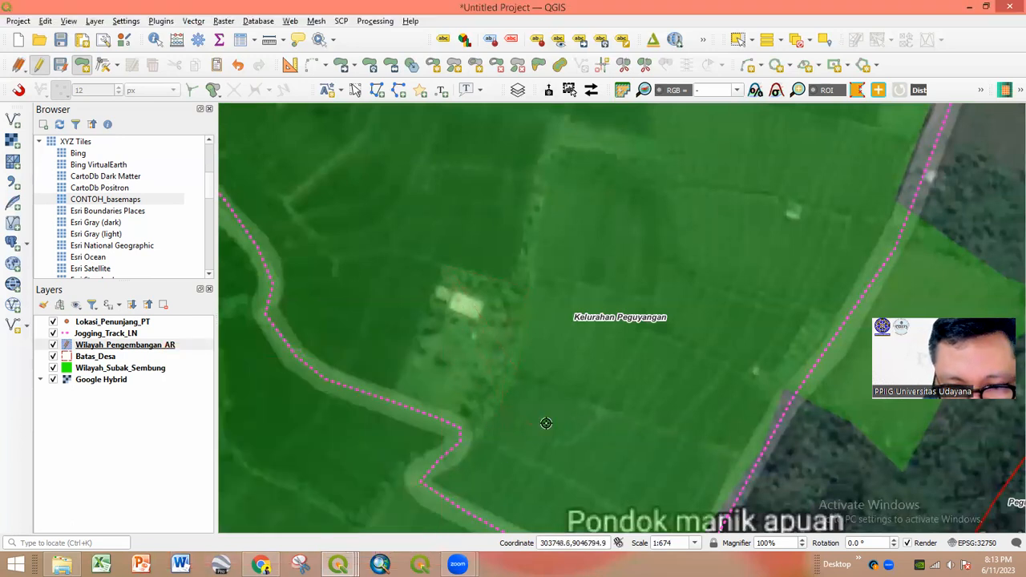
key("Escape")
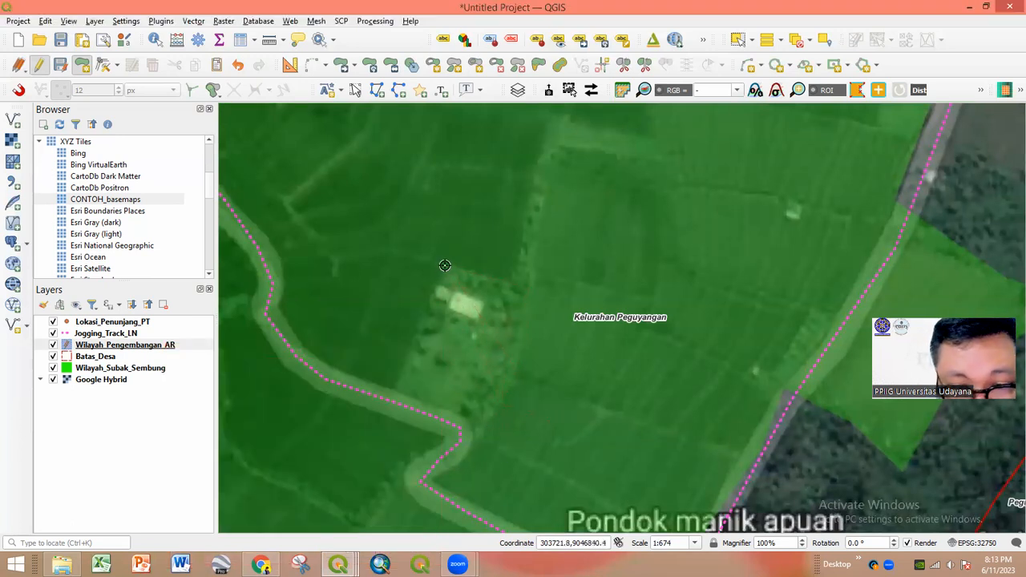
- Trace a Wilayah_Pengembangan_AR polygon around the building plot by the track's bend northwest of Pondok manik apuan, with Nama Workshop Pertanian Tradisional
left_click(528, 288)
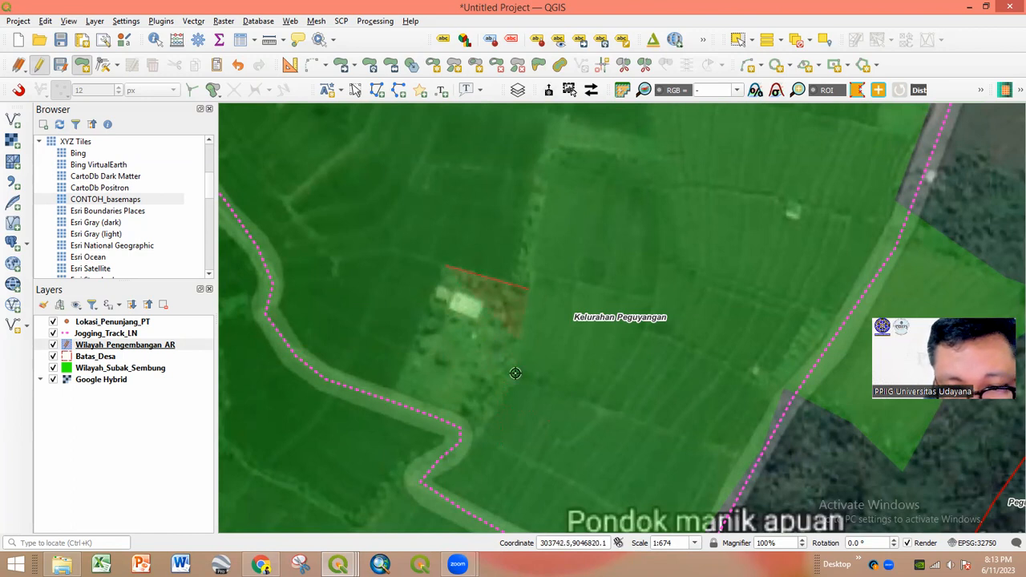
left_click(513, 380)
left_click(476, 434)
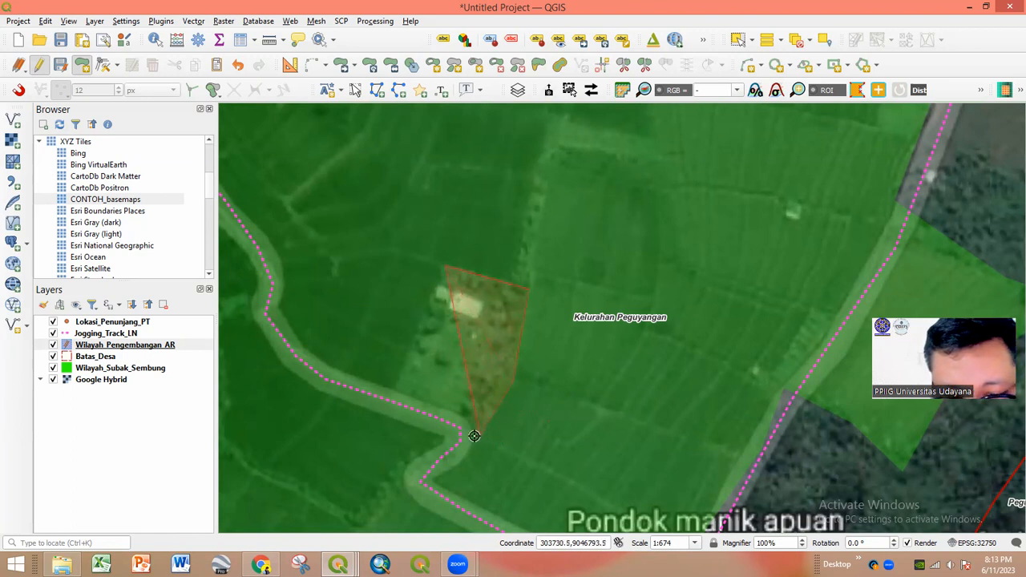
left_click(446, 414)
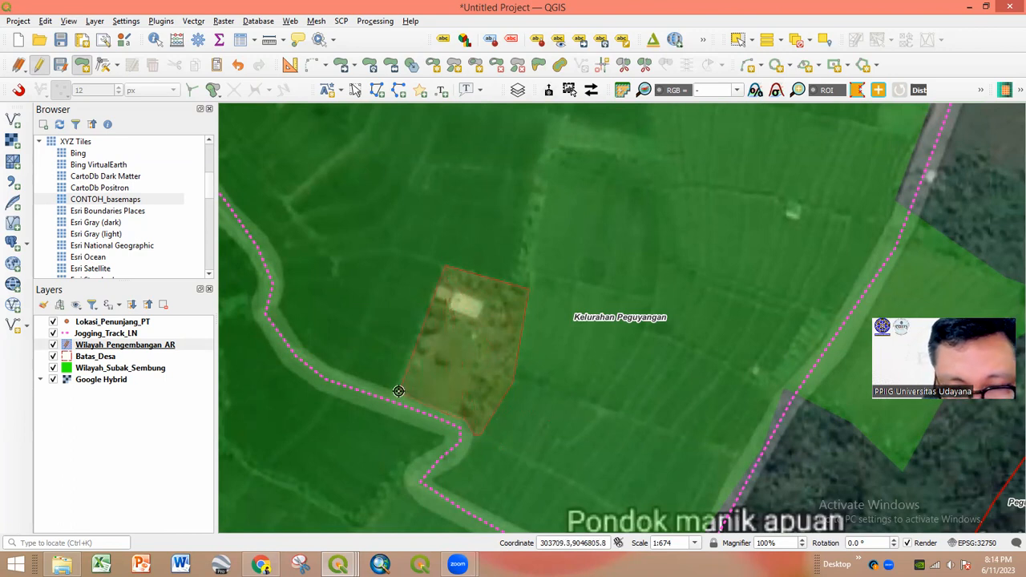
right_click(398, 391)
left_click(263, 418)
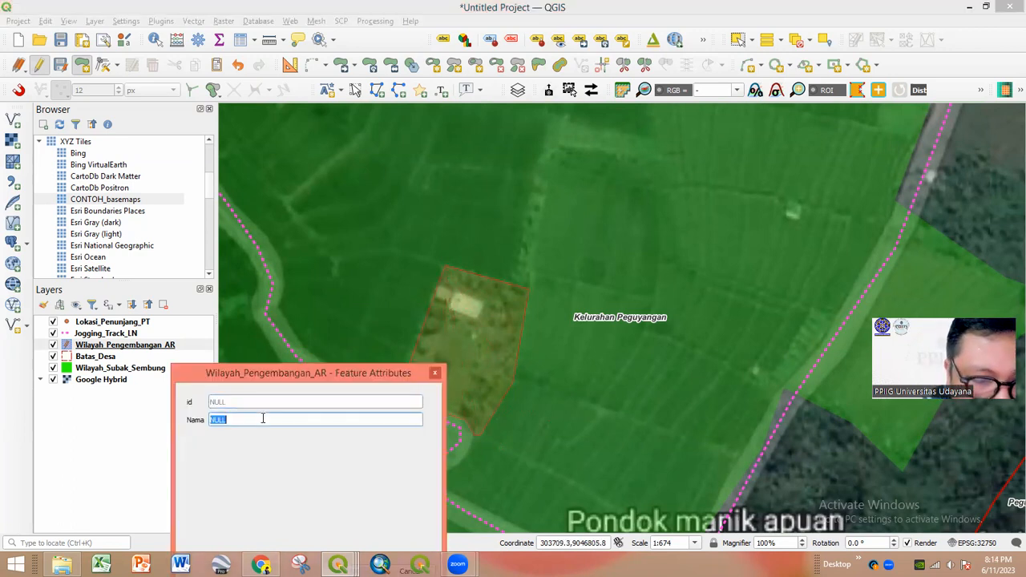
type("Workshop Pertanian Tradisional")
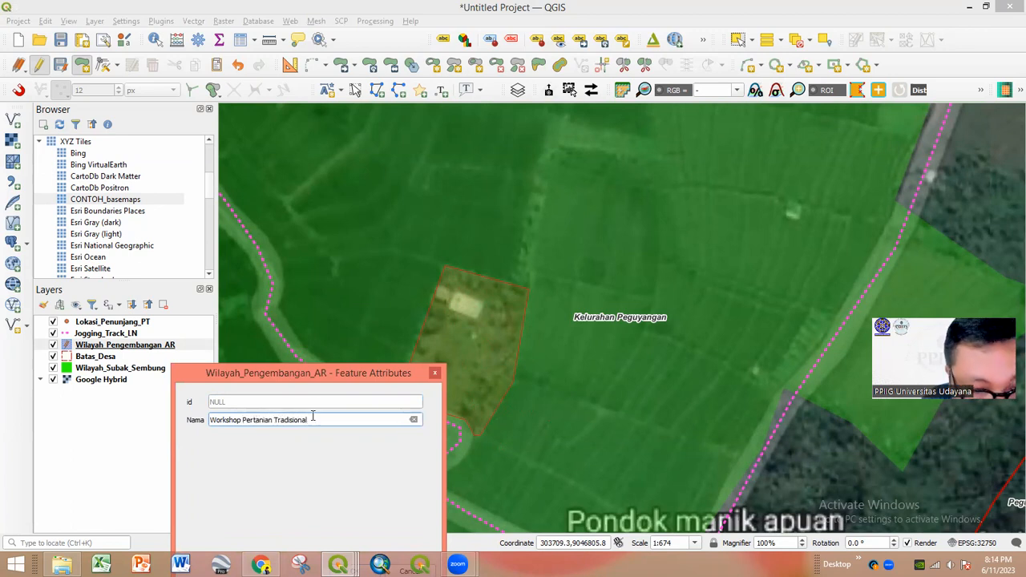
left_click_drag(314, 373, 310, 219)
left_click(338, 422)
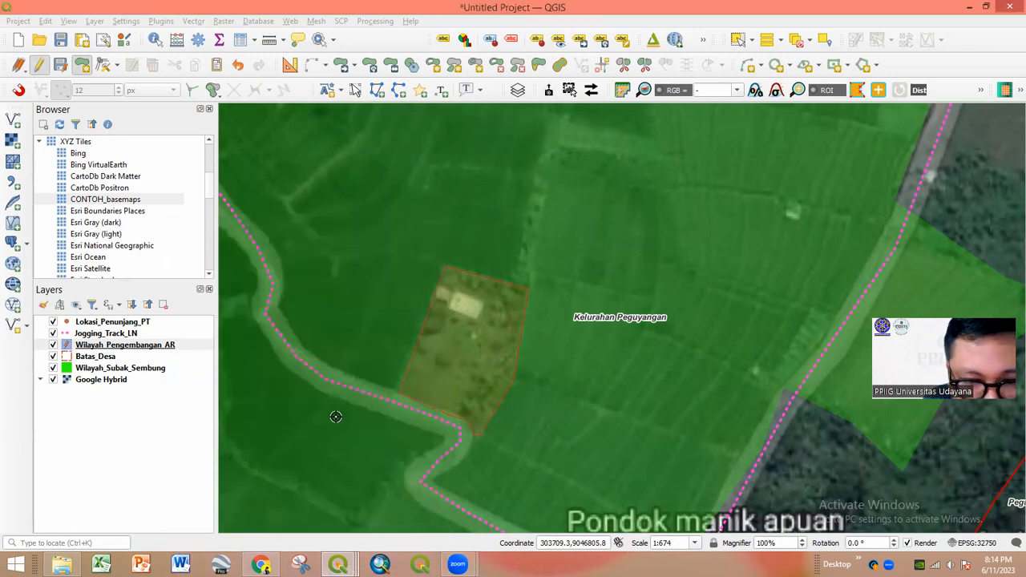
- Examine the development areas along the jogging track and the full extent of Subak Sembung down to its southern end
scroll(474, 353, "down", 2)
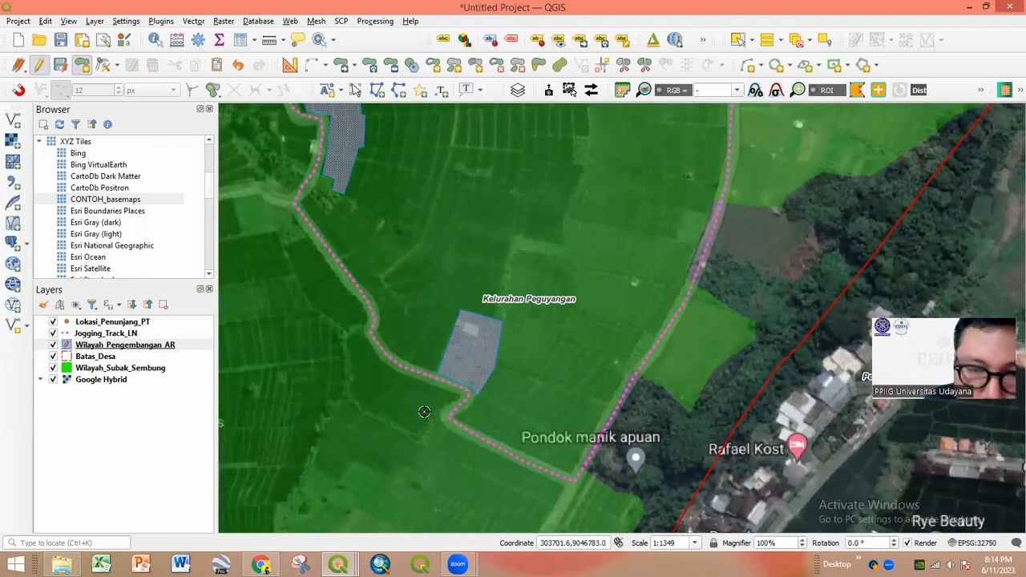
scroll(483, 395, "down", 1)
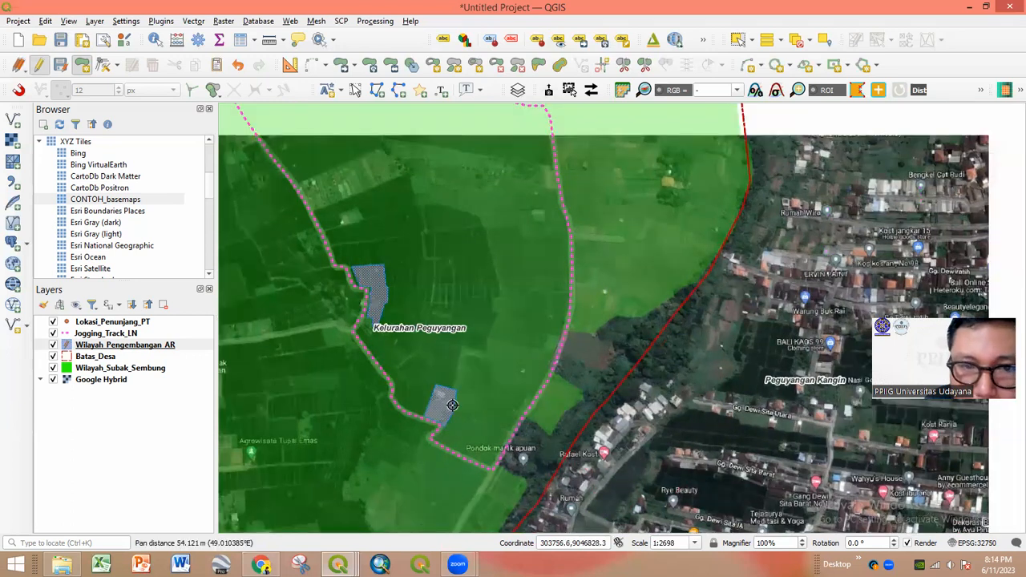
left_click_drag(490, 373, 561, 403)
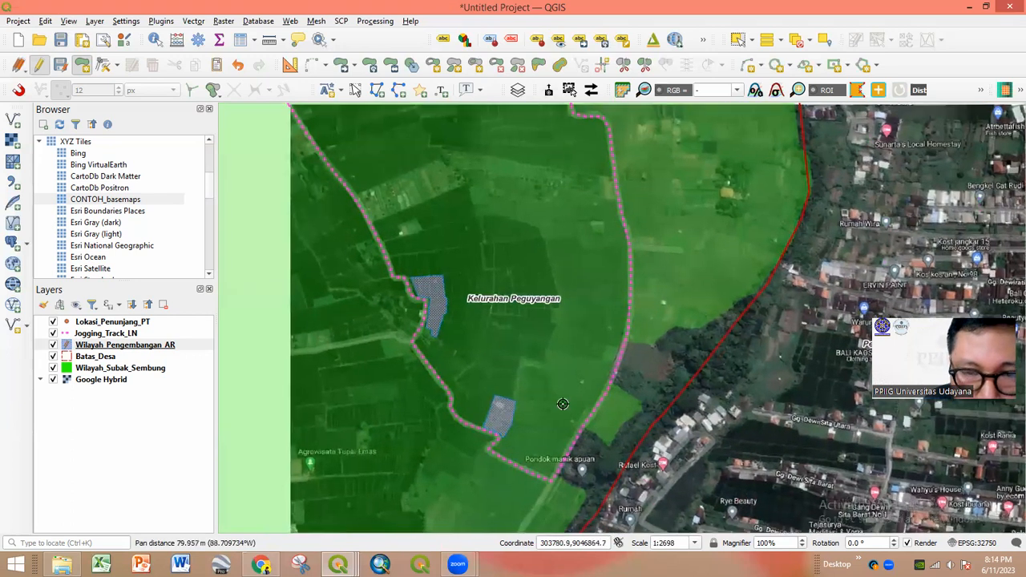
scroll(453, 314, "down", 1)
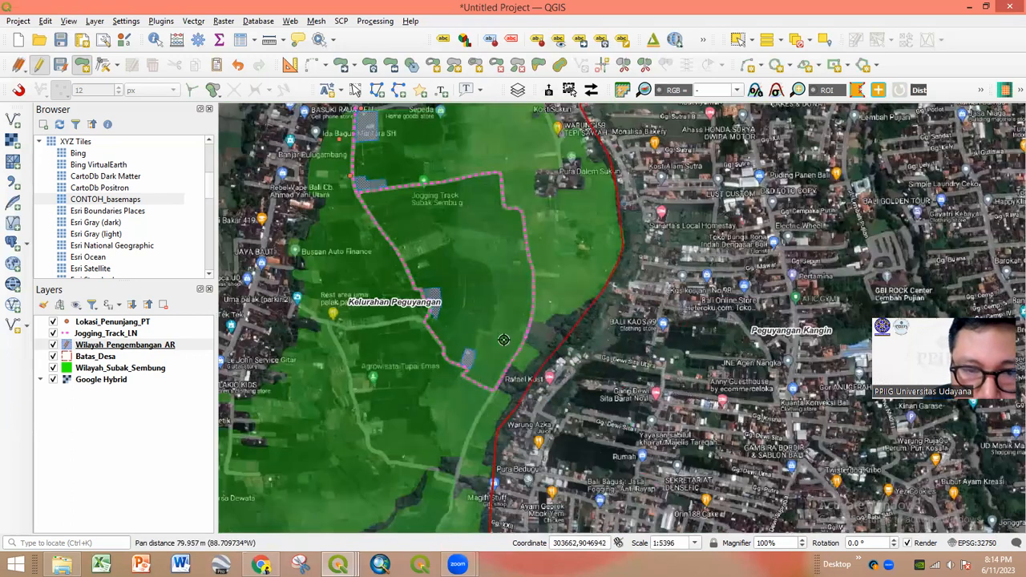
left_click_drag(491, 276, 502, 352)
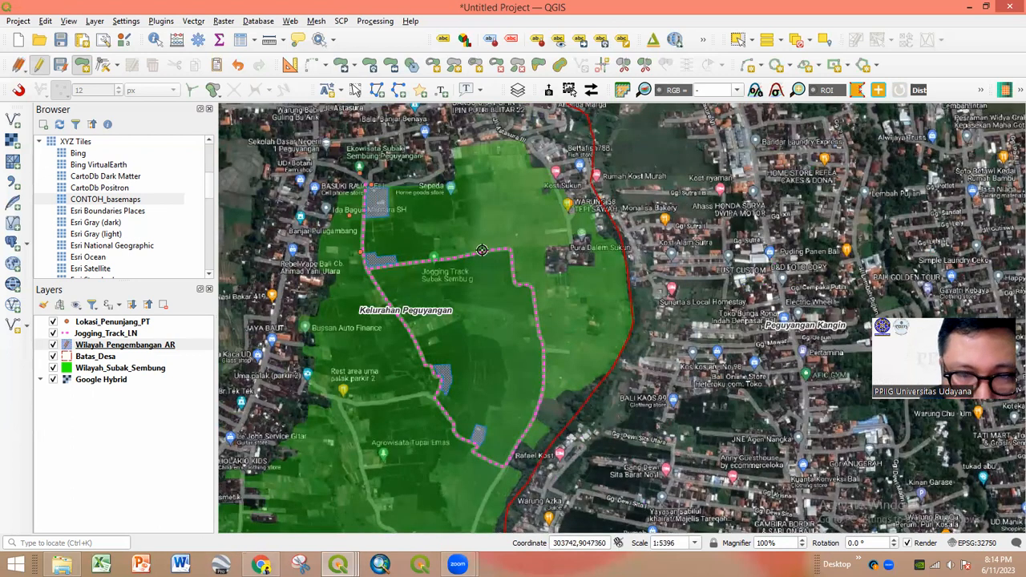
left_click_drag(468, 297, 541, 220)
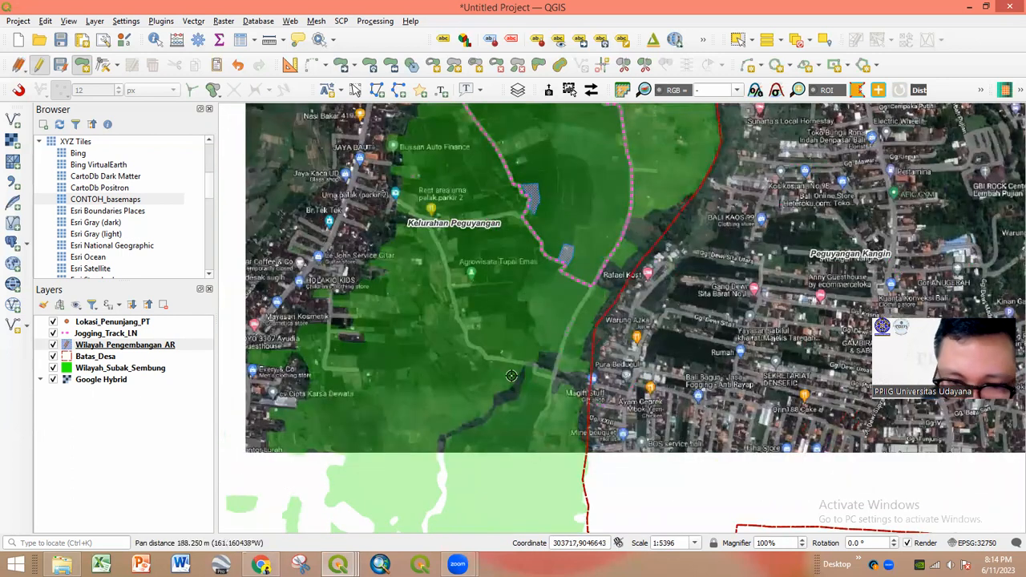
left_click_drag(550, 482, 511, 261)
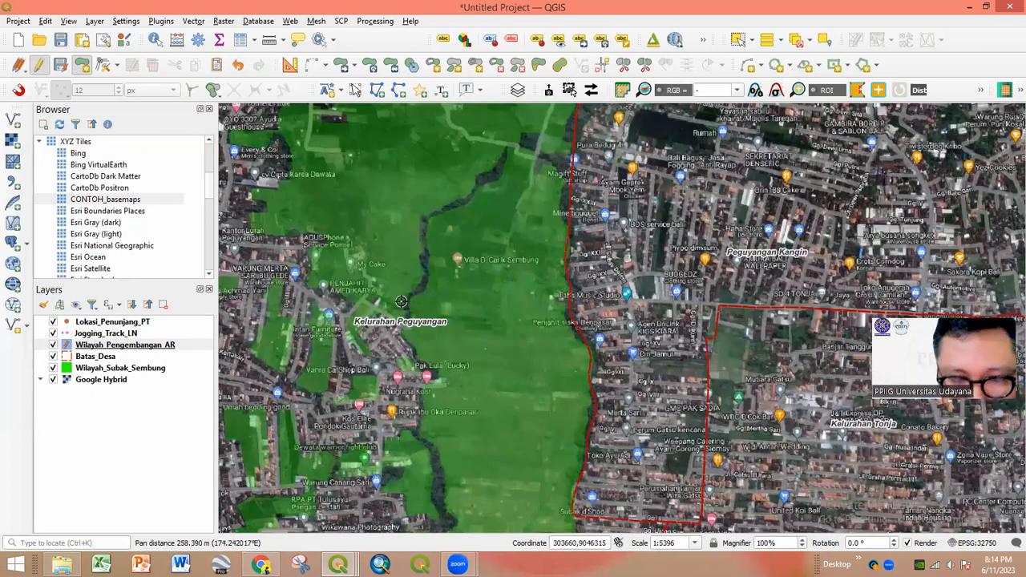
scroll(401, 302, "down", 1)
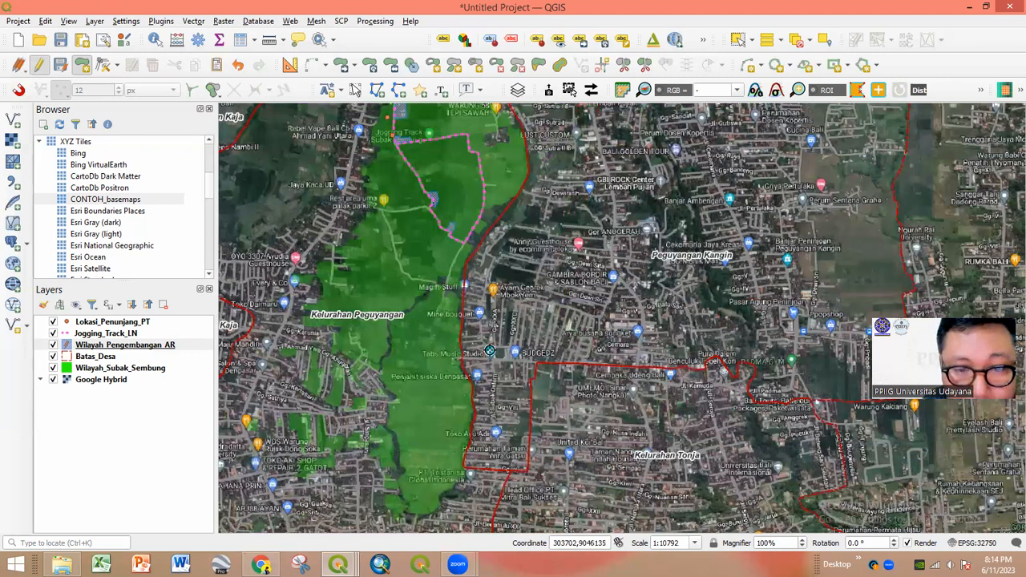
left_click_drag(444, 379, 388, 419)
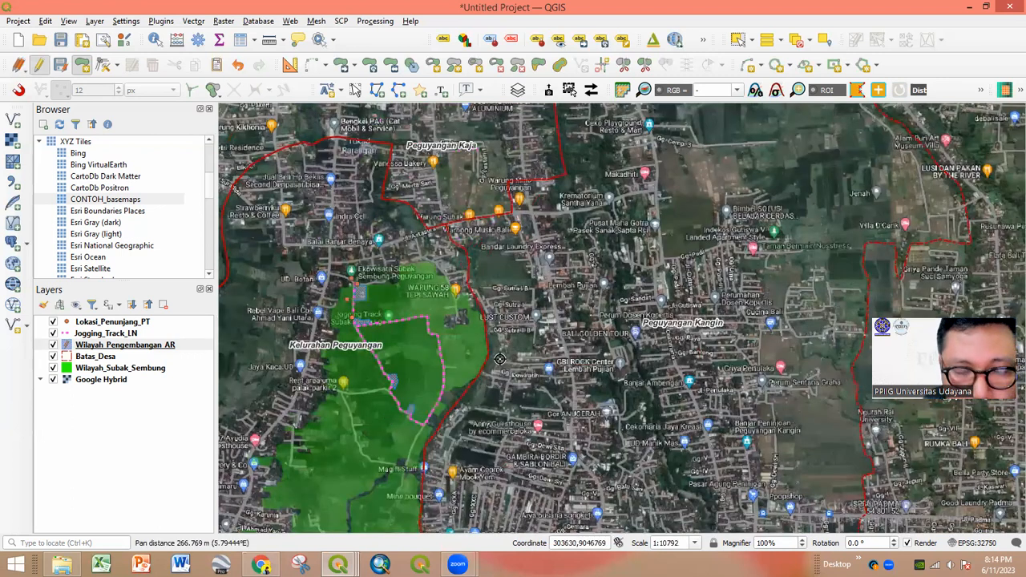
scroll(499, 359, "up", 1)
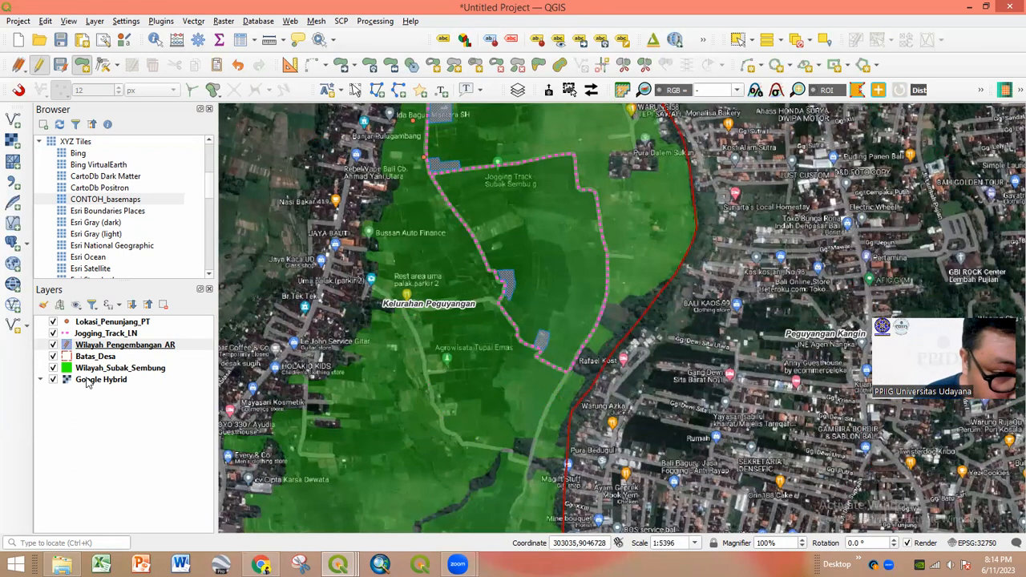
- Stop editing the Wilayah_Pengembangan_AR layer and save its changes
right_click(104, 345)
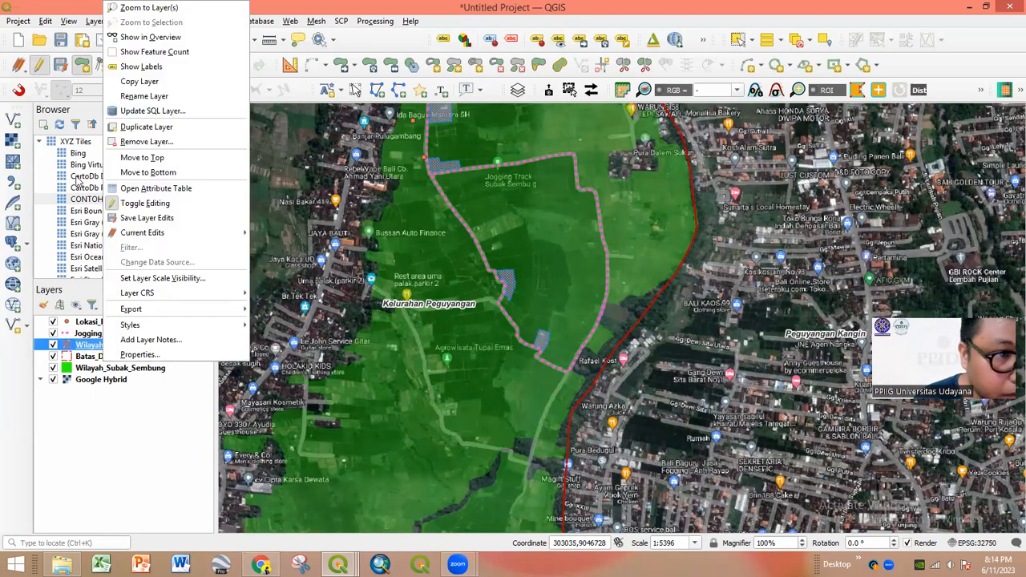
left_click(43, 69)
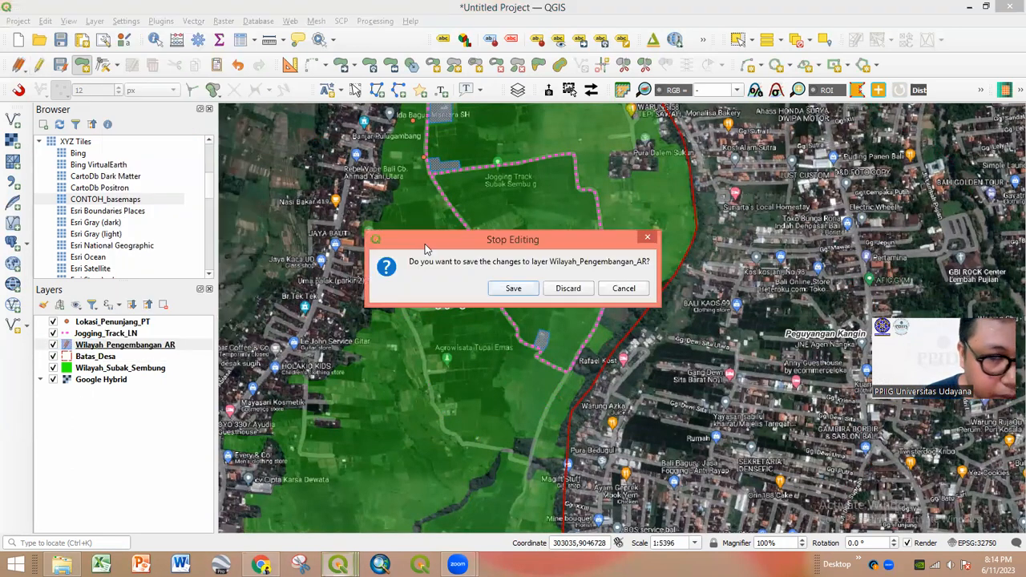
left_click(513, 289)
- Create a new print layout without entering a title
left_click_drag(616, 303, 517, 397)
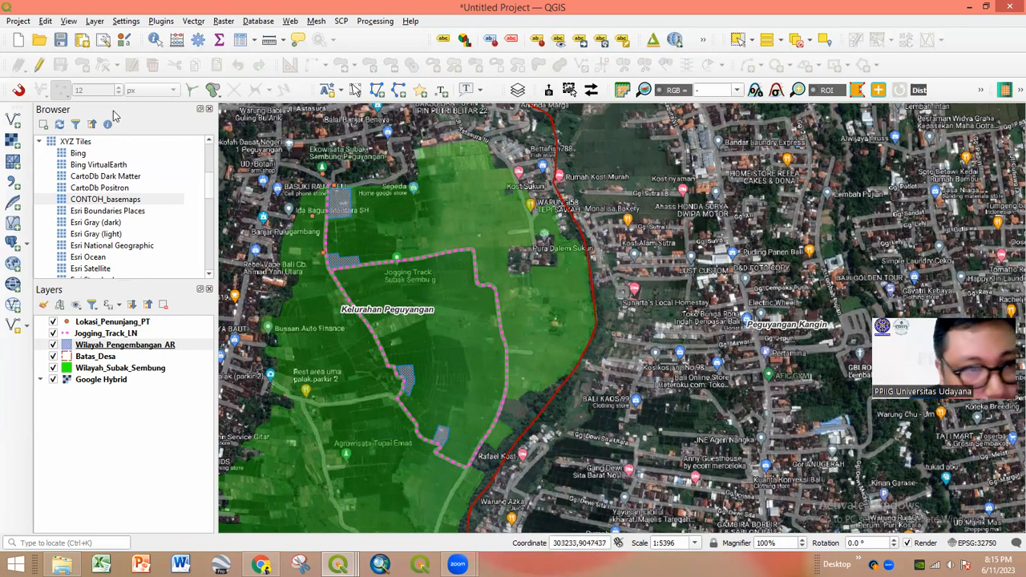
left_click(81, 40)
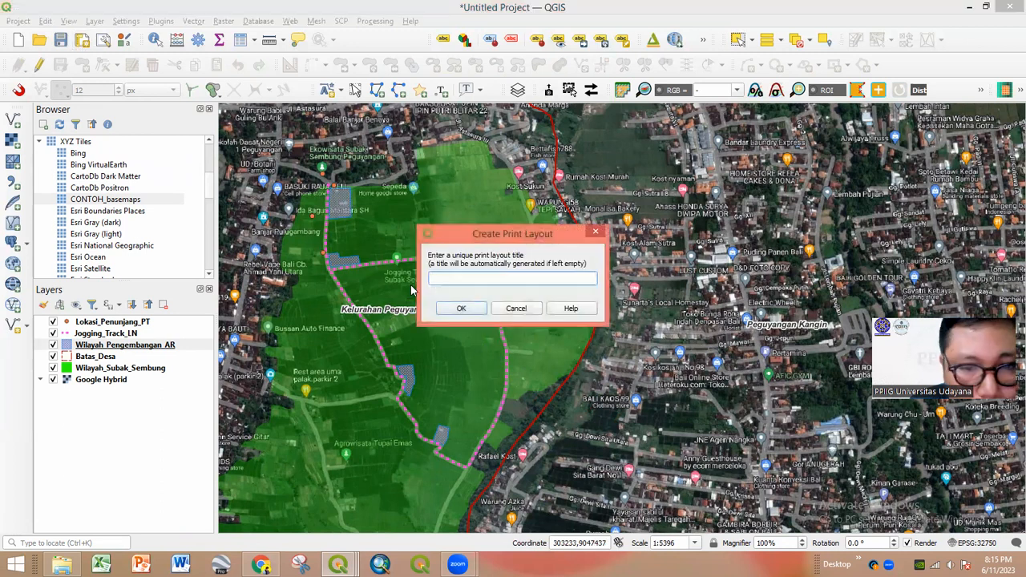
left_click(453, 307)
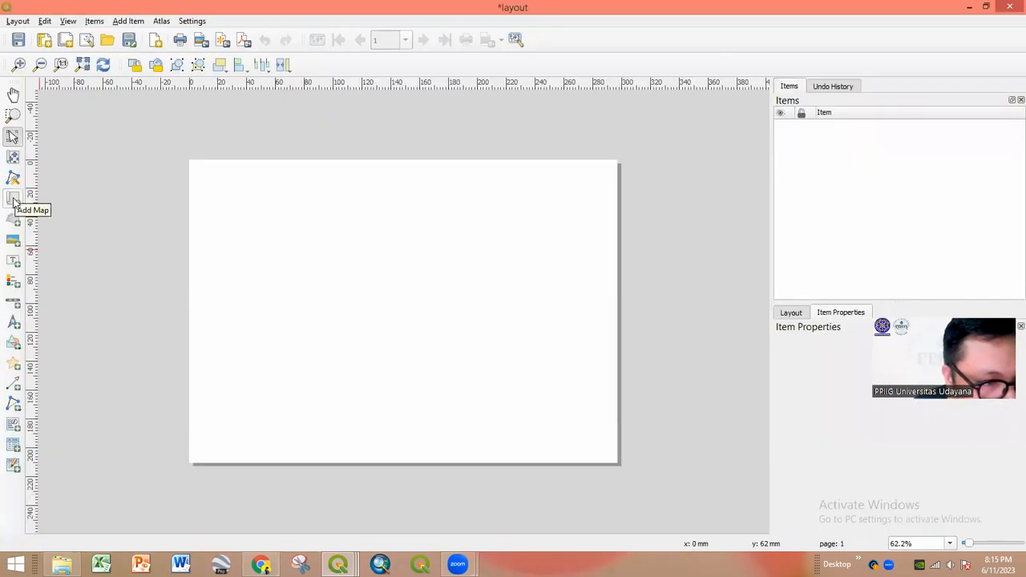
- Add a nearly square map about 195 mm wide to the page's left part and shift its frame towards the page's upper middle
right_click(13, 201)
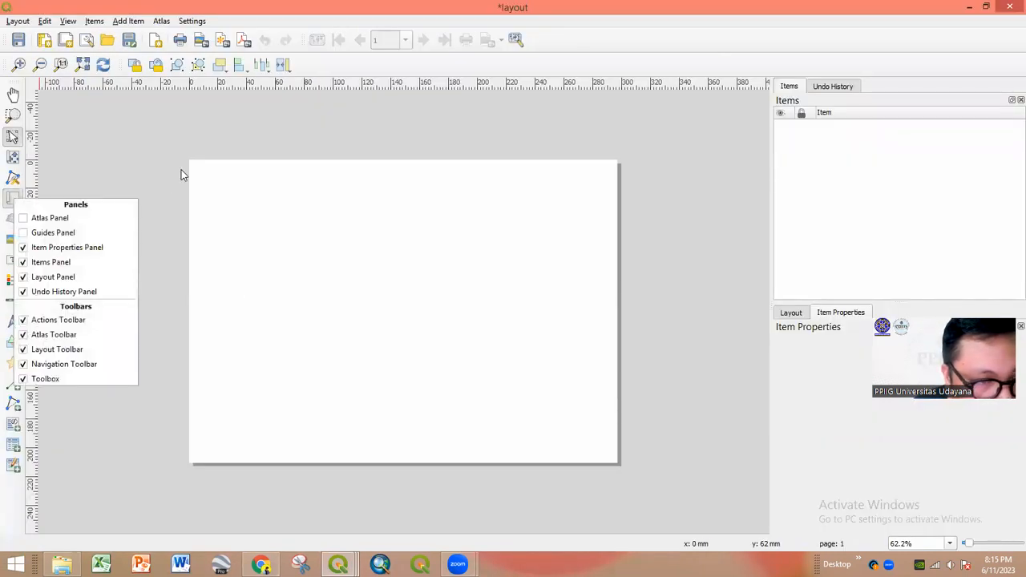
left_click(78, 165)
left_click(13, 200)
left_click_drag(205, 170, 487, 454)
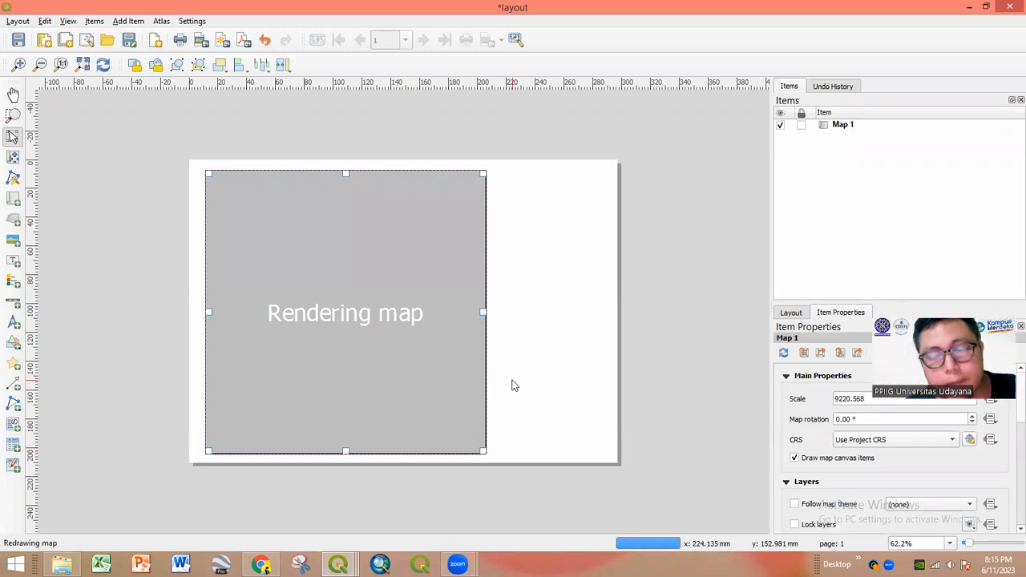
right_click(9, 156)
left_click_drag(325, 267, 358, 255)
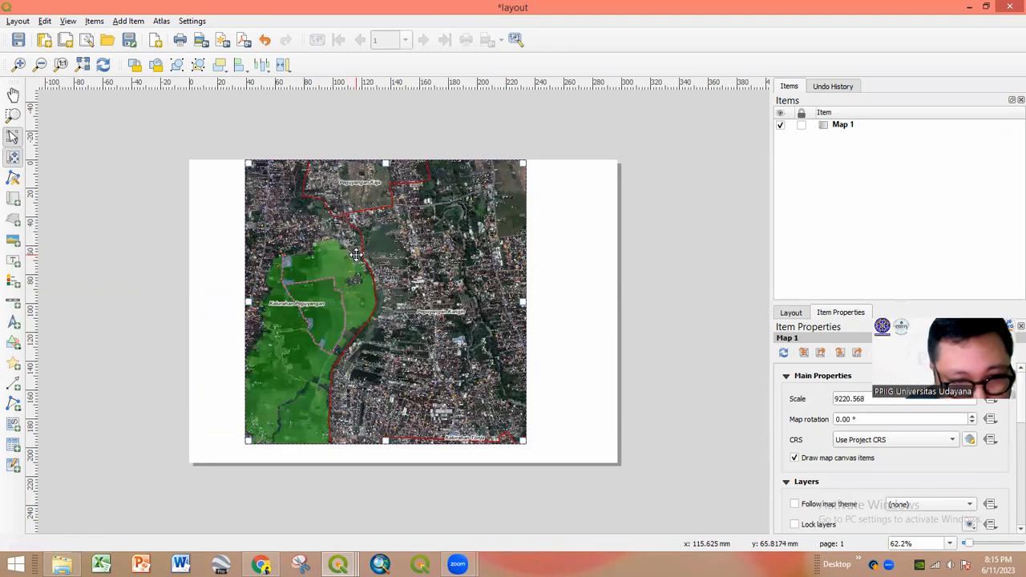
- Undo the map frame's last shift and move the map content within the frame to bring Subak Sembung nearer its centre
key("ctrl+z")
left_click(13, 156)
left_click_drag(298, 280, 357, 285)
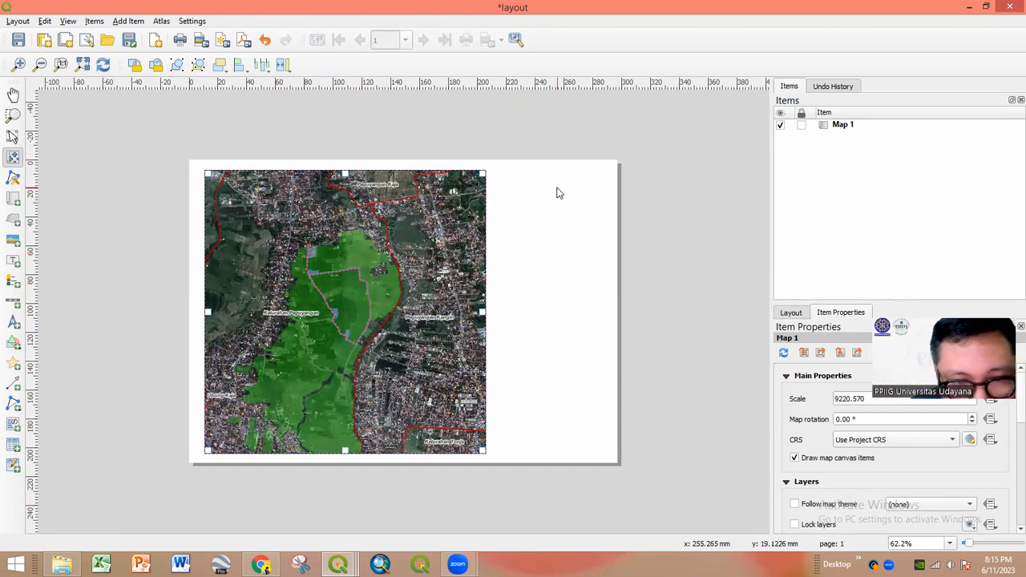
- Select the map on the layout page and set its scale to 5000
left_click(12, 261)
left_click_drag(56, 270, 90, 299)
key("Delete")
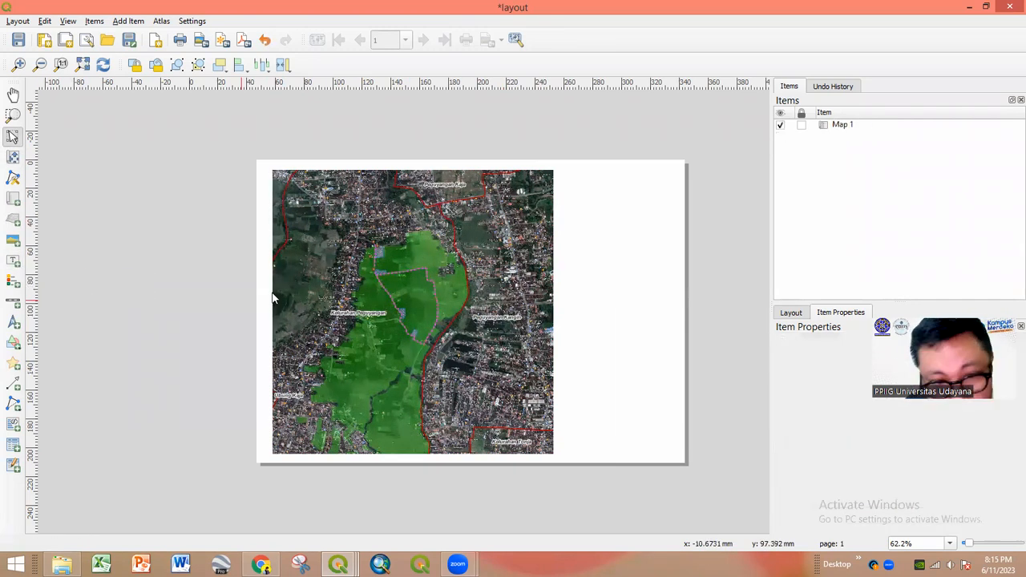
left_click(405, 261)
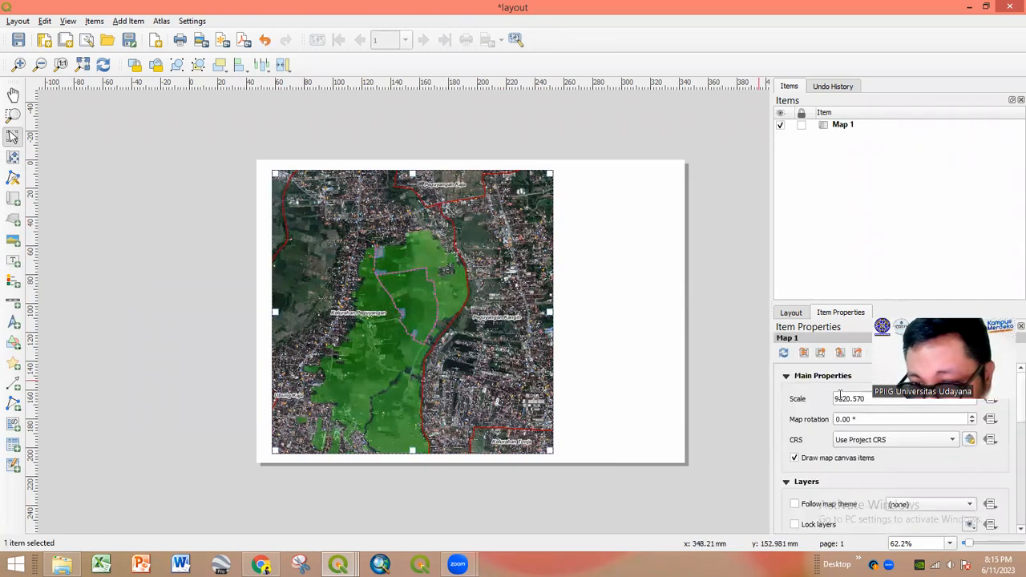
left_click_drag(866, 399, 806, 406)
type("5000")
key("Return")
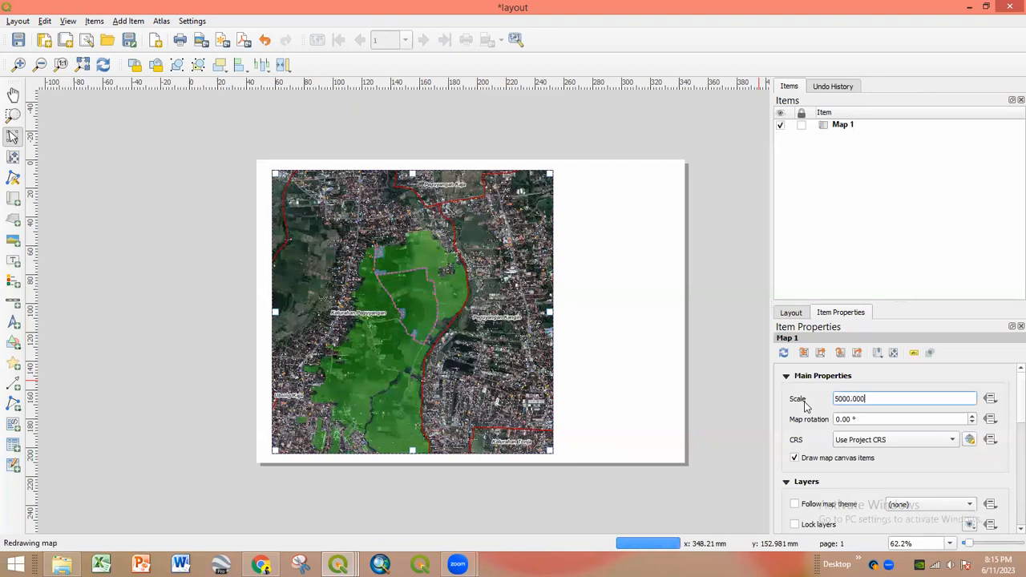
left_click(667, 347)
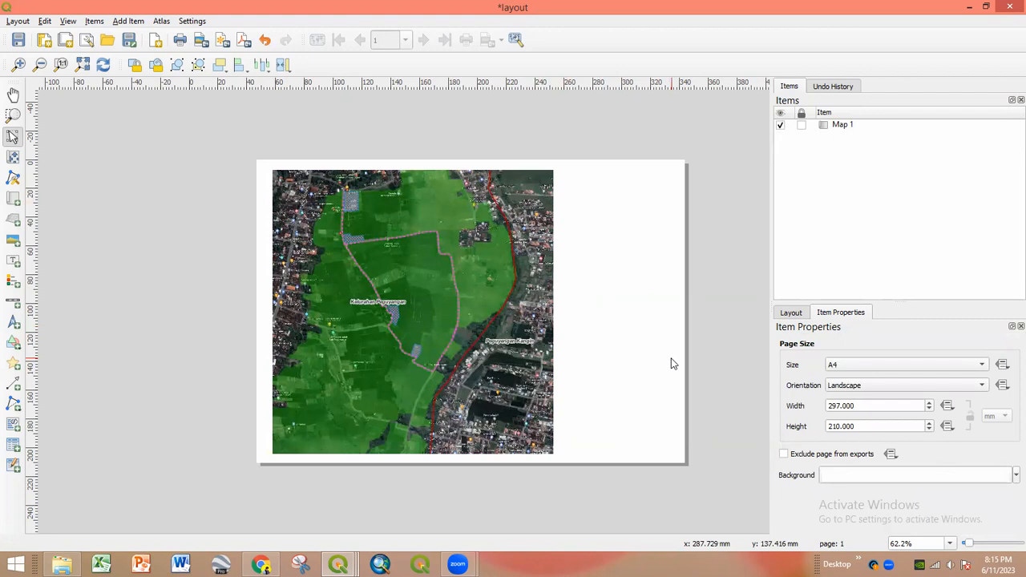
- Export the layout as the PNG image layout into the 01 Praktikum Agrowisata folder at 300 dpi
left_click(18, 20)
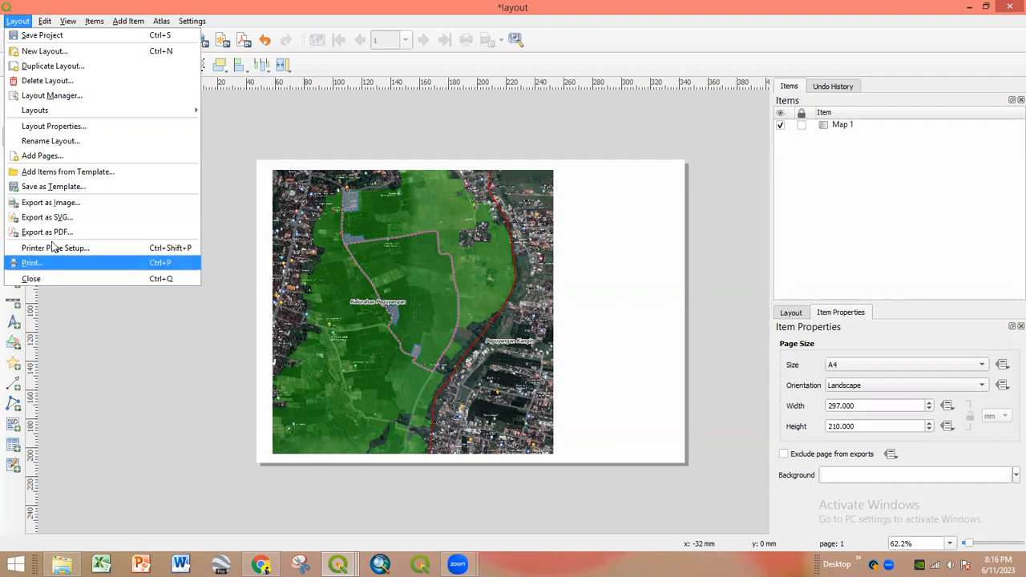
left_click(59, 203)
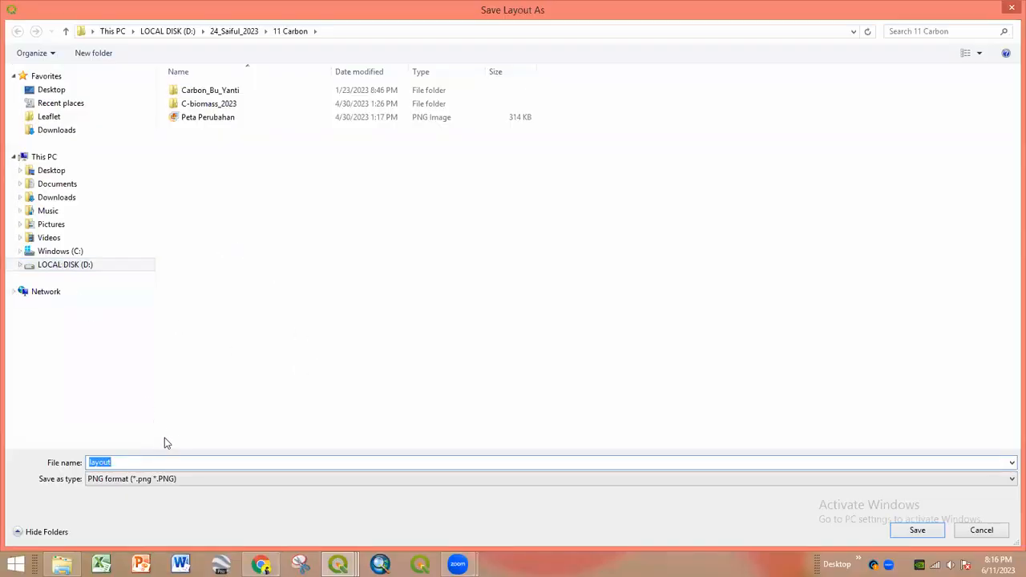
left_click(49, 270)
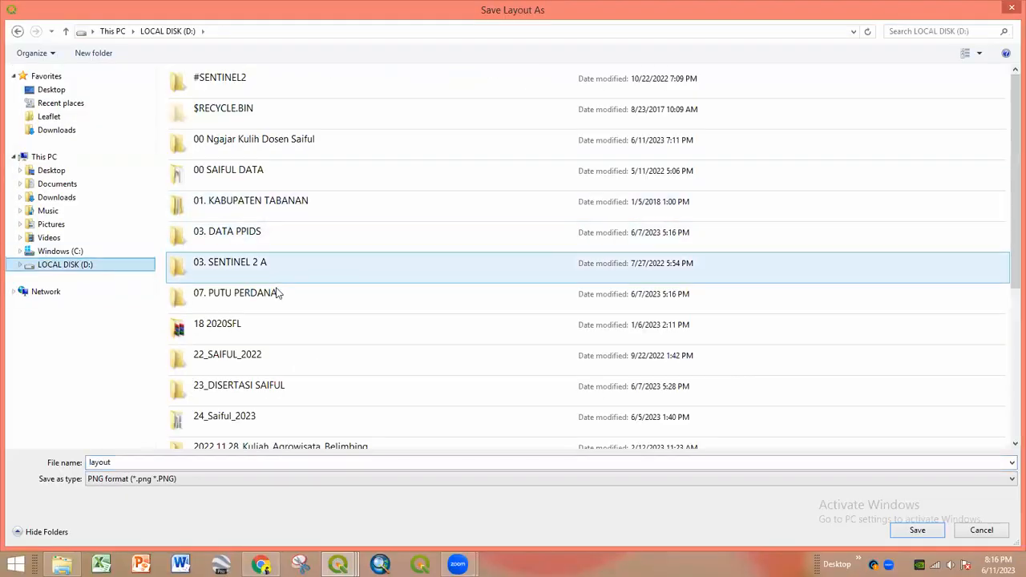
double_click(279, 146)
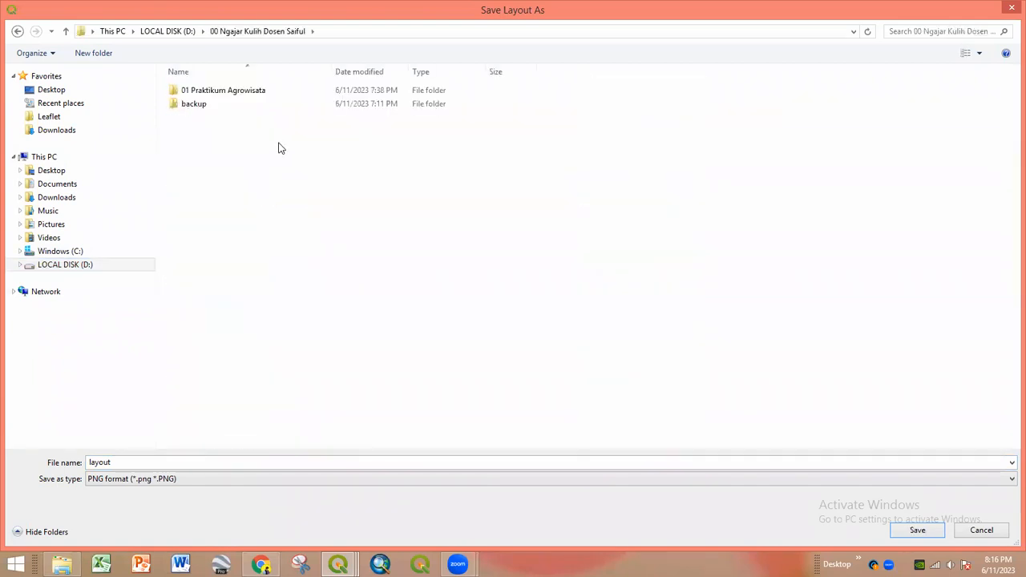
double_click(225, 93)
left_click(911, 529)
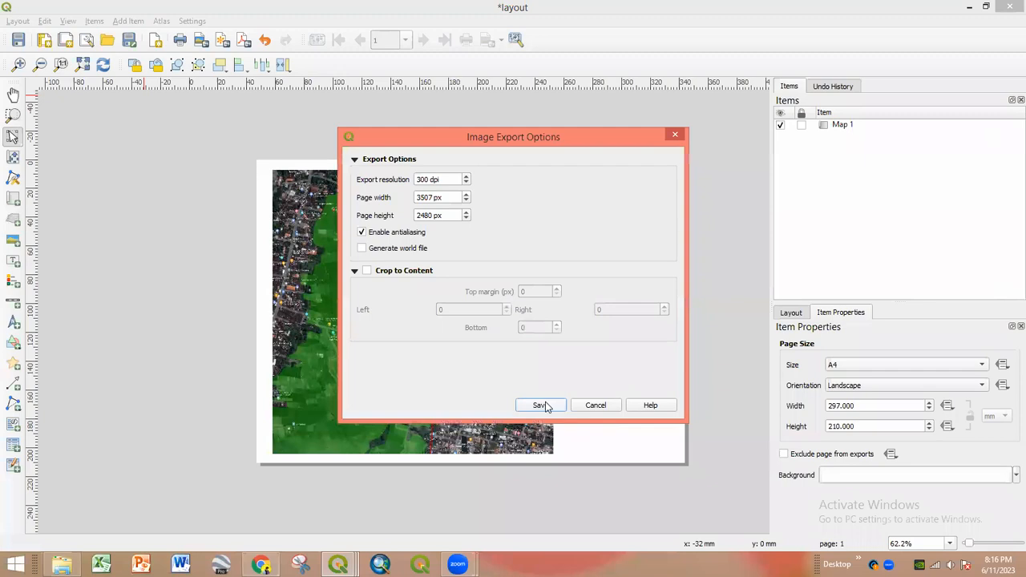
left_click(542, 406)
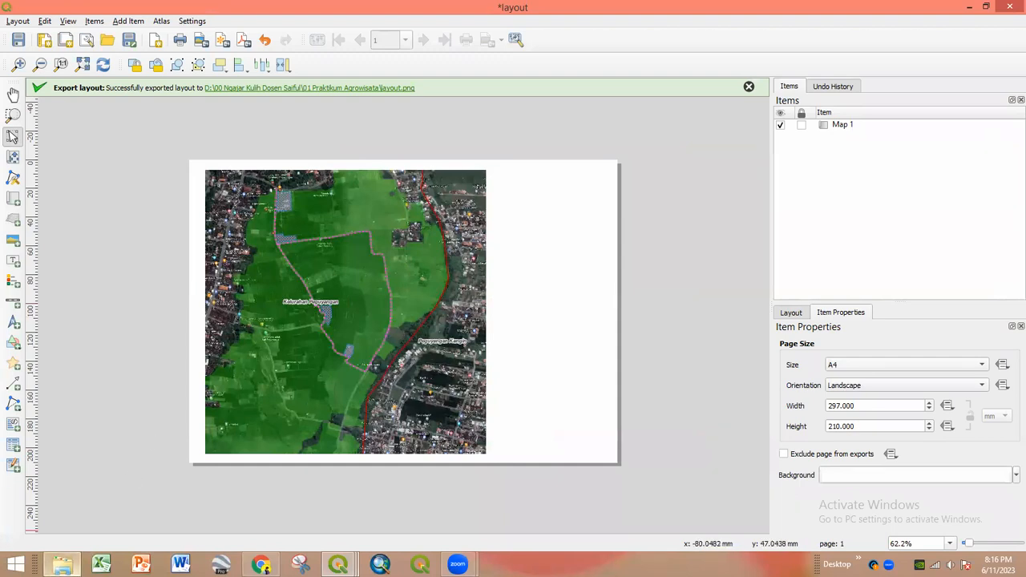
- Open the exported layout image from the 01 Praktikum Agrowisata folder in File Explorer and examine it
left_click(61, 564)
left_click(361, 100)
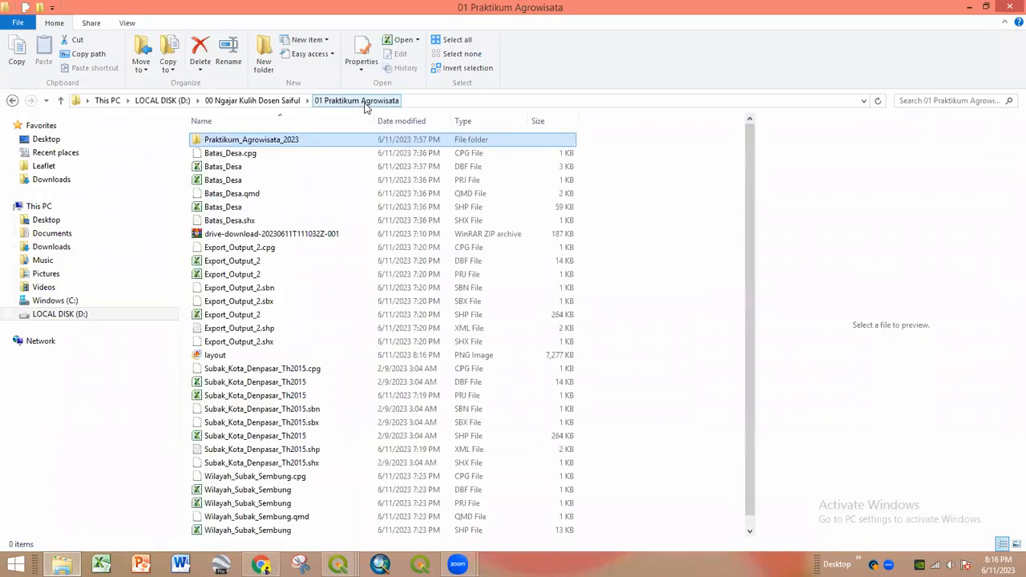
left_click(229, 358)
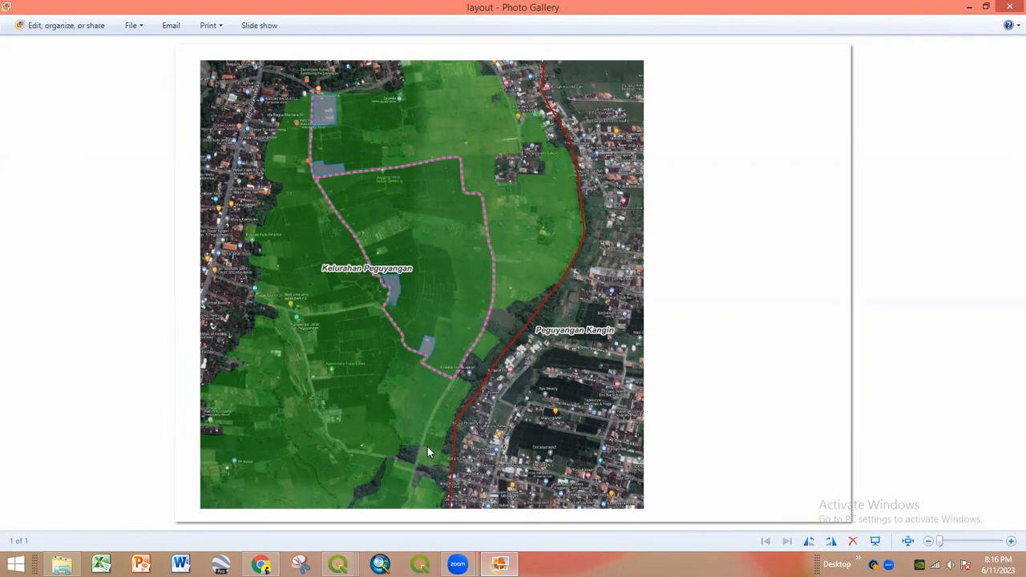
left_click(62, 564)
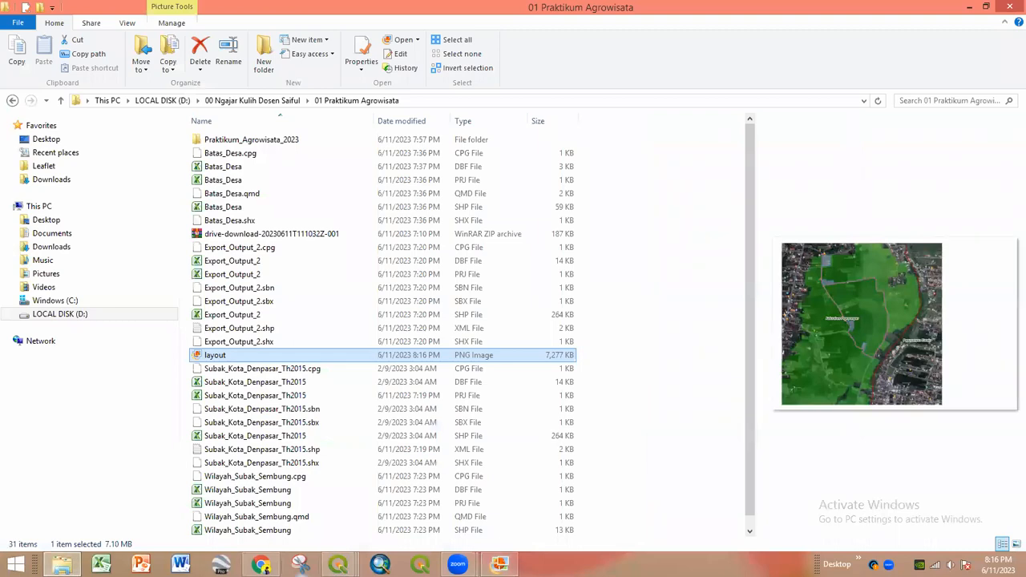
- Switch to the main QGIS window, start saving the project and choose the Praktikum_Agrowisata_2023 folder on drive D as its location
left_click(339, 564)
left_click(110, 517)
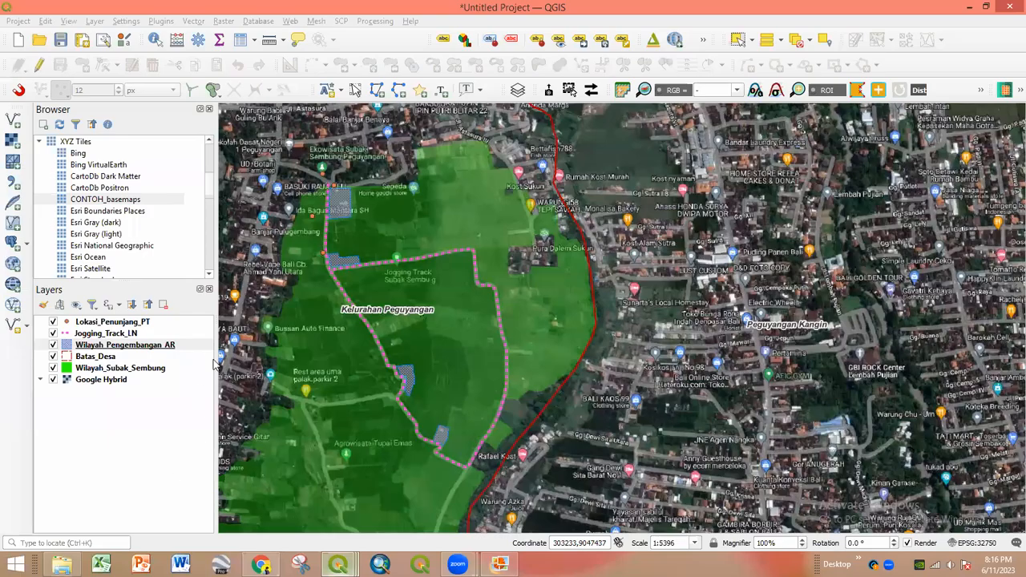
left_click(18, 22)
left_click(39, 144)
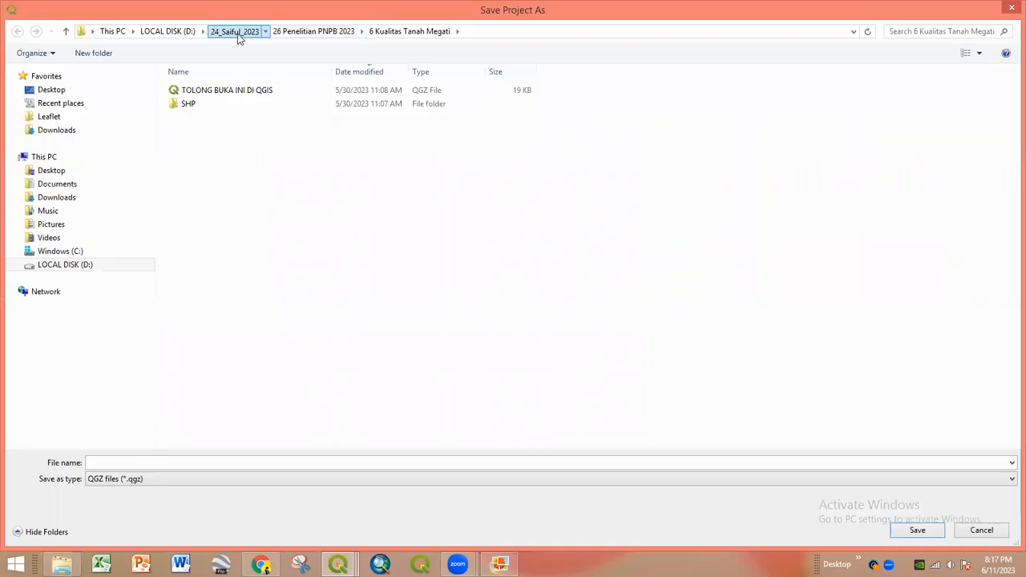
left_click(238, 32)
left_click(186, 32)
left_click(250, 143)
double_click(250, 143)
double_click(237, 93)
double_click(238, 93)
right_click(238, 93)
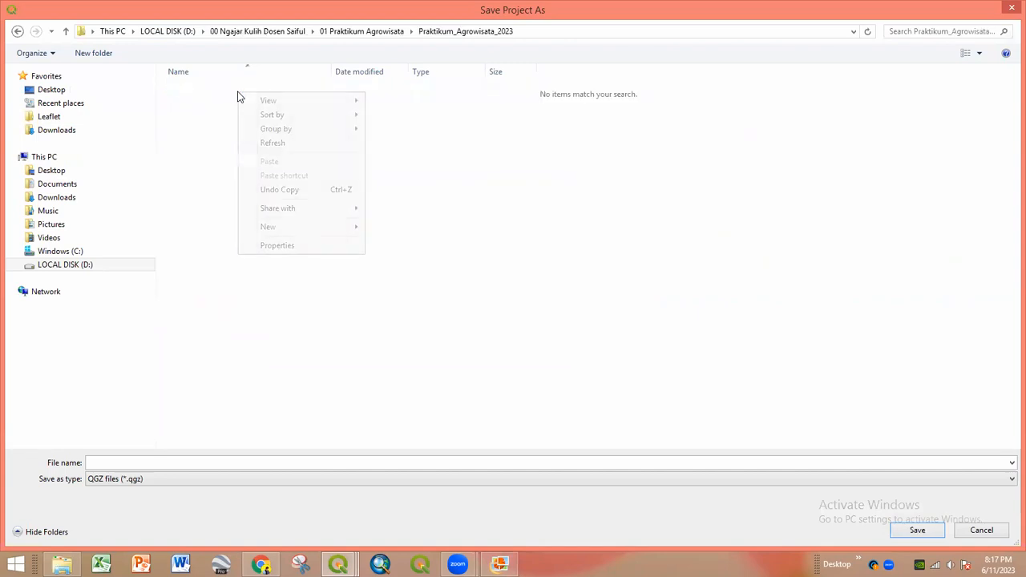
left_click(217, 389)
- Save the project under the file name PROJECT_KULIAH_AGROWISATA in QGZ format
left_click(132, 463)
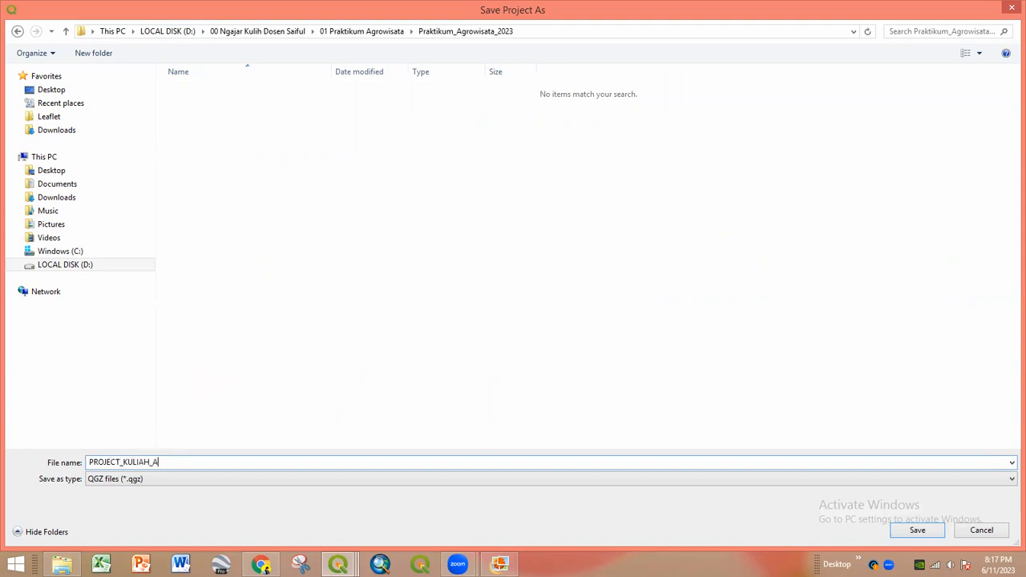
type("WISA")
type("TA")
key("Return")
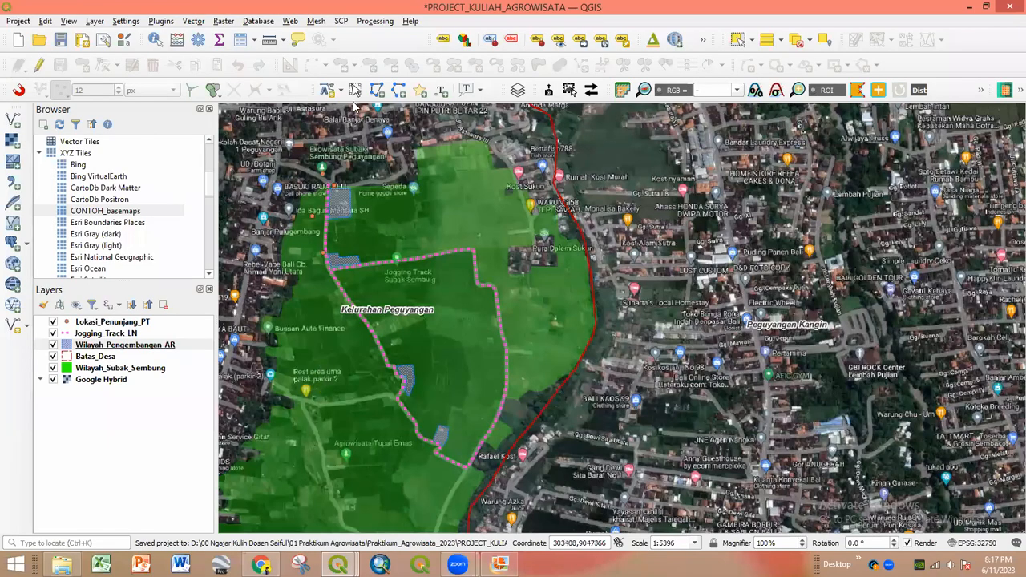
- Close the PROJECT_KULIAH_AGROWISATA project window and save its remaining changes
left_click_drag(388, 247, 376, 274)
left_click_drag(403, 315, 470, 302)
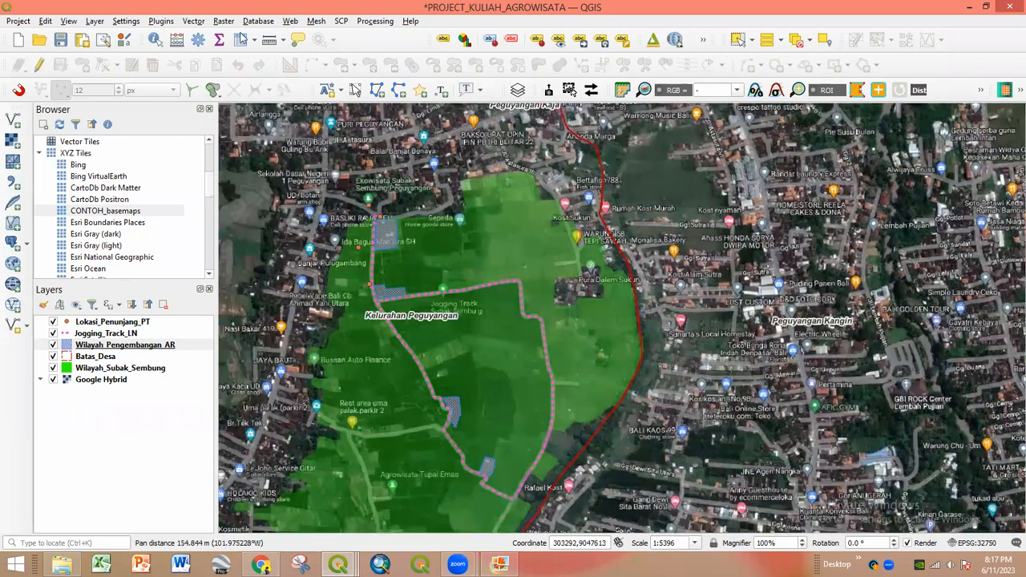
double_click(180, 5)
left_click(643, 91)
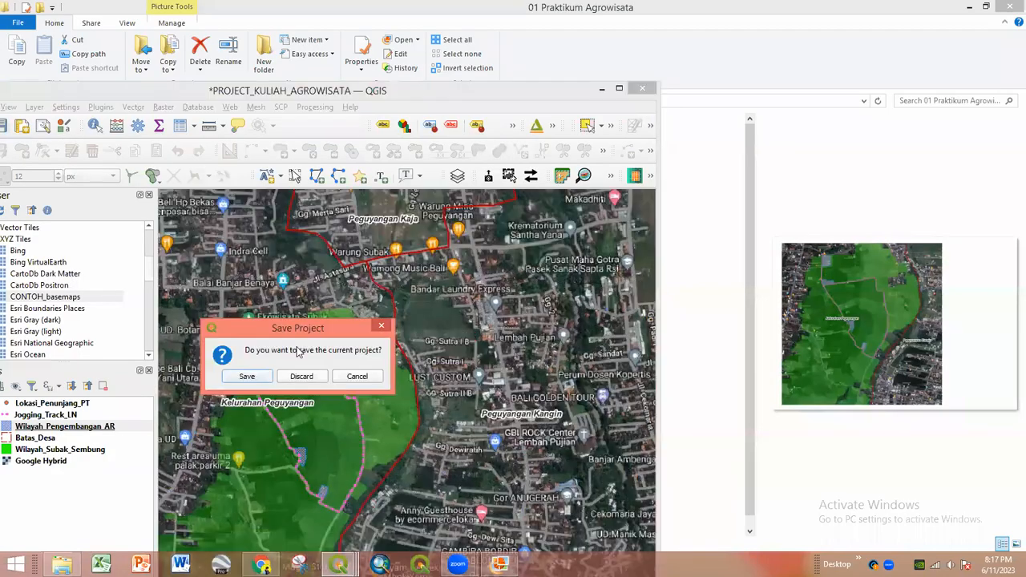
left_click(250, 375)
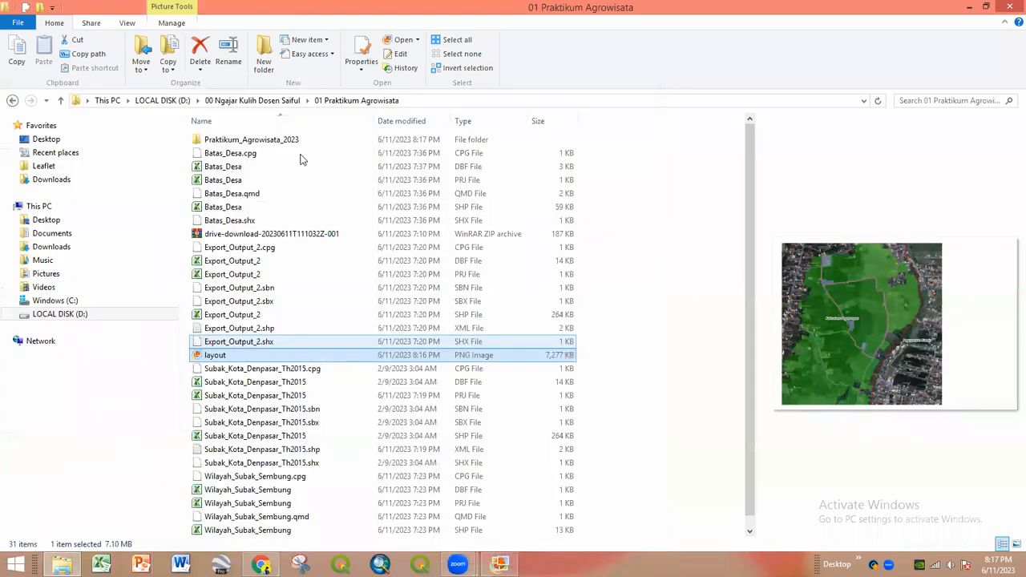
- Open the Praktikum_Agrowisata_2023 folder in File Explorer and locate the saved project file
double_click(301, 141)
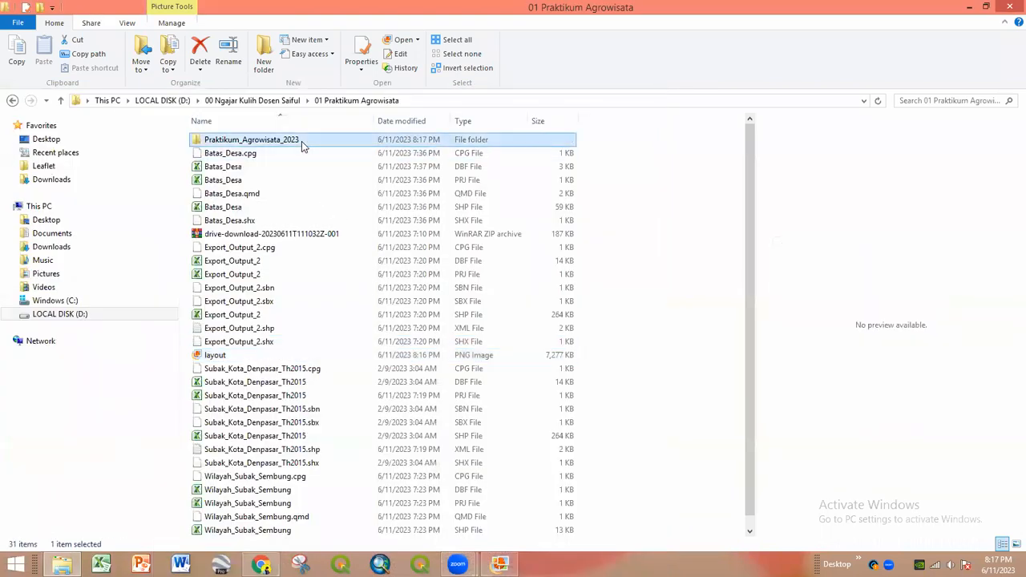
left_click(13, 101)
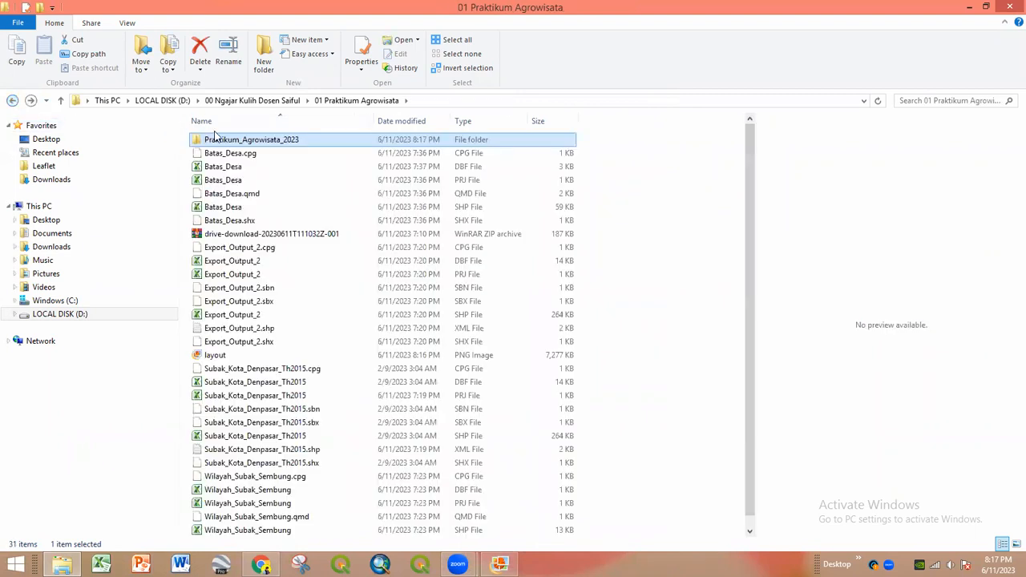
double_click(223, 140)
left_click(318, 371)
left_click(271, 357)
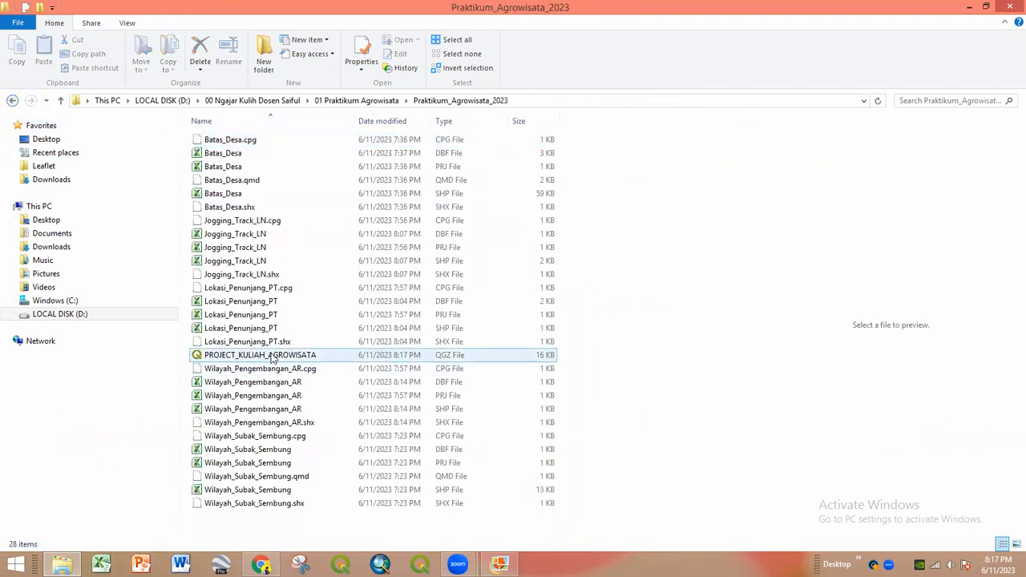
- Reopen PROJECT_KULIAH_AGROWISATA in QGIS, maximize its window and look over the Subak Sembung map and its surroundings
left_click(235, 360)
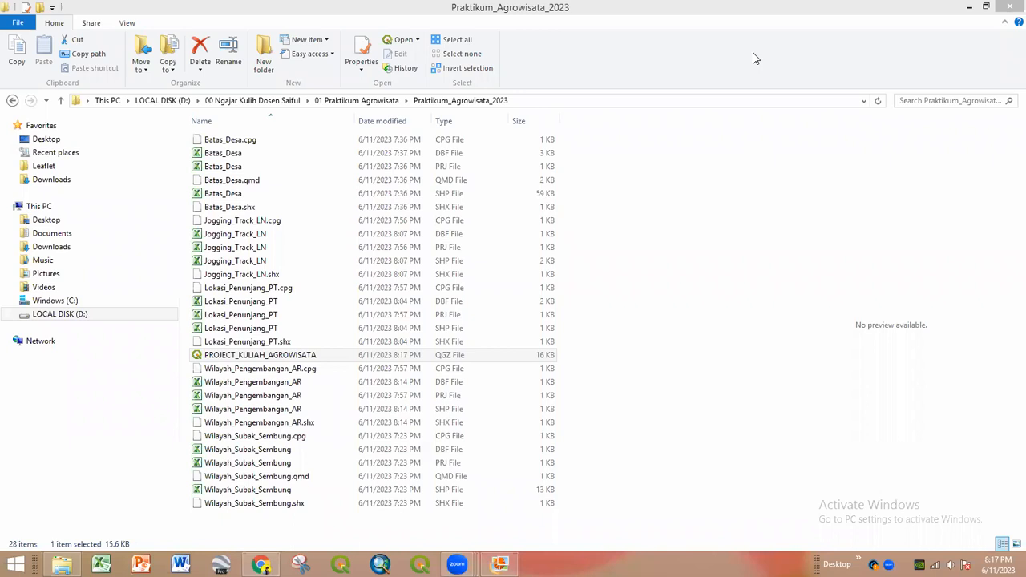
left_click_drag(324, 355, 350, 345)
left_click_drag(467, 193, 482, 193)
left_click(481, 90)
double_click(237, 358)
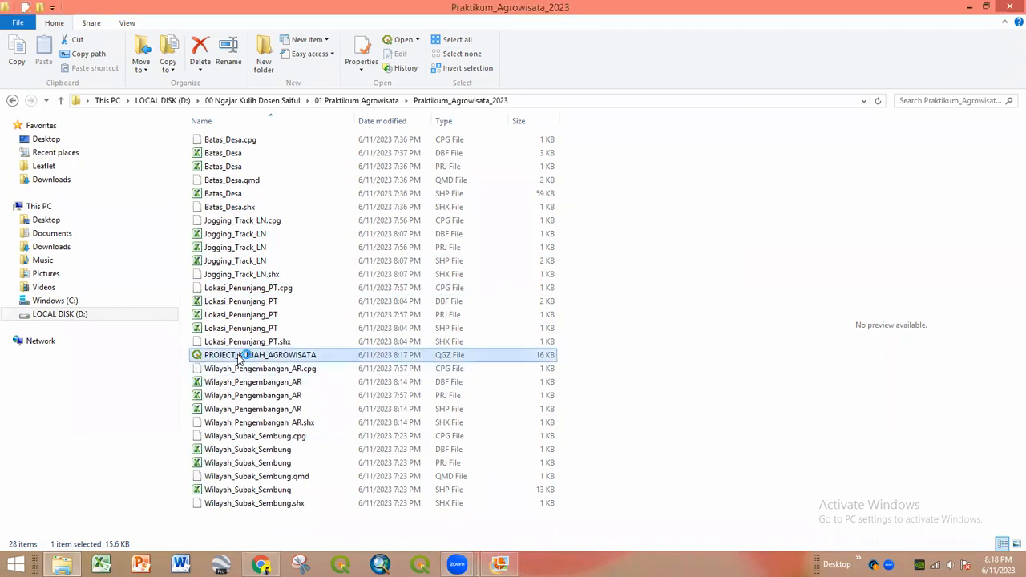
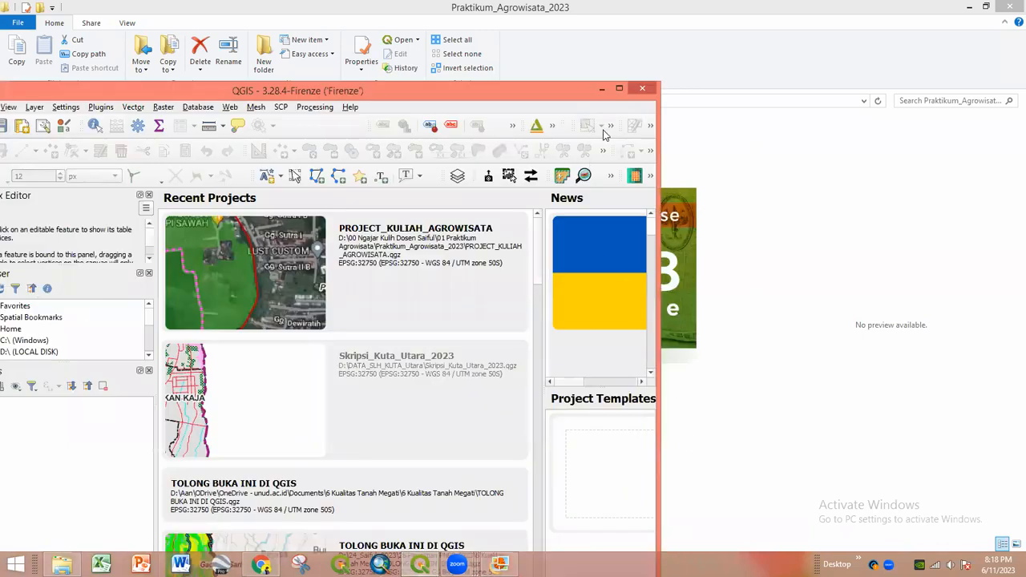
left_click(618, 88)
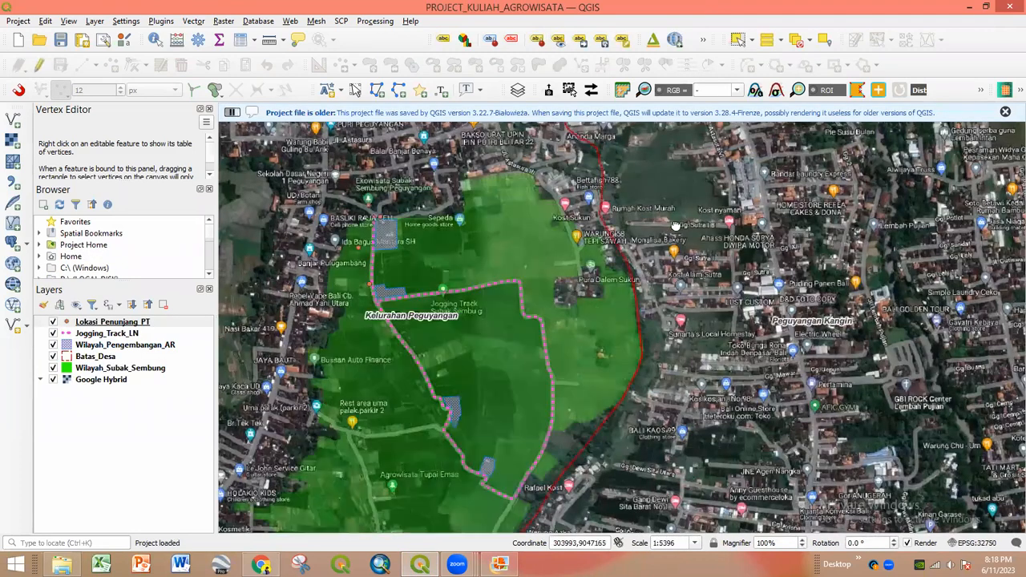
scroll(585, 343, "down", 1)
left_click_drag(585, 344, 673, 234)
left_click_drag(644, 284, 479, 280)
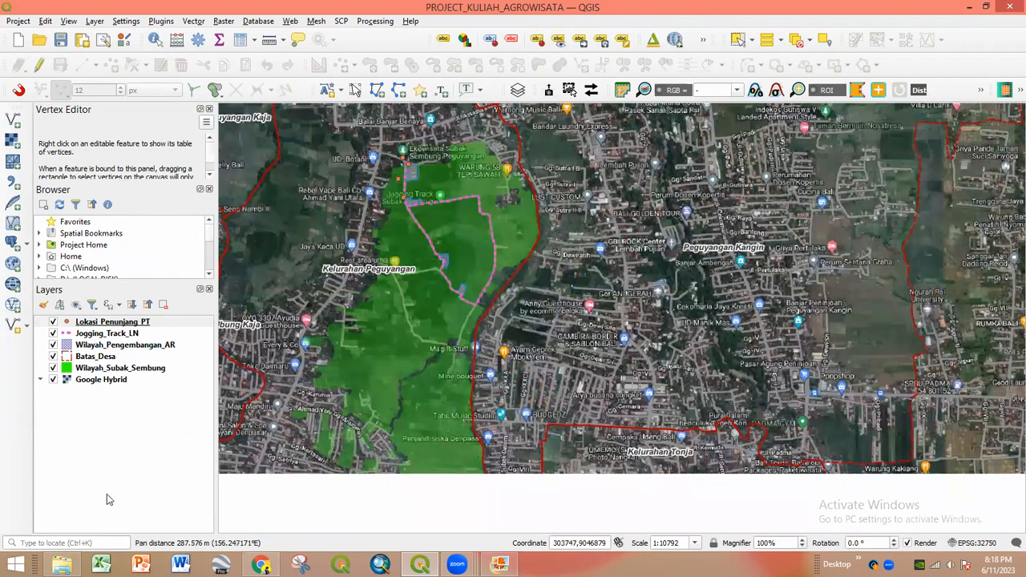
- Switch to File Explorer and search LOCAL DISK (D:) for OSM
key("alt+Tab")
left_click(94, 312)
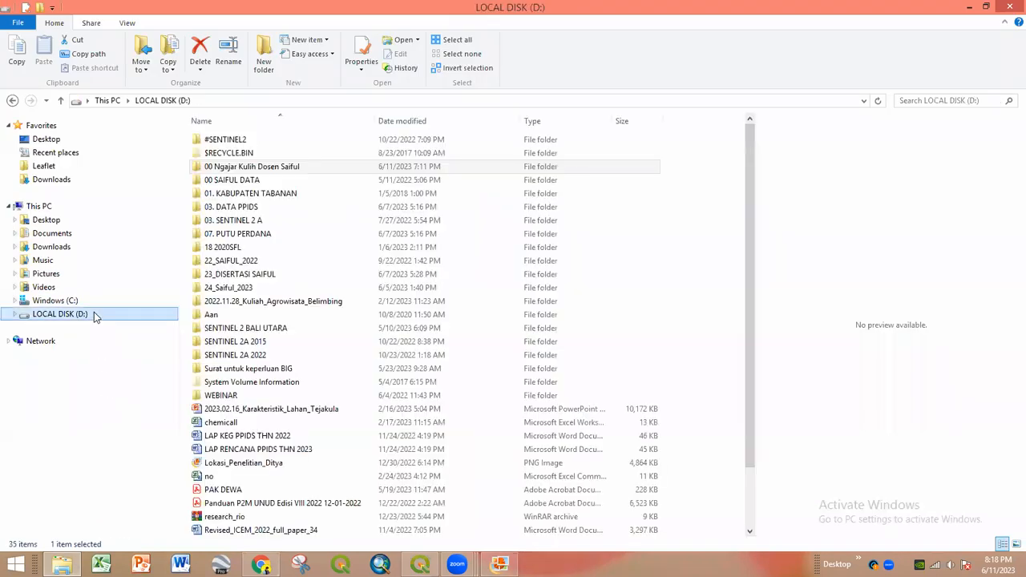
left_click(930, 100)
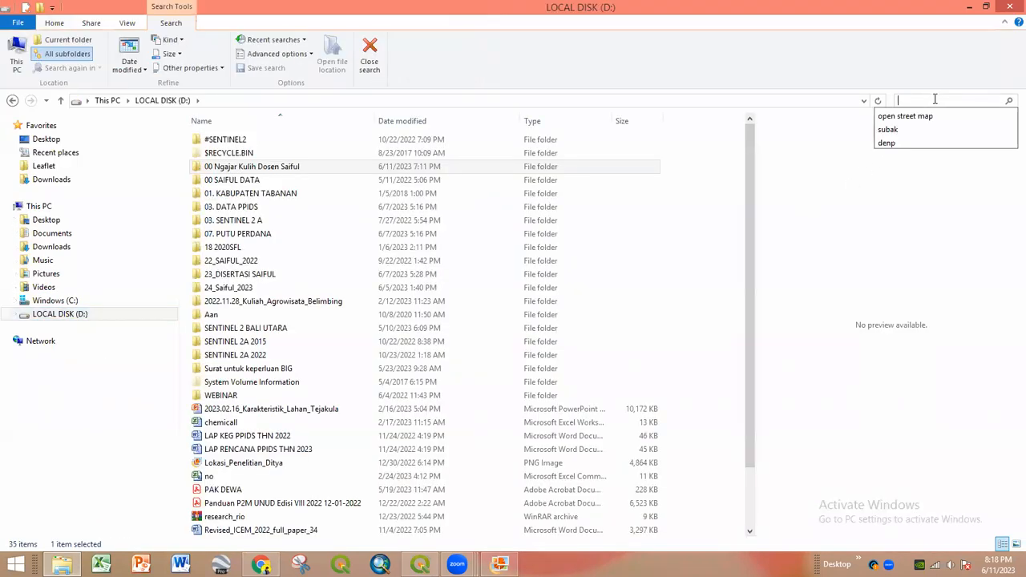
type("OSM")
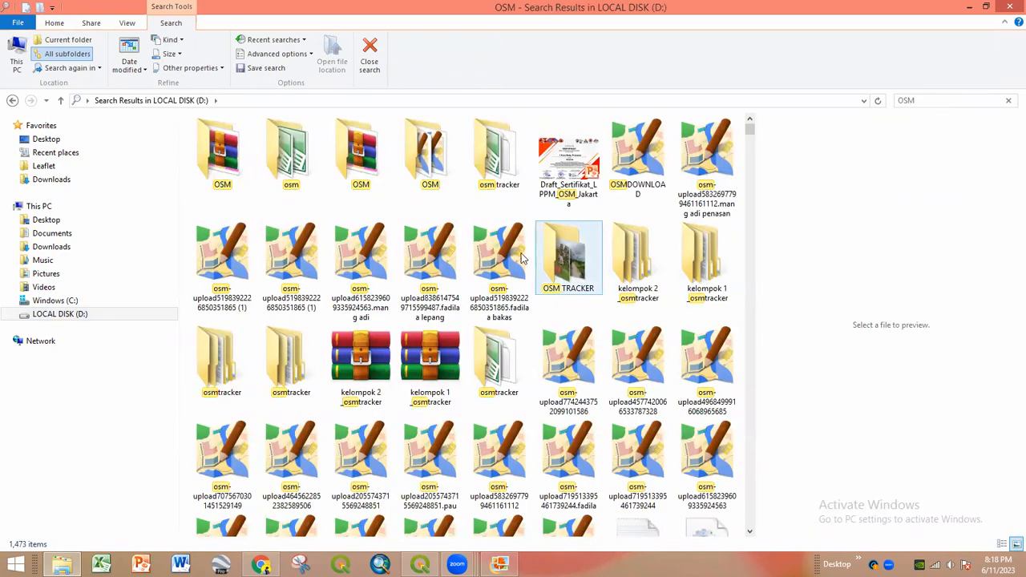
- Open two of the OSM folders from the search results to inspect the data they contain
double_click(430, 181)
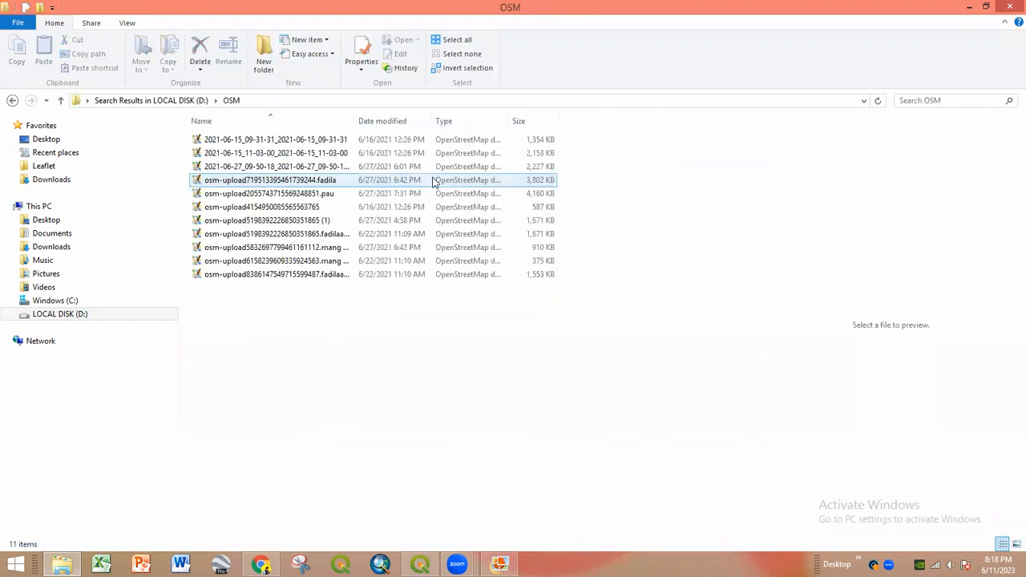
key("alt+Left")
left_click(357, 156)
double_click(356, 157)
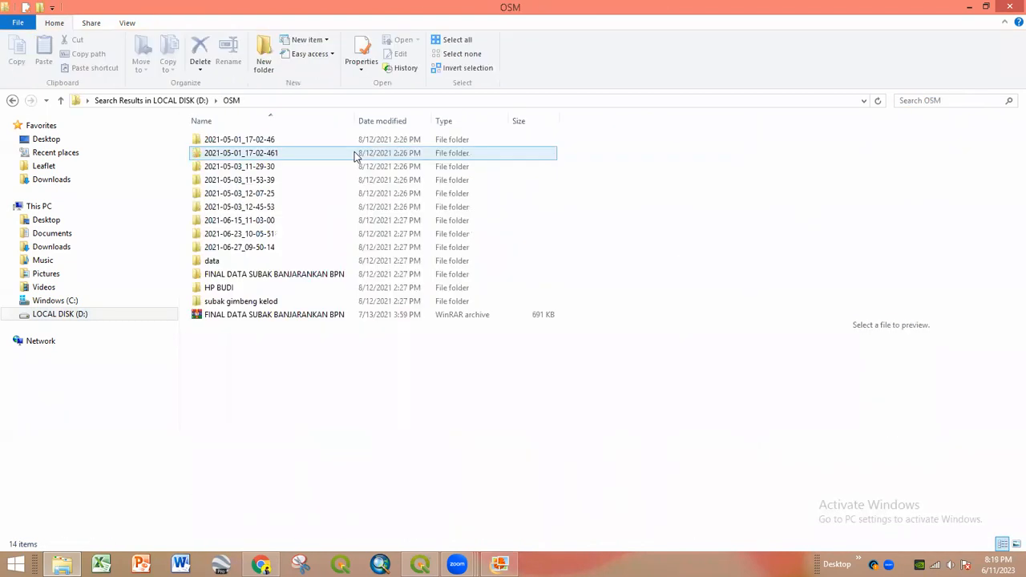
- Open the 2021-05-03_12-45-53 folder and look through its survey photos, data files and photo subfolder
double_click(310, 207)
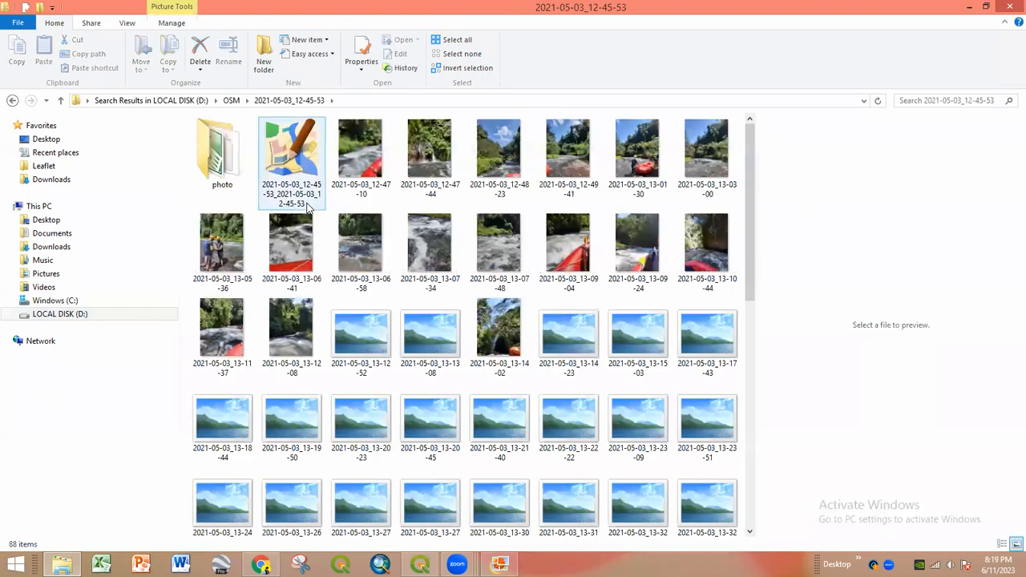
scroll(321, 401, "down", 5)
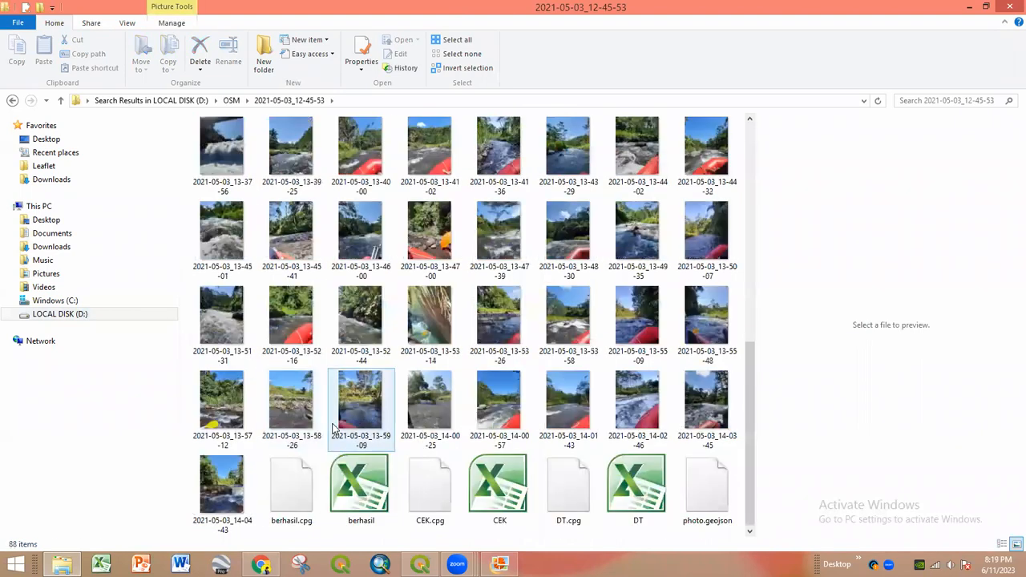
scroll(329, 417, "up", 5)
double_click(233, 171)
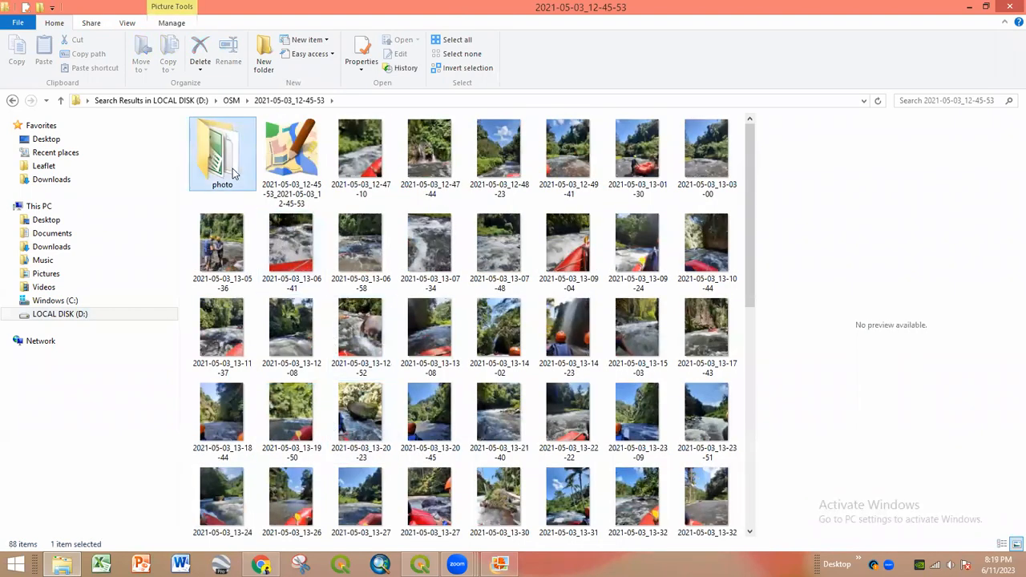
key("BackSpace")
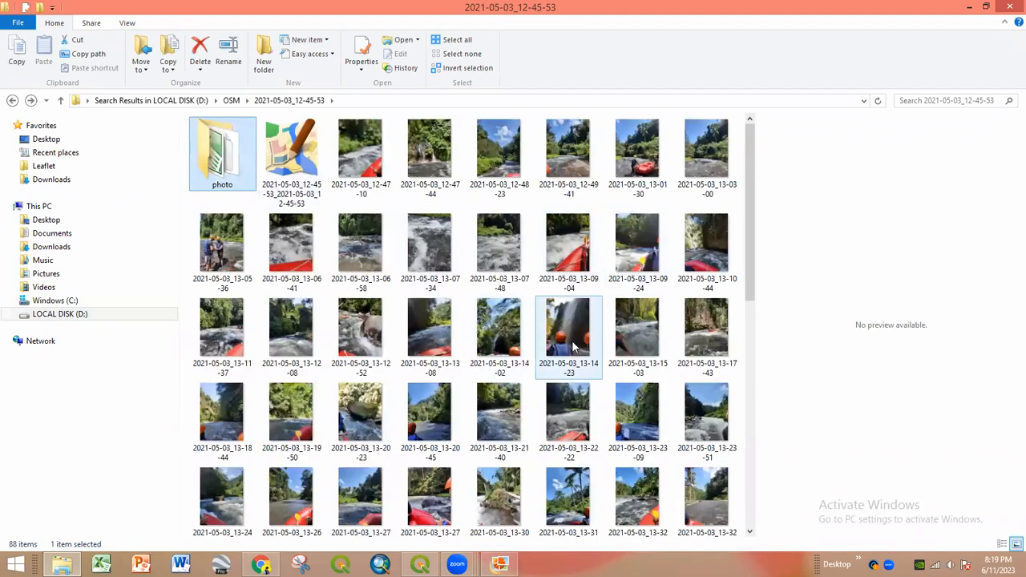
- Switch to Chrome and search Google for OSM FOR PHONE in a new tab
left_click(262, 566)
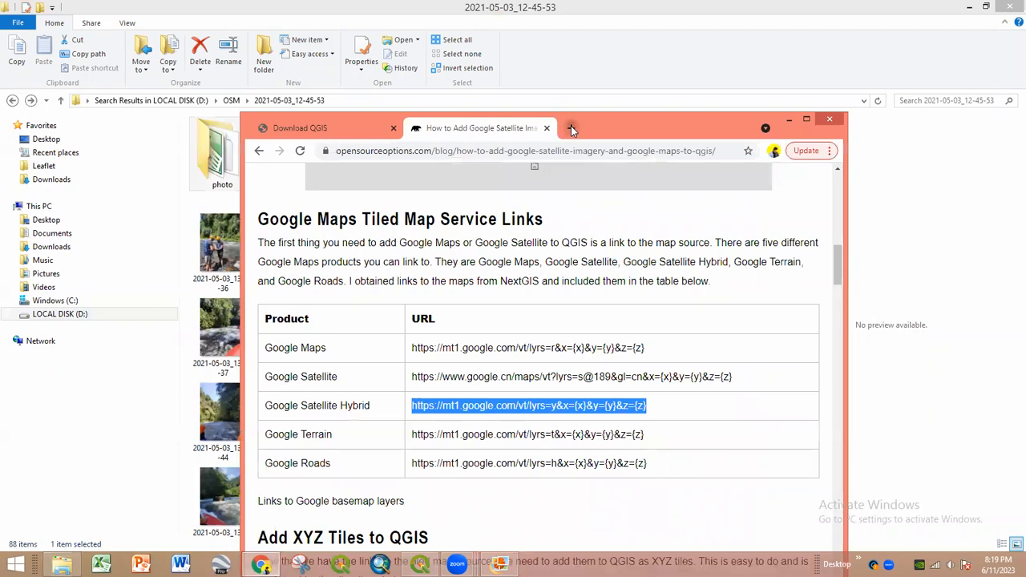
left_click(572, 131)
type("OS")
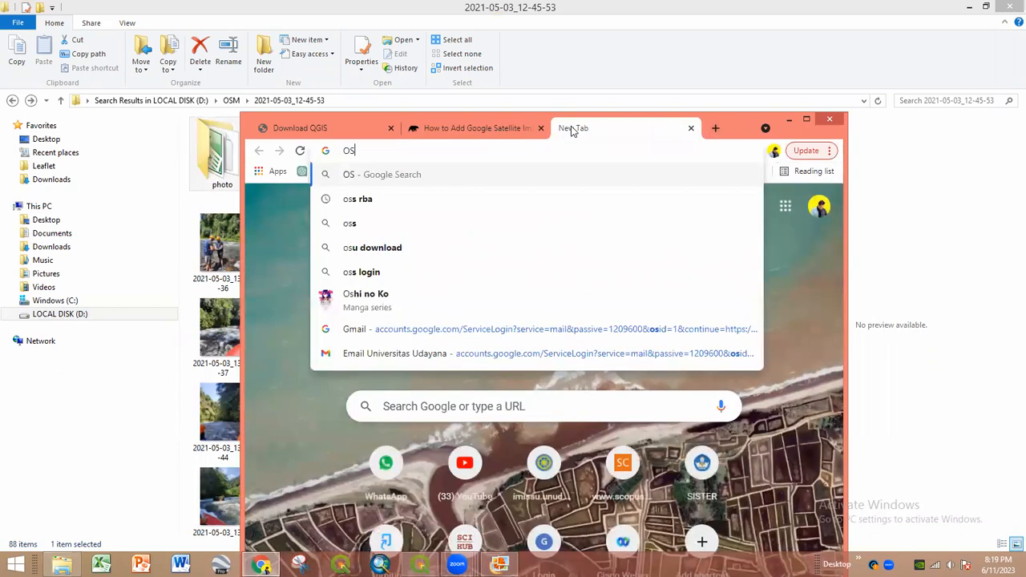
type("M")
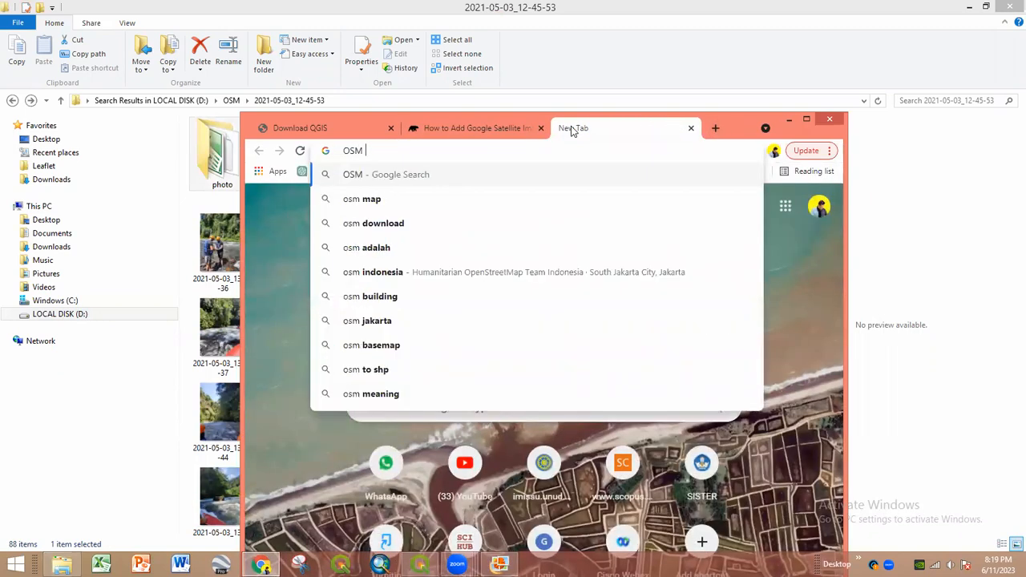
type(" FOR PH")
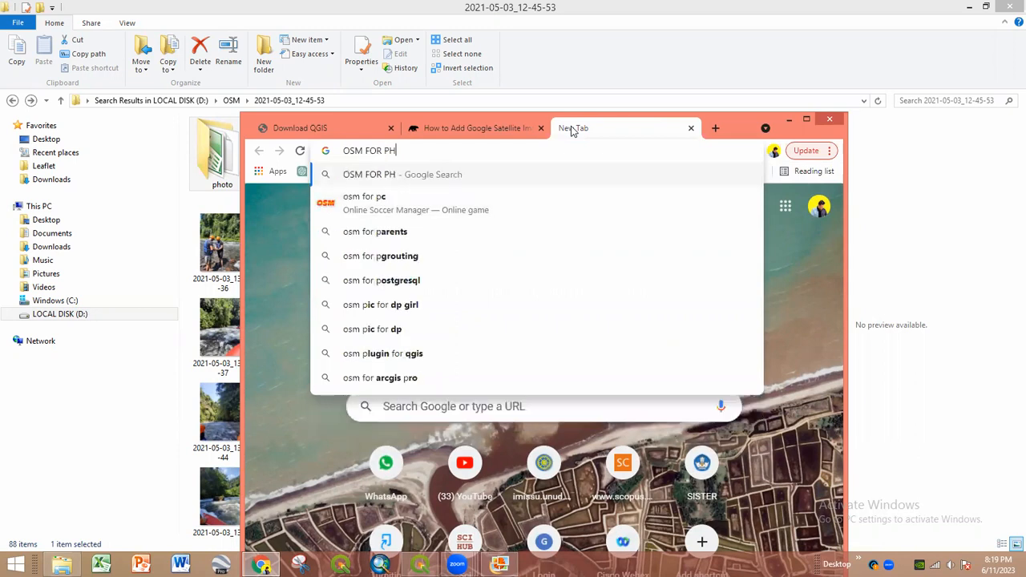
type("ONE")
key("Return")
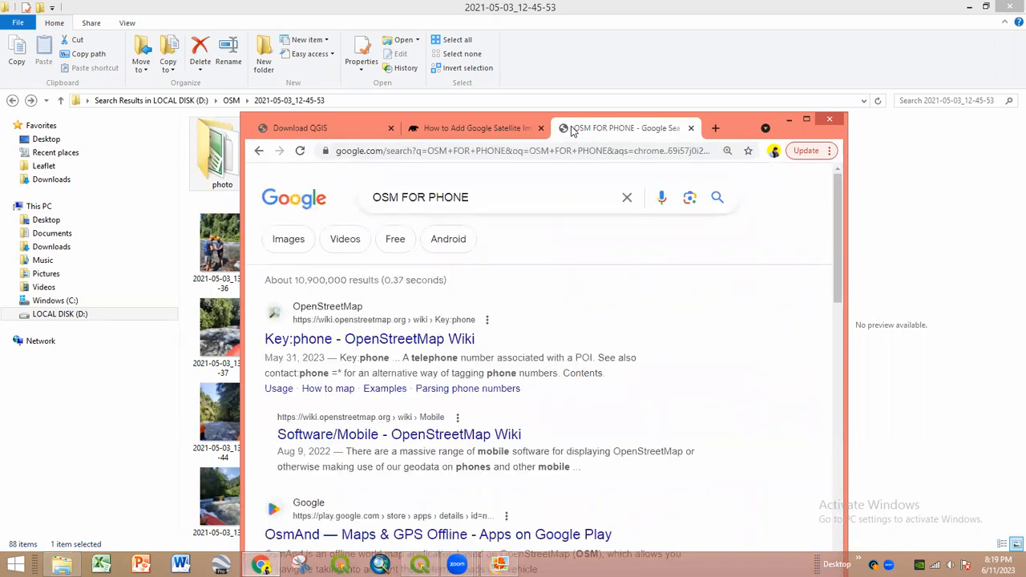
- Browse the image results, preview the OsmAnd Travel Maps picture with its related content, and return to File Explorer
left_click(290, 250)
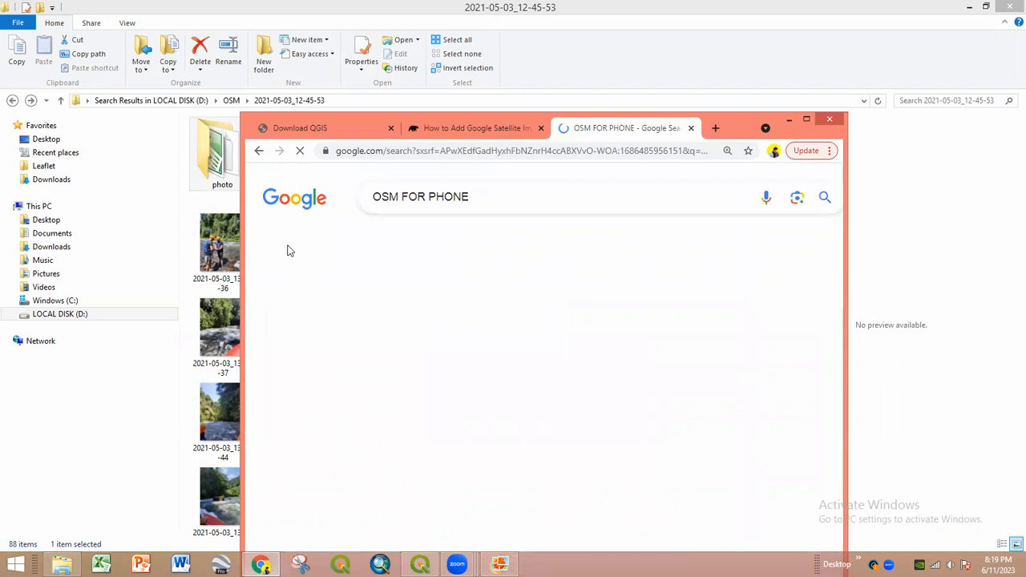
scroll(681, 351, "down", 1)
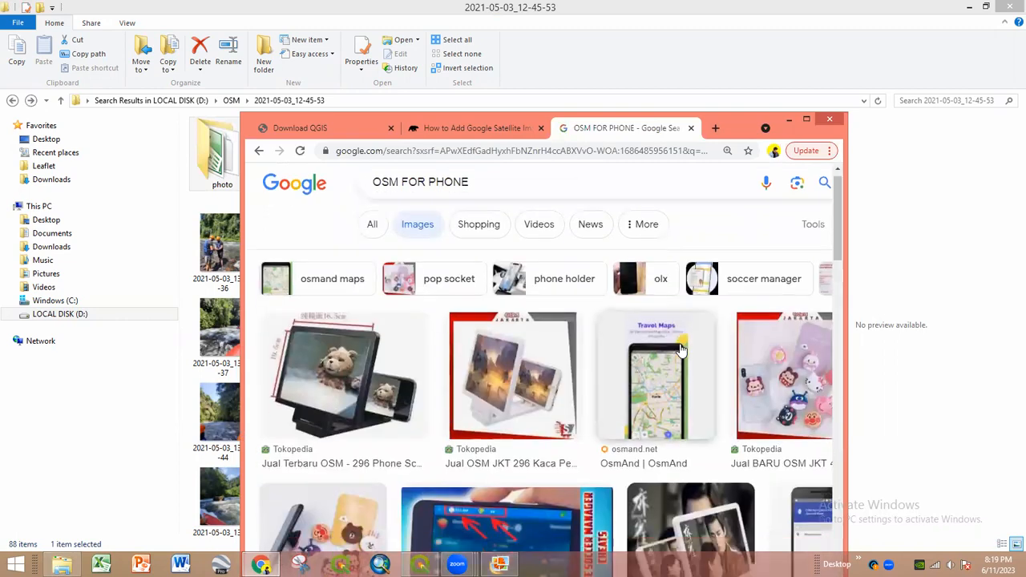
left_click(678, 361)
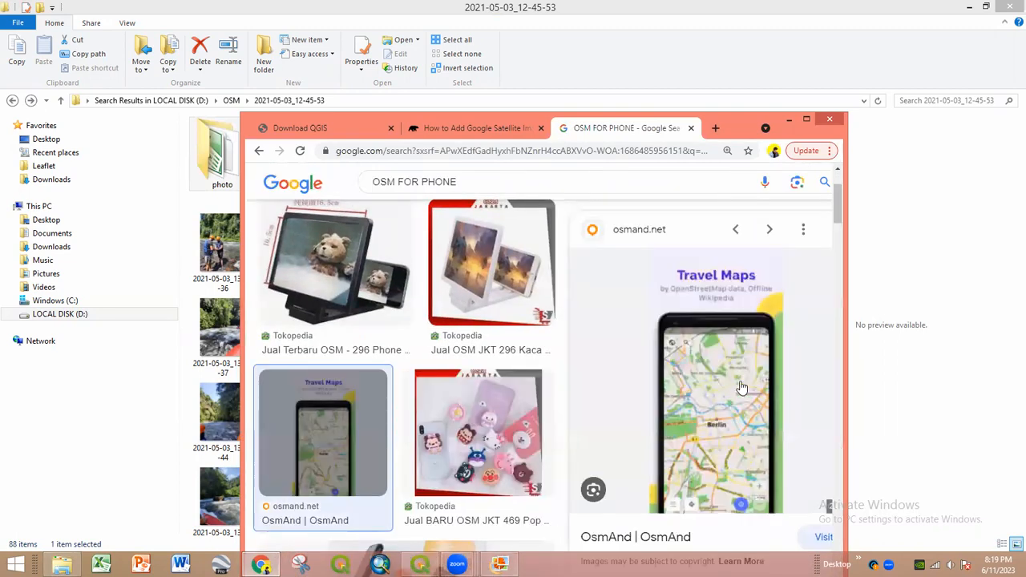
scroll(742, 388, "down", 5)
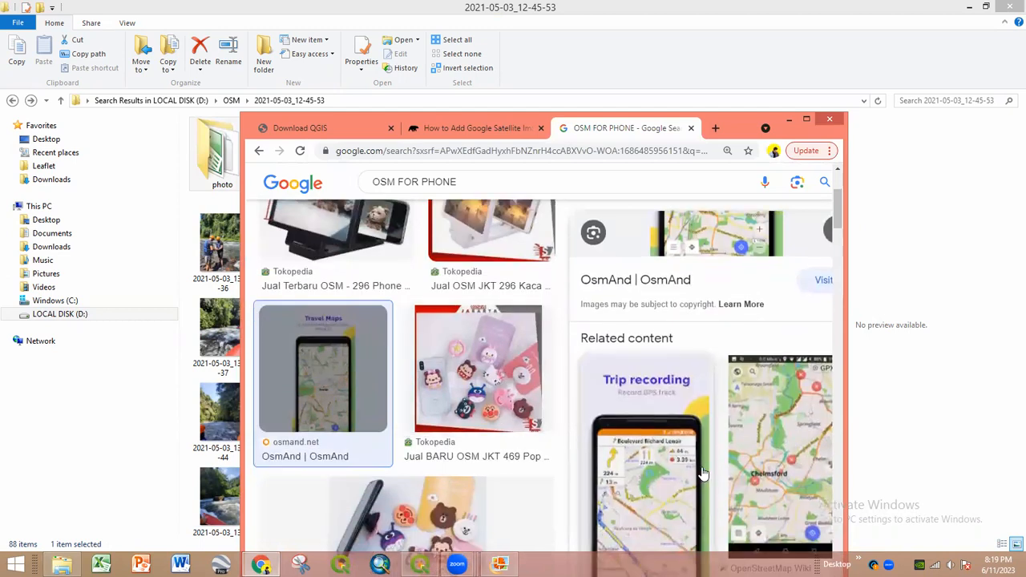
left_click(789, 119)
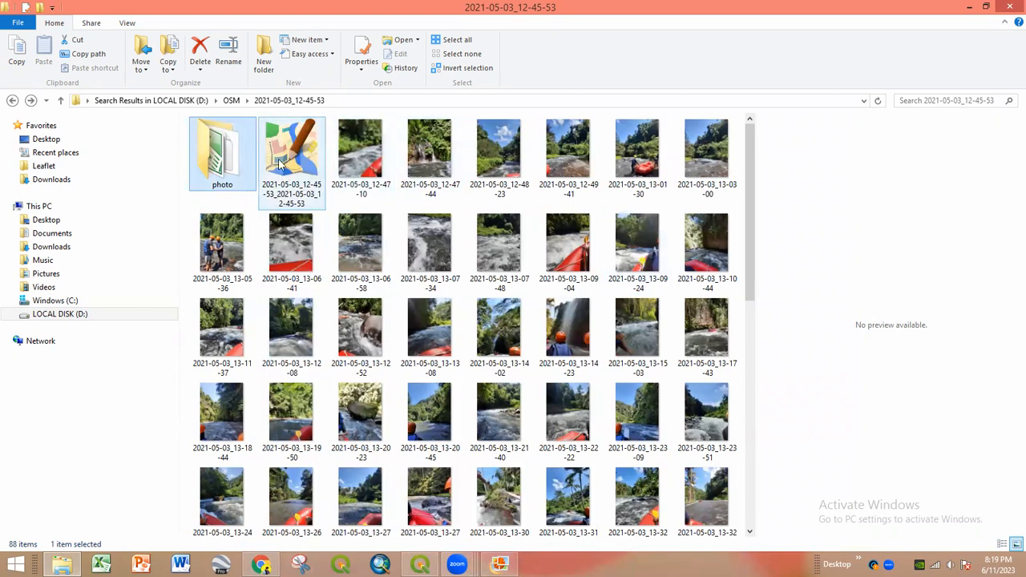
- Load only the waypoints item of the 2021-05-03_12-45-53 GPX file into the QGIS project as a layer
left_click_drag(290, 165, 425, 561)
left_click_drag(345, 538, 525, 260)
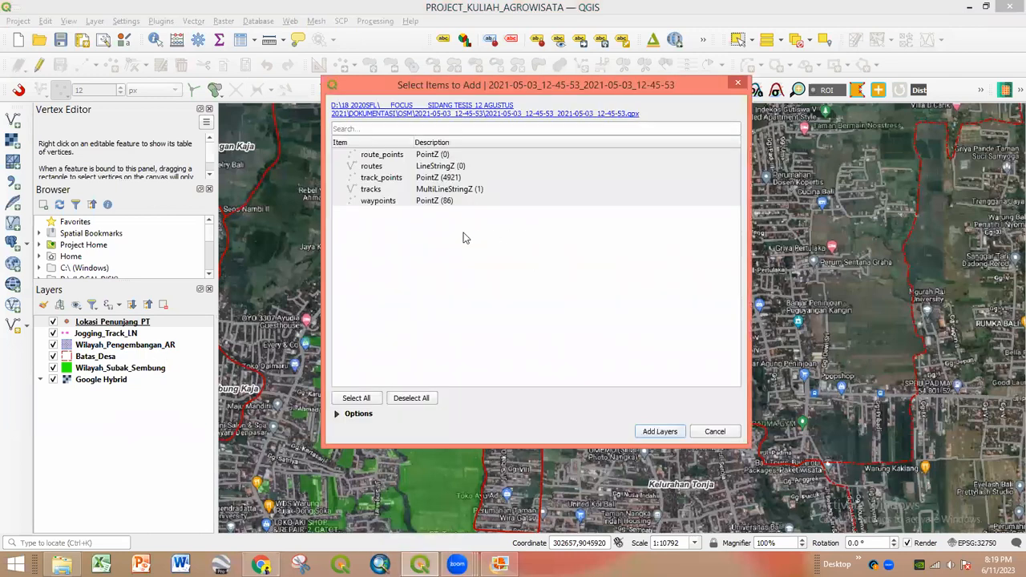
left_click(391, 201)
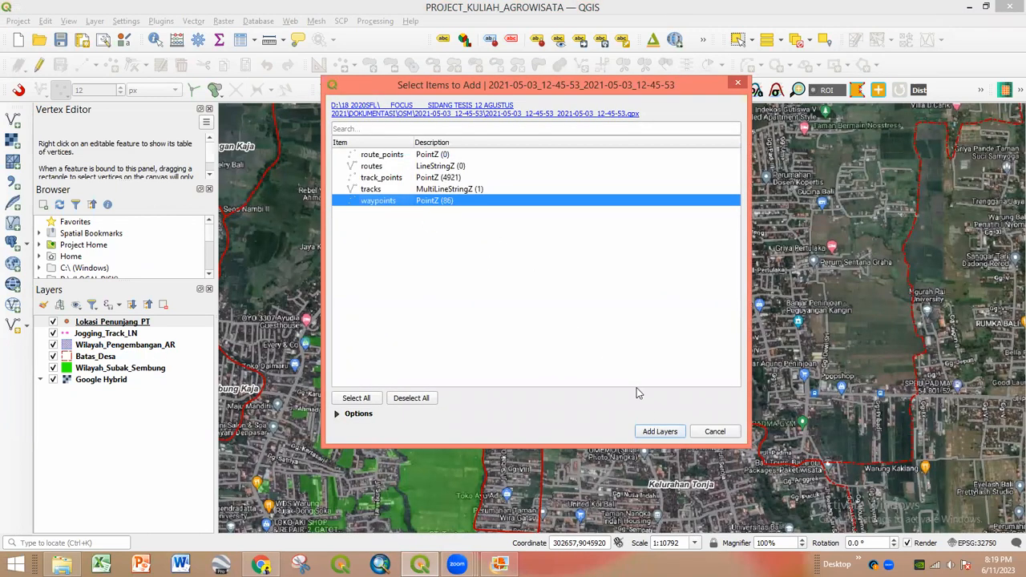
left_click(652, 432)
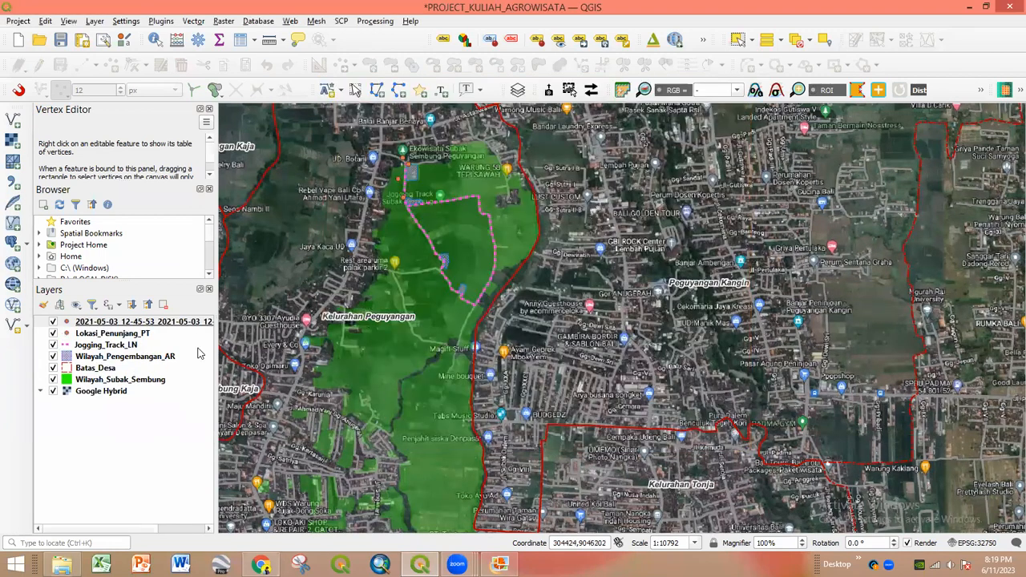
- Zoom to the added waypoints layer and examine the course of its points around Sidemen
right_click(148, 327)
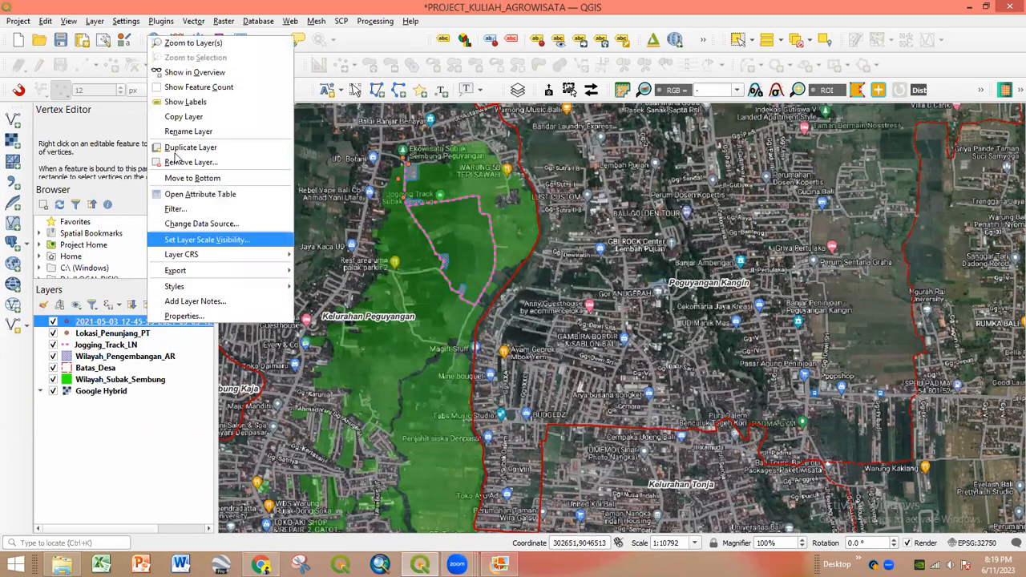
left_click(196, 47)
scroll(582, 269, "down", 1)
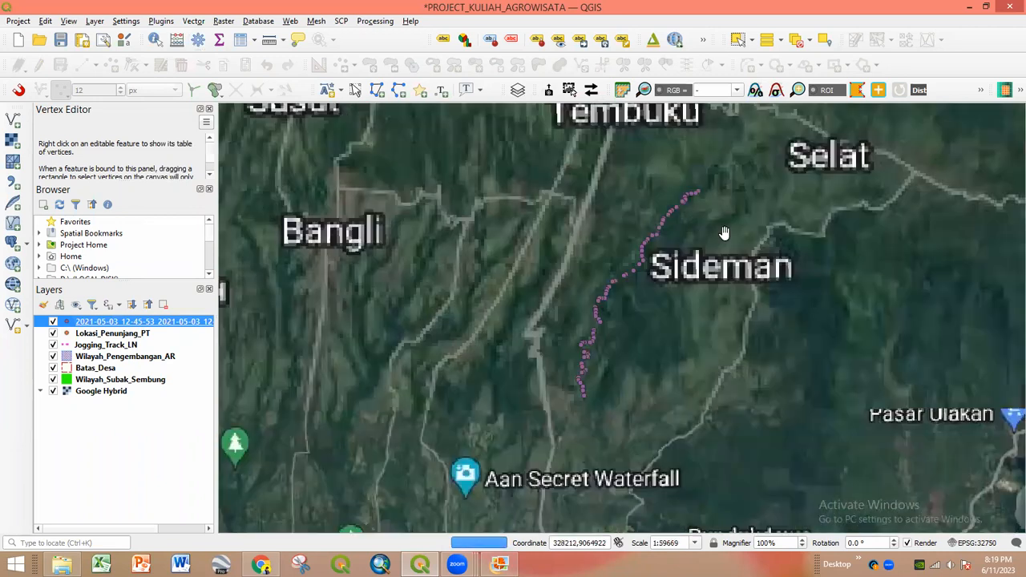
left_click_drag(573, 385, 725, 346)
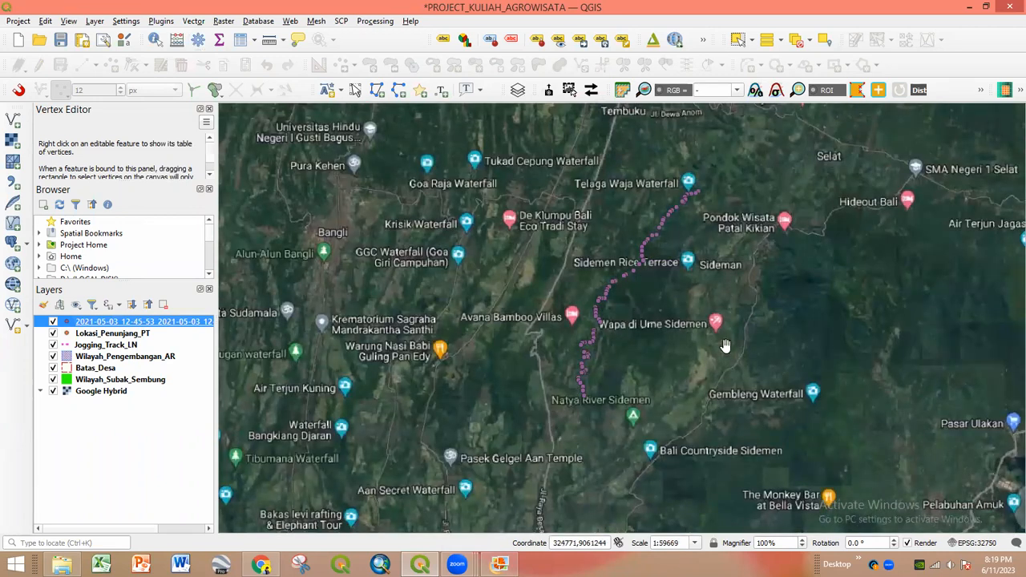
- Remove the 2021-05-03_12-45-53 waypoints layer from the project
right_click(142, 323)
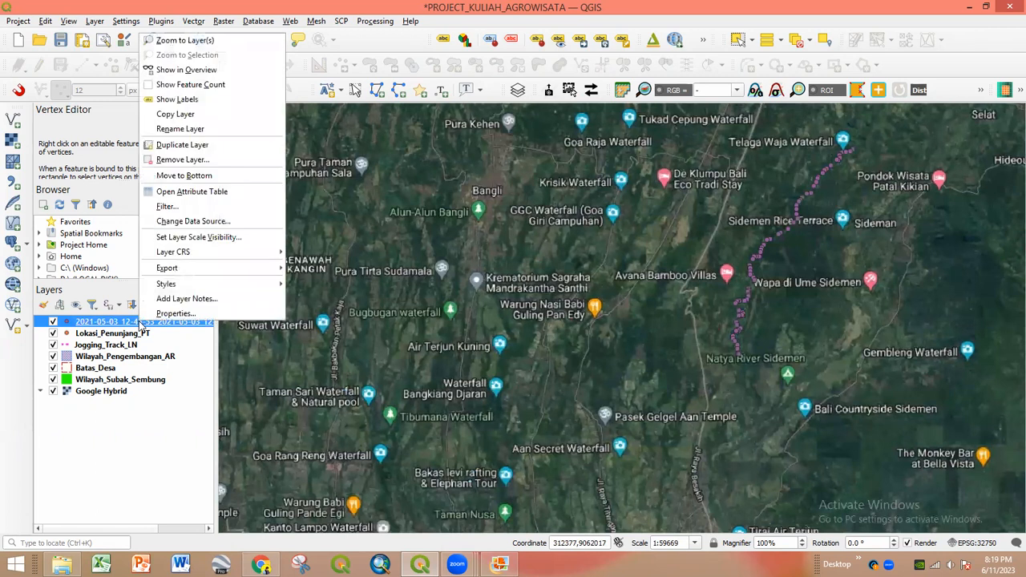
left_click(182, 160)
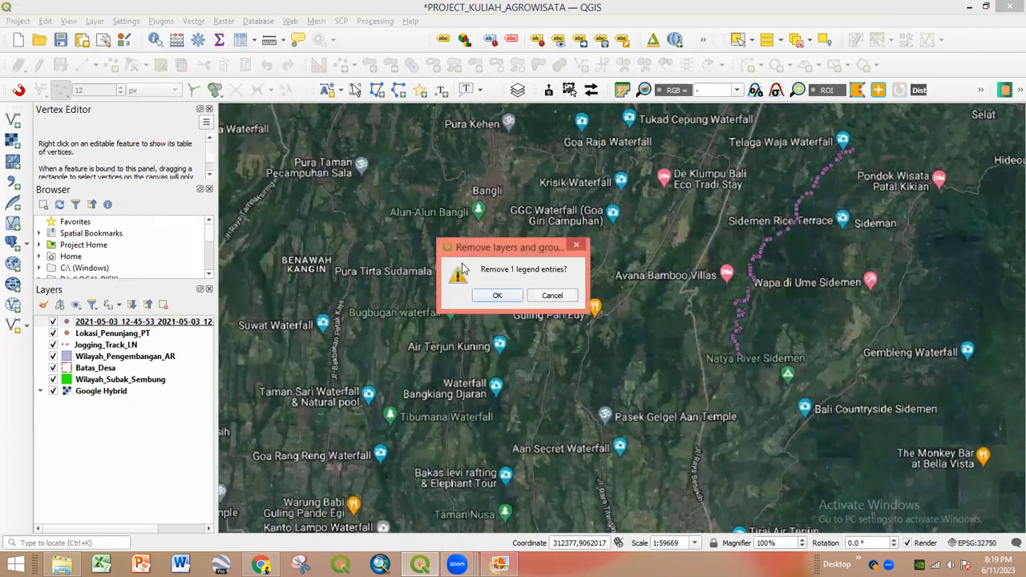
left_click(497, 297)
- Bring the map view back to the Batas_Desa village boundaries around Denpasar
scroll(520, 372, "down", 2)
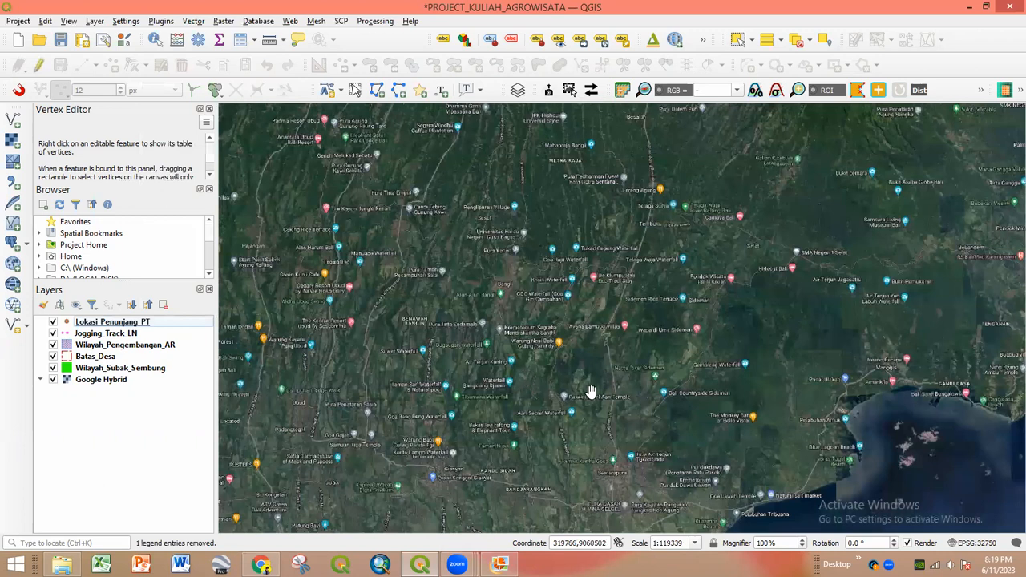
scroll(429, 365, "down", 1)
scroll(401, 457, "up", 2)
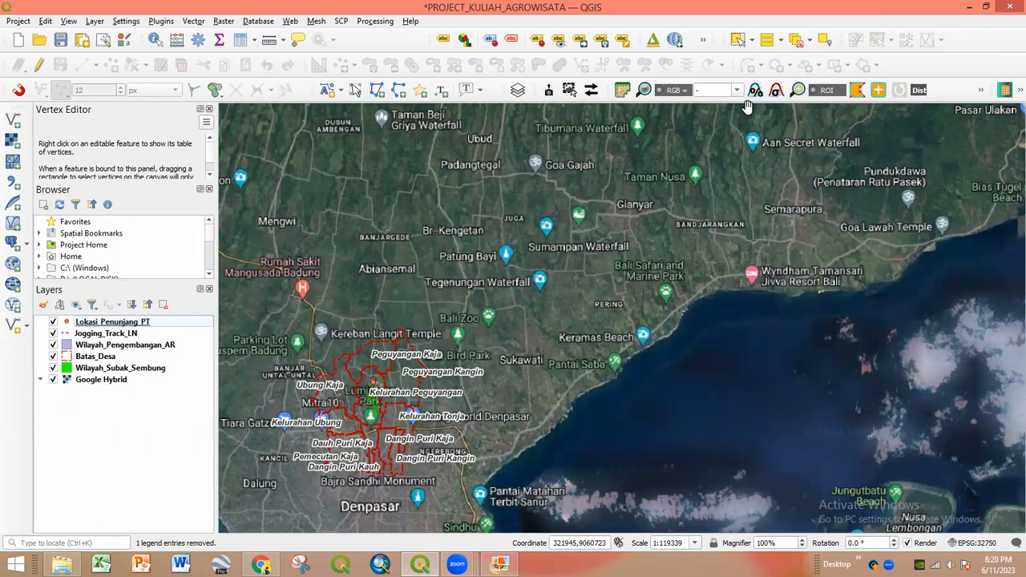
left_click_drag(433, 370, 545, 317)
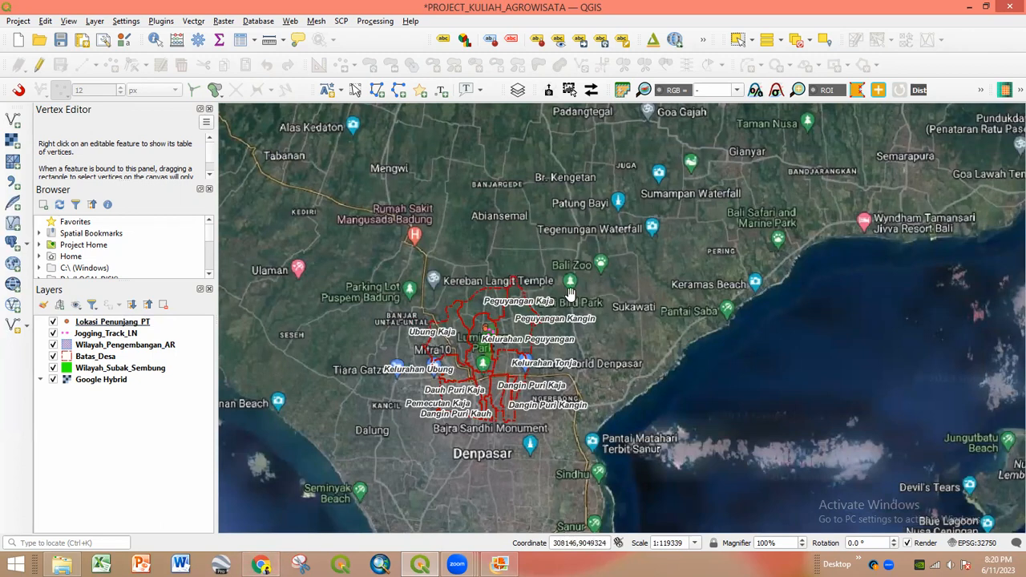
scroll(479, 374, "up", 1)
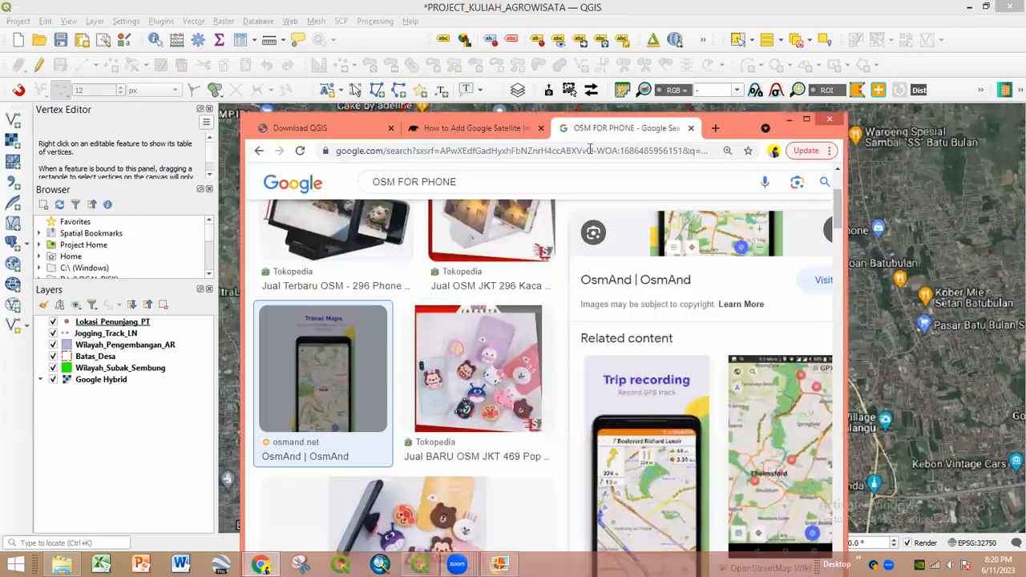
- Open a new tab in a maximized Chrome window, search for Google Scholar and go to its site
left_click(715, 129)
left_click(806, 119)
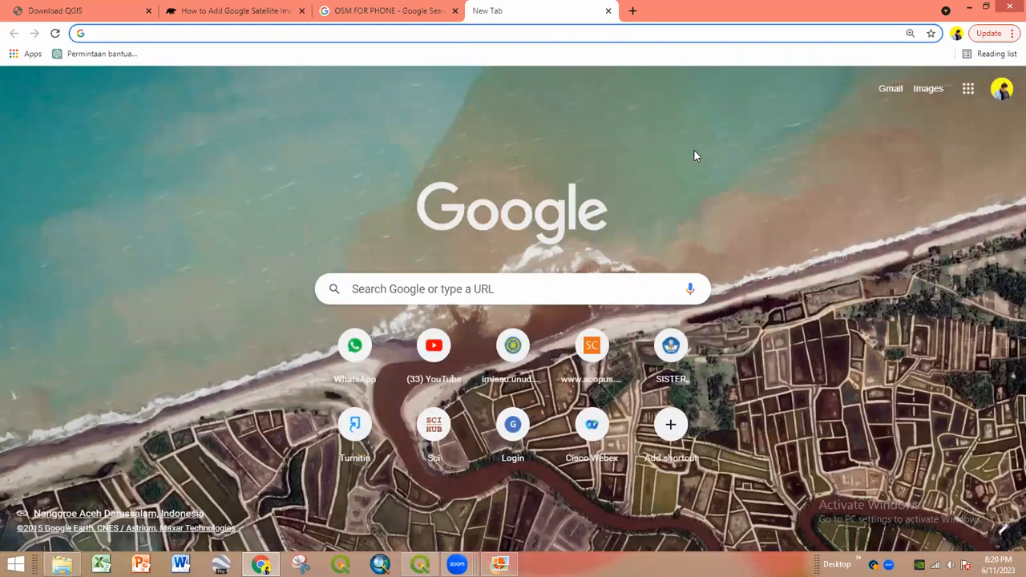
type("GOOGLE S")
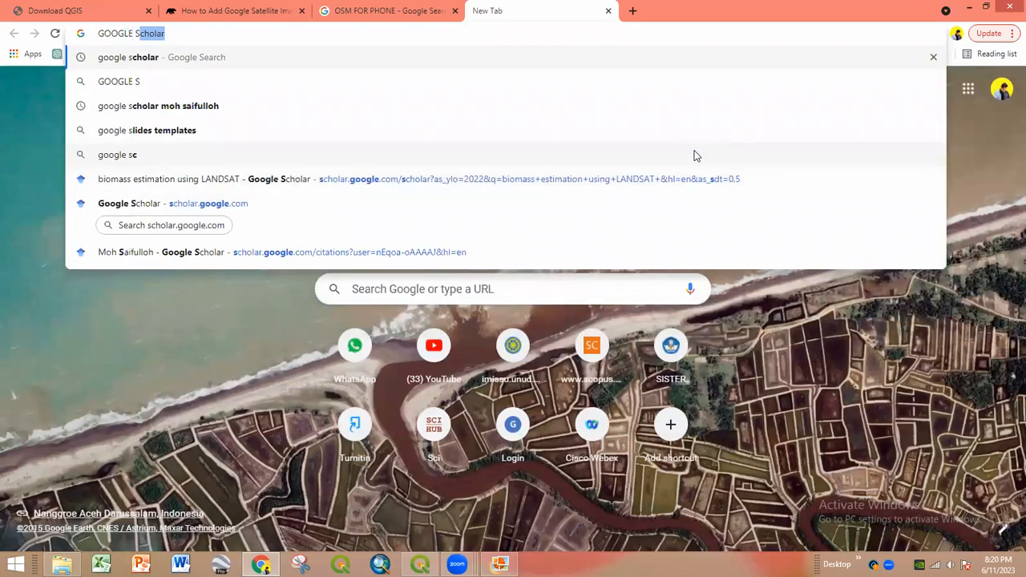
key("Return")
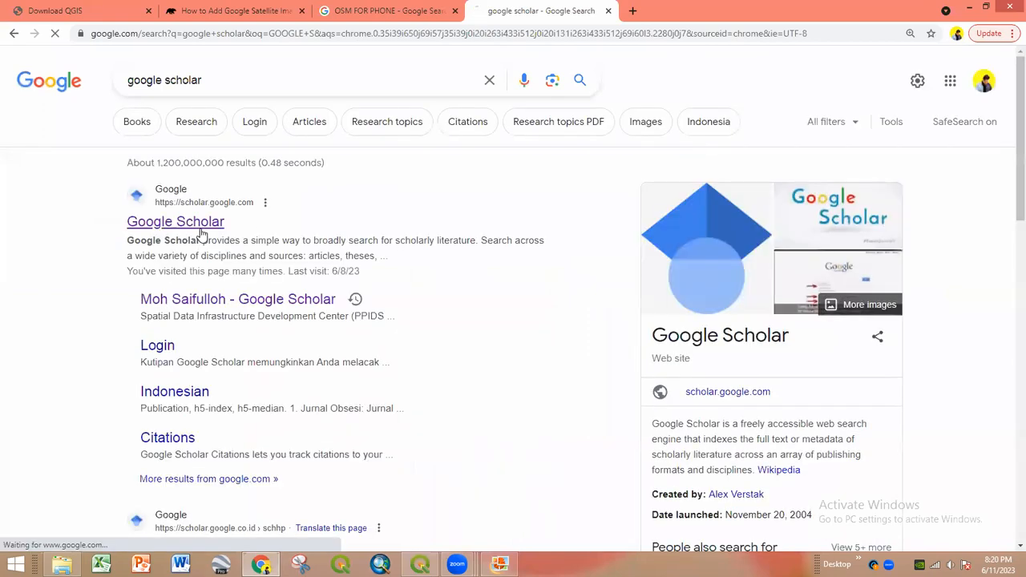
left_click(200, 232)
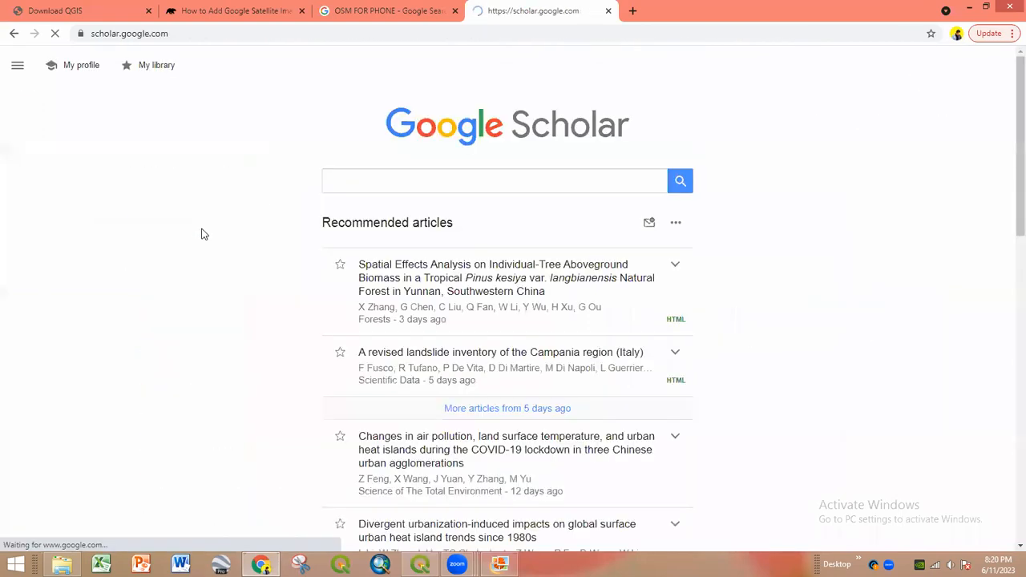
- Search Google Scholar for SUBAK SEMBUNG DENPASAR and look through the listed articles
type("SUBA")
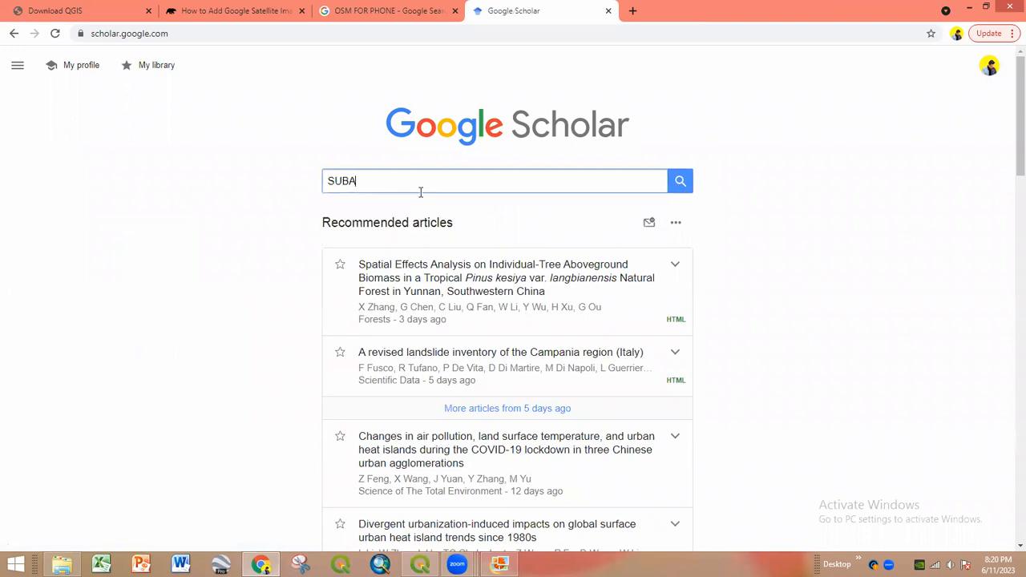
type("K SEMBUNG DEB")
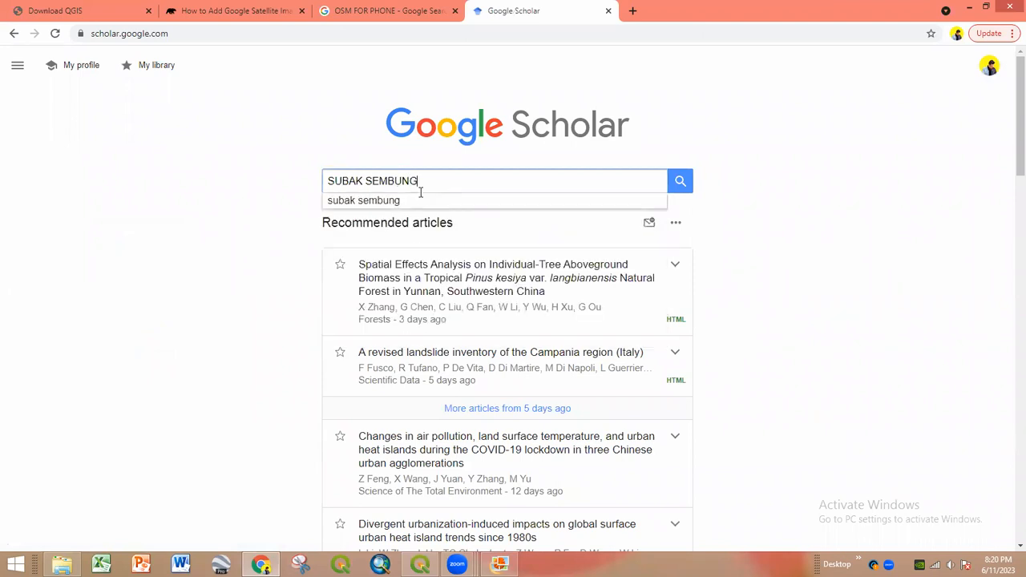
key("BackSpace")
type("NPASAR")
key("Return")
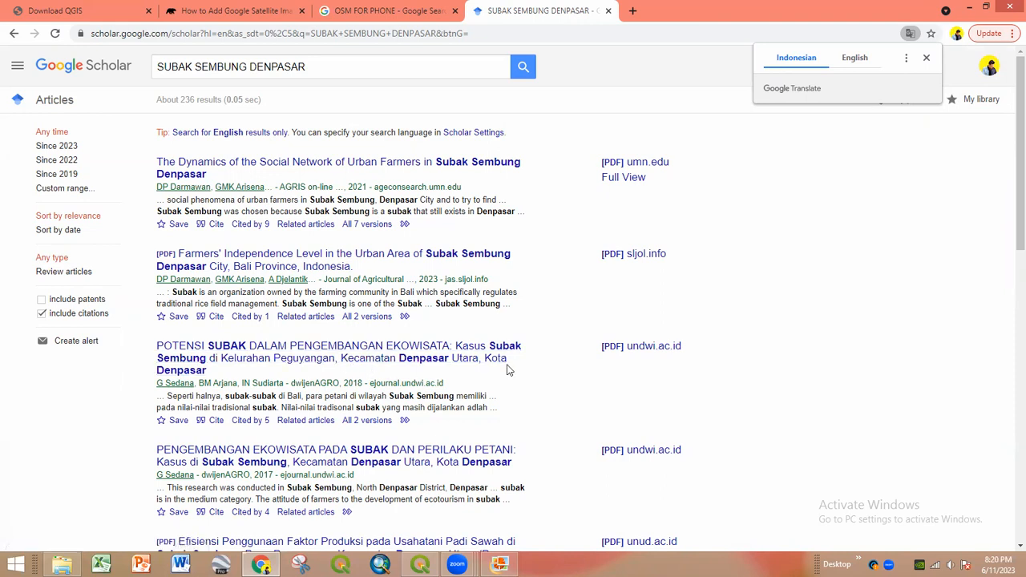
scroll(507, 365, "down", 1)
scroll(505, 353, "down", 1)
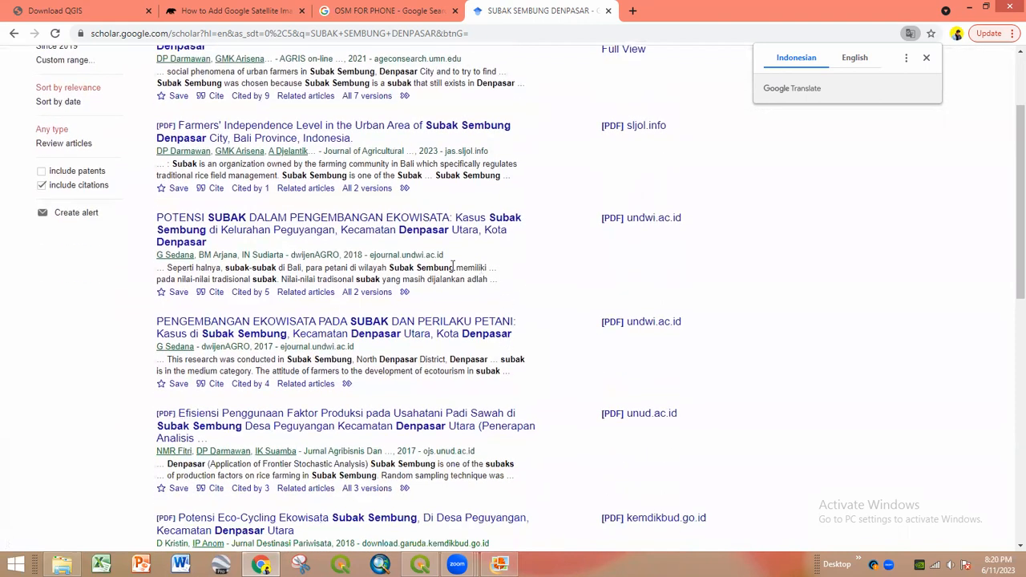
scroll(357, 337, "down", 1)
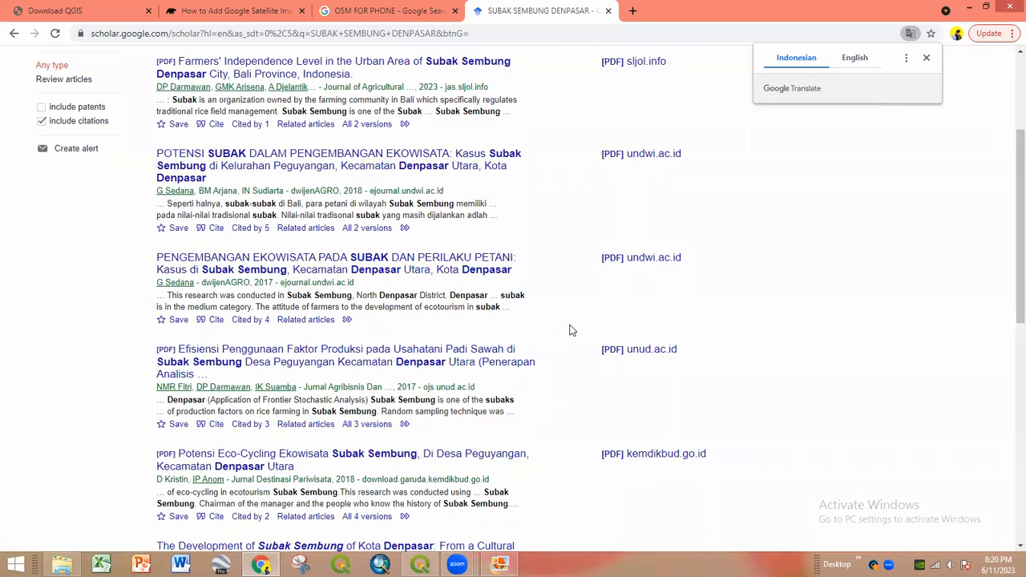
- Download the 2021 article Aplikasi Remote Sensing dan Geographics Information System about Subak Sembung from the search results and open its PDF
scroll(586, 328, "down", 1)
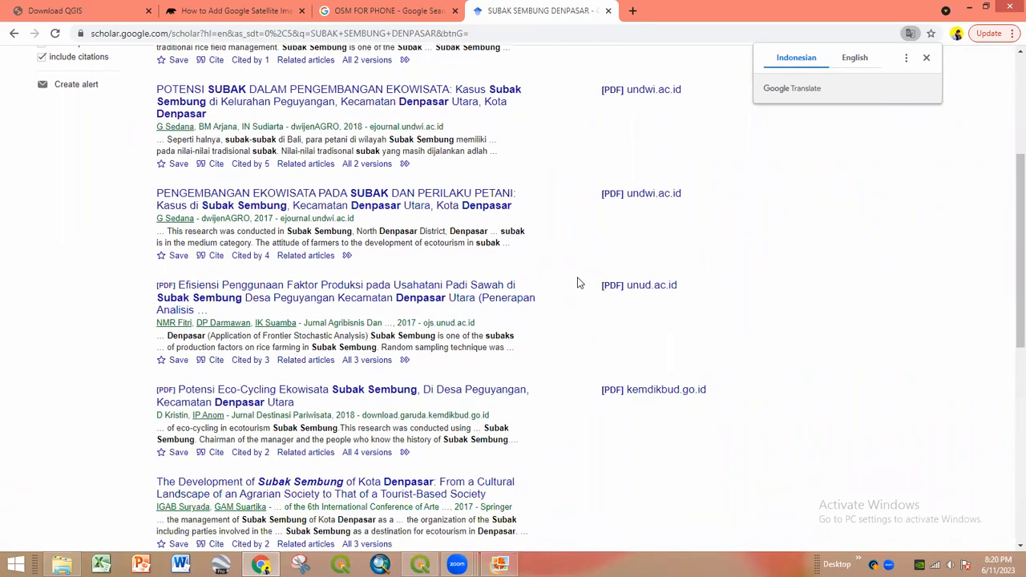
scroll(358, 369, "down", 2)
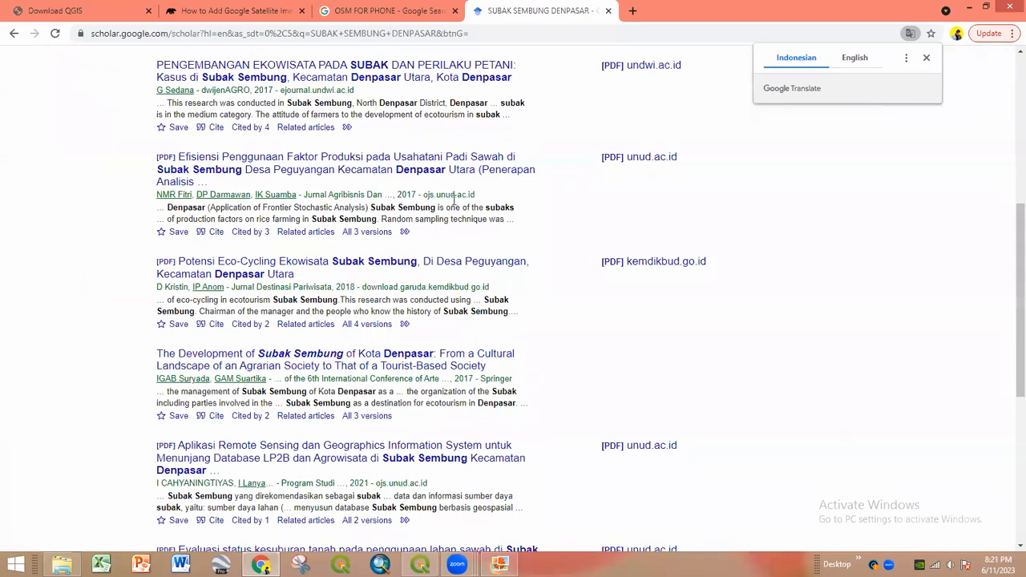
scroll(430, 284, "down", 1)
scroll(433, 289, "down", 1)
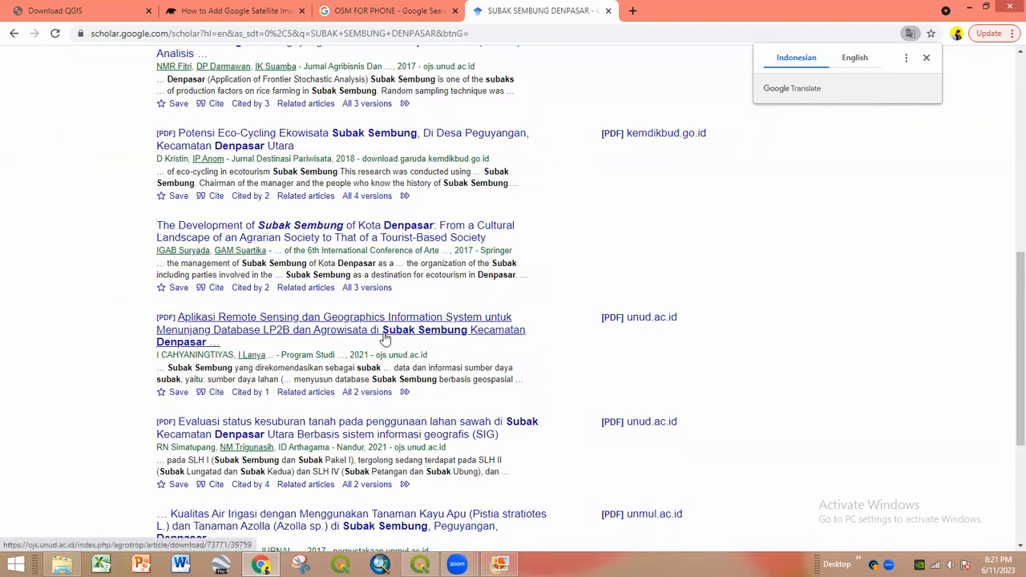
left_click(275, 339)
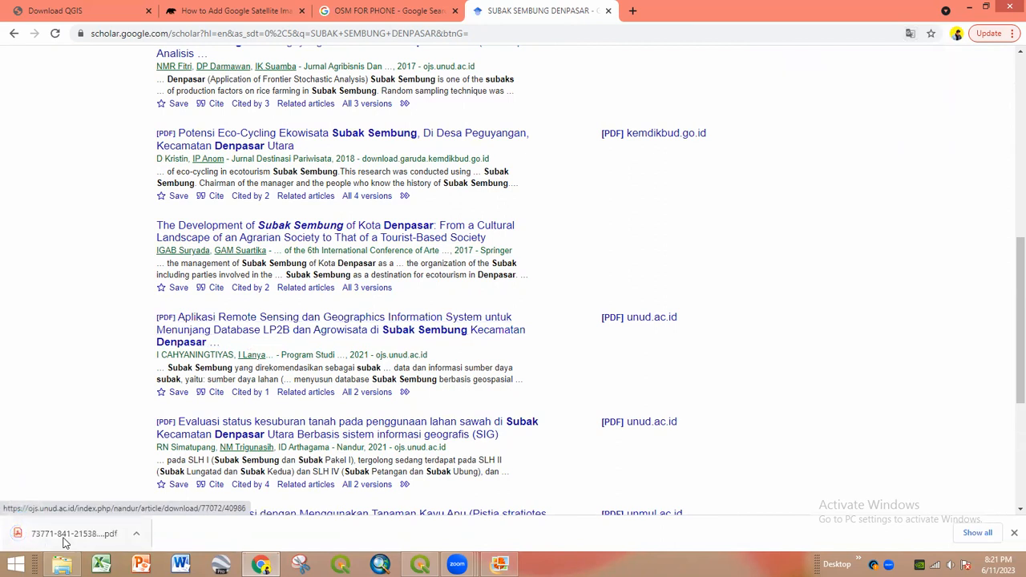
left_click(65, 539)
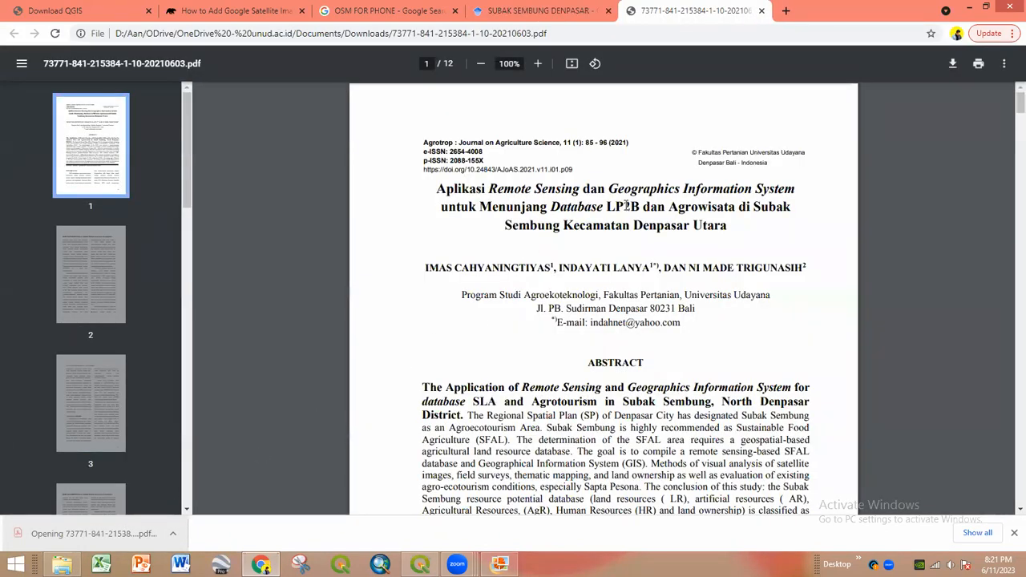
- Look through the Subak Sembung article's PDF, examining its text, the farmer land chart, the land ownership and agrotourism maps, and the reference list
scroll(694, 256, "down", 10)
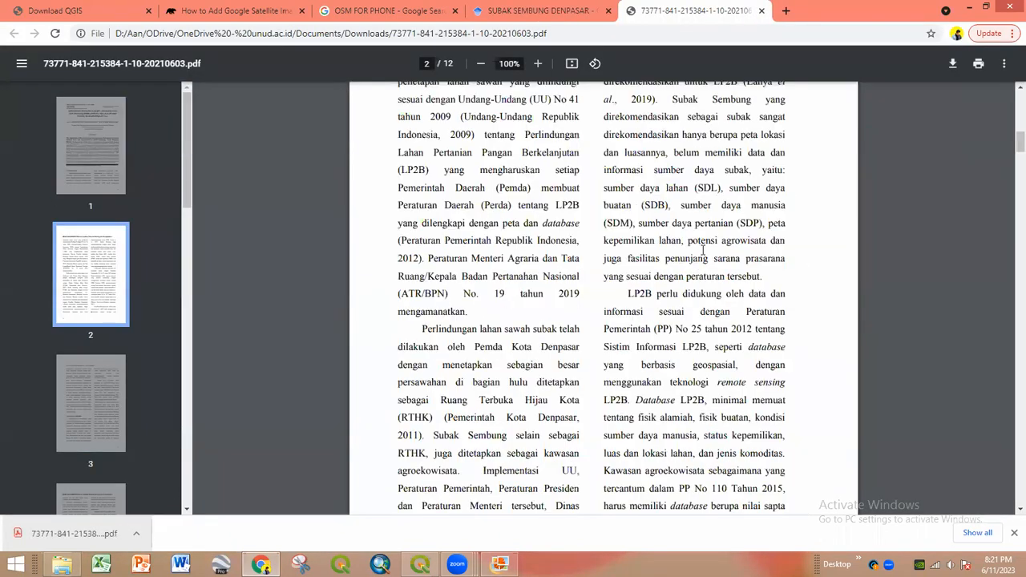
scroll(707, 249, "down", 20)
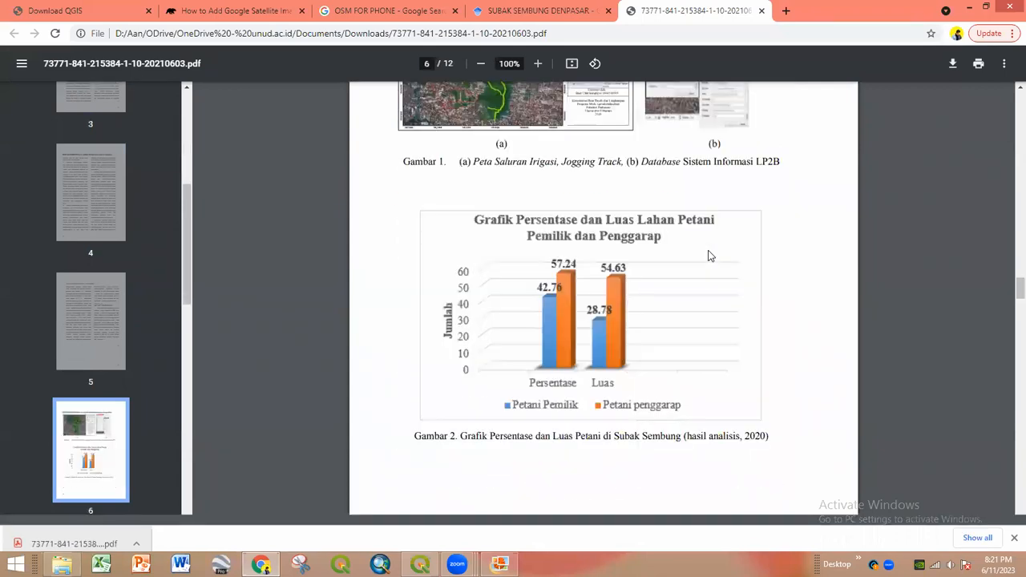
scroll(495, 386, "up", 3)
scroll(494, 386, "down", 3)
scroll(507, 178, "down", 6)
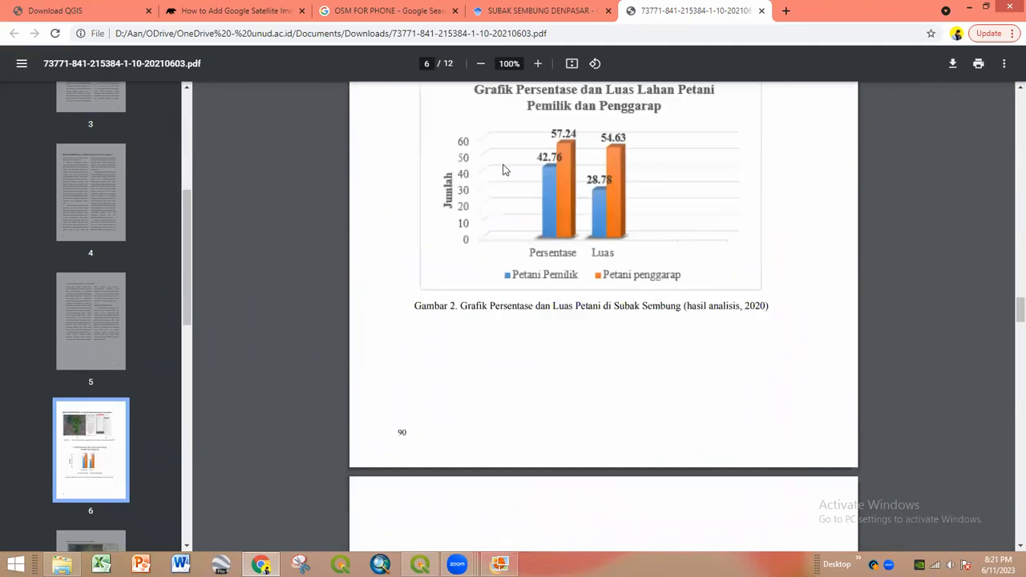
scroll(589, 287, "down", 5)
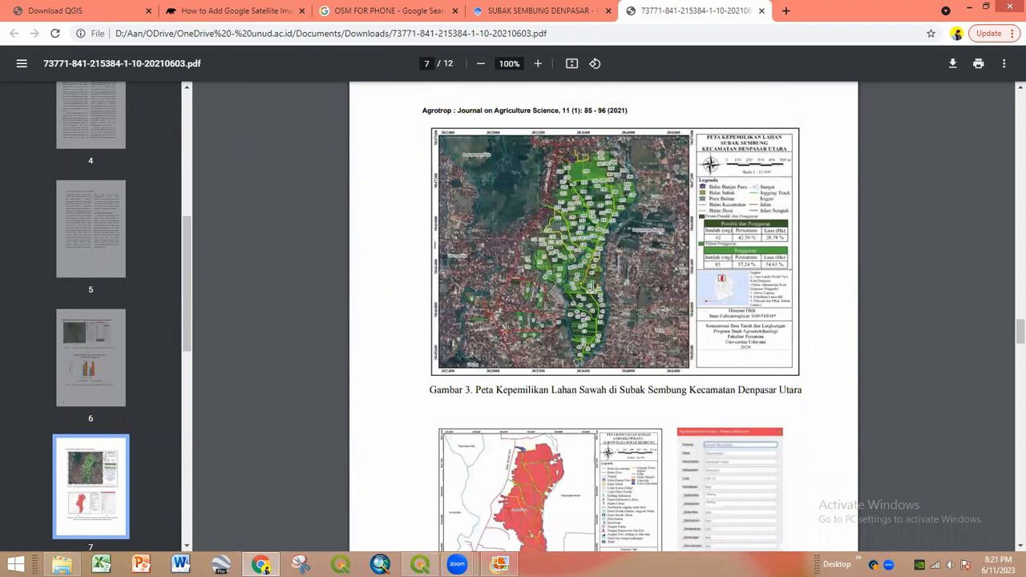
scroll(593, 292, "down", 6)
scroll(594, 292, "down", 20)
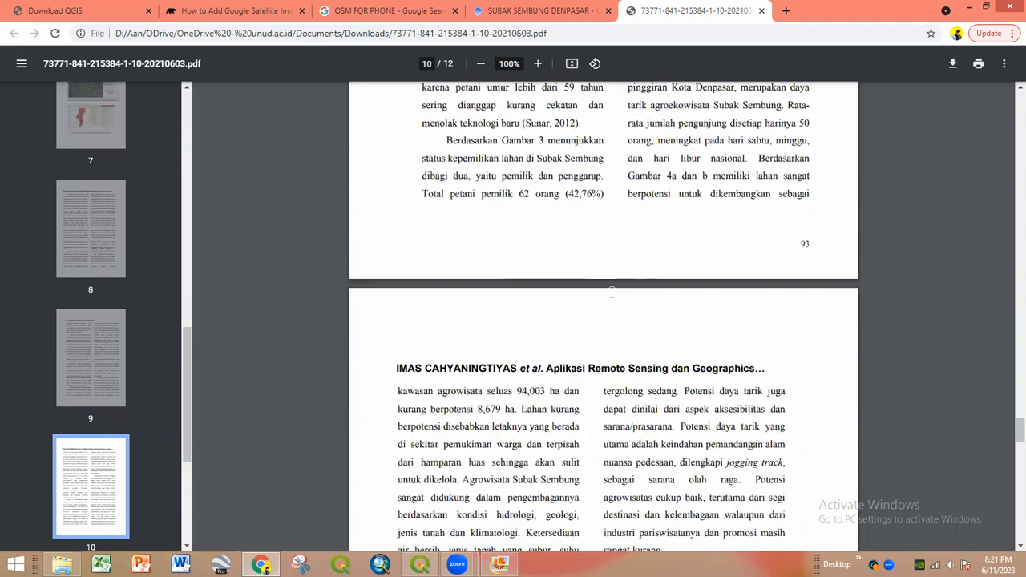
scroll(651, 320, "down", 10)
scroll(654, 319, "down", 7)
scroll(654, 319, "up", 5)
scroll(654, 319, "up", 4)
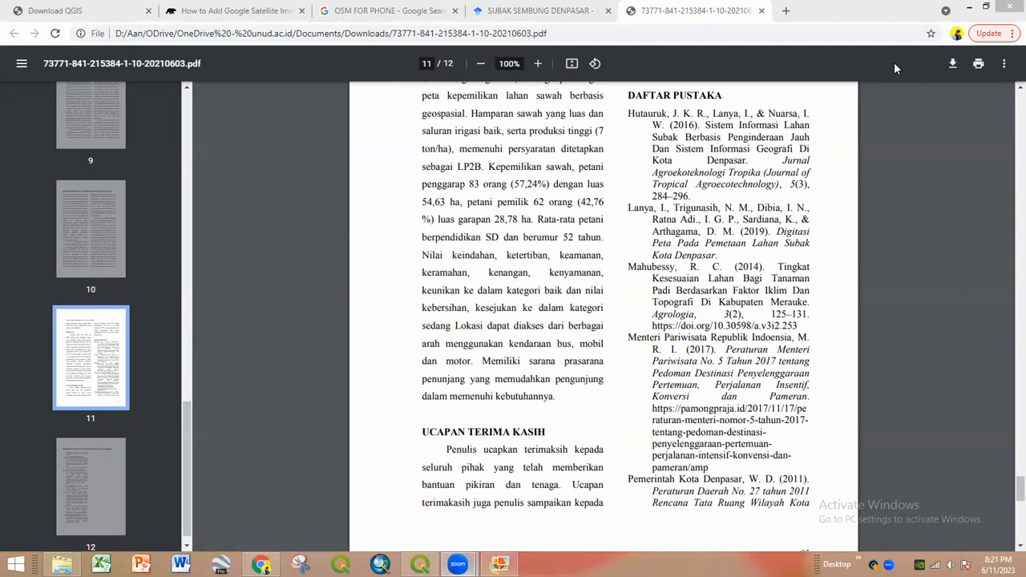
mouse_move(457, 565)
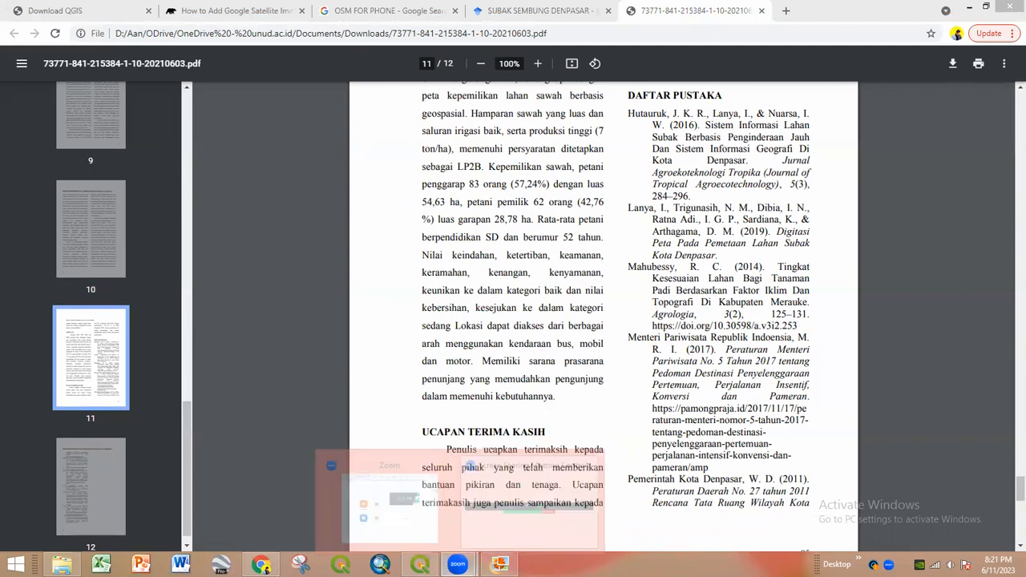